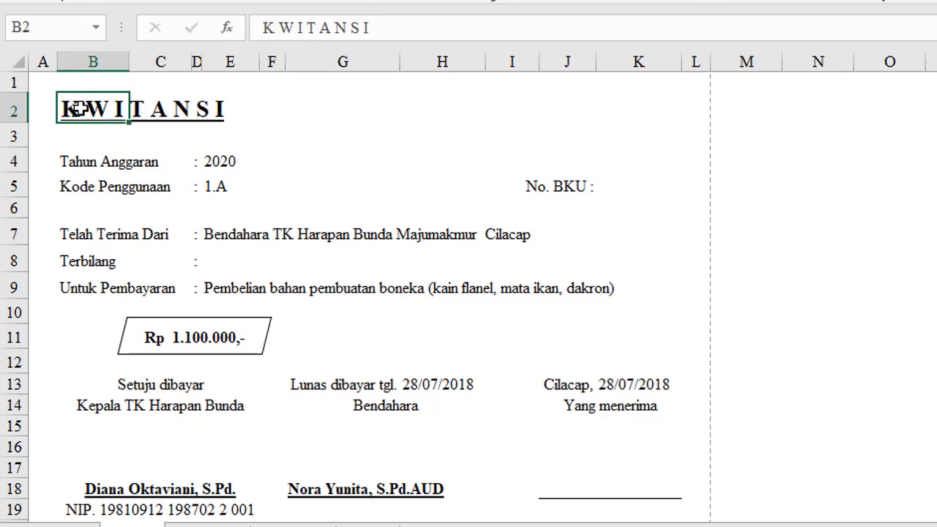
Center the KWITANSI title across B2:K2 with the Center Across Selection horizontal alignment, without merging the cells
left_click_drag(79, 108, 636, 102)
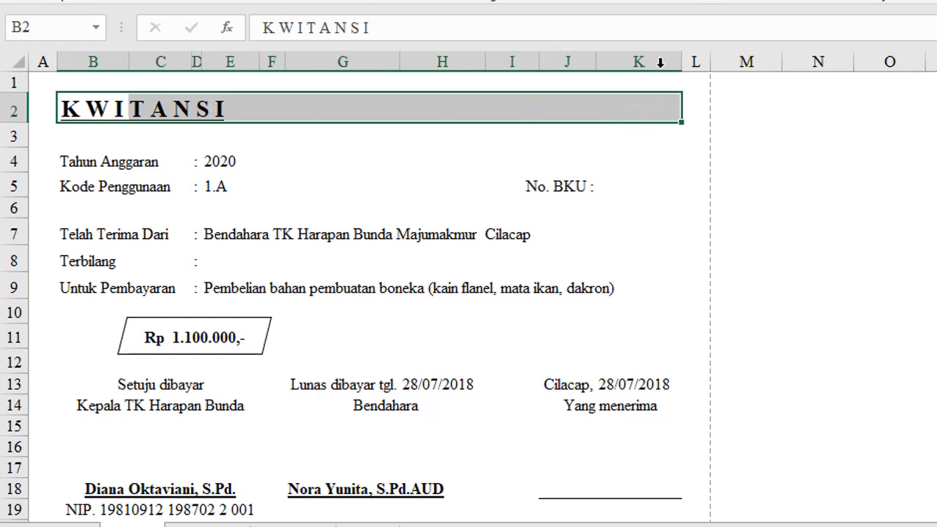
left_click(646, 6)
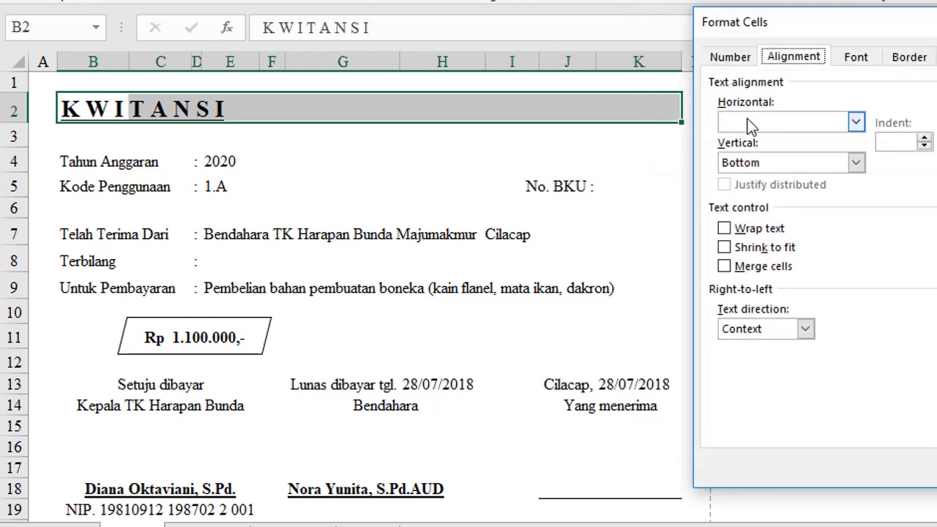
left_click(752, 126)
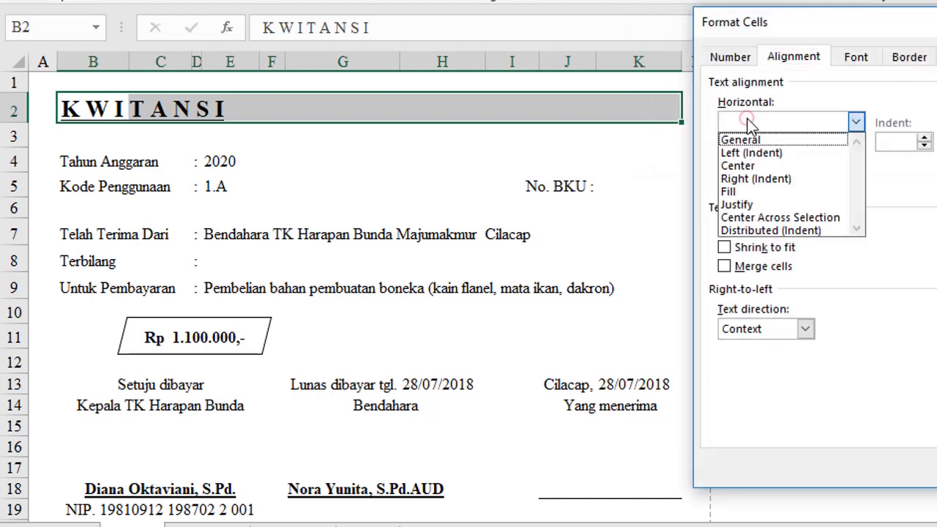
left_click(761, 218)
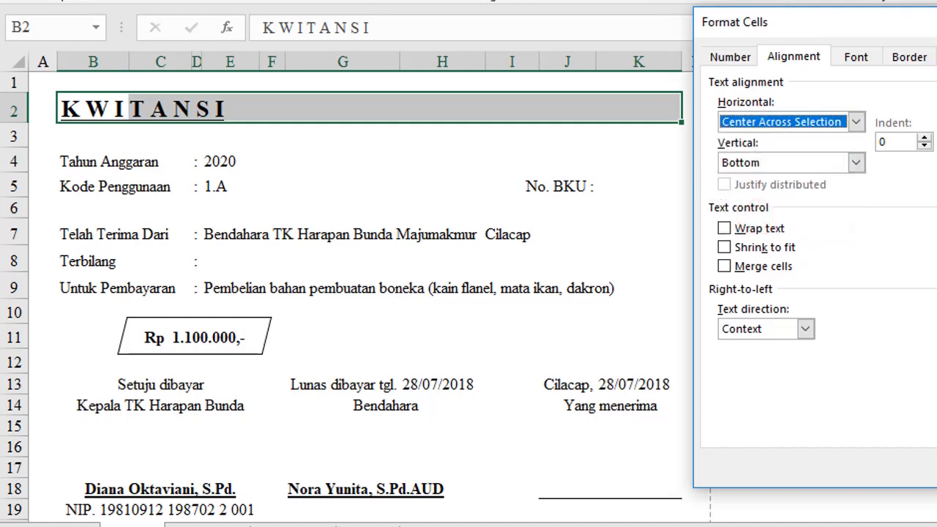
key("Return")
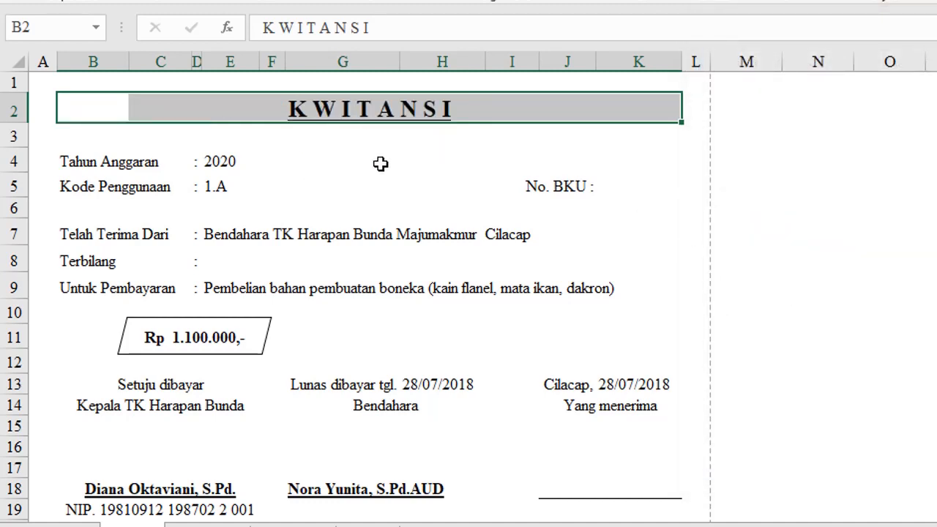
Examine the receipt's field labels in column B and the separate colons in column D
left_click(73, 162)
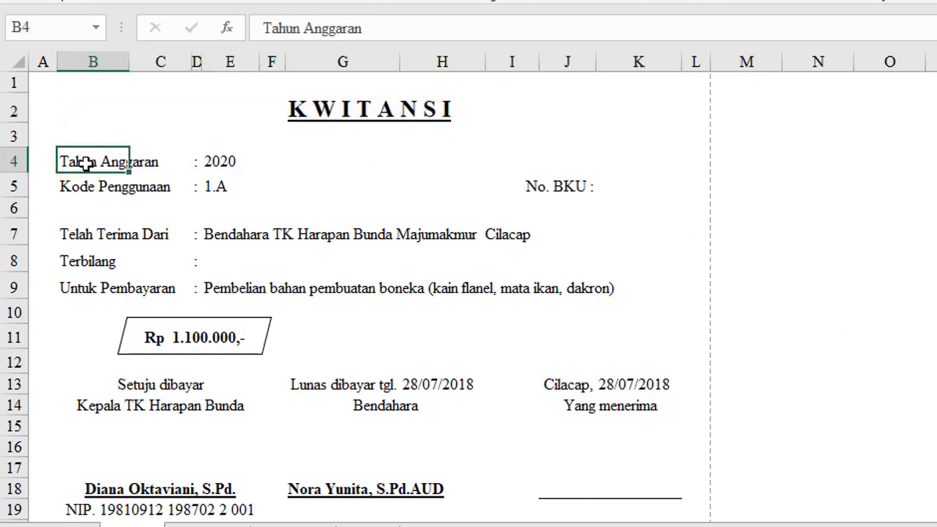
left_click(86, 187)
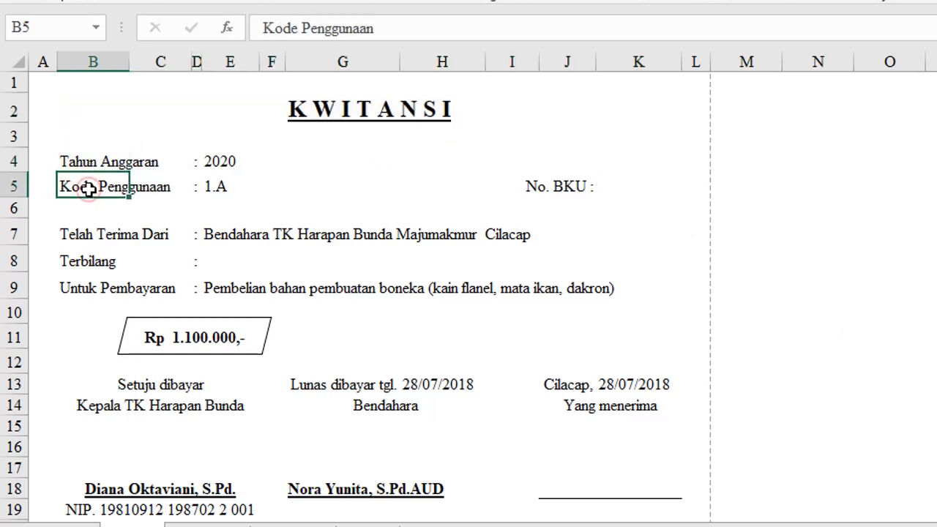
left_click(83, 234)
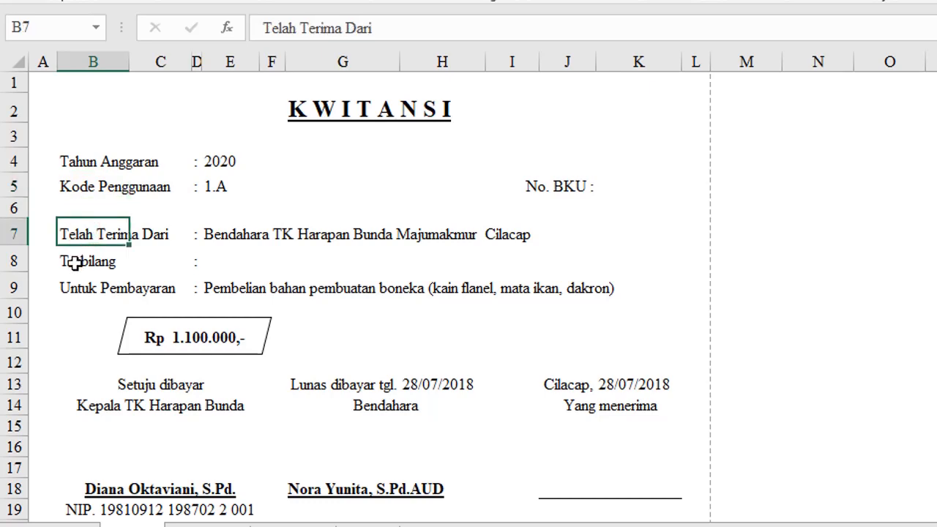
left_click(75, 263)
left_click(71, 290)
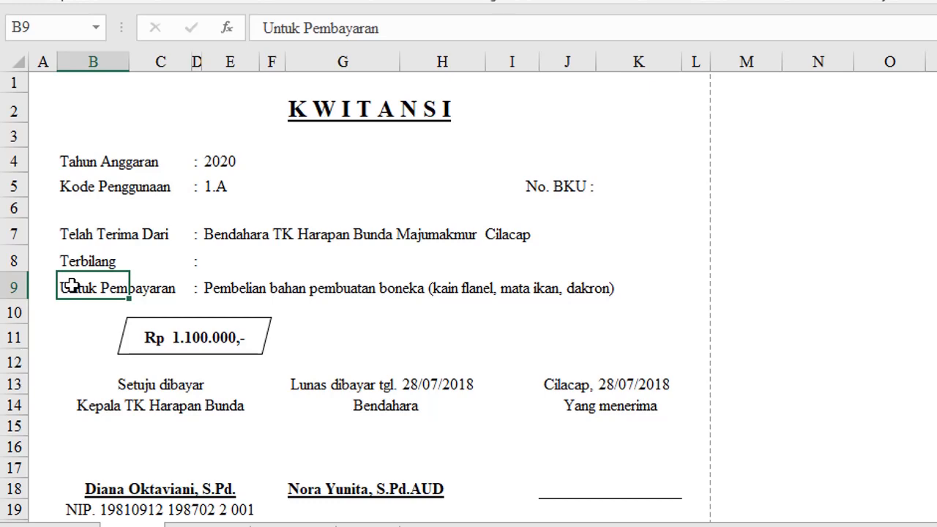
left_click(190, 163)
left_click(195, 161)
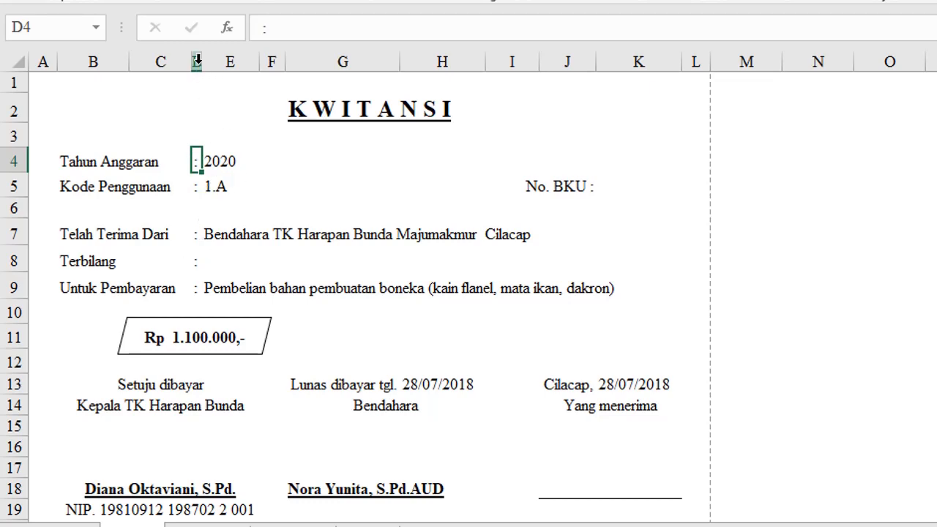
left_click(195, 187)
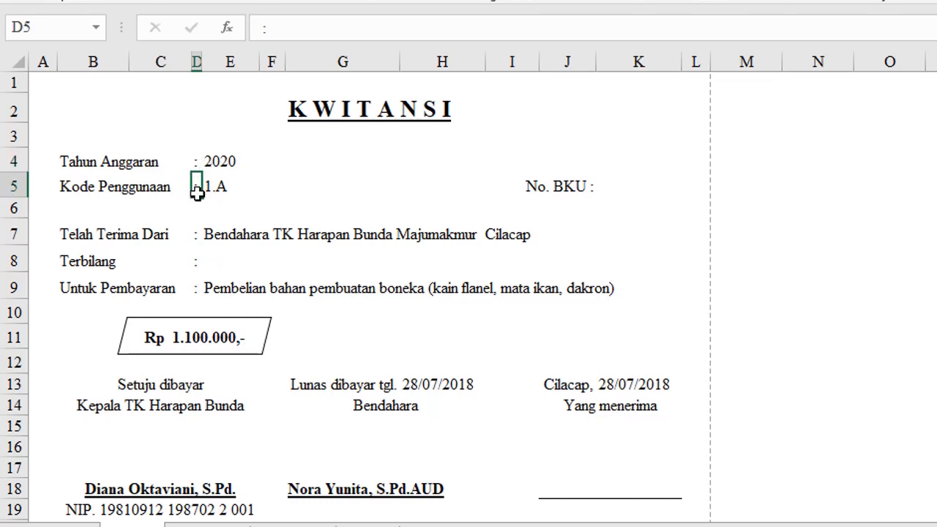
Try appending a colon directly to the Tahun Anggaran label in B4
left_click(73, 160)
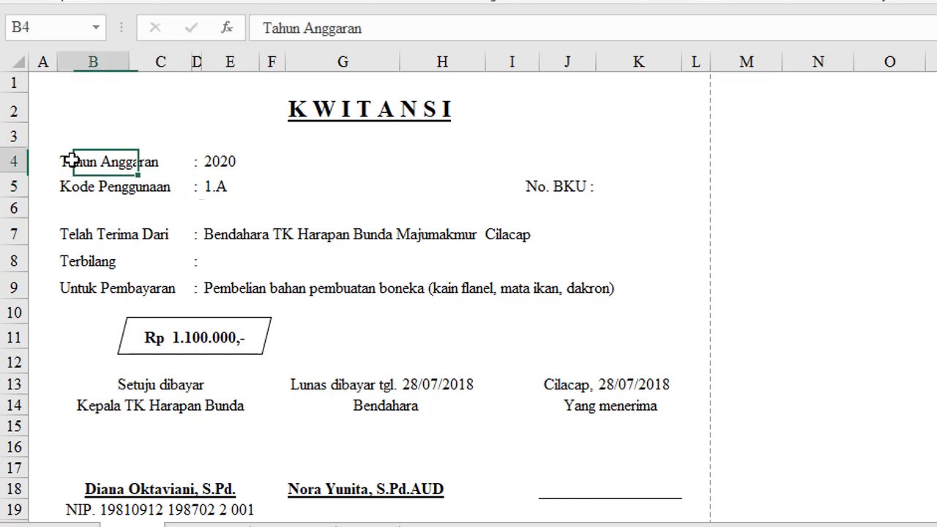
left_click(374, 33)
type(":")
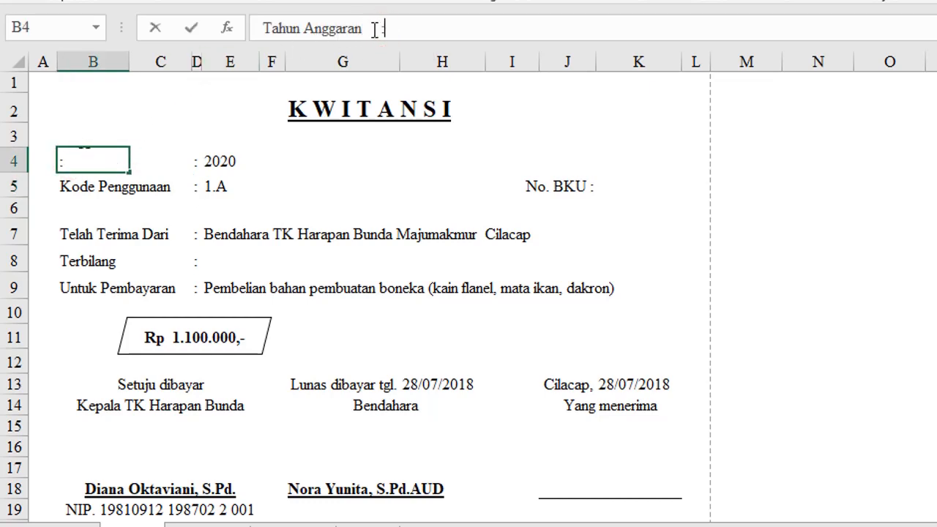
key("Return")
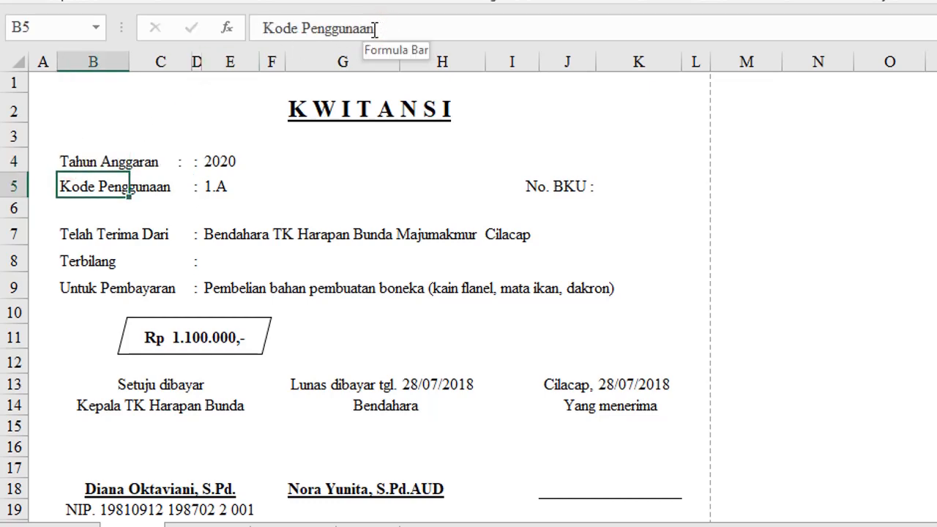
key("Up")
left_click(374, 29)
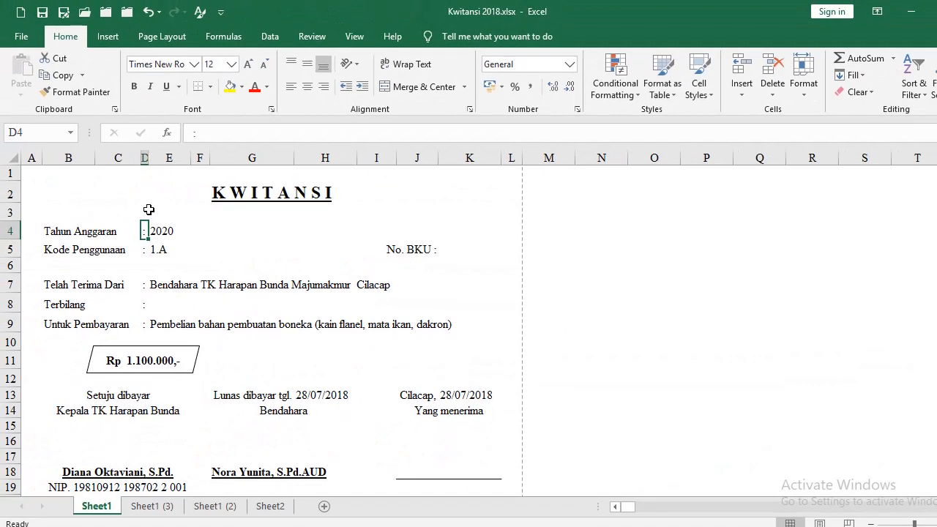
Widen column D, which holds the colons, slightly
mouse_move(149, 158)
left_mouse_down()
mouse_move(244, 155)
mouse_move(149, 166)
left_mouse_up()
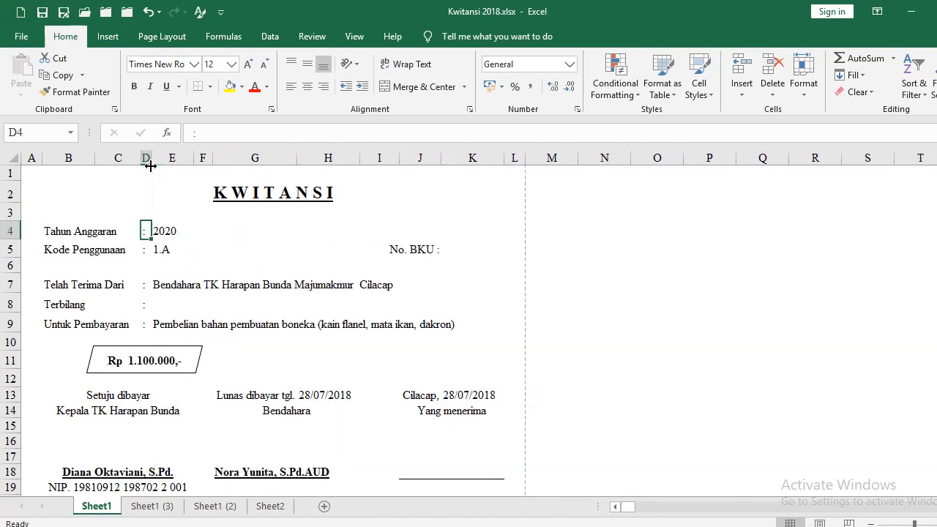
Examine the receipt's field values in column E, rows 4 to 9, and the amount cell in row 11
left_click(170, 231)
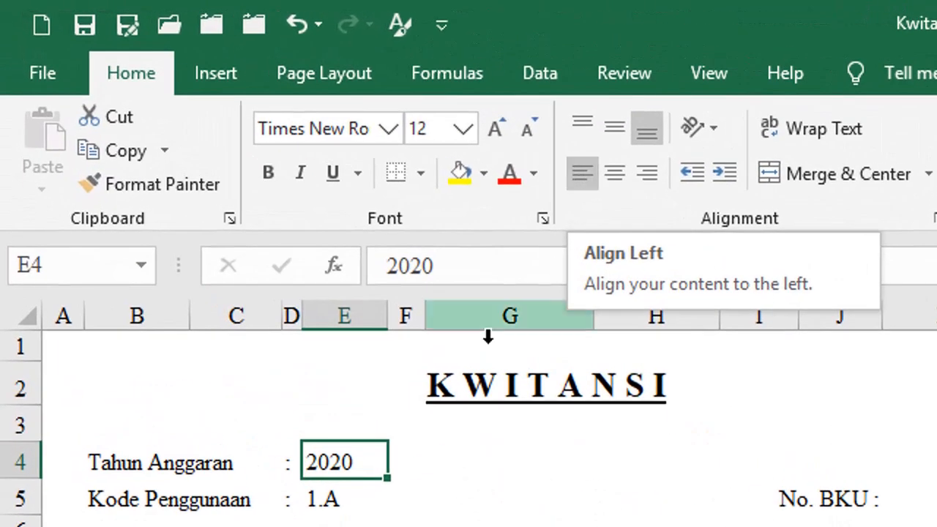
left_click(347, 497)
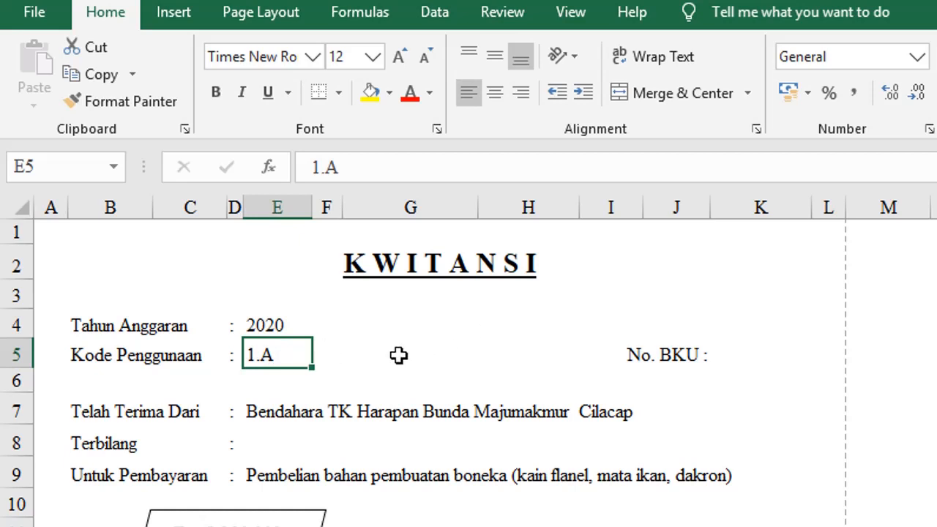
scroll(314, 399, "down", 1)
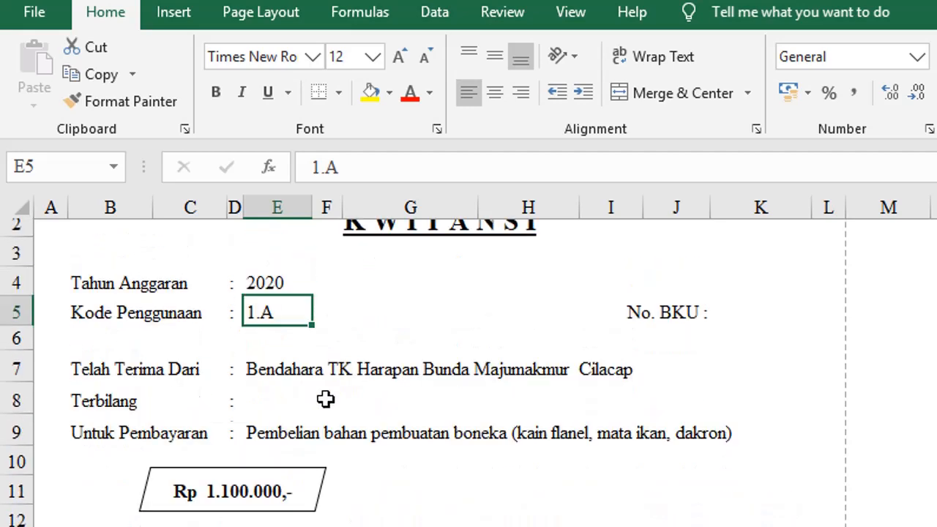
scroll(326, 398, "up", 1)
left_click(274, 409)
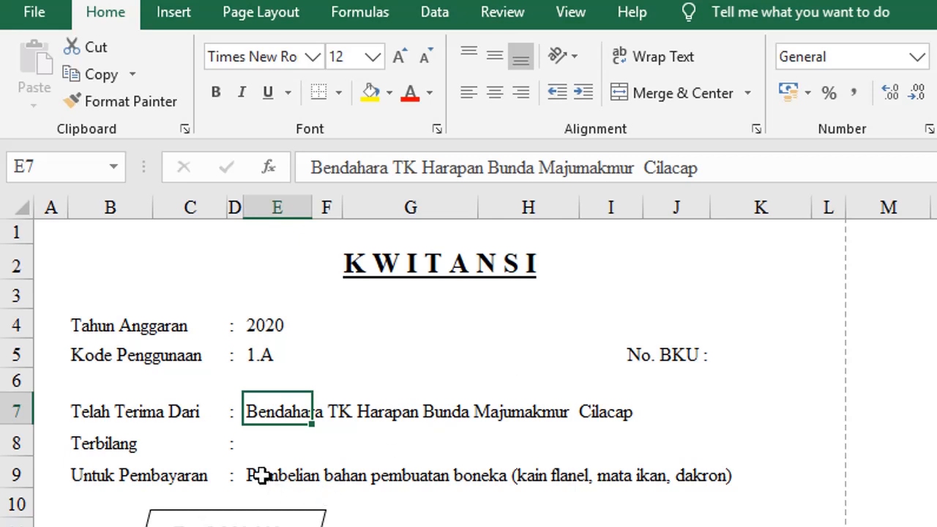
left_click(260, 444)
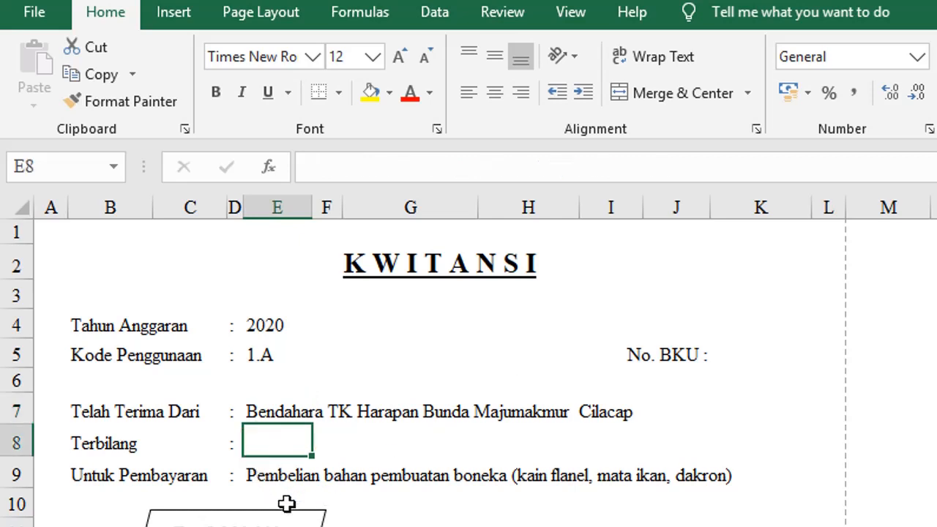
left_click(277, 475)
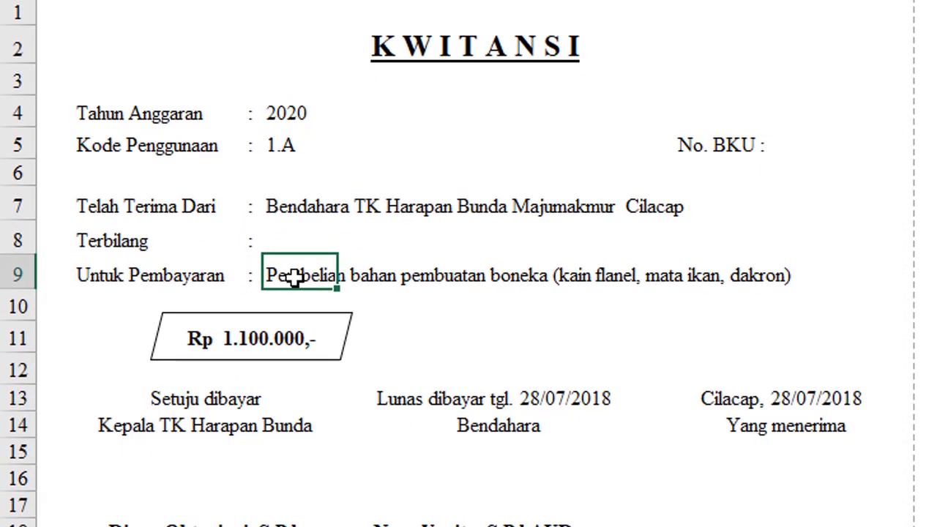
left_click(283, 142)
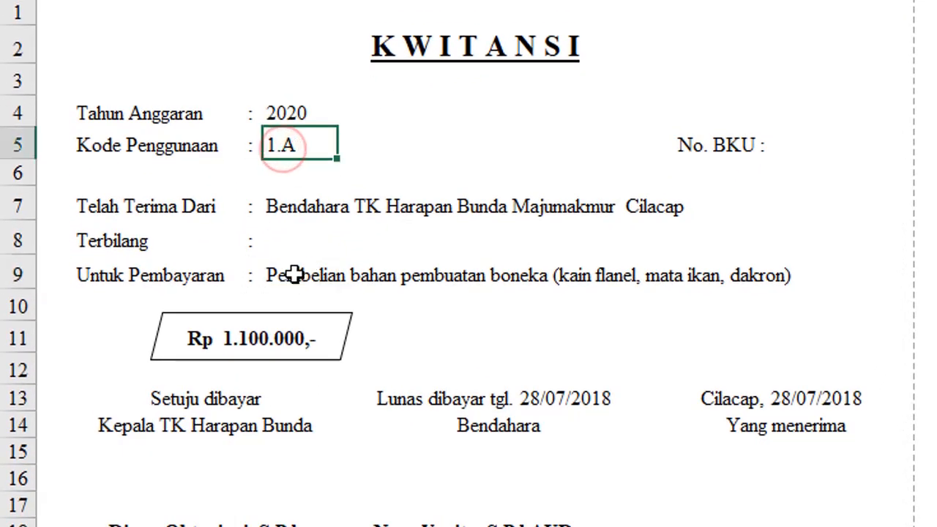
left_click(293, 275)
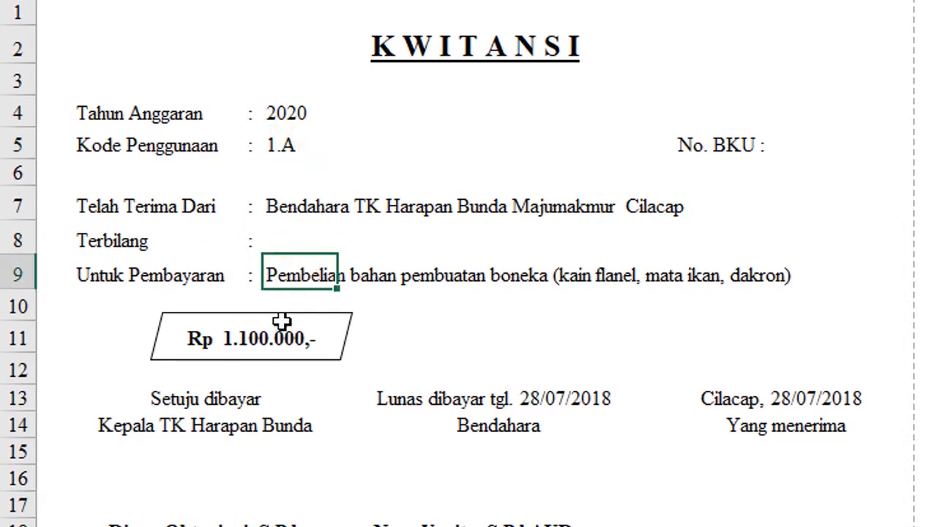
left_click(290, 237)
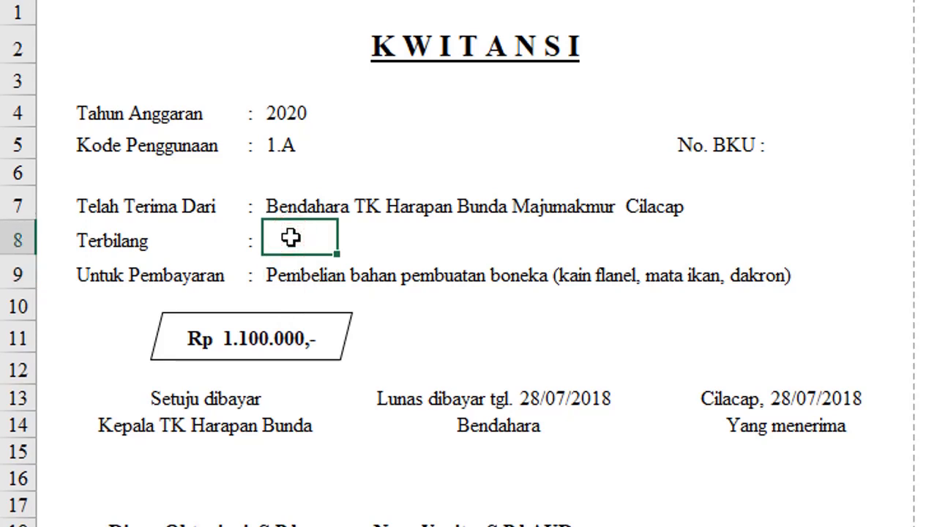
left_click(259, 337)
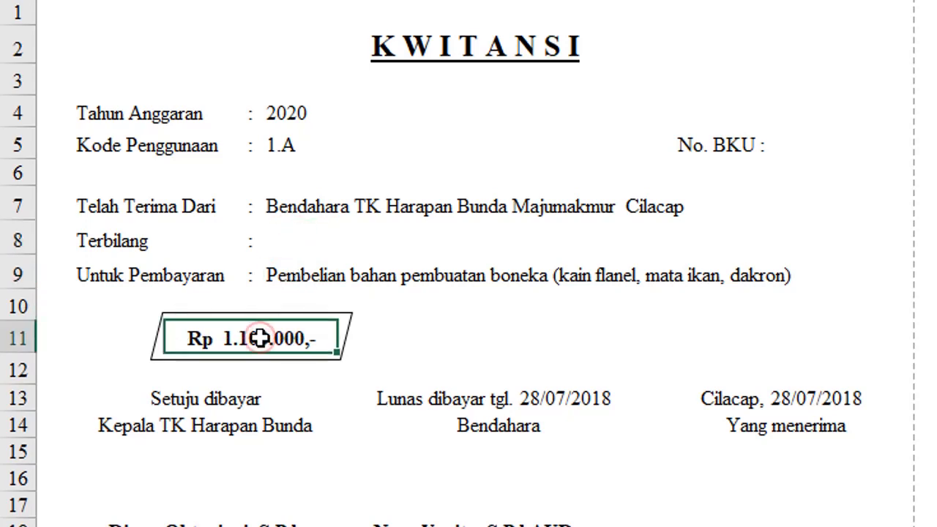
Enter the label "Jumlah :" in B11, beside the boxed amount
left_click(107, 336)
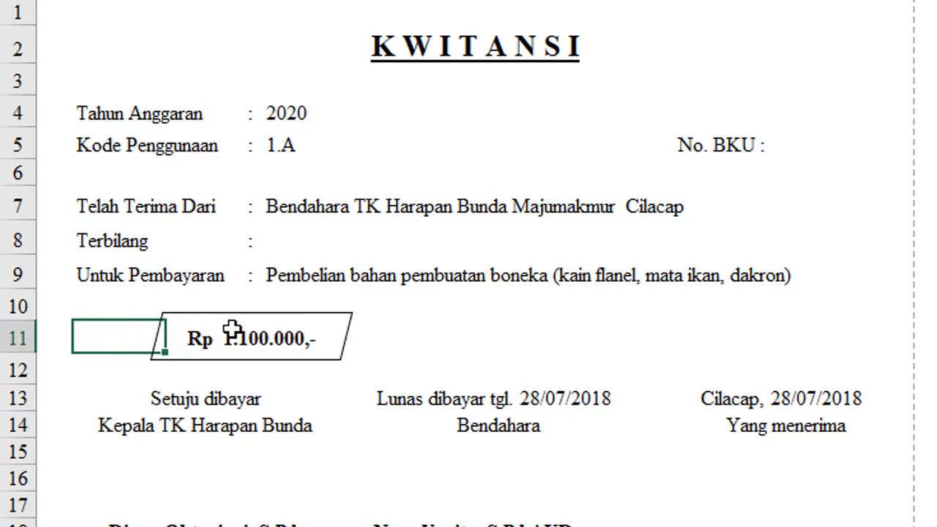
type("Jumlah :")
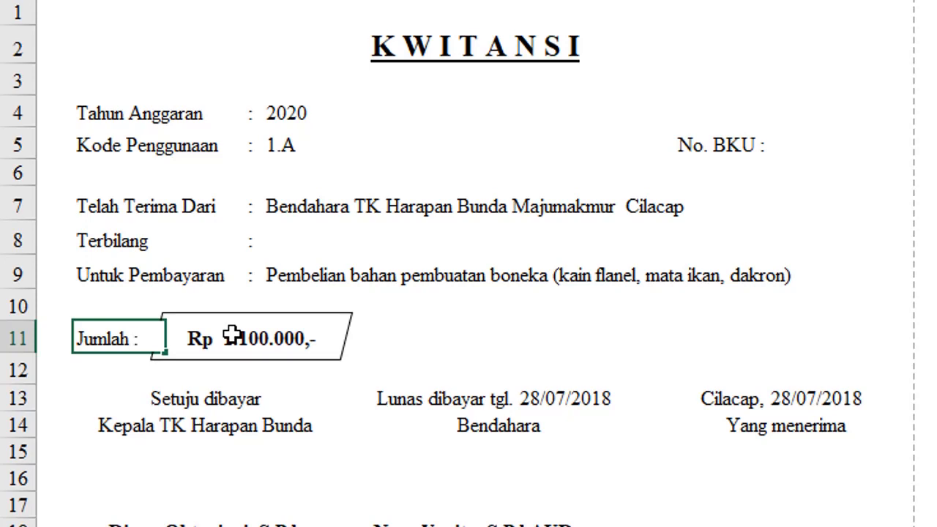
key("Return")
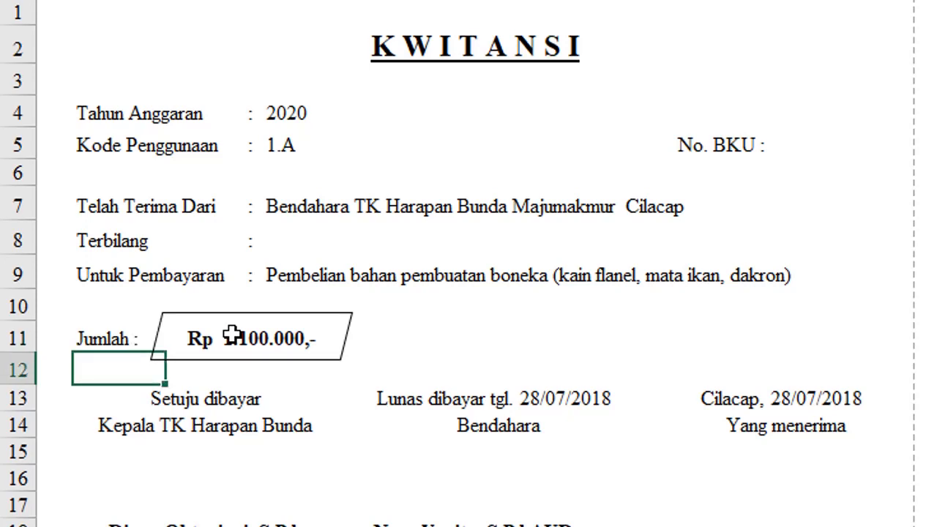
Try the Accounting number format on the amount in C11 and browse its currency symbols
left_click(283, 381)
left_click(262, 348)
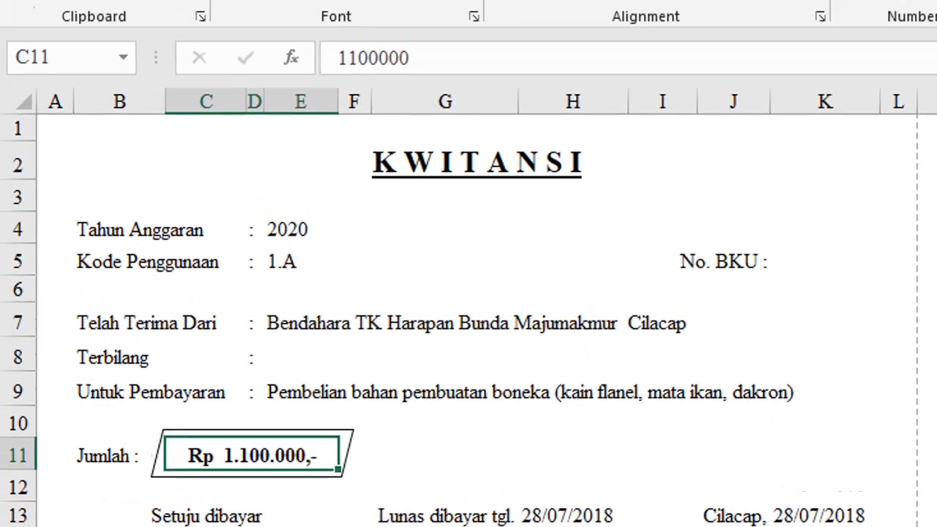
left_click(936, 188)
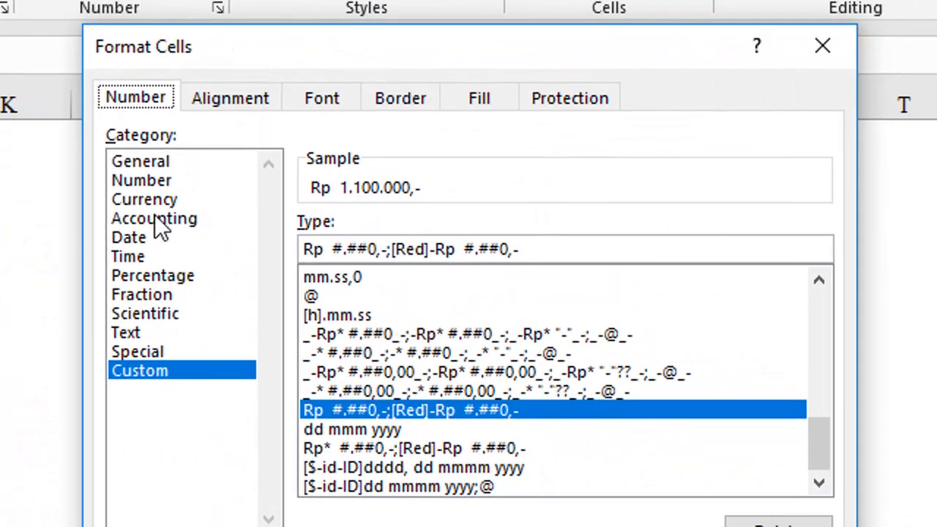
left_click(923, 374)
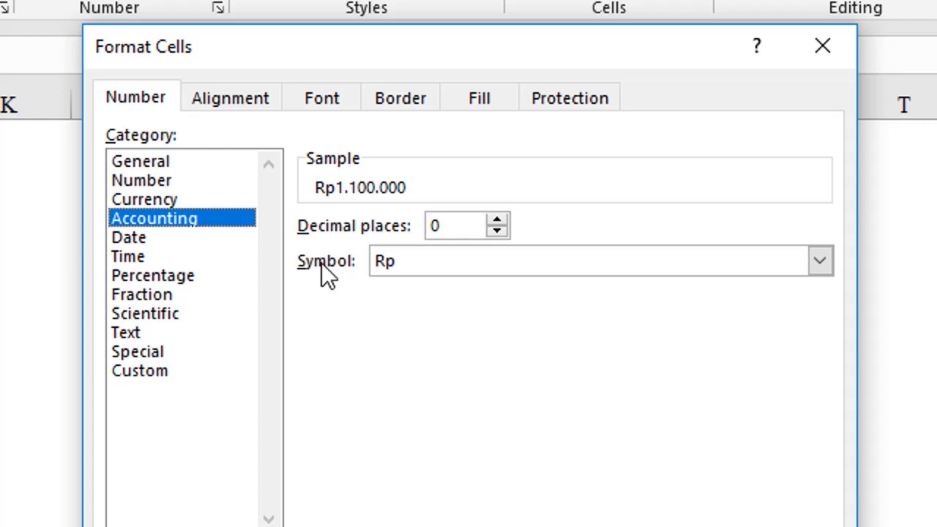
left_click(820, 262)
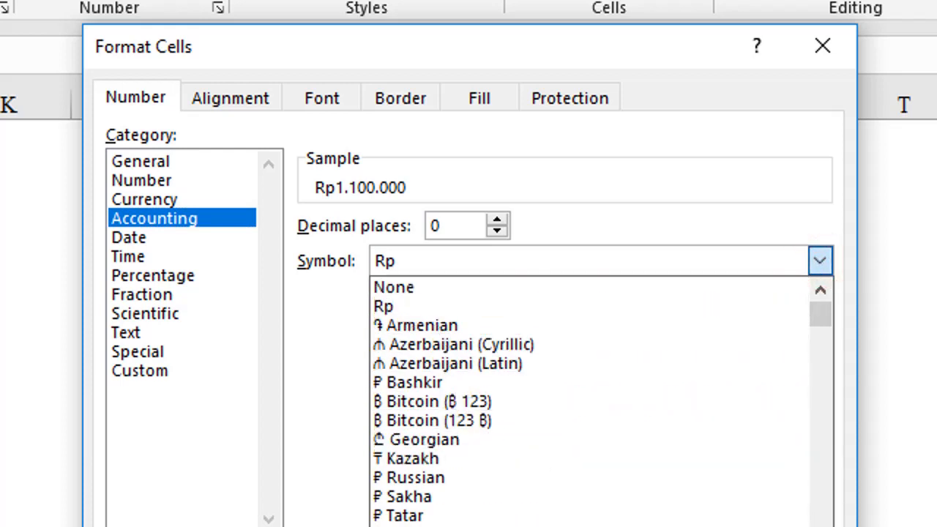
key("Escape")
key("Escape")
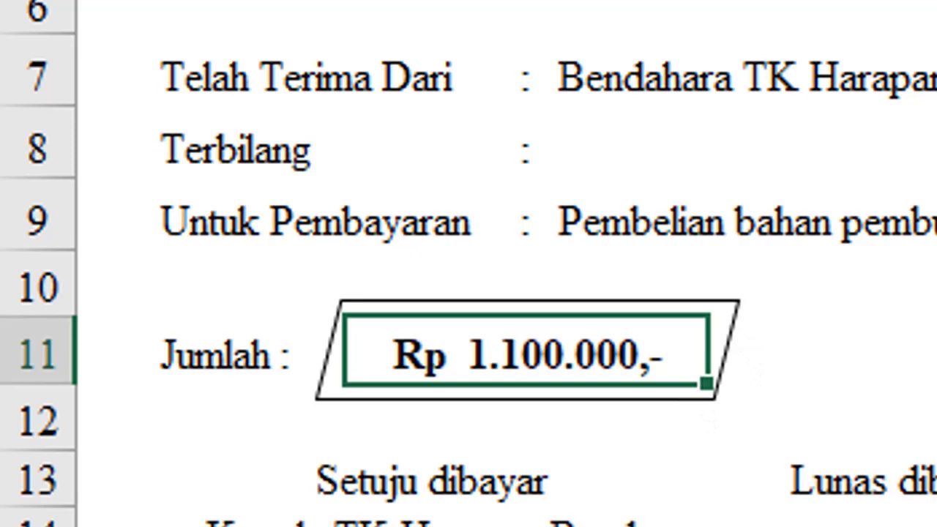
Apply the custom number format Rp #.##0,-;[Red]-Rp #.##0,- to the amount in C11
left_click(256, 3)
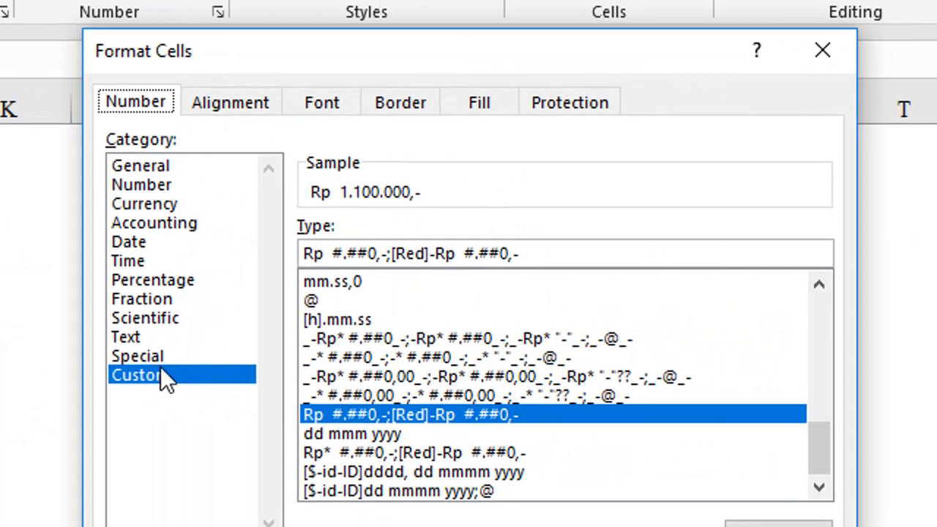
left_click(364, 413)
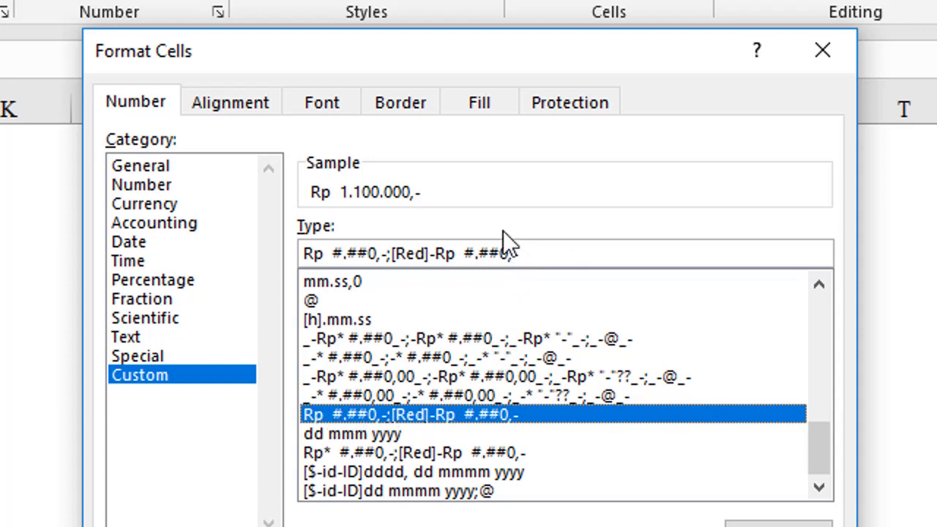
left_click(673, 526)
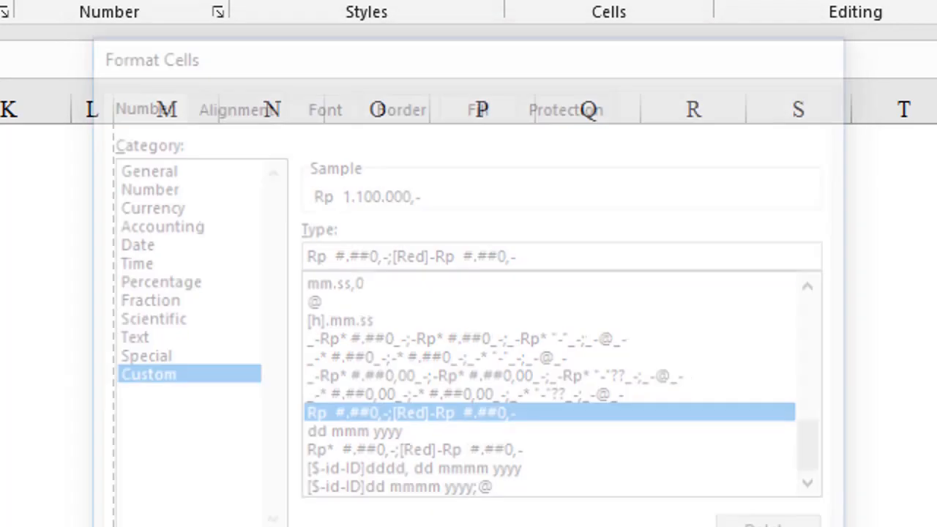
Enter "Seribu seratus rupiah" as the Terbilang value in E8
left_click(213, 337)
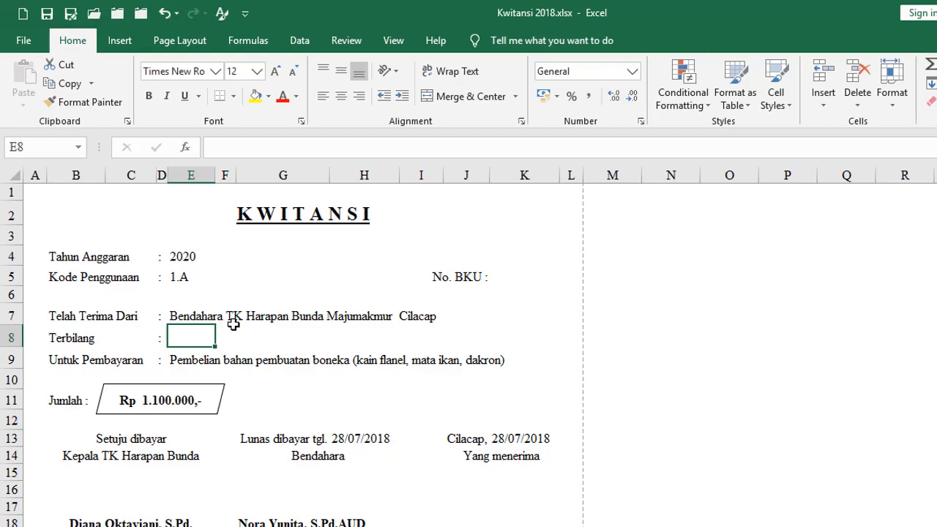
type("Seribu s")
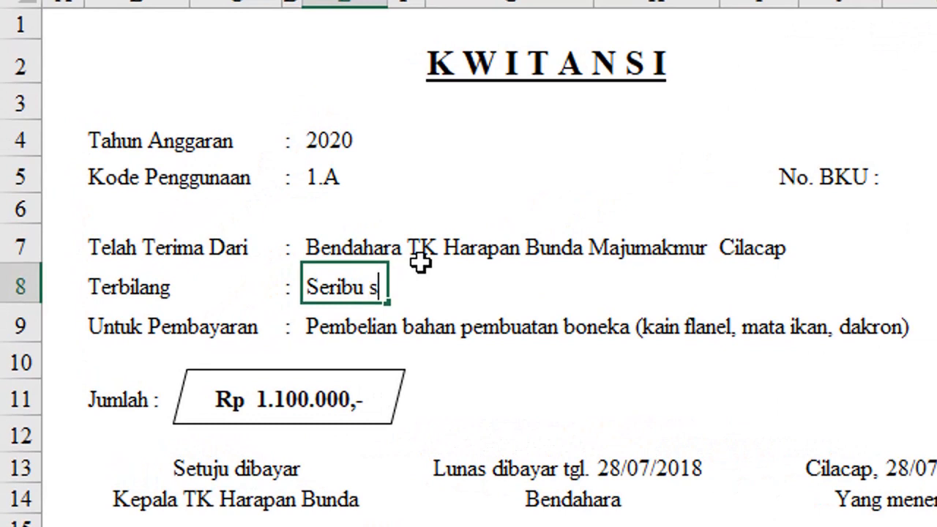
type("eratuws")
key("BackSpace")
key("BackSpace")
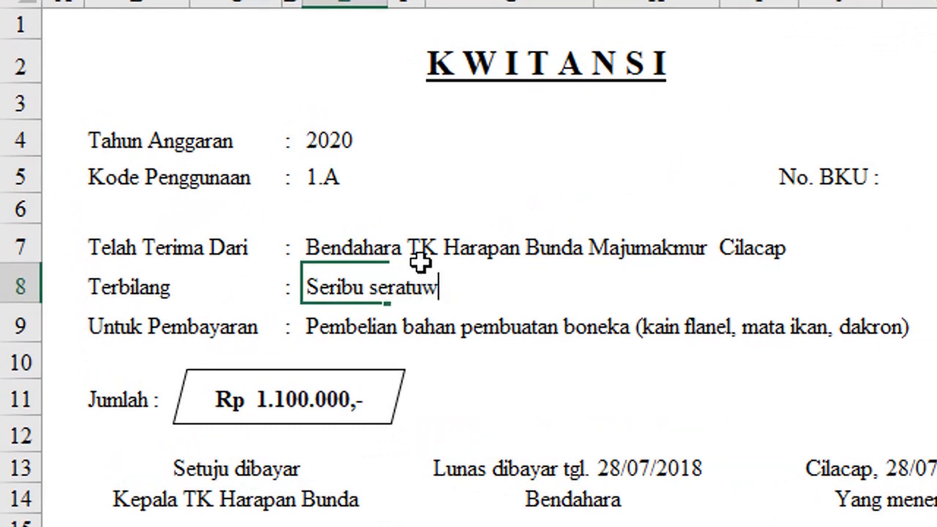
type("s rupiah")
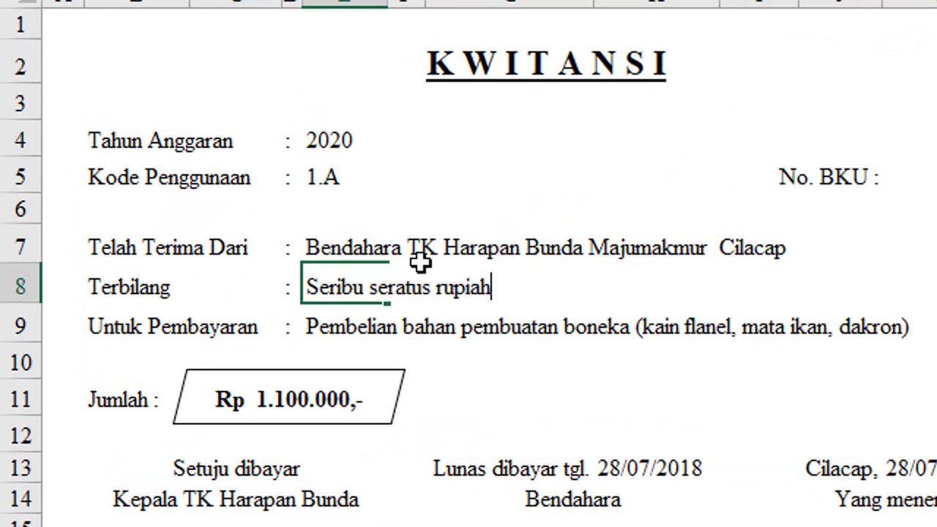
key("Return")
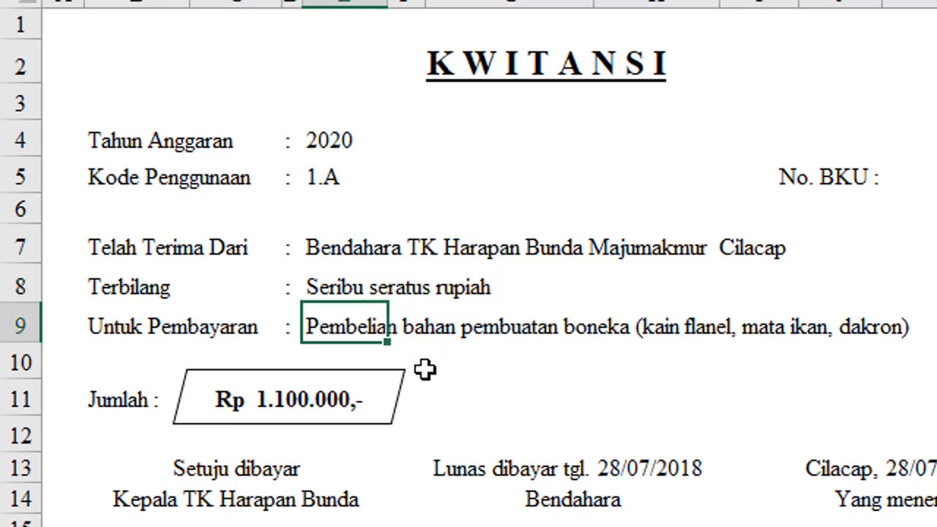
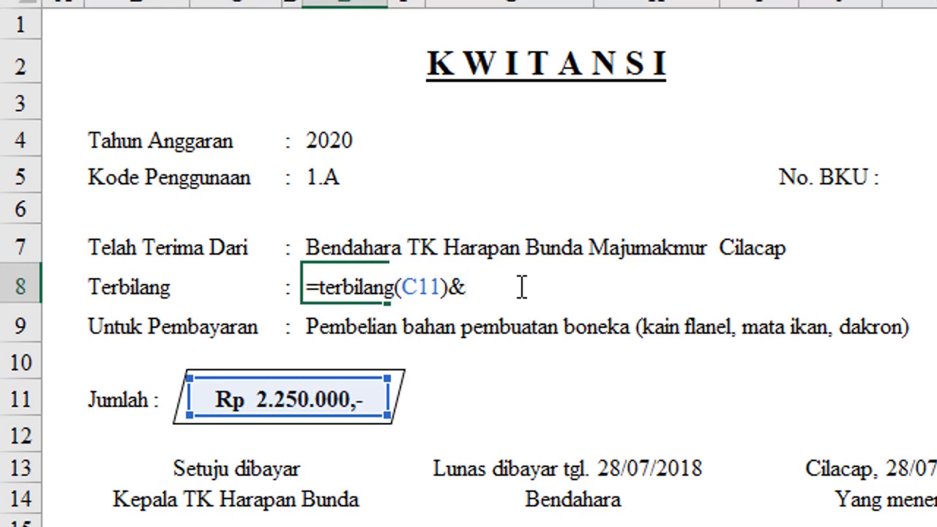
Complete the Terbilang formula in E8 as =terbilang(C11)&"rupiah"
type("\"rupiah\"")
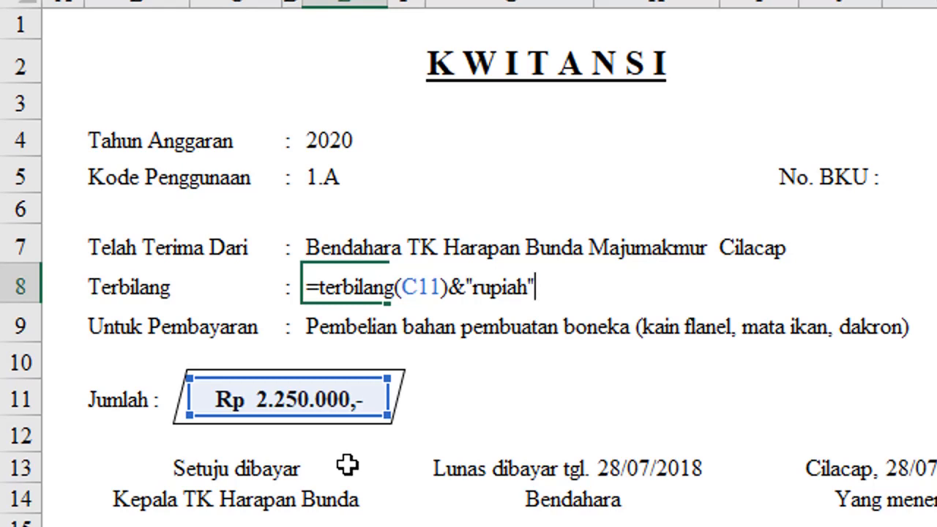
key("Return")
key("Up")
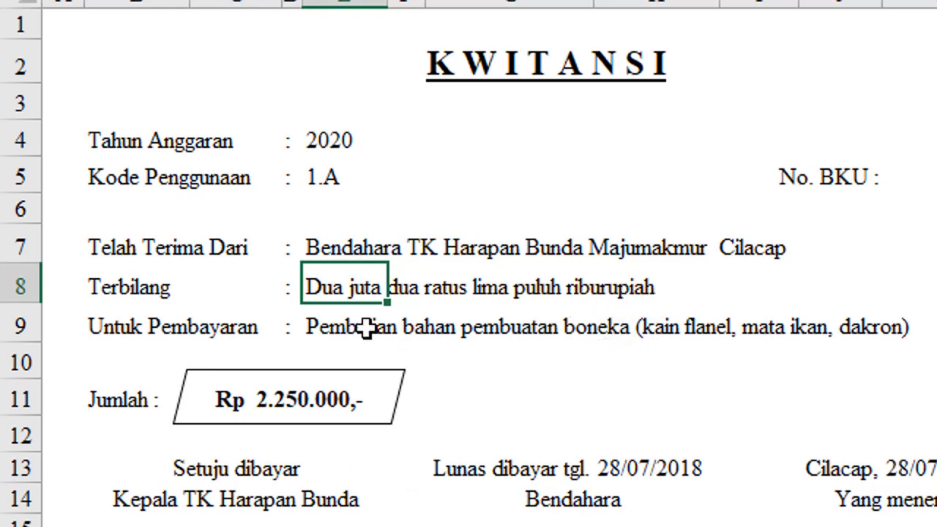
Insert two spaces before the word rupiah inside the quoted text of the E8 formula
double_click(321, 288)
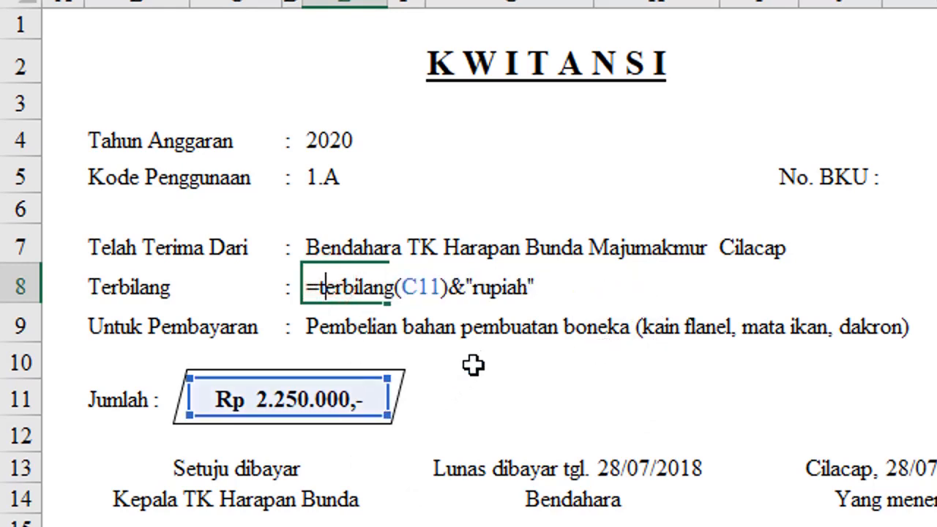
left_click(474, 288)
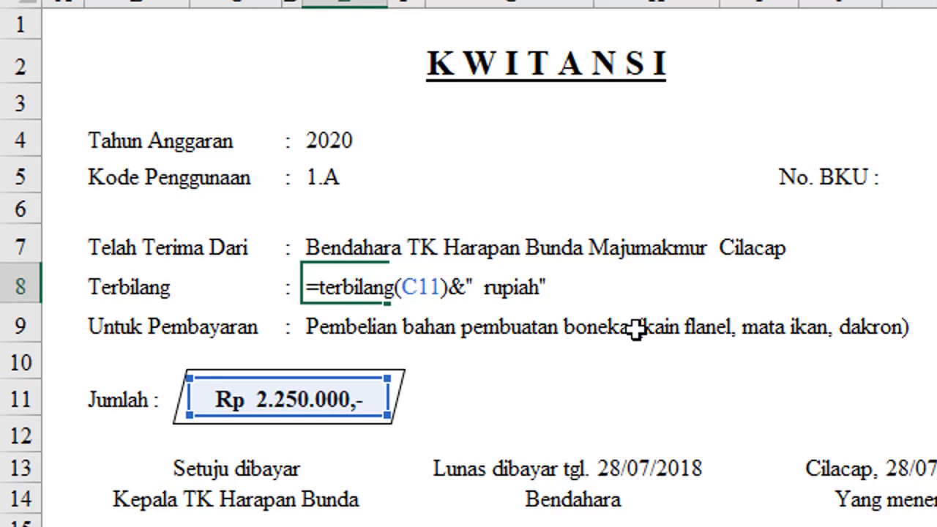
key("Return")
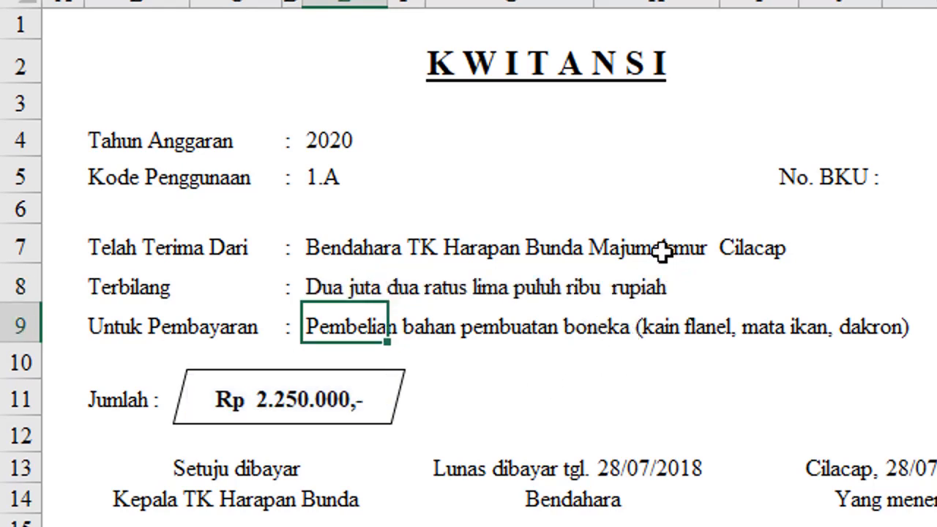
Set the receipt amount in C11 to 15525500 and check the Terbilang text in E8
left_click(274, 397)
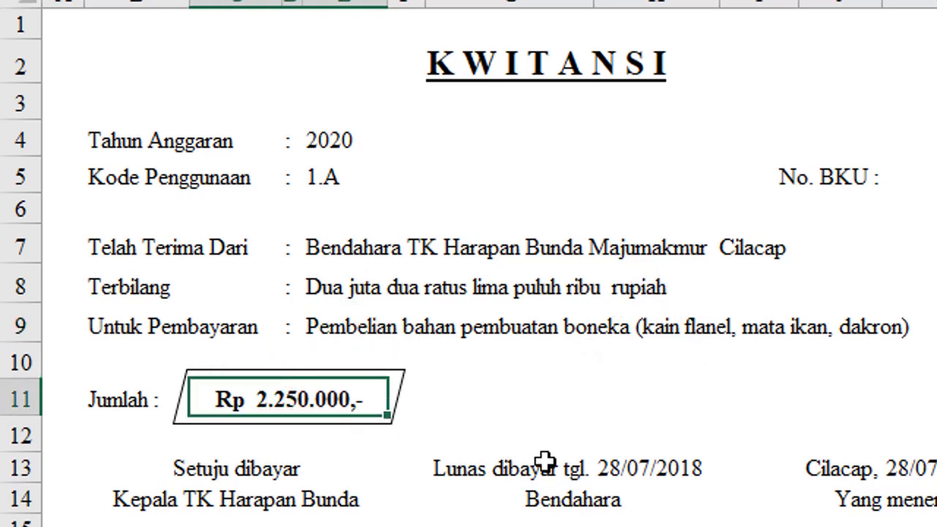
type("1552")
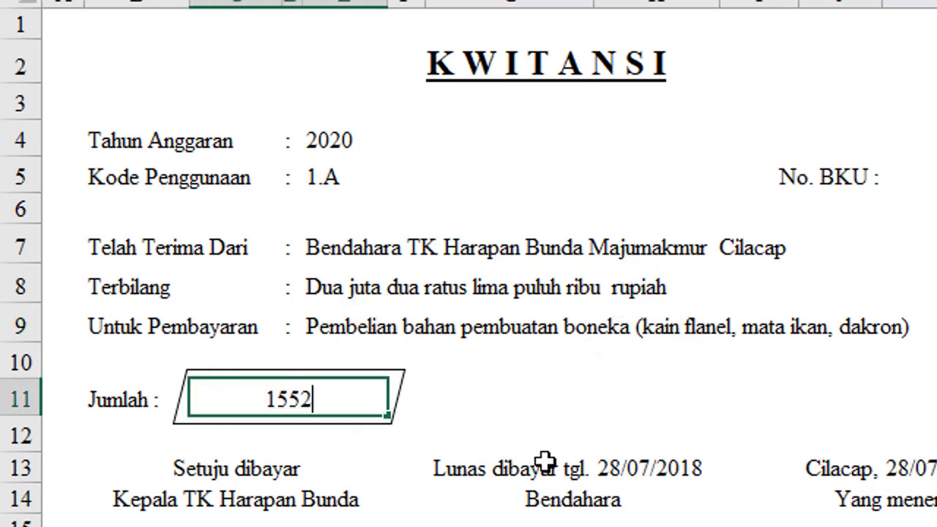
type("5500")
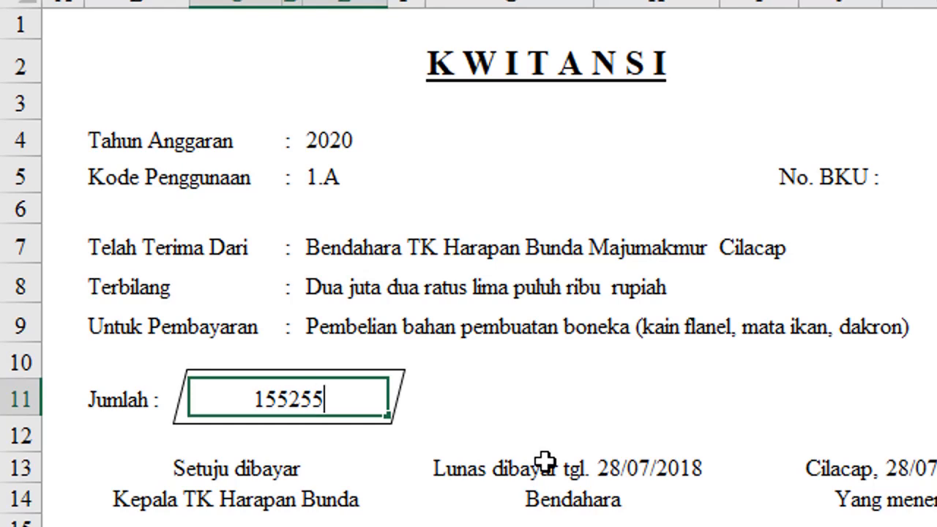
key("Return")
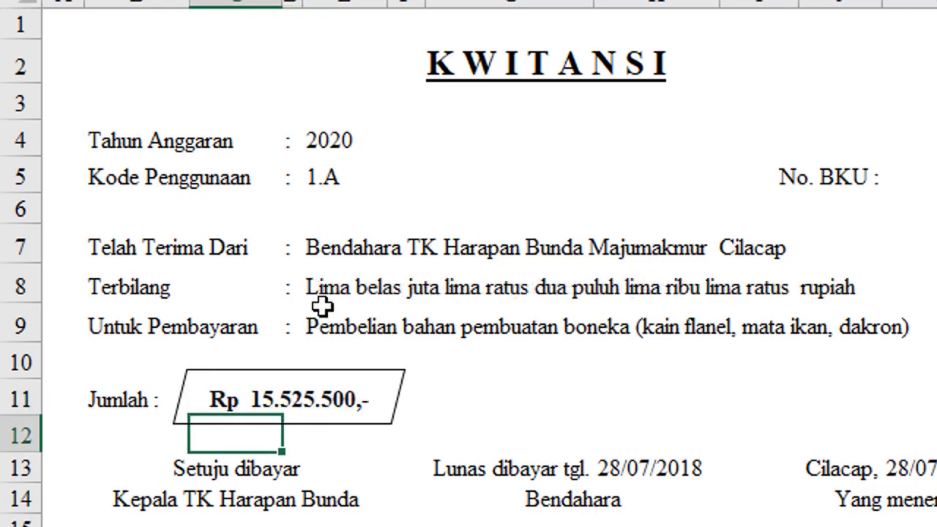
left_click(328, 281)
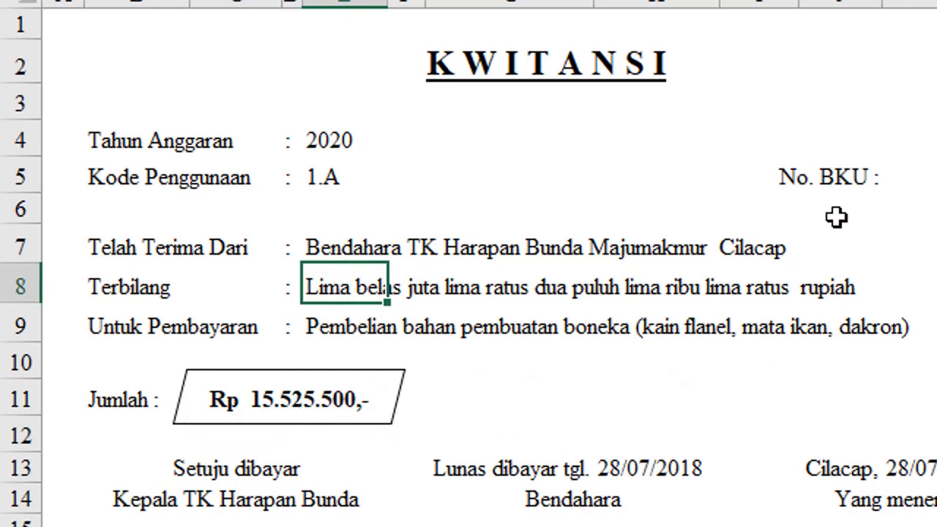
Move the "No. BKU :" label from J5 up to J4
left_click(784, 174)
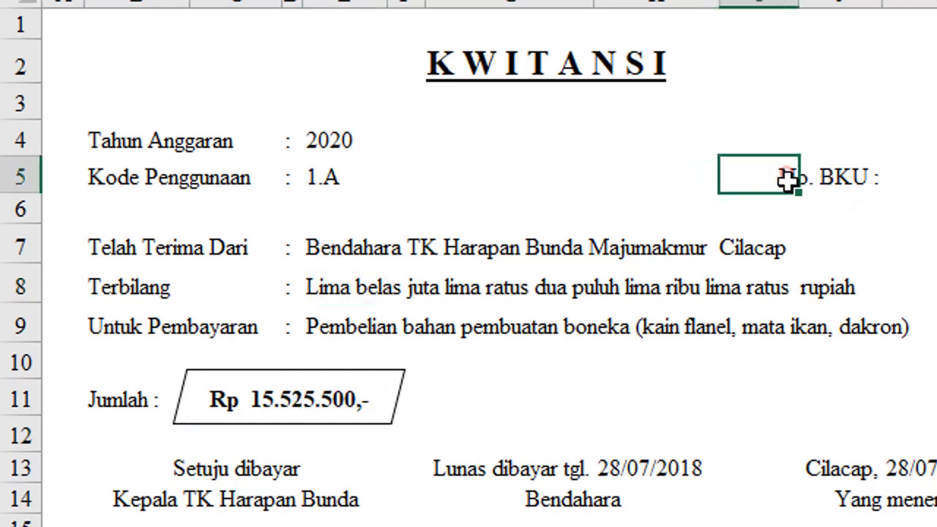
left_click(838, 188)
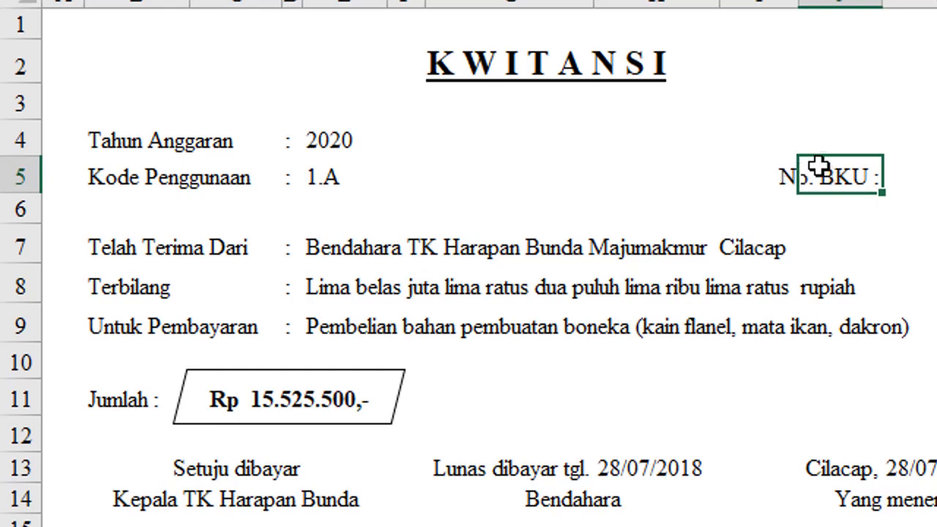
left_click_drag(828, 154, 824, 148)
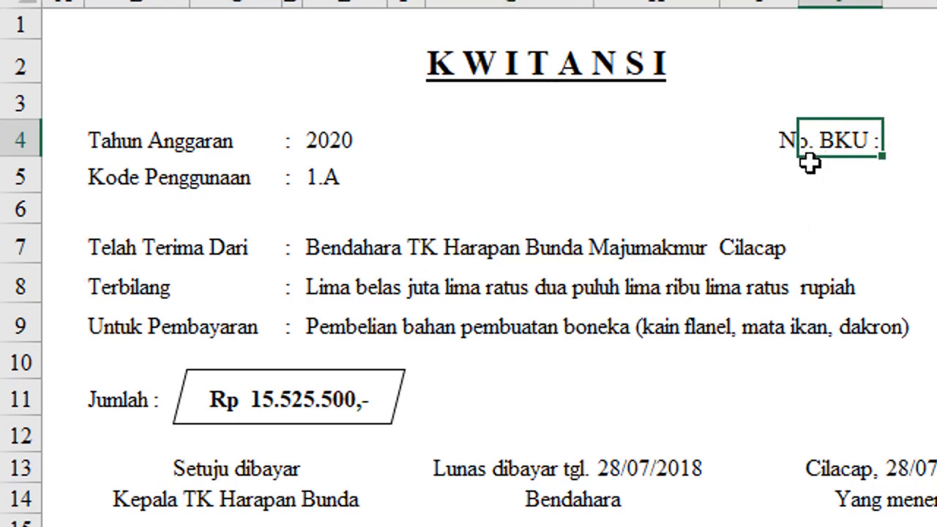
Try entering 001 in K4 as the No. BKU value while the cell has the General format
left_click(901, 139)
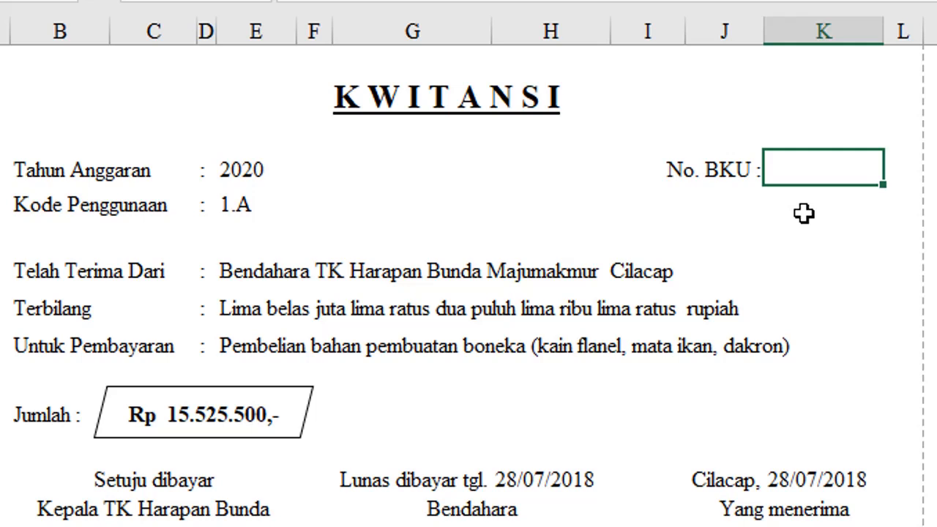
type("01")
key("Return")
key("Up")
left_click(811, 170)
type("001")
key("Return")
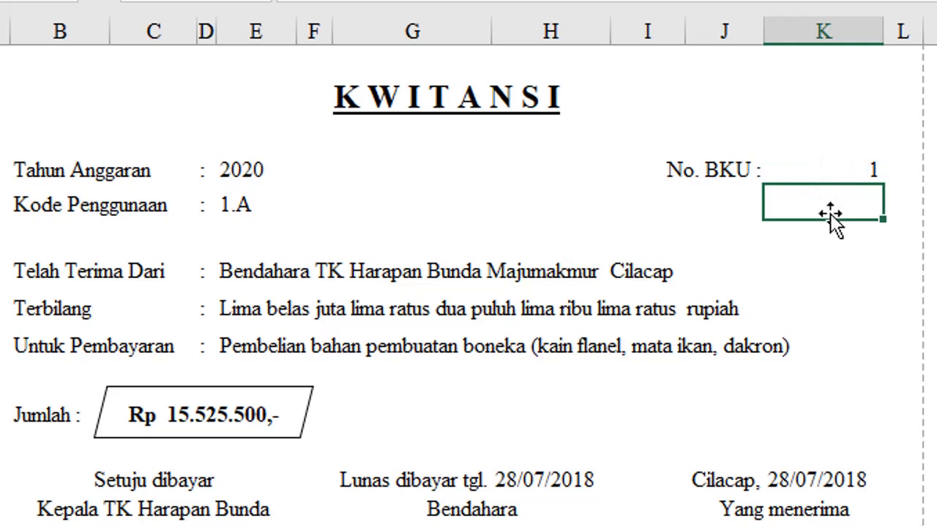
Format the No. BKU value cell K4 as Text
left_click(805, 168)
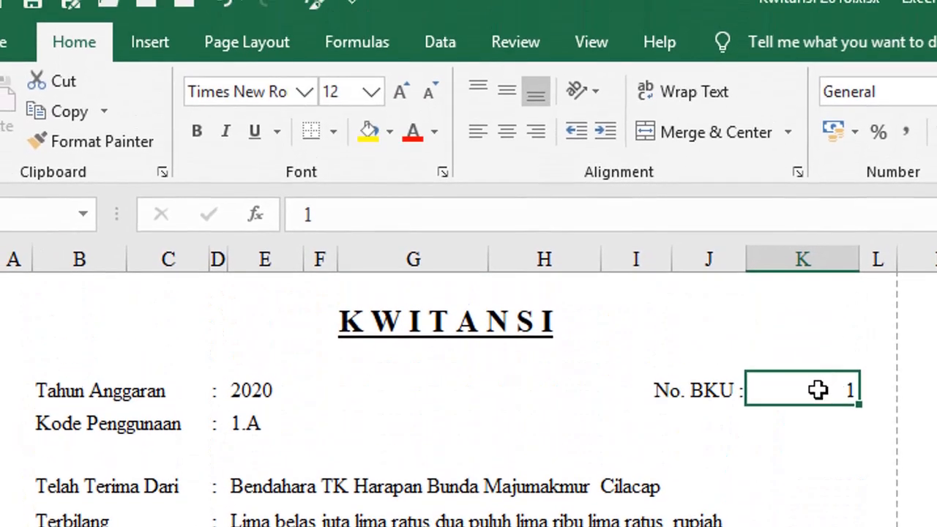
left_click(780, 389)
left_click(821, 153)
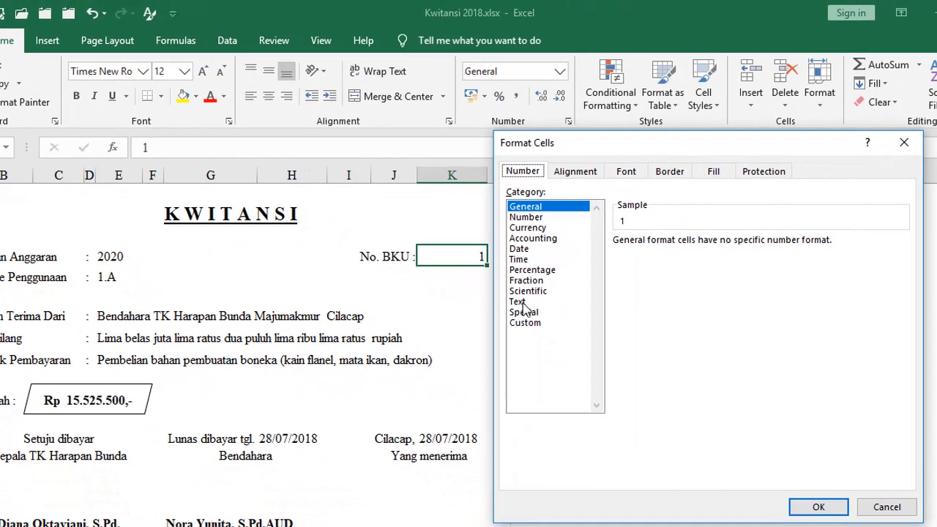
left_click(524, 301)
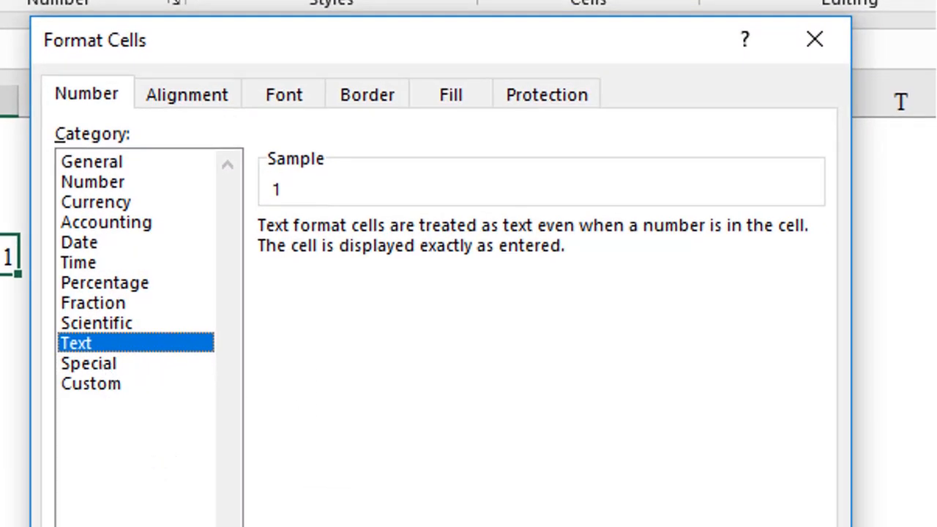
key("Return")
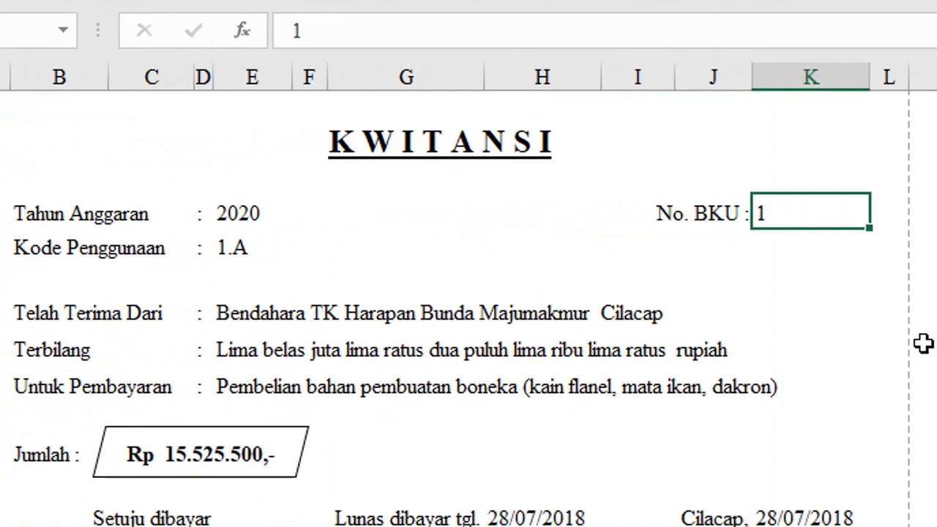
Enter 001 in the text-formatted cell K4 beside the No. BKU label
left_click(782, 211)
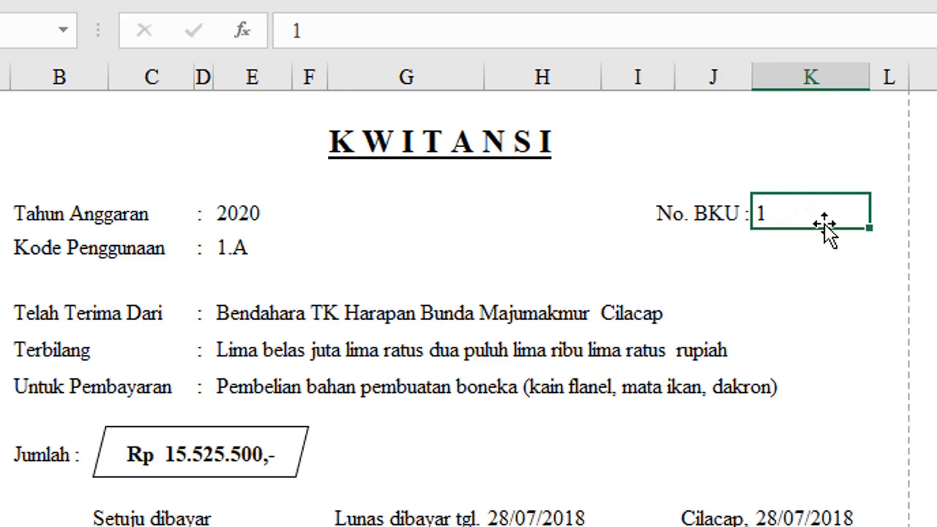
type("0012")
key("BackSpace")
key("Return")
key("Up")
key("Right")
key("Right")
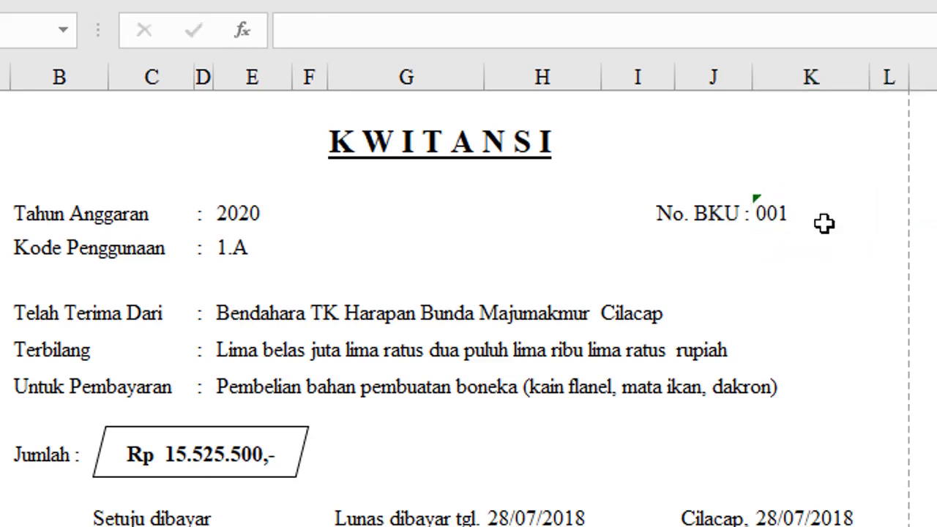
Examine the No. BKU value in K4, the amount in C11, the Terbilang formula in E8 and the parallelogram around the amount
left_click(825, 222)
scroll(587, 396, "down", 1)
scroll(586, 396, "down", 1)
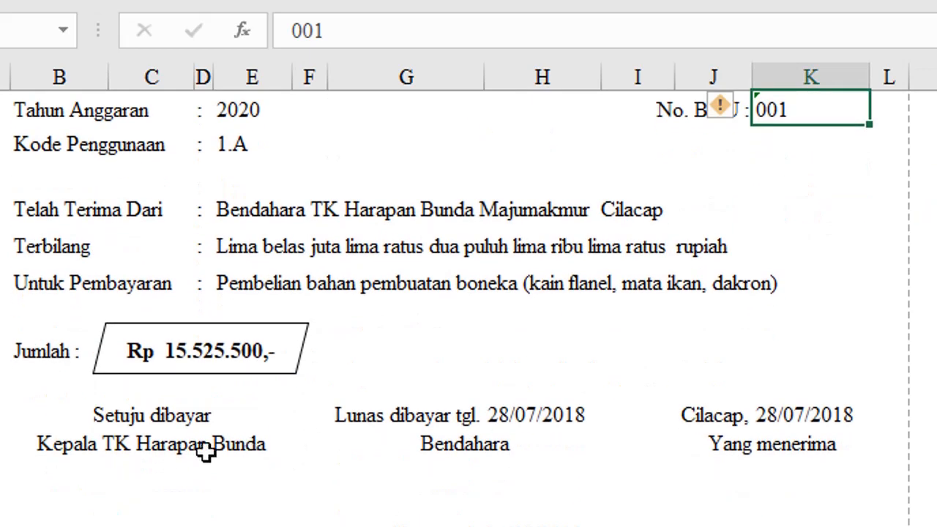
left_click(35, 352)
left_click(198, 350)
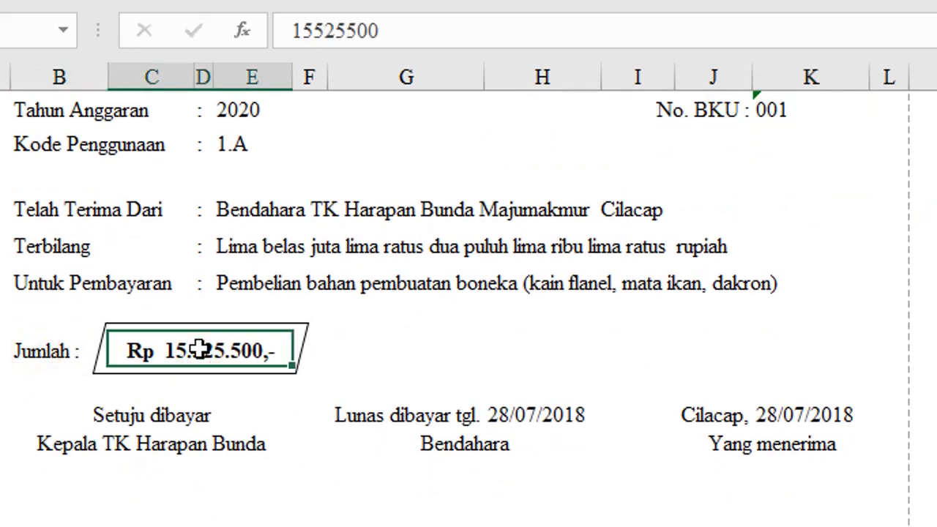
left_click(238, 256)
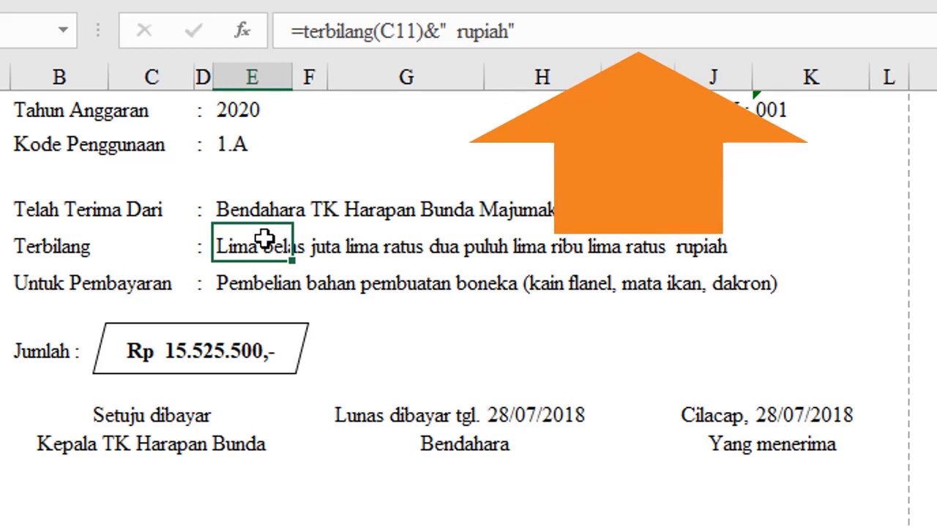
left_click(226, 369)
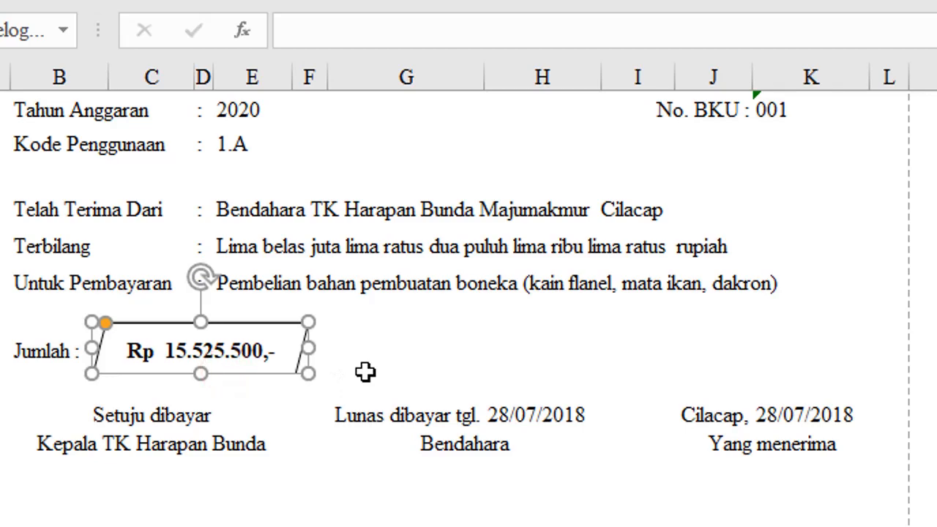
left_click(405, 358)
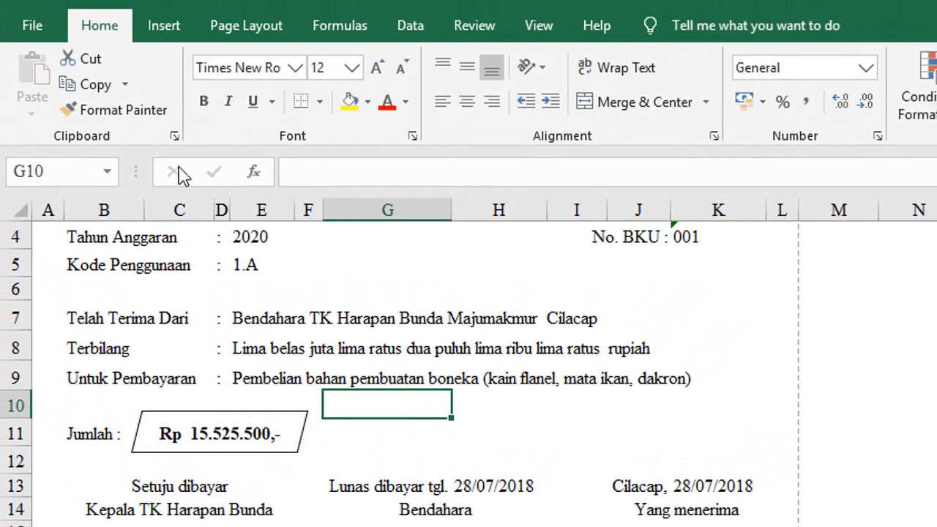
Draw a parallelogram across columns H to J in rows 10 and 11 and increase the slant of its sides
left_click(162, 26)
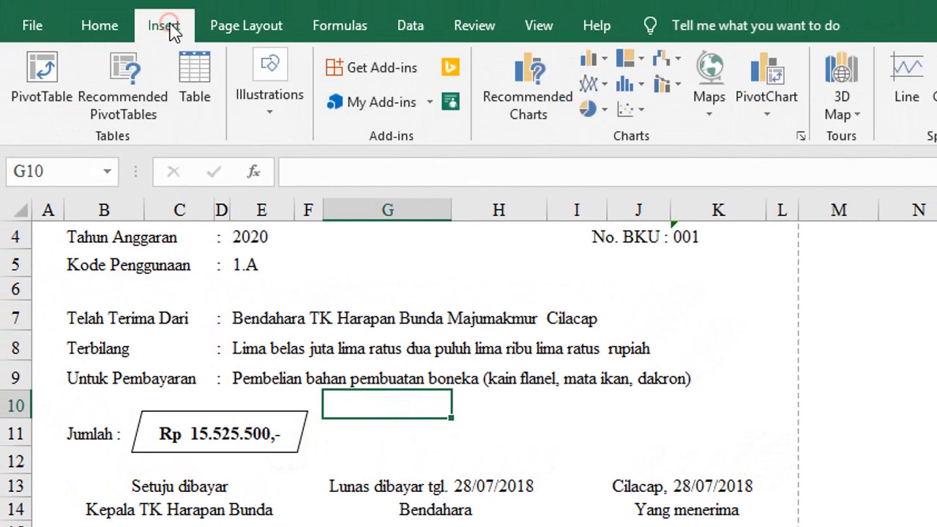
left_click(272, 67)
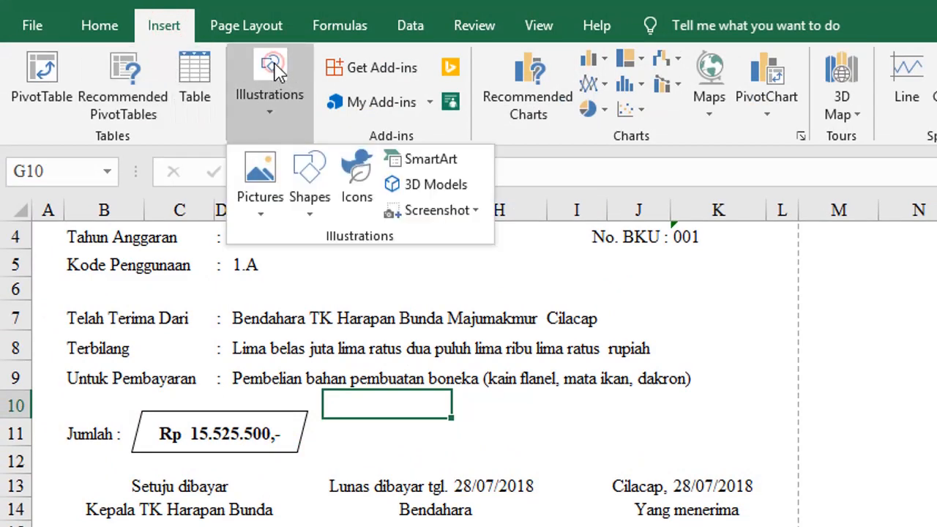
left_click(311, 177)
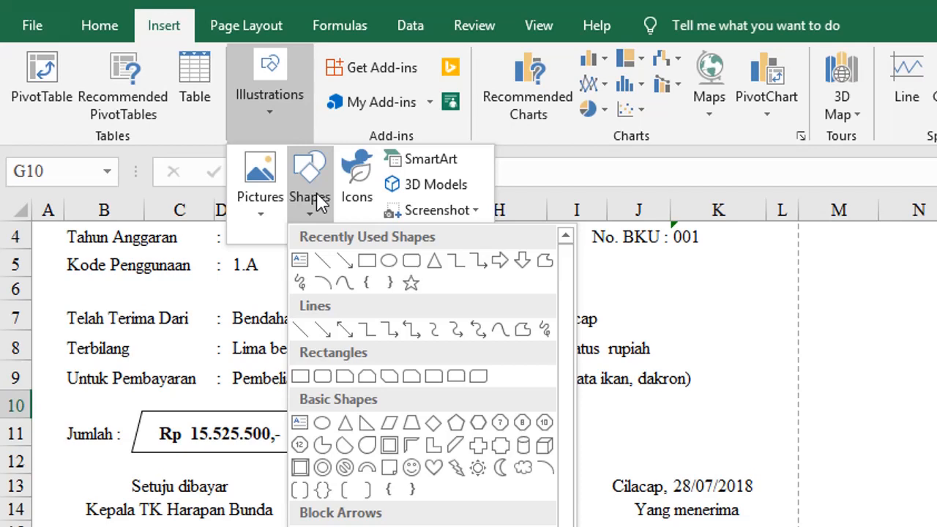
left_click(391, 432)
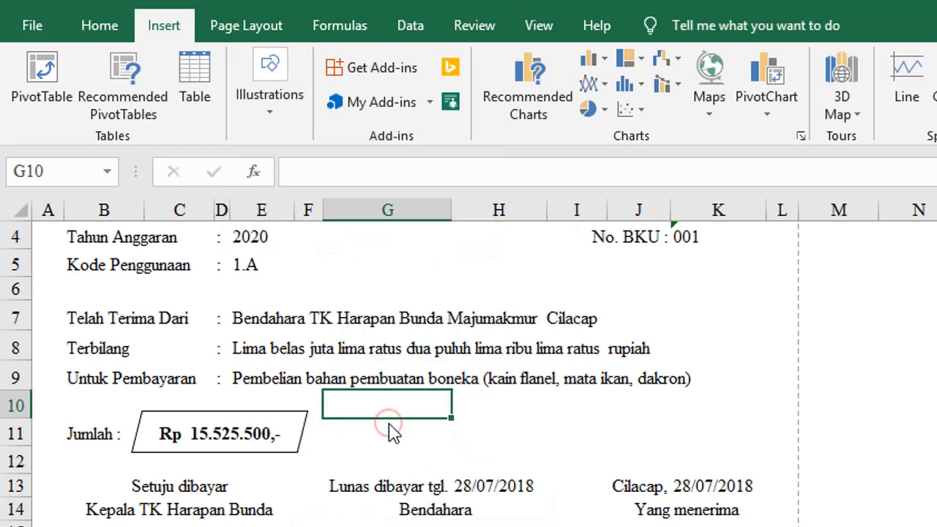
left_click_drag(483, 405, 676, 446)
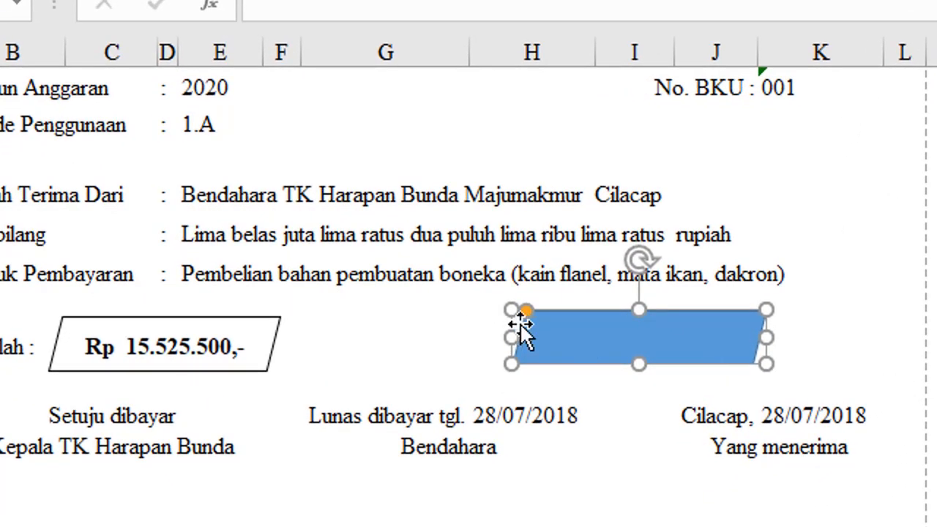
left_click_drag(531, 308, 541, 324)
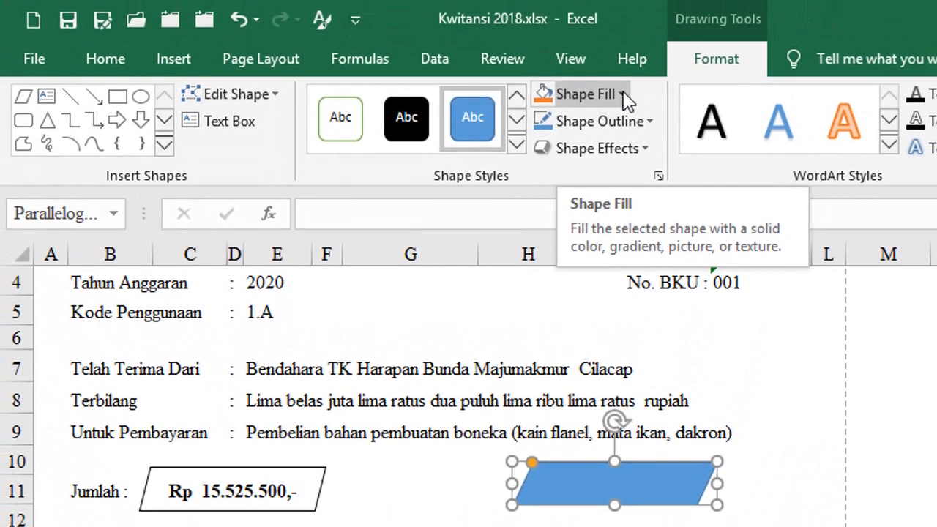
Set the new parallelogram to No Fill and select cell I11 behind it
left_click(622, 94)
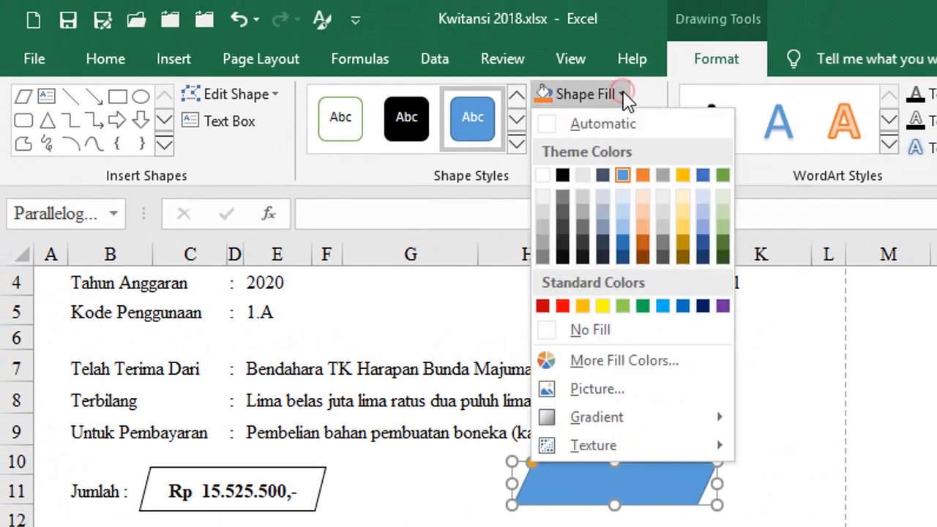
left_click(596, 332)
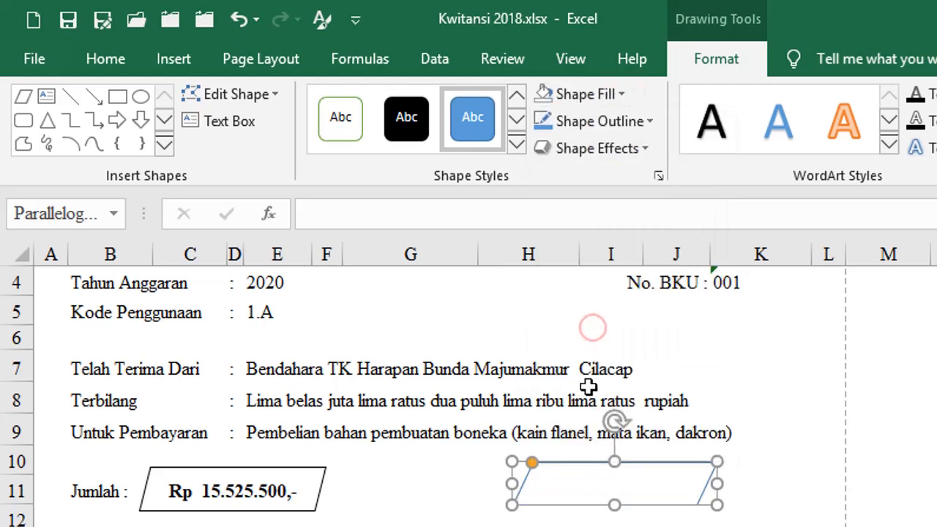
left_click(432, 484)
left_click(596, 484)
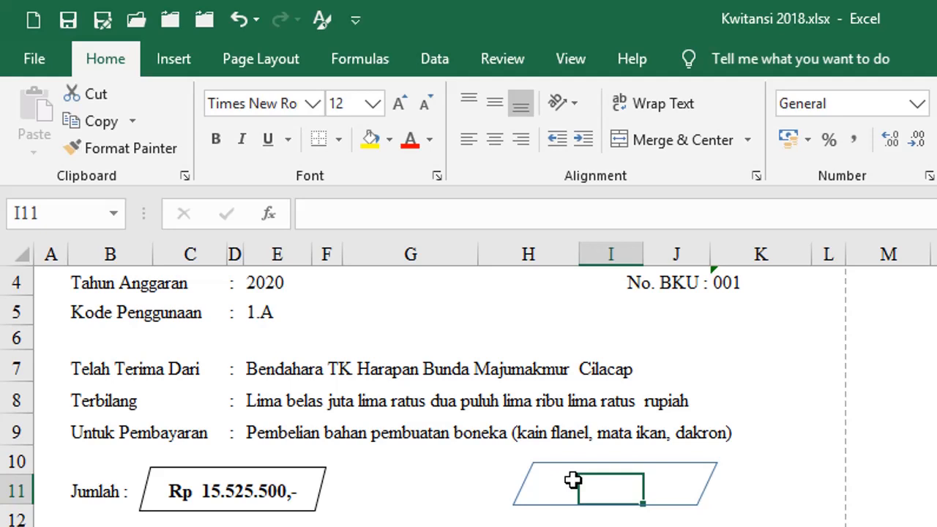
Set the outline of the unfilled parallelogram in columns H to J to black
left_click(561, 461)
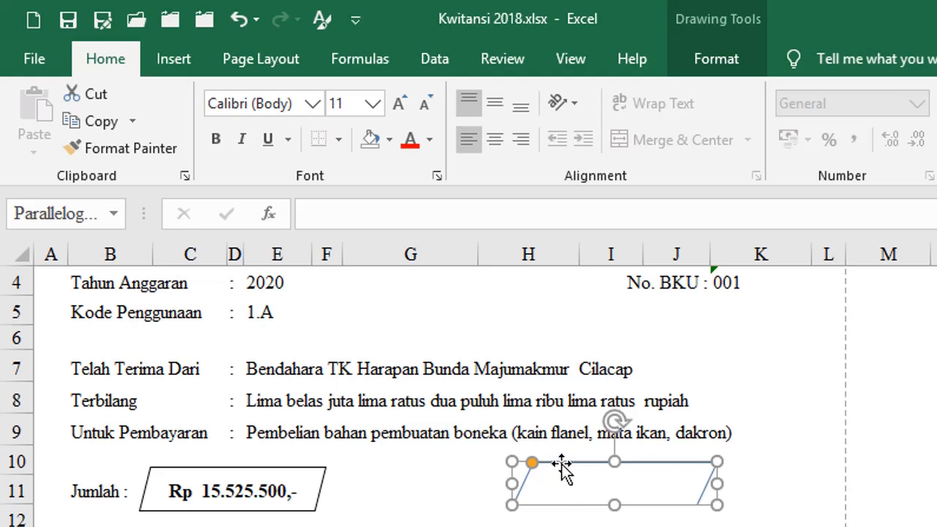
left_click(717, 59)
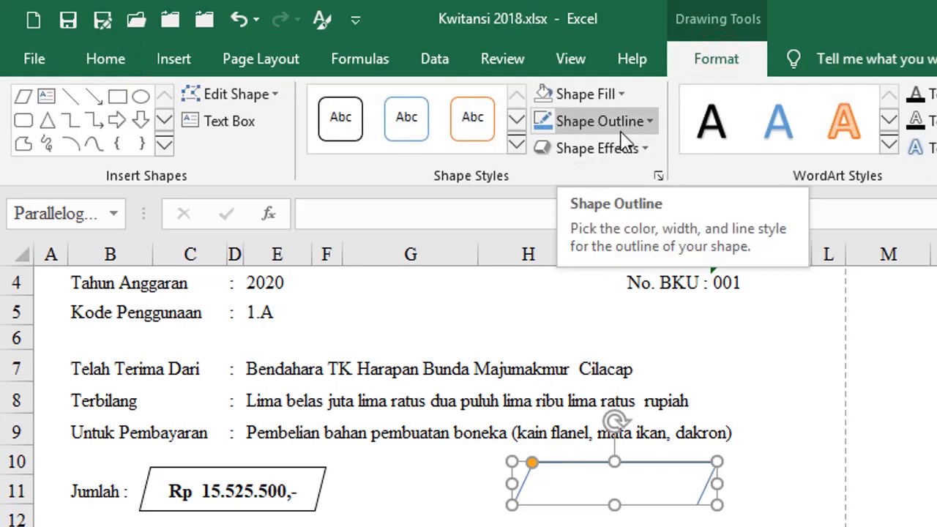
left_click(650, 123)
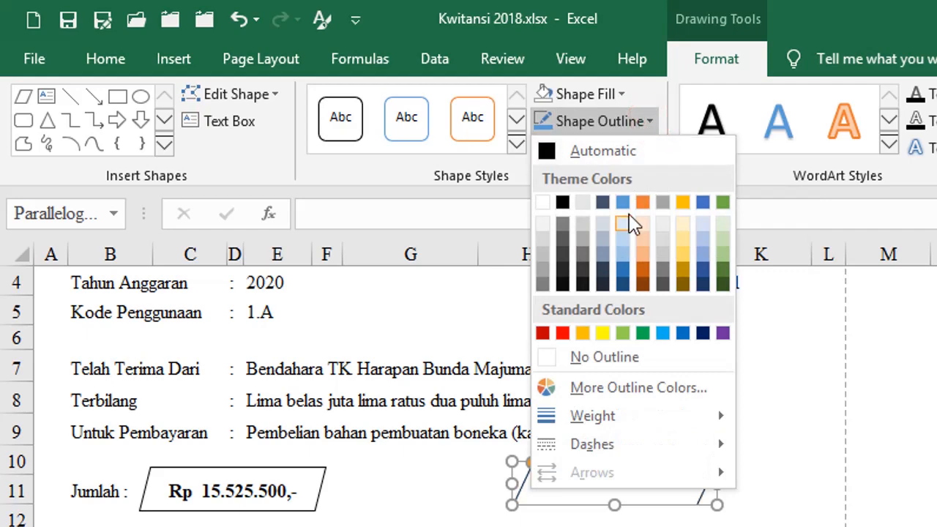
left_click(562, 202)
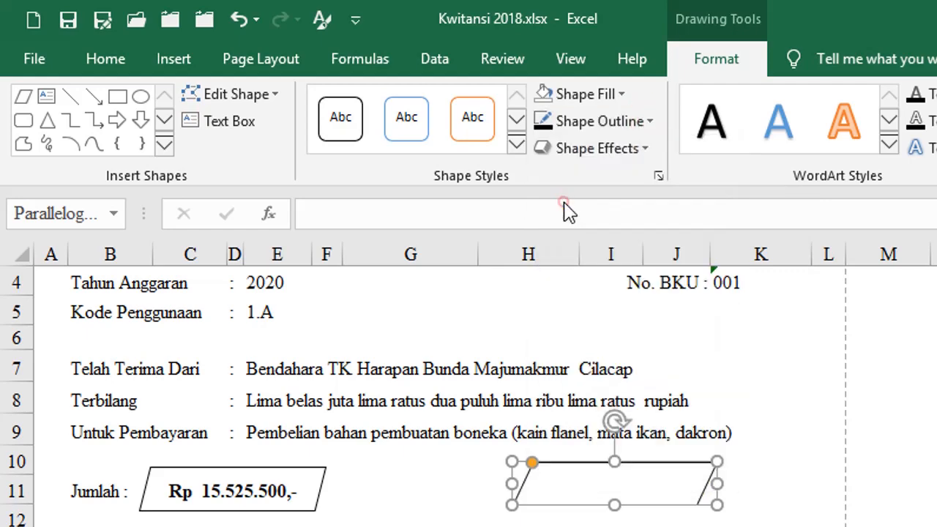
left_click(490, 419)
Move the new parallelogram over the amount beside Jumlah, and remove this duplicate shape
mouse_move(561, 465)
left_mouse_down()
mouse_move(545, 505)
mouse_move(196, 494)
mouse_move(184, 464)
left_mouse_up()
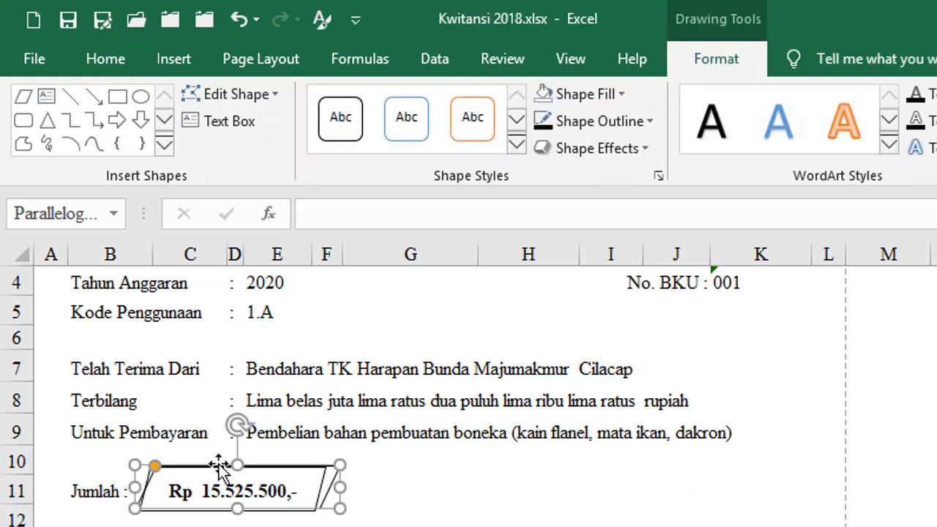
key("Escape")
left_click(376, 443)
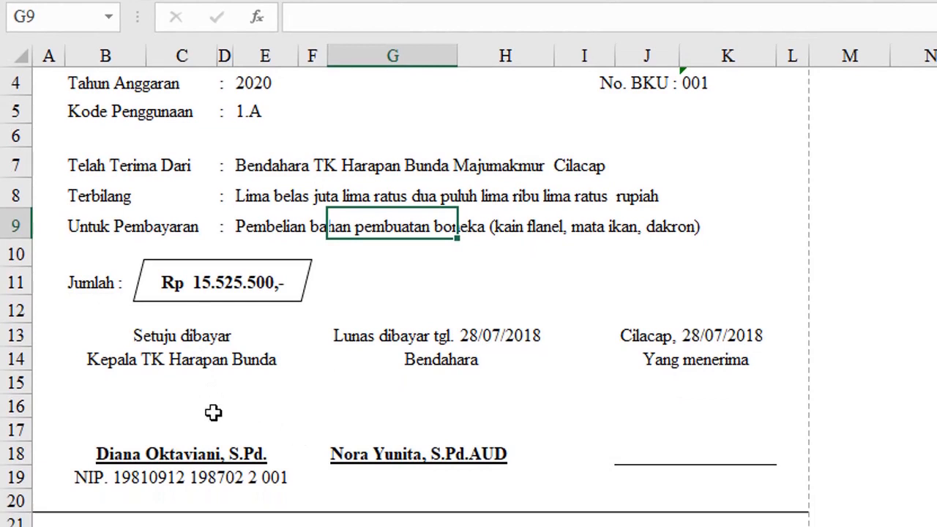
Examine the Kepala TK and Bendahara signature blocks in rows 13 to 19, including their headings, names and NIP line
left_click(169, 338)
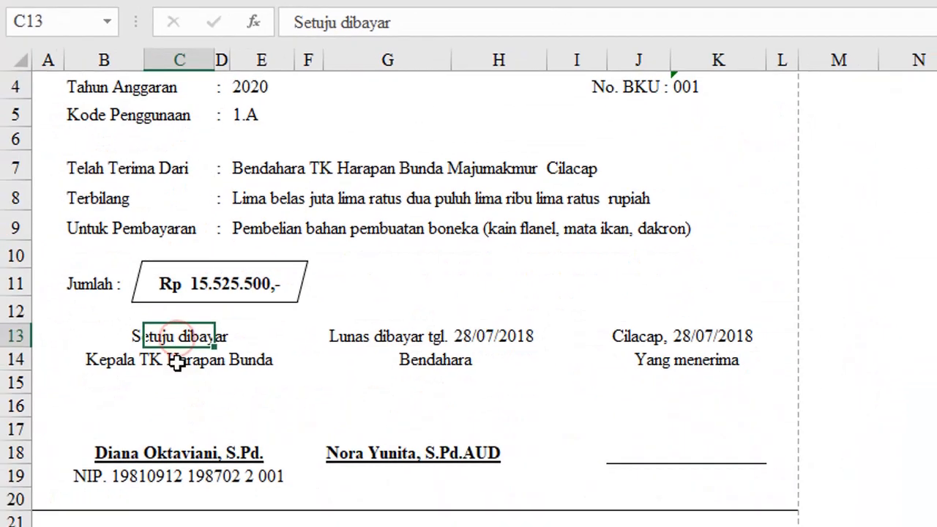
left_click(177, 363)
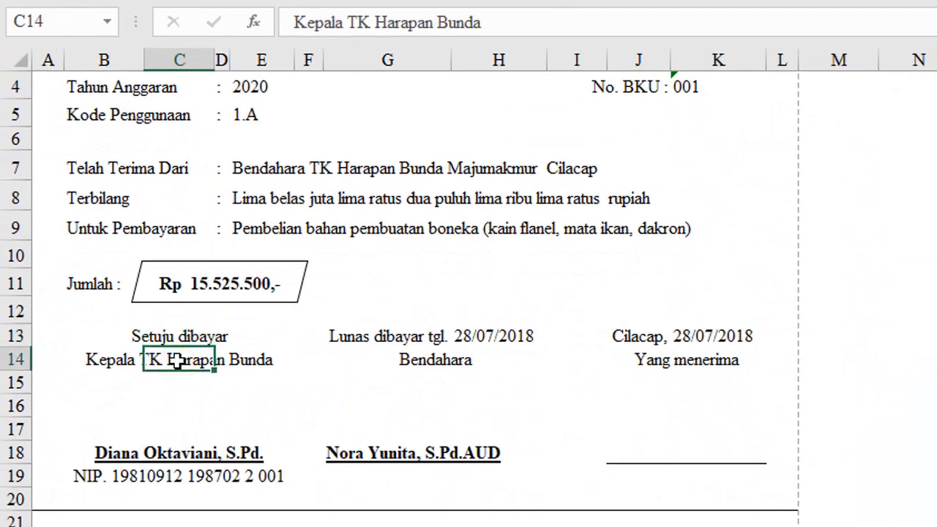
left_click(183, 452)
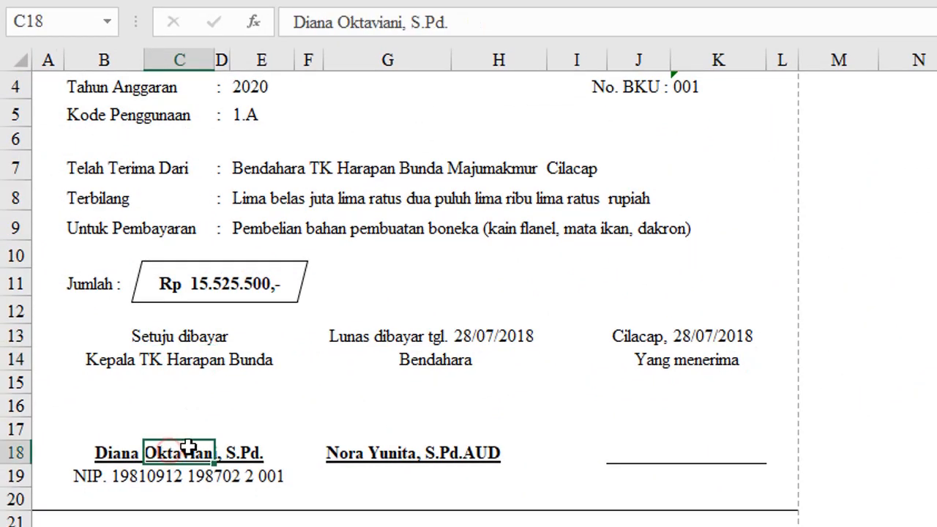
left_click(176, 475)
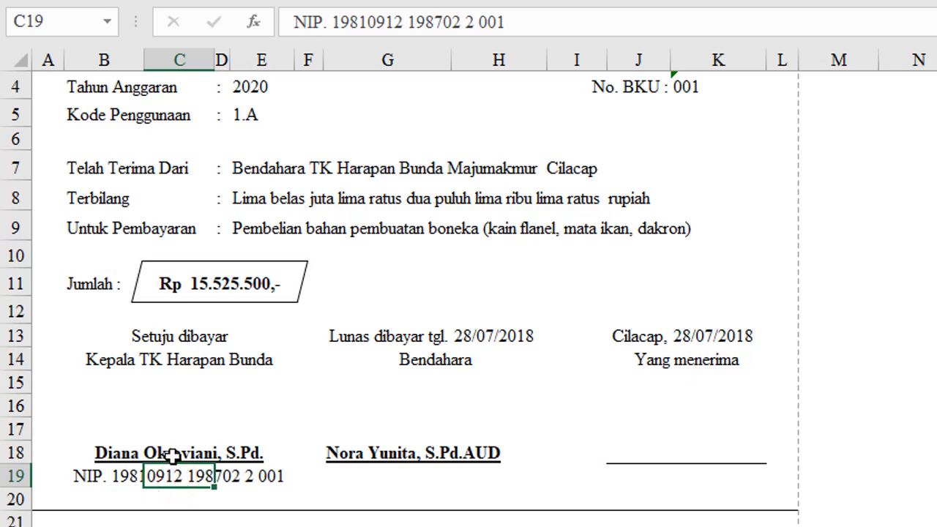
left_click(177, 448)
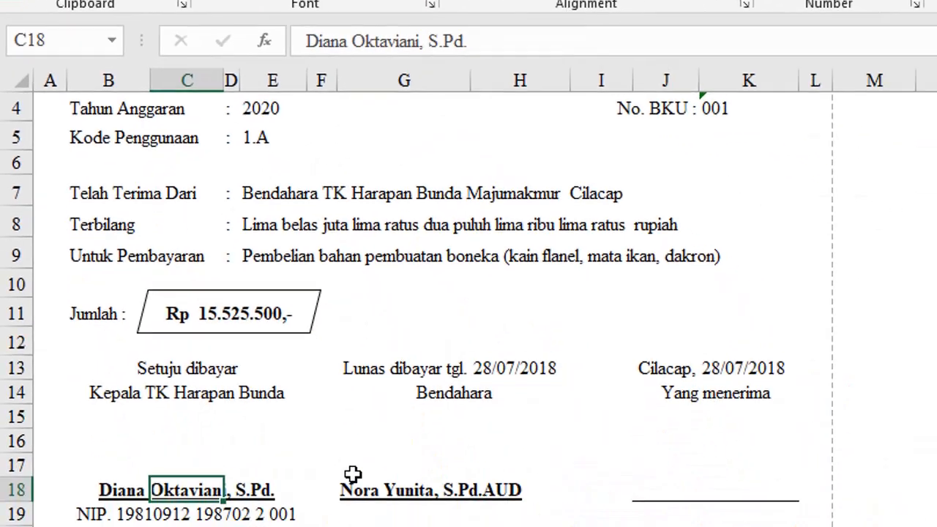
left_click(453, 399)
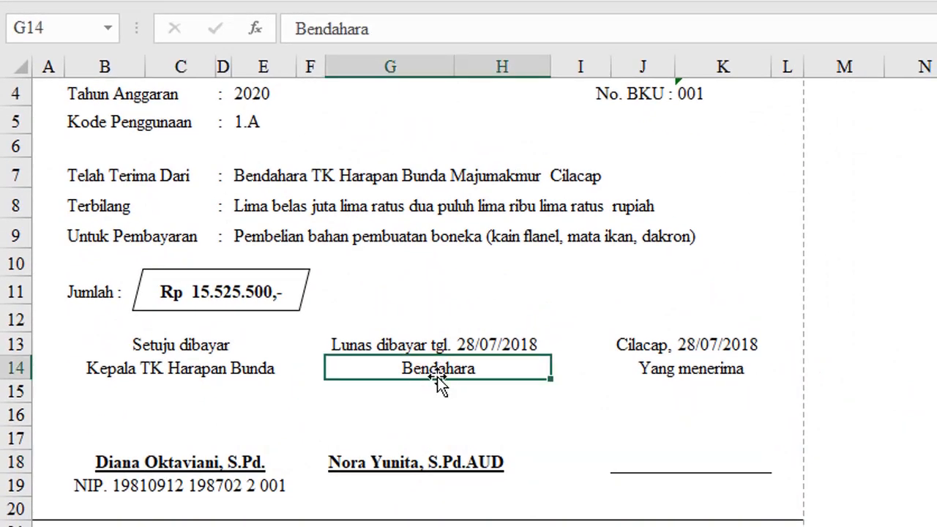
left_click(434, 409)
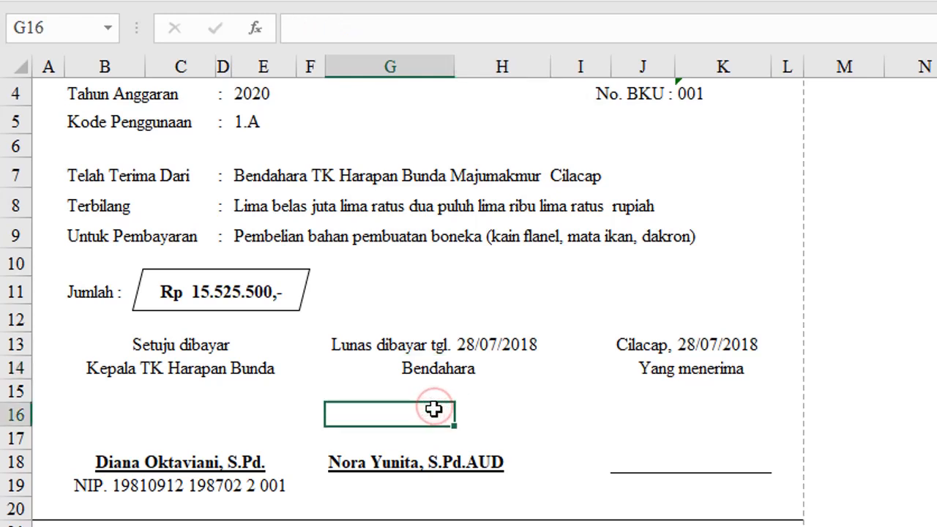
left_click(426, 372)
left_click(418, 428)
left_click(418, 350)
left_click(420, 364)
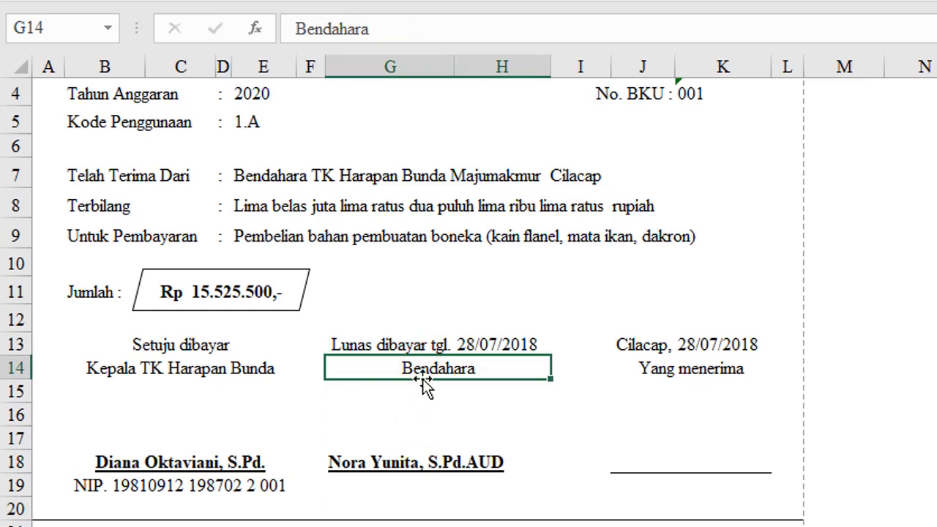
scroll(420, 376, "up", 1)
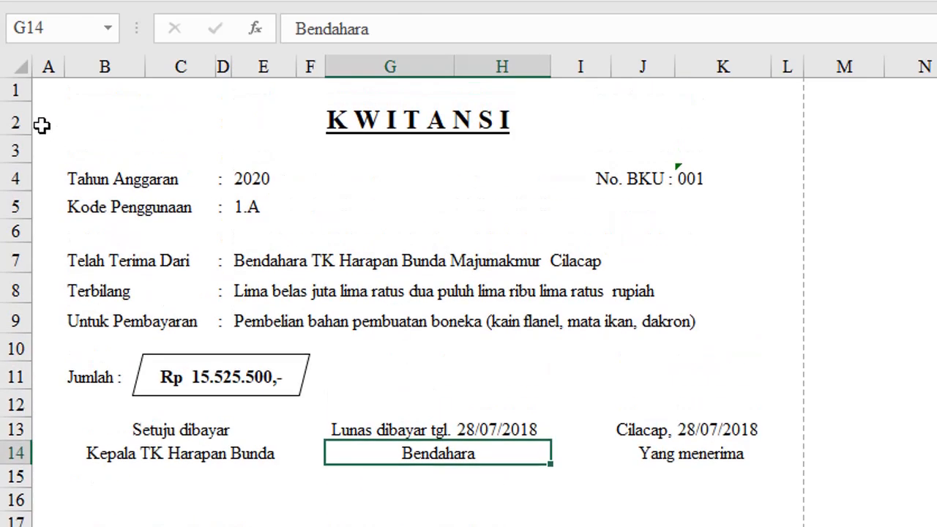
left_click(42, 125)
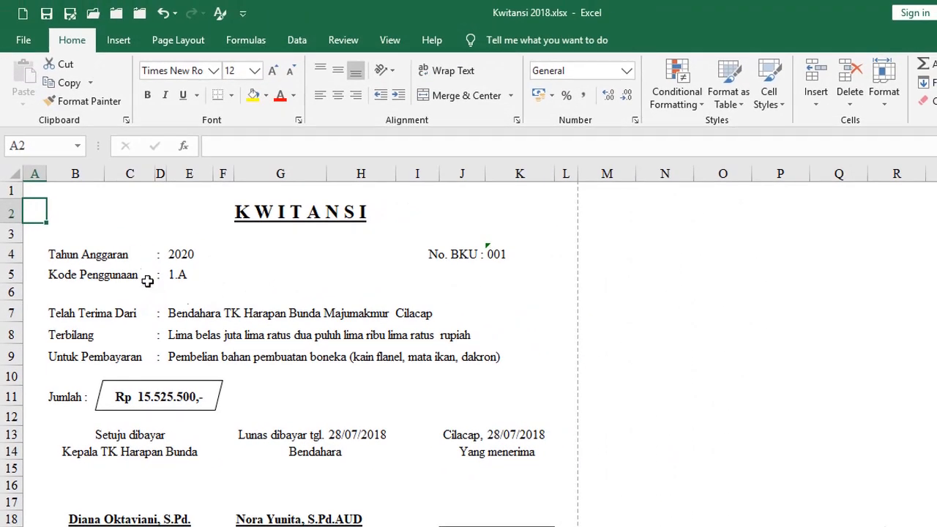
scroll(226, 345, "down", 1)
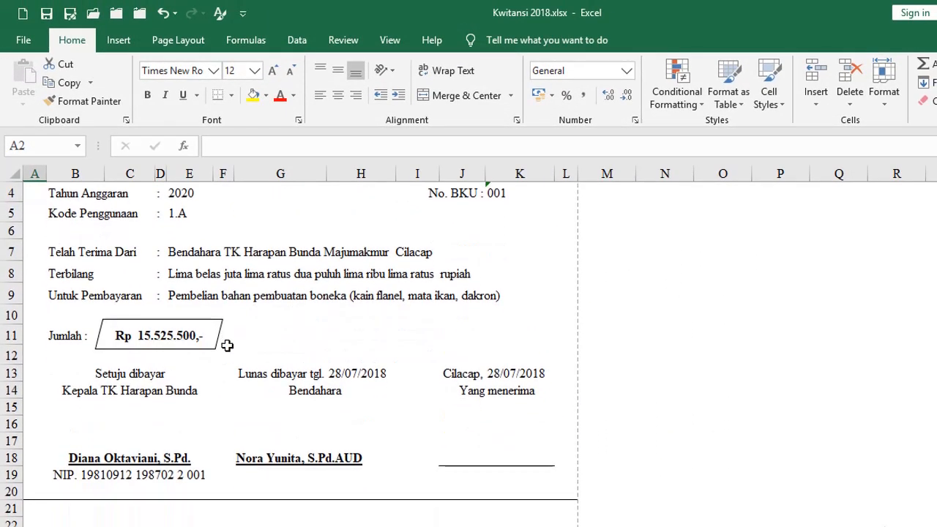
Merge and center the treasurer's name across G18:H18 below the Bendahara heading
left_click(298, 393)
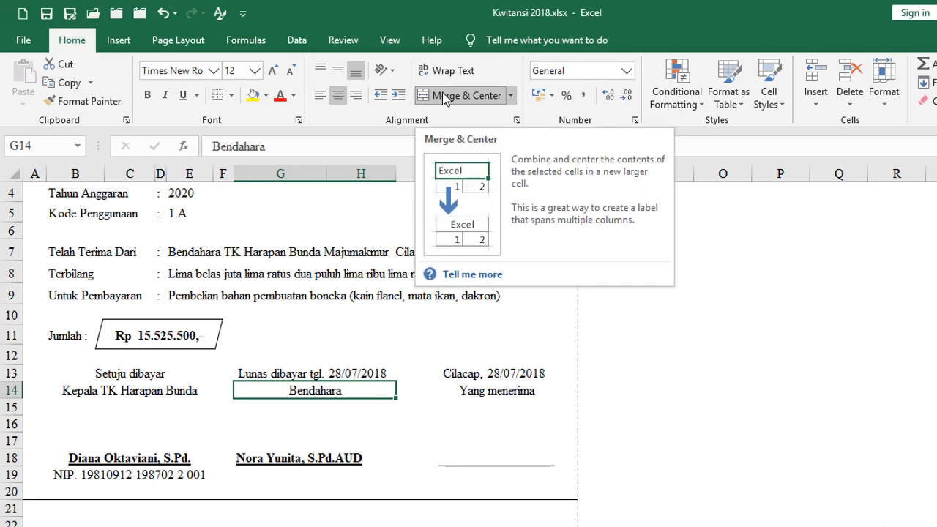
left_click(307, 452)
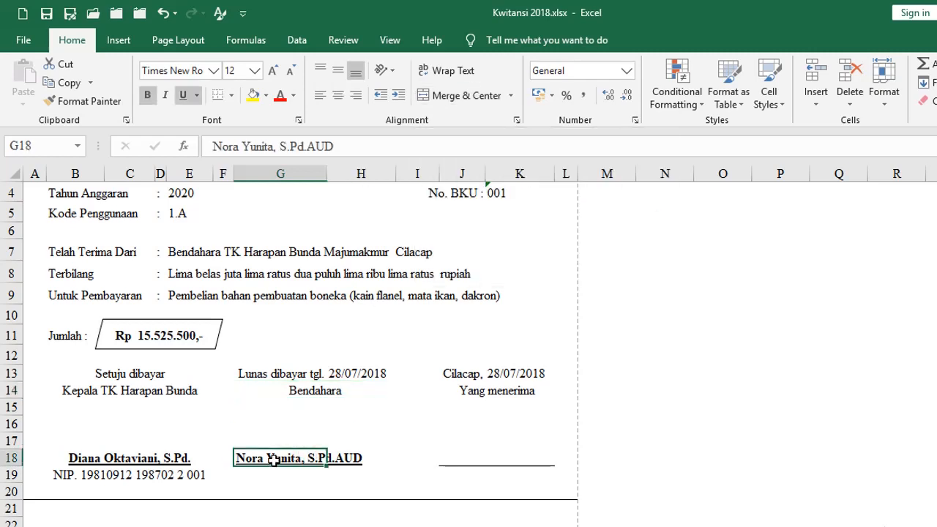
left_click_drag(292, 453, 358, 456)
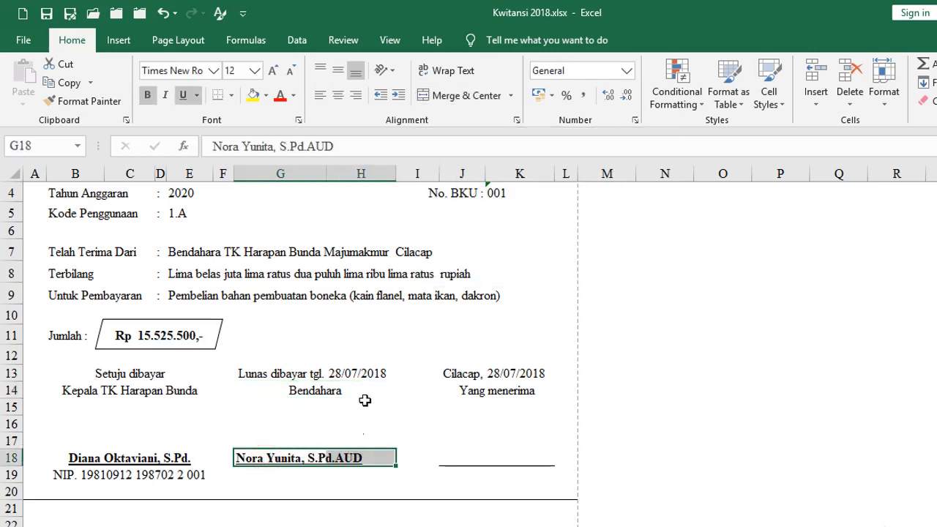
left_click(430, 95)
left_click(296, 507)
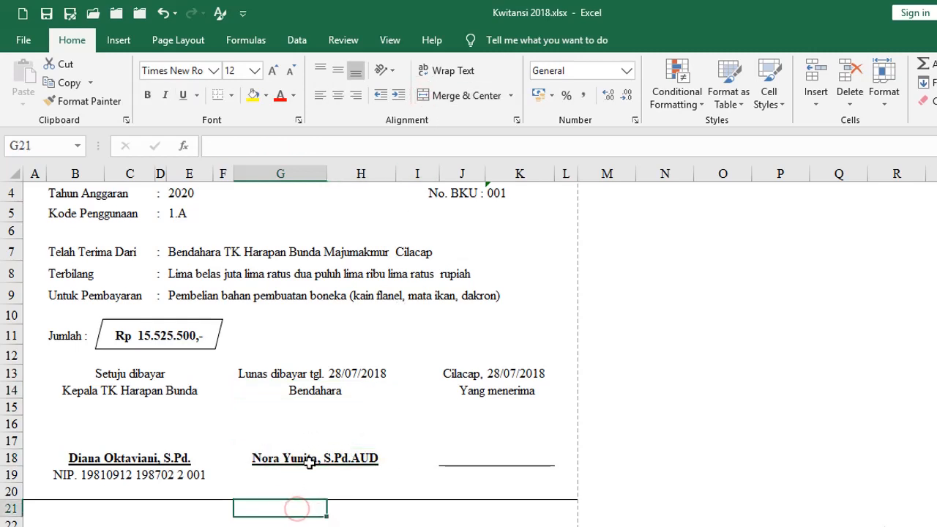
left_click(318, 375)
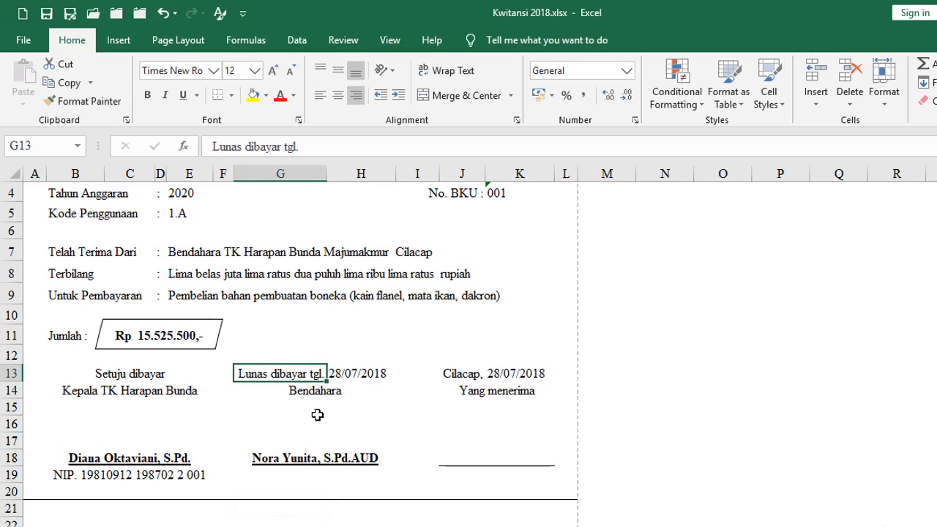
left_click(310, 462)
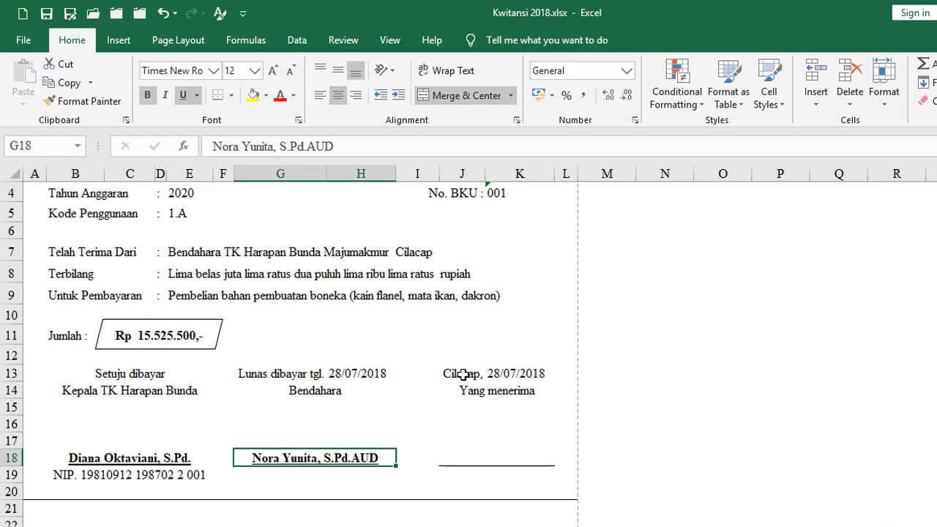
Enter the text "Lunas dibayar tgl. 28 Juni 2020" in cell G12 above the existing payment date line
left_click(272, 367)
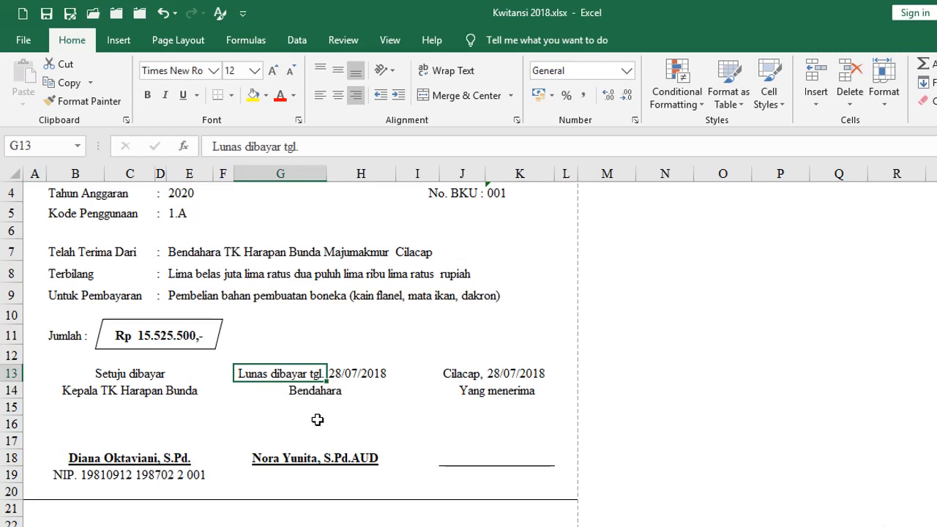
left_click(285, 352)
type("Lunas dibayar tl")
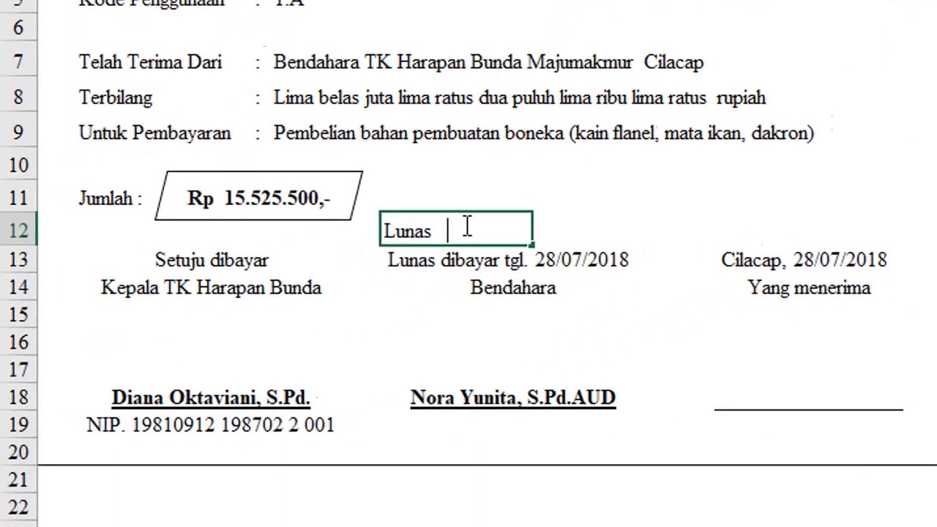
key("BackSpace")
type("gl. 28 Oktober")
key("BackSpace")
key("BackSpace")
key("BackSpace")
key("BackSpace")
key("BackSpace")
key("BackSpace")
key("BackSpace")
type("Juni 2020")
key("ctrl+Return")
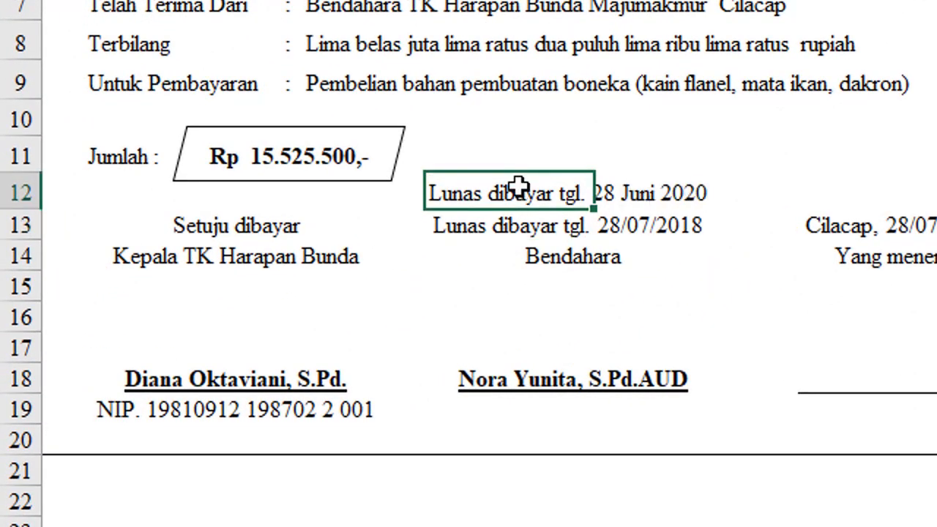
Replace the payment date in cell H13 beside "Lunas dibayar tgl." with 24-6-20
key("Down")
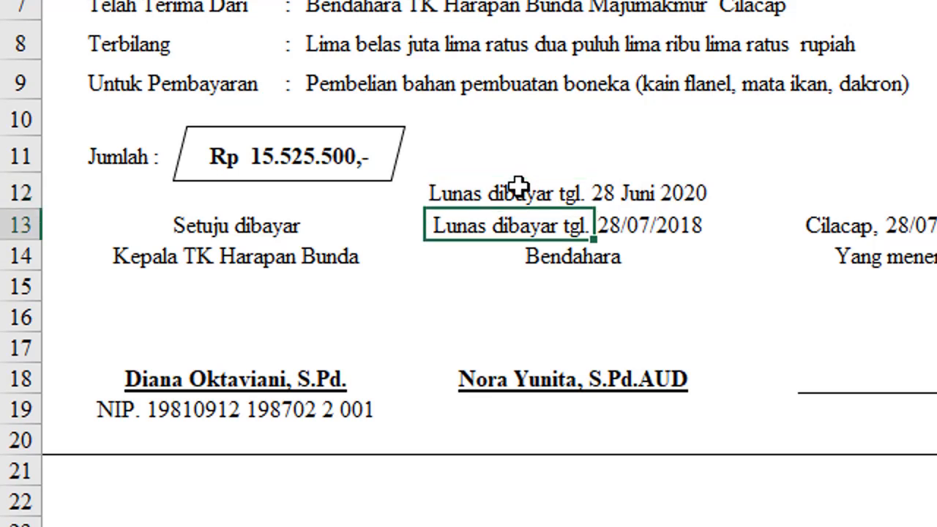
left_click(665, 221)
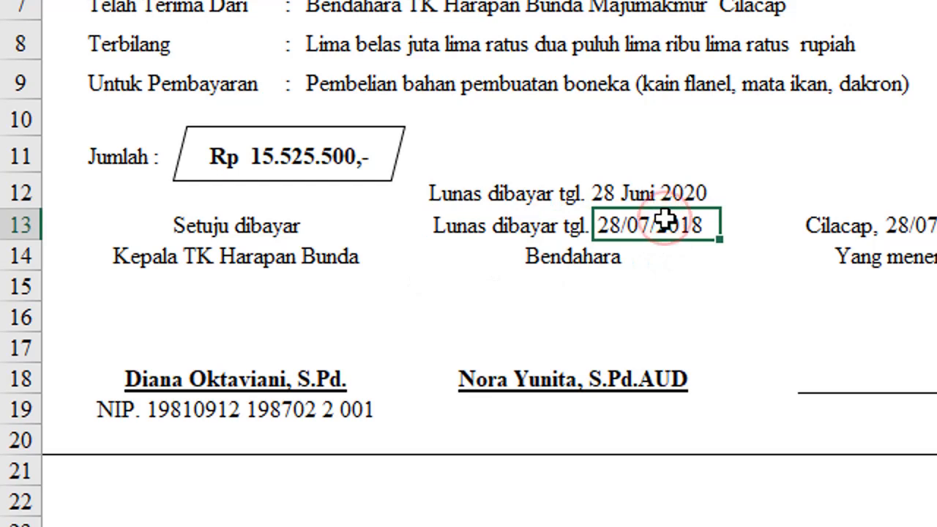
key("Delete")
key("Up")
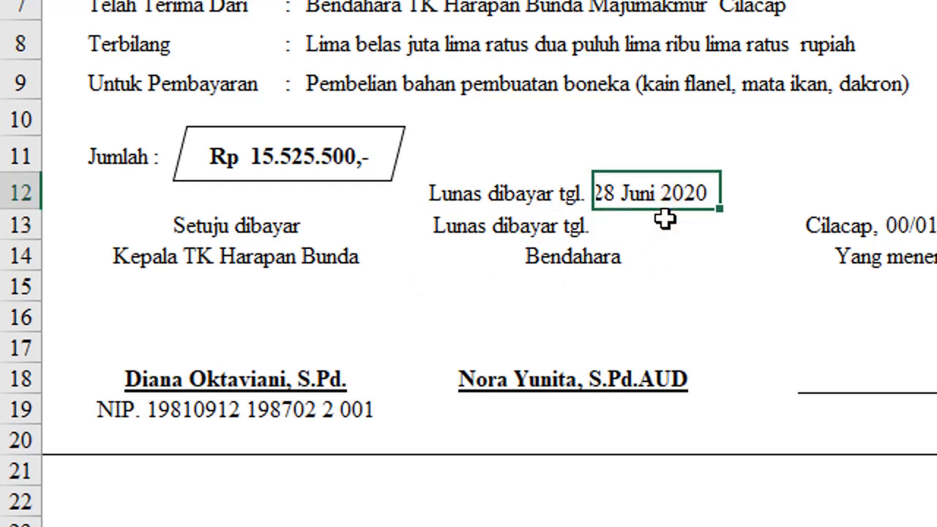
left_click(664, 225)
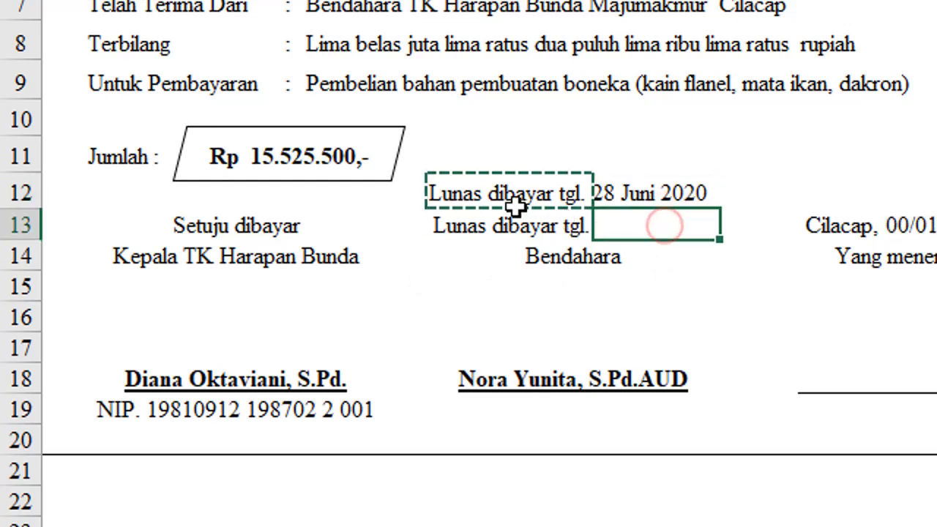
left_click(499, 194)
left_click(633, 232)
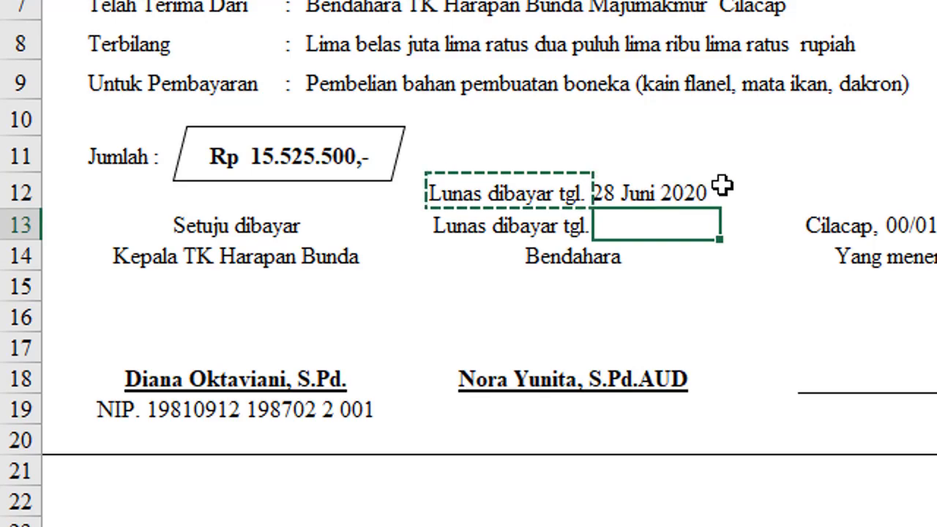
left_click(567, 228)
left_click(633, 223)
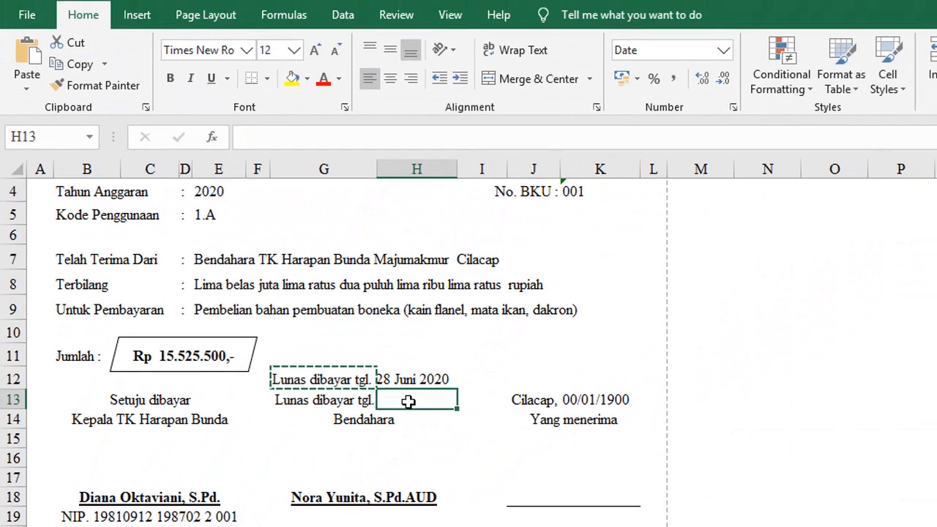
left_click(524, 313)
type("24-6-20")
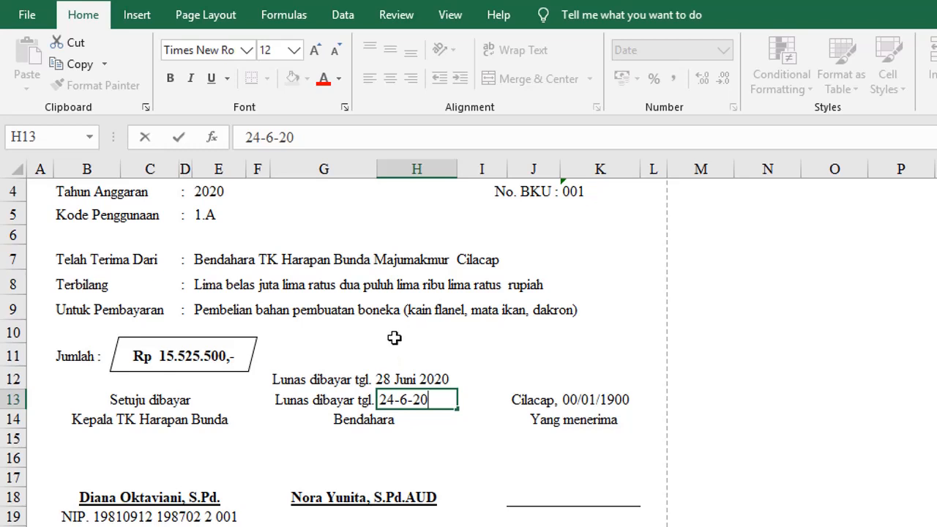
key("Return")
Delete the duplicate payment date text from cell G12 above the "Lunas dibayar tgl." line
key("Up")
key("Up")
key("Left")
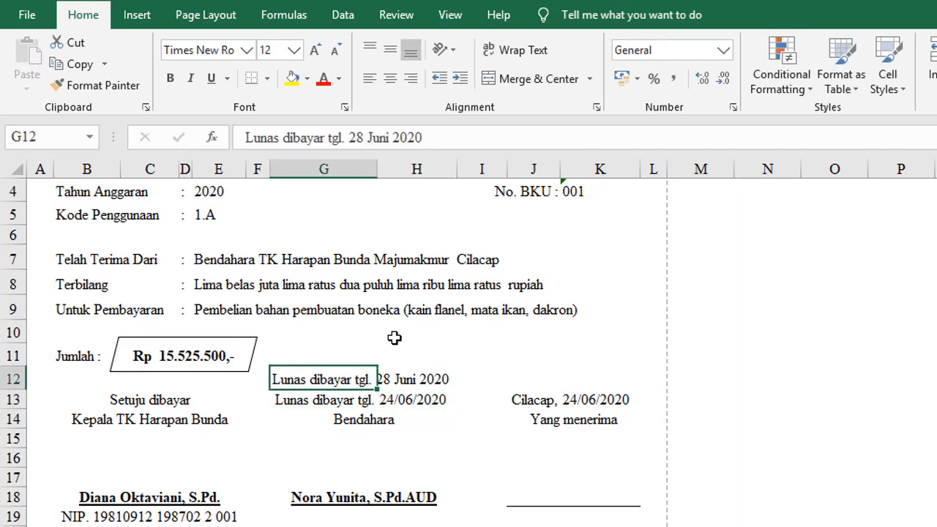
key("Delete")
Examine how the long entries starting in E7:E9 extend across the neighbouring columns
left_click(210, 308)
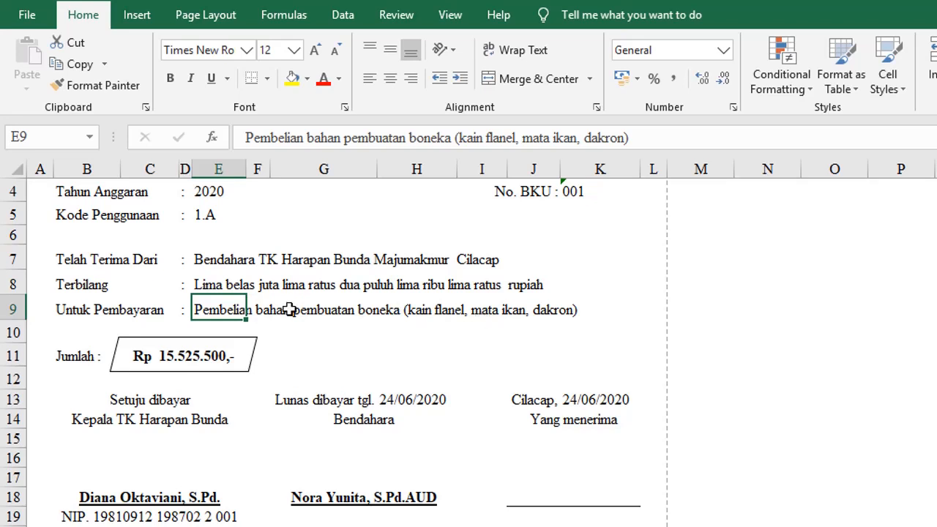
left_click_drag(241, 309, 592, 311)
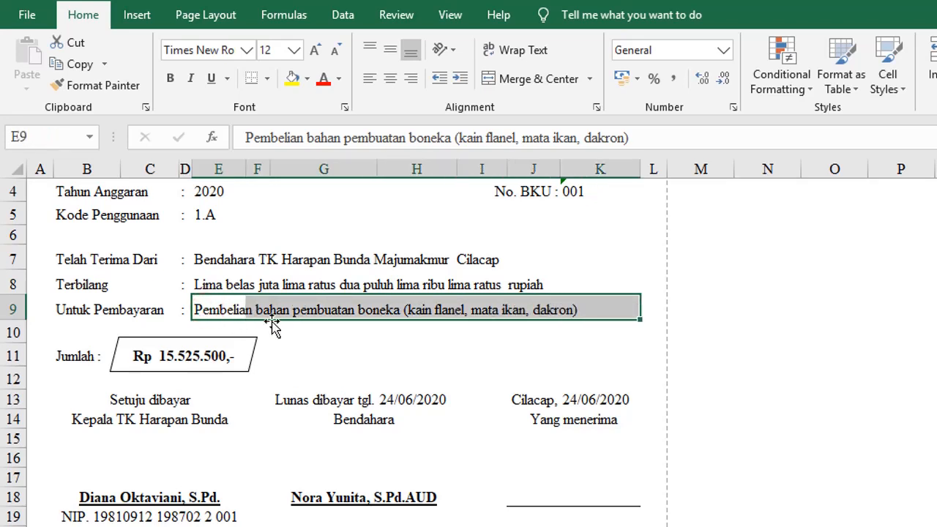
left_click(219, 308)
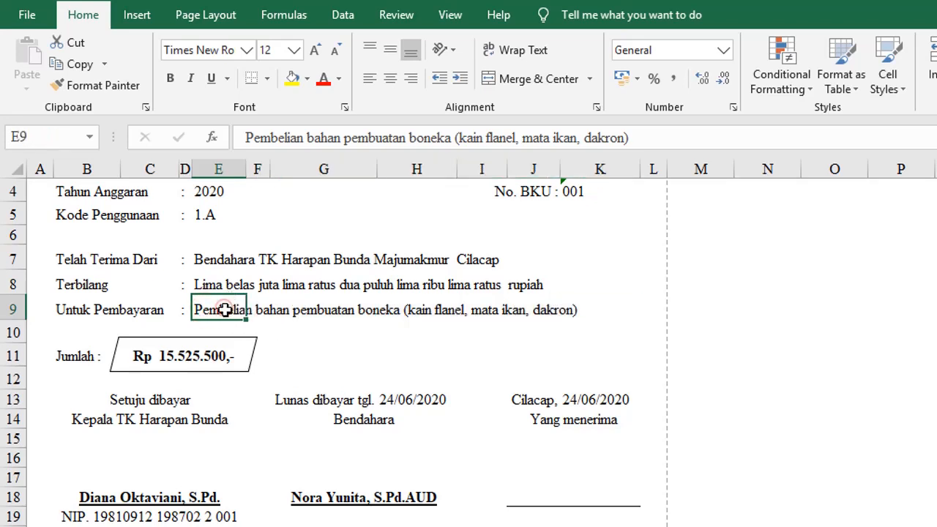
left_click(267, 310)
left_click(213, 306)
left_click_drag(222, 261, 221, 300)
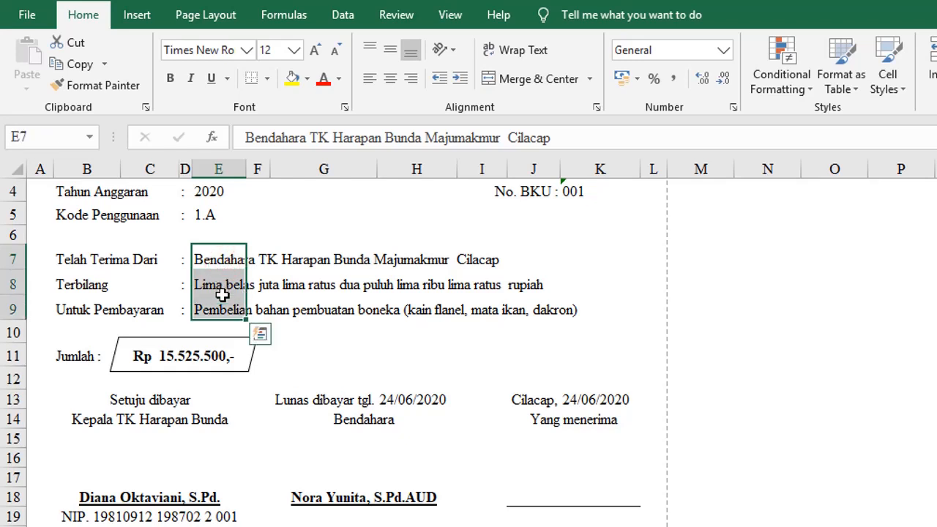
left_click(219, 258)
Enter the sample text "ditulis terus menerus akan melanjutkan ke kolom berikuktnya" in the empty cell E6
left_click(208, 237)
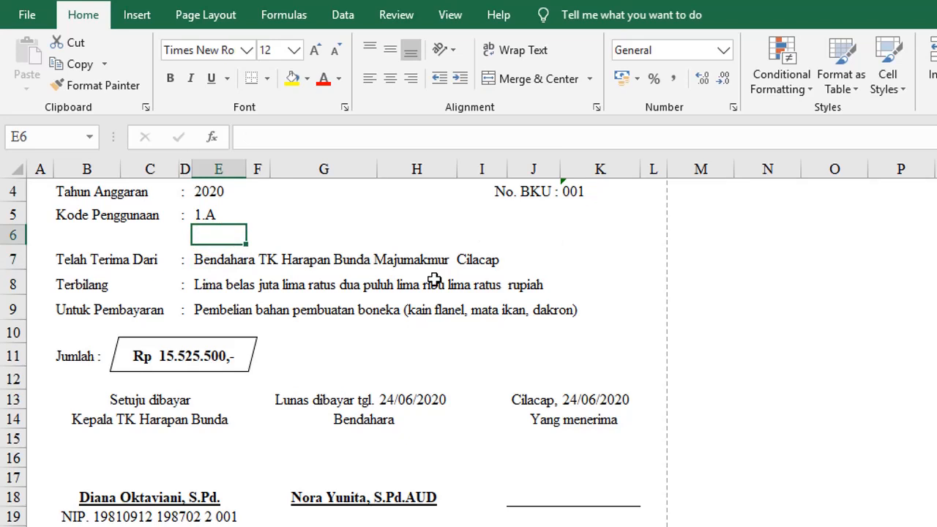
type("ditulis teru")
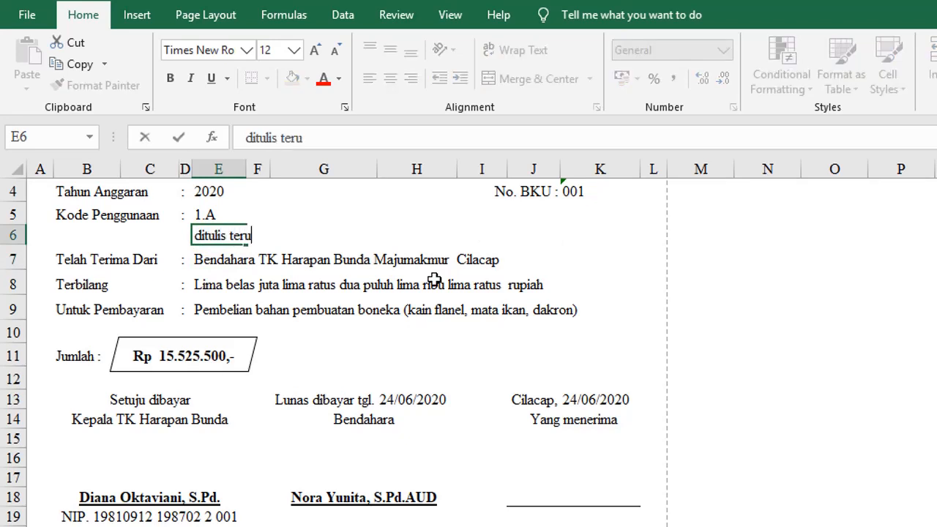
type("s menerus akan mela")
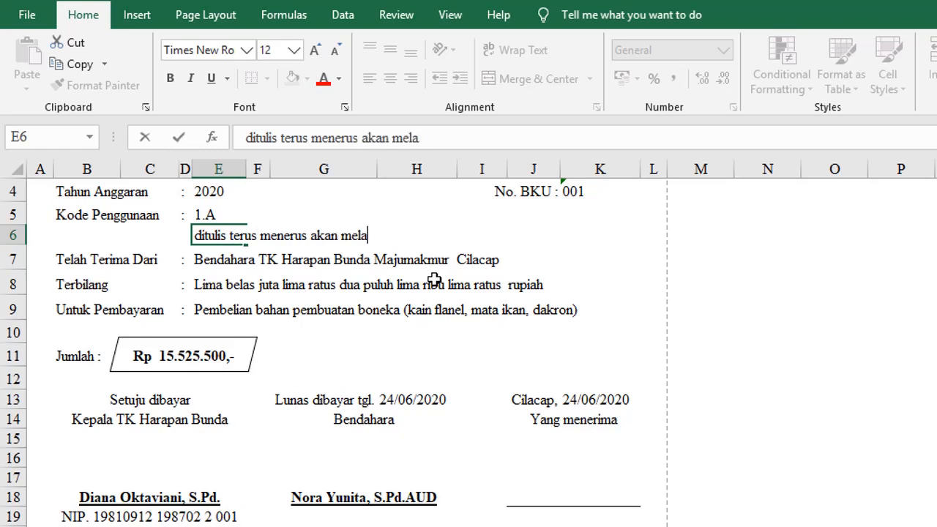
type("njutkan ke kolom")
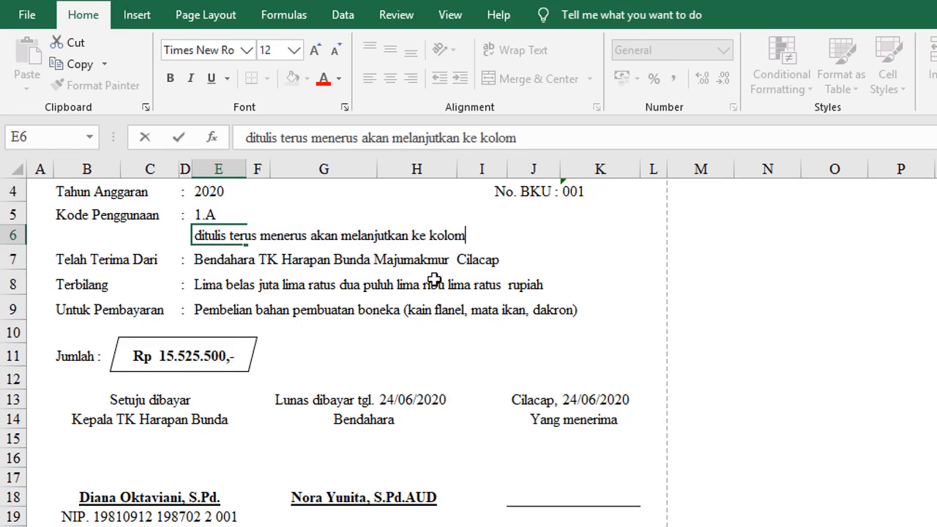
type(" berikuktnya")
key("Return")
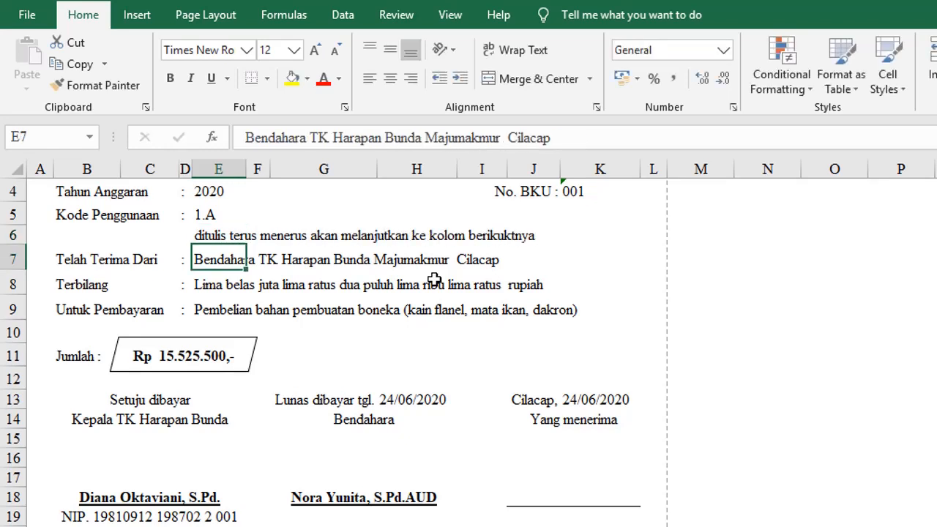
Check which cells actually hold the overflowing text in row 6 and the "Telah Terima Dari" label in row 7
key("Up")
key("Down")
key("Up")
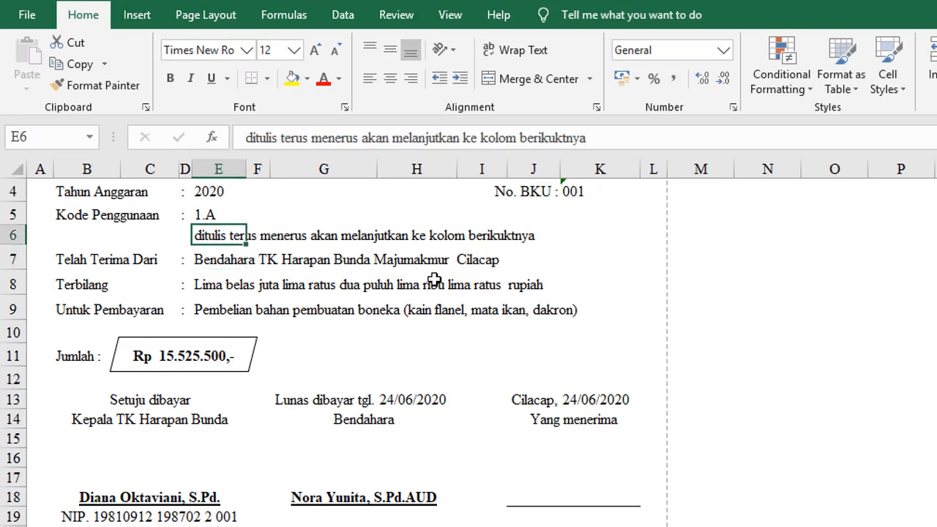
key("Right")
key("Right")
key("Right")
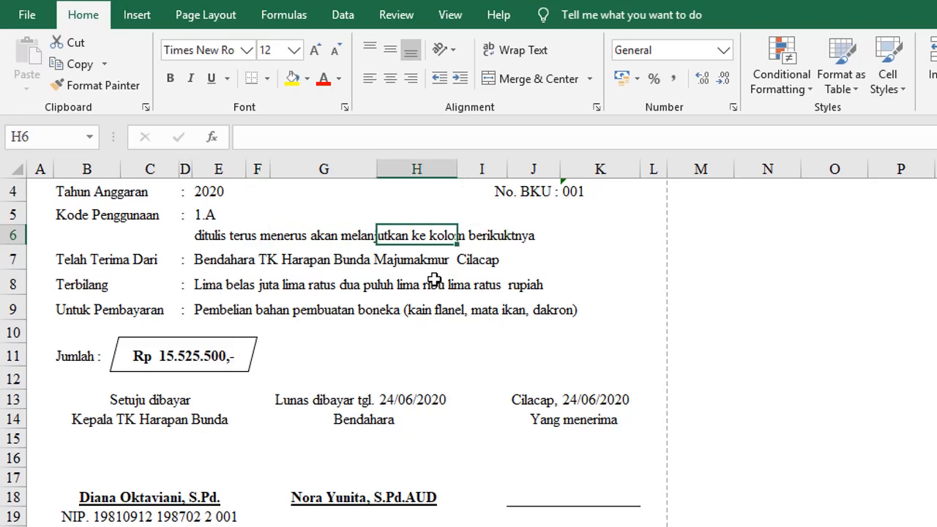
key("Left")
key("Left")
key("Left")
key("Down")
key("Up")
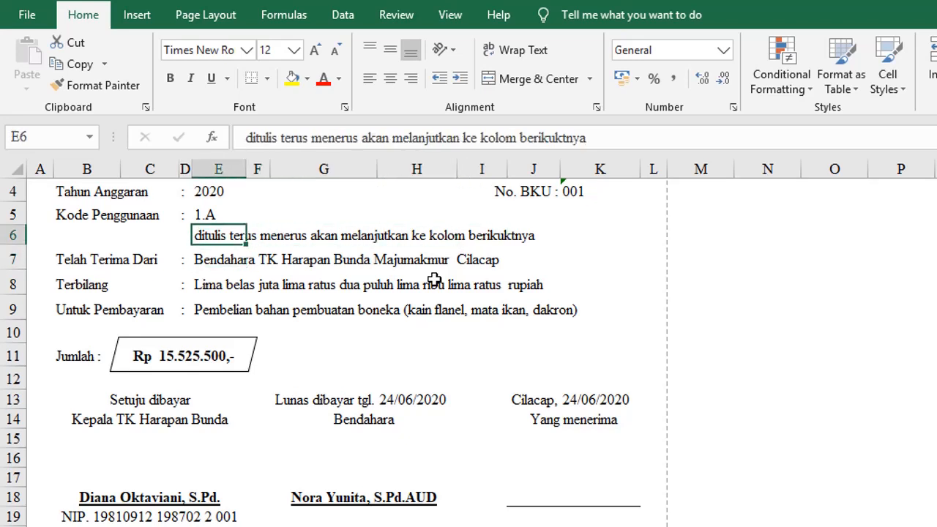
key("Down")
key("Up")
key("Right")
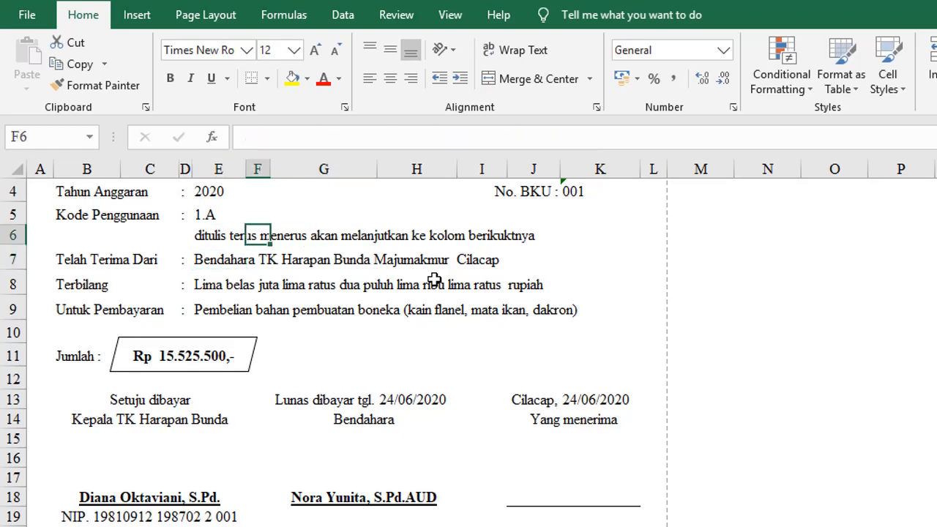
key("Left")
key("Down")
key("Left")
key("Left")
key("Left")
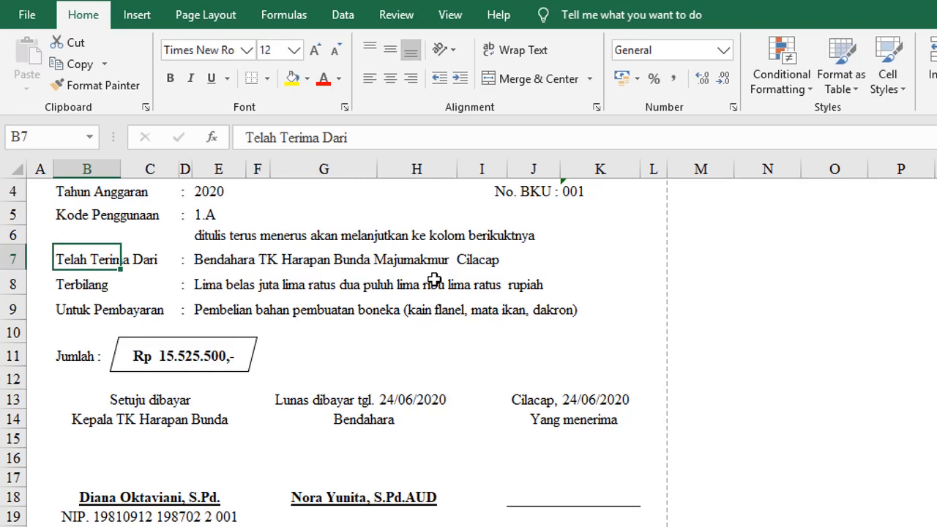
key("Up")
key("Down")
key("Right")
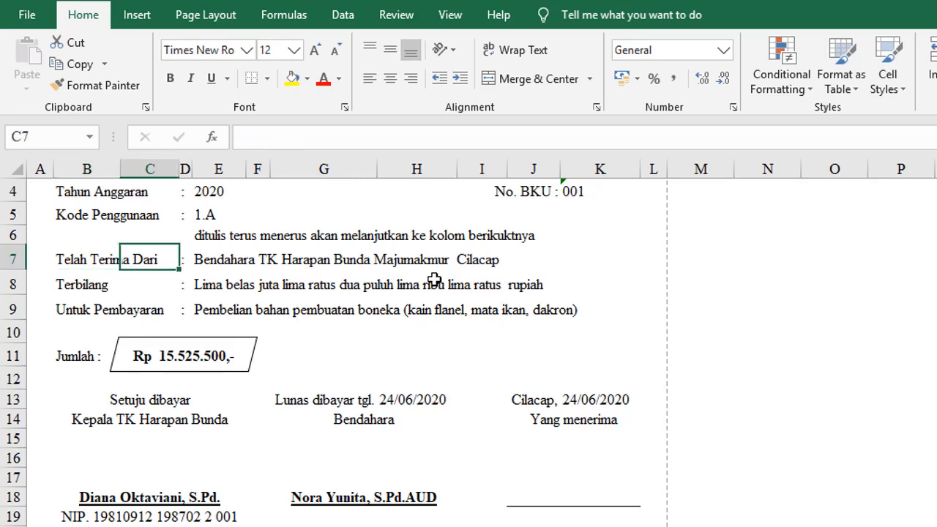
Delete the sample text from cell E6 above the "Bendahara TK Harapan Bunda" entry
key("Right")
key("Right")
key("Up")
key("Delete")
Examine how the payment line in row 13 is divided between the label cell G13 and the date cell H13
key("Down")
key("Down")
key("Down")
key("Down")
key("Down")
key("Down")
key("Down")
key("Right")
key("Right")
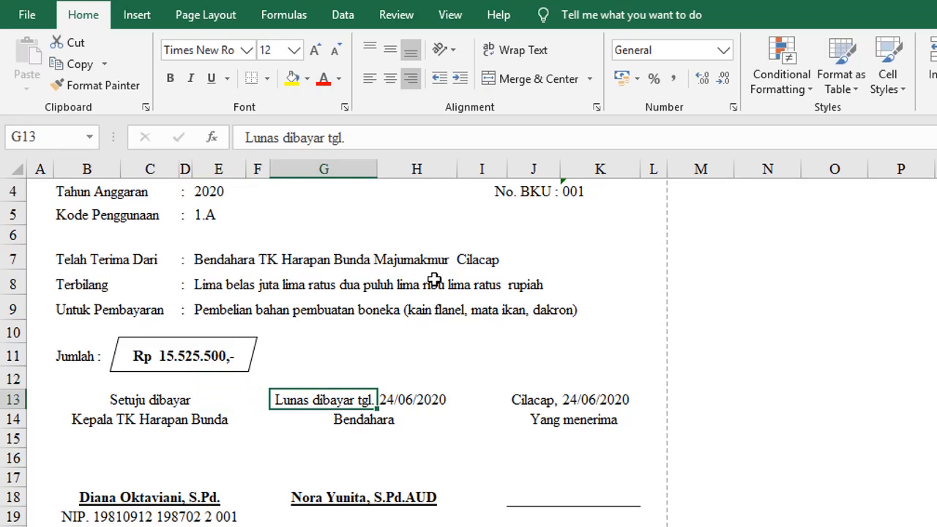
key("Down")
key("Up")
key("Right")
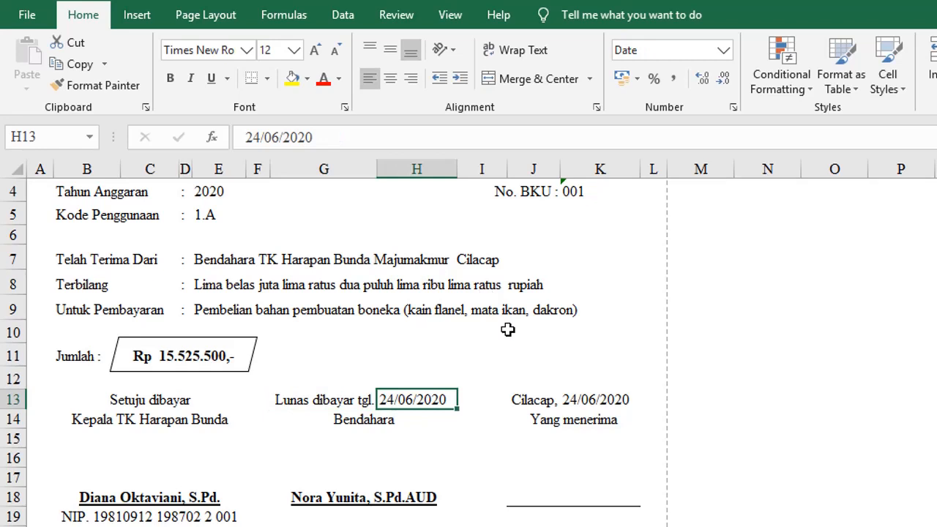
Widen column G slightly and format the date in H13 with the Indonesian date type "14 Maret 2012"
left_click(428, 400)
mouse_move(378, 169)
left_mouse_down()
mouse_move(427, 164)
mouse_move(383, 175)
left_mouse_up()
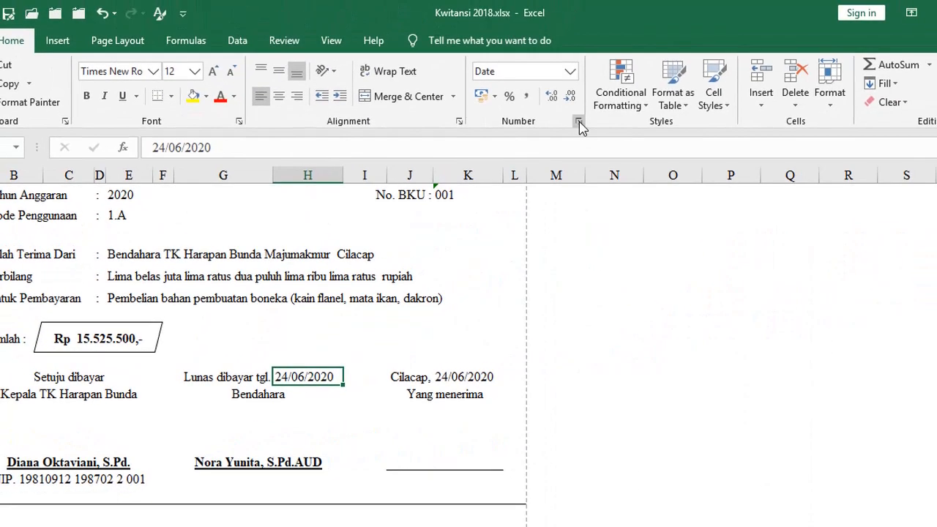
left_click(578, 121)
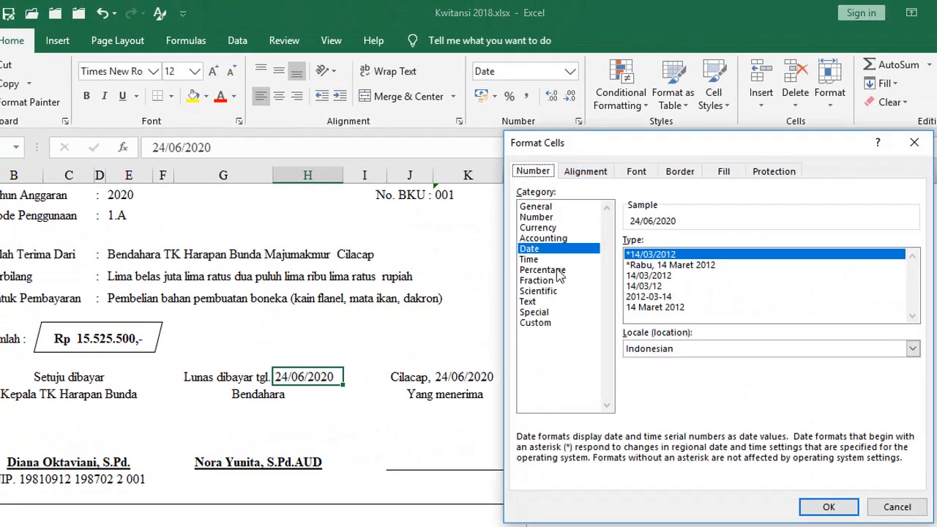
left_click(535, 252)
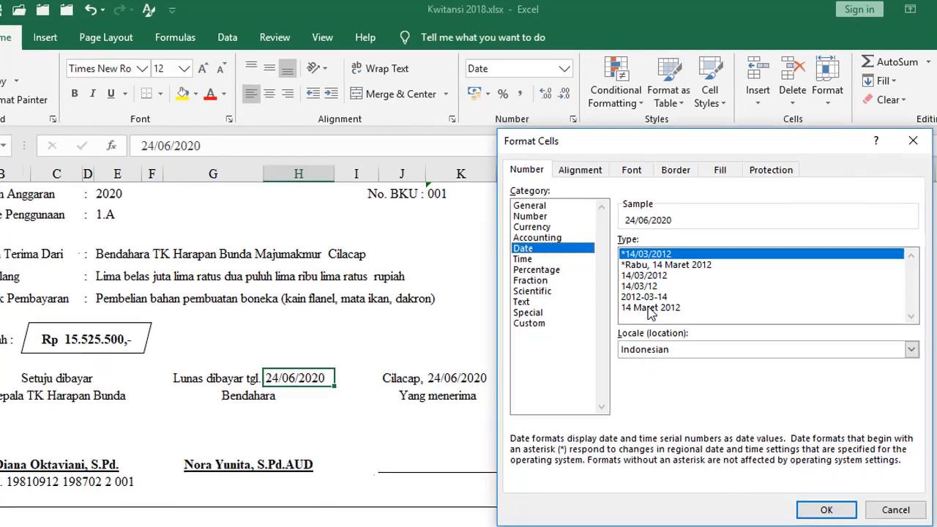
left_click(648, 308)
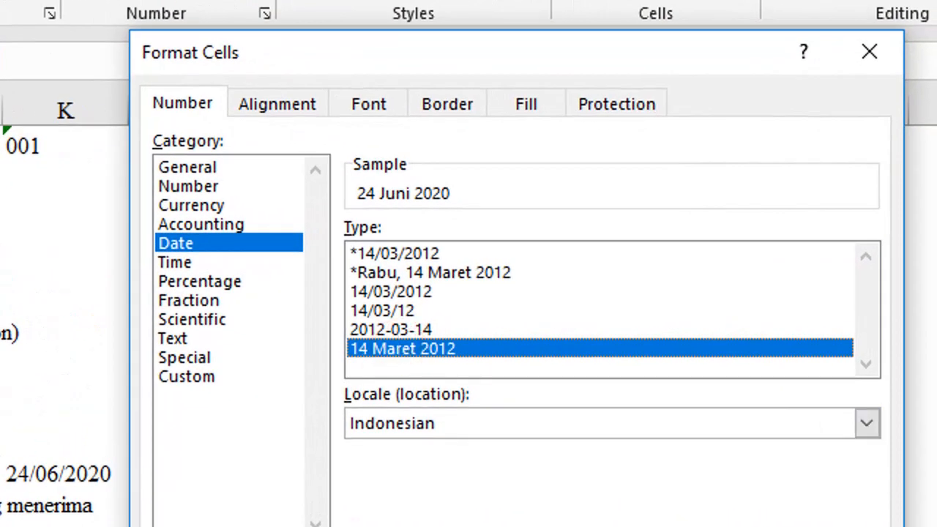
key("Return")
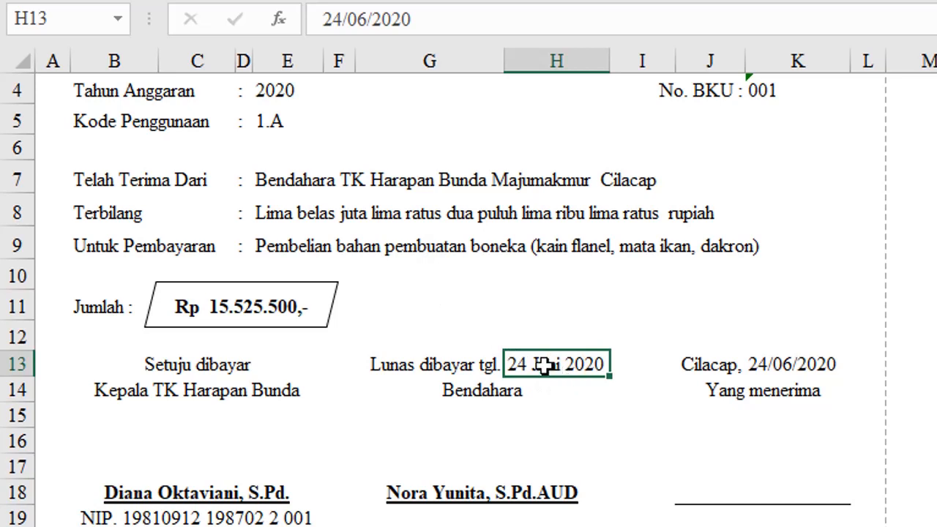
Change the date in H13 to 24/09/2020, and narrow column H
left_click_drag(595, 359, 629, 377)
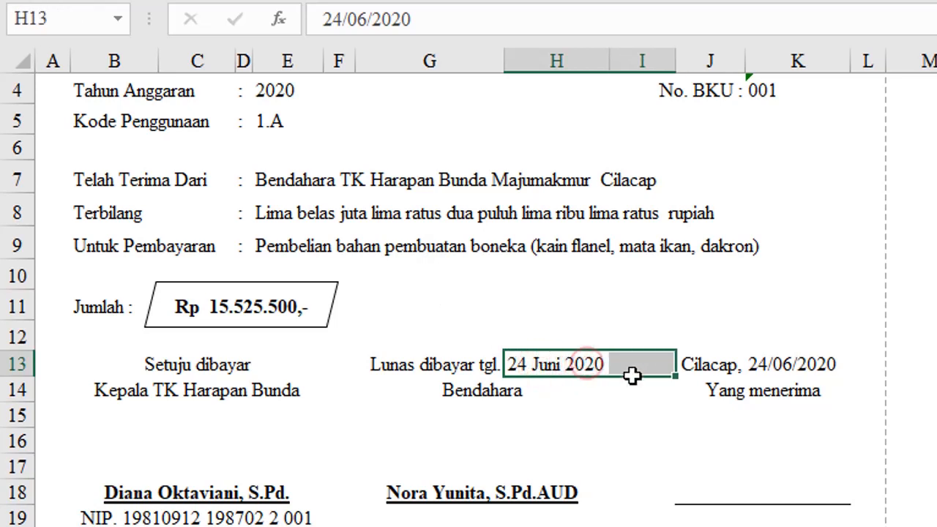
left_click(537, 364)
left_click(356, 19)
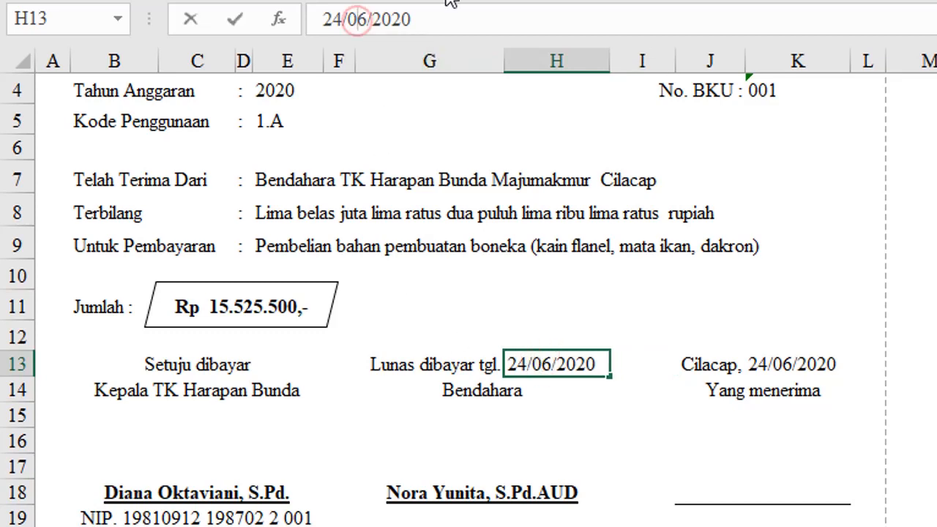
type("9")
key("Delete")
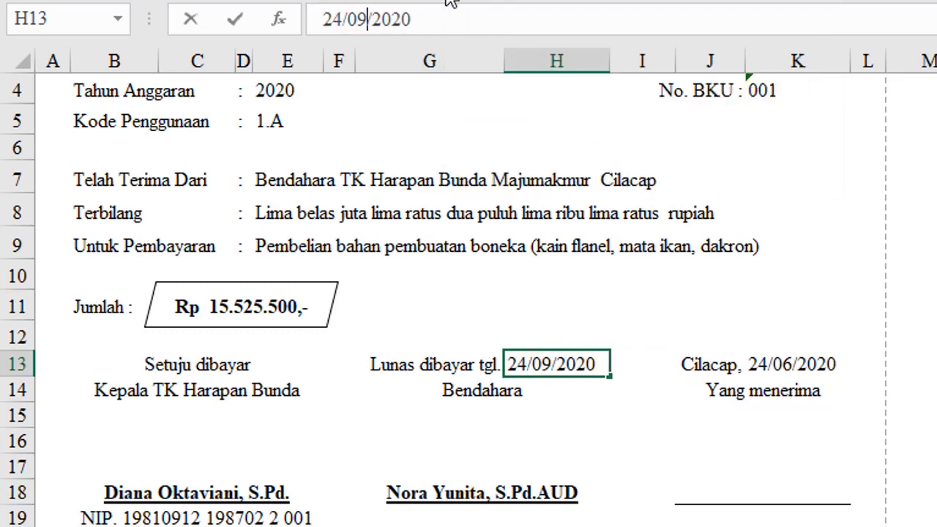
key("Return")
key("Up")
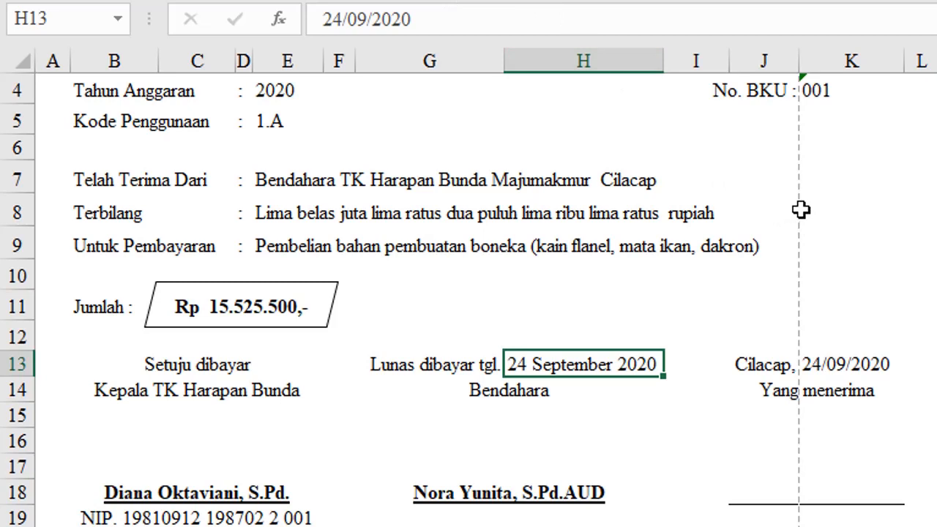
left_click_drag(664, 62, 613, 71)
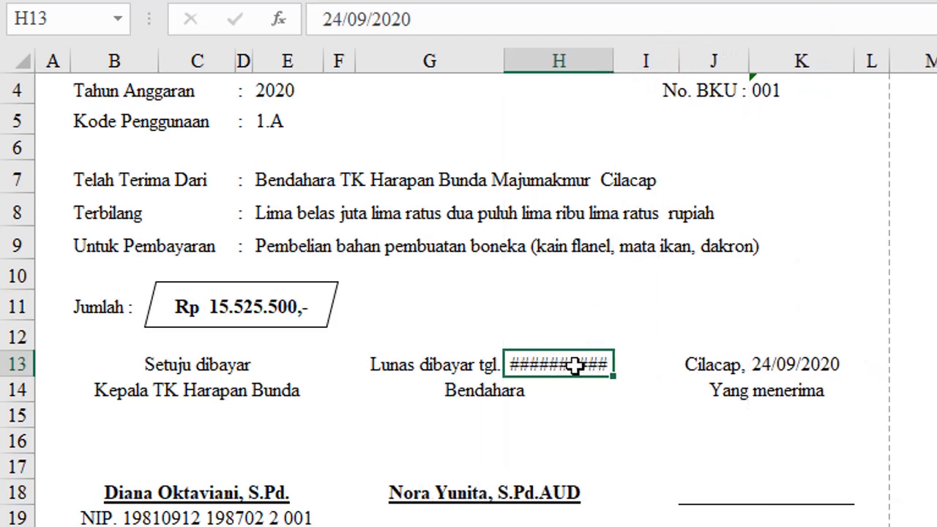
Merge and center cells H13:I13, and change the date in the merged cell to 24-6-2020
left_click_drag(558, 364, 633, 357)
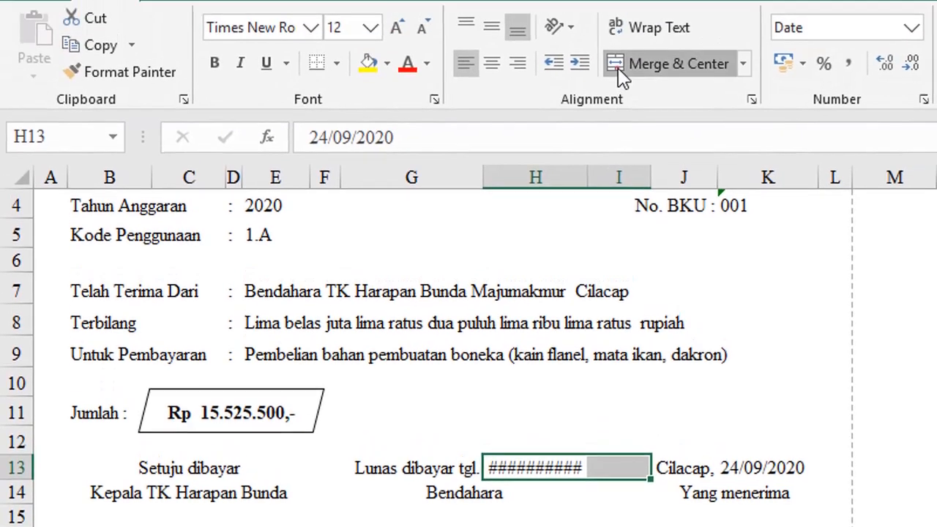
left_click(627, 2)
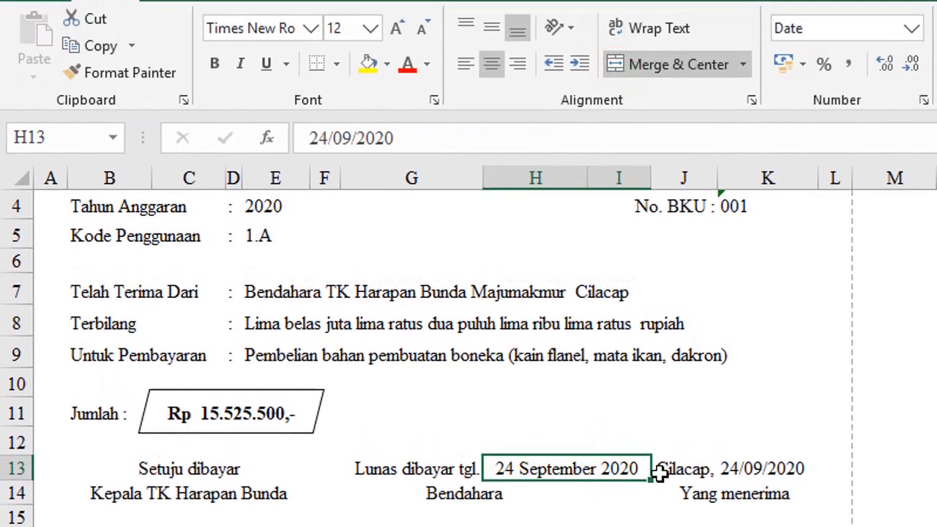
type("24-6-2020")
key("Return")
Format the linked date in K13 beside "Cilacap," in the Indonesian long style, as in 24 Juni 2020
left_click(560, 468)
key("Right")
left_click(560, 469)
key("Right")
left_click(761, 468)
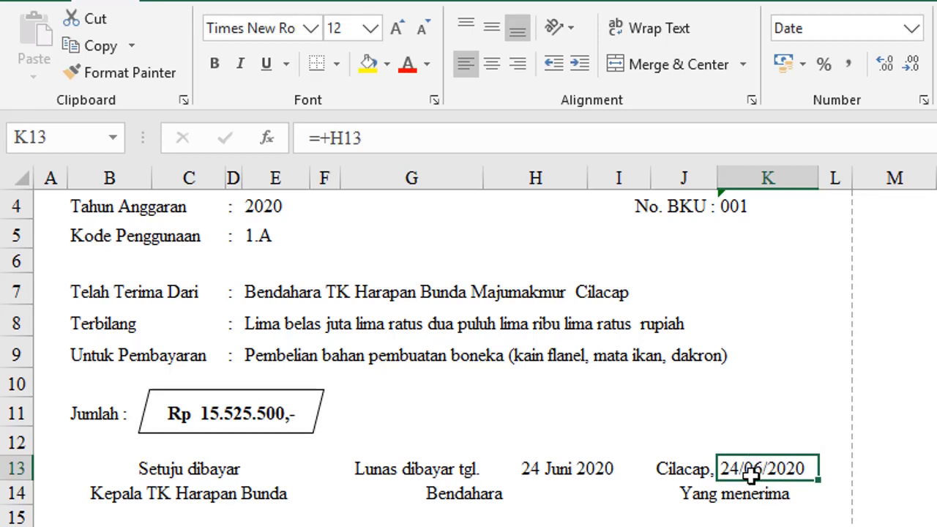
left_click(924, 99)
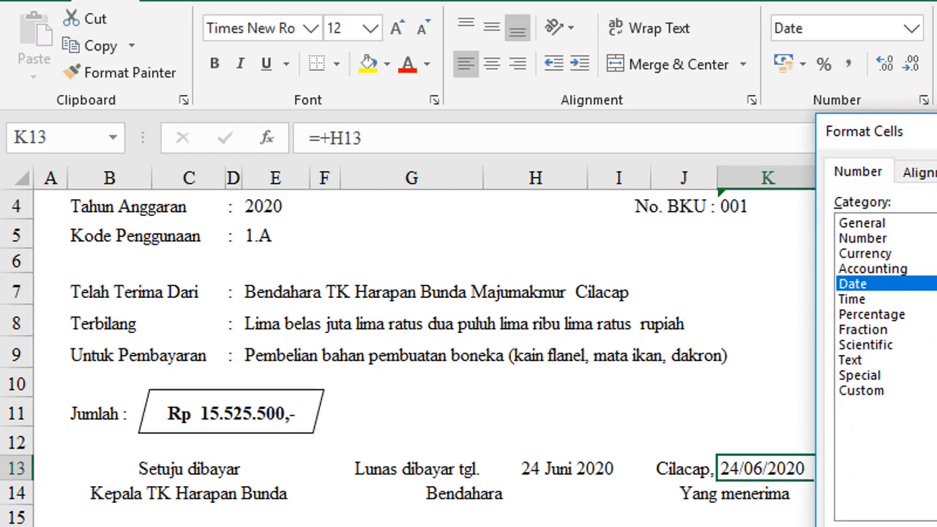
key("Escape")
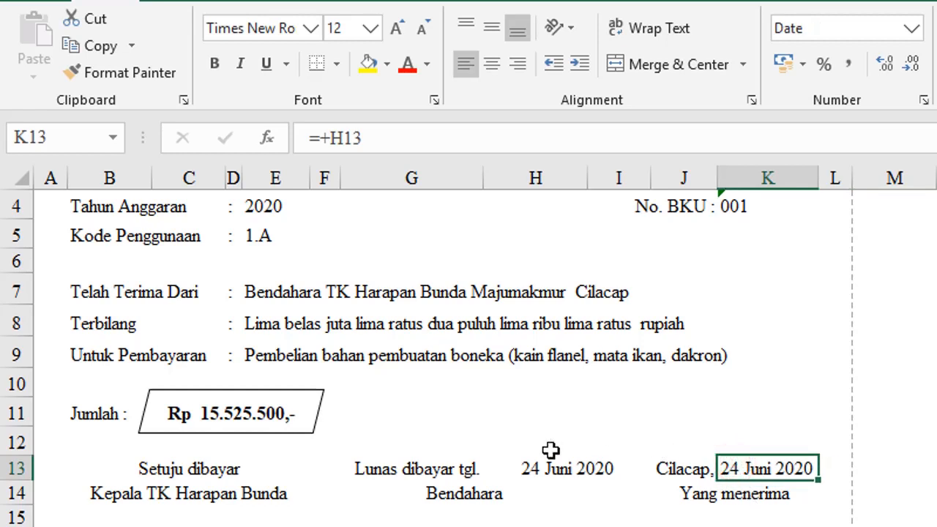
Left-align the date in H13 beside "Lunas dibayar tgl."
left_click(545, 466)
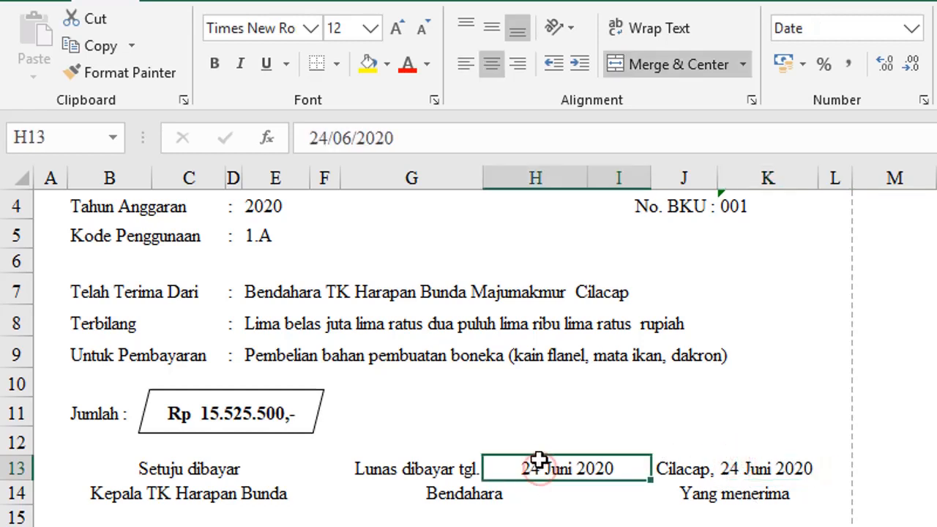
left_click(476, 64)
left_click(525, 525)
left_click(575, 468)
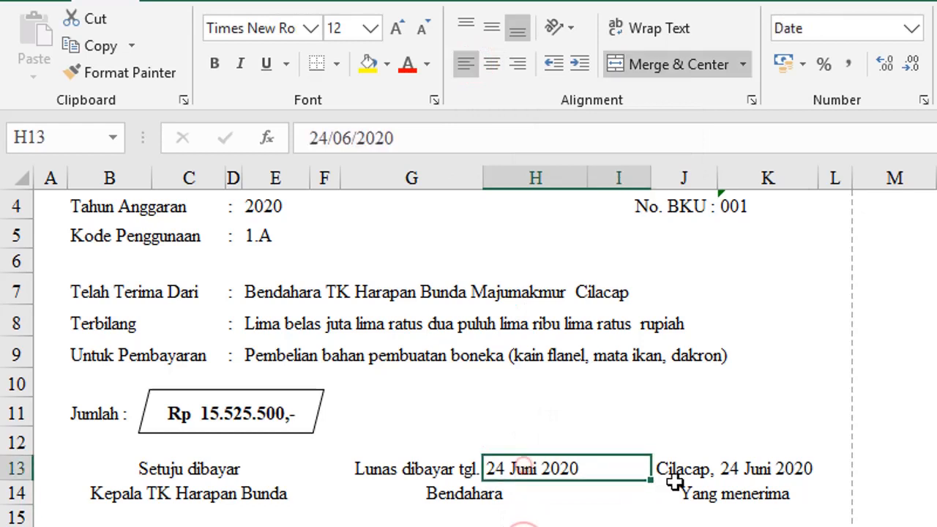
Replace the formula in K13 with =H13 so the "Cilacap" date follows the payment date
left_click(757, 446)
left_click(756, 469)
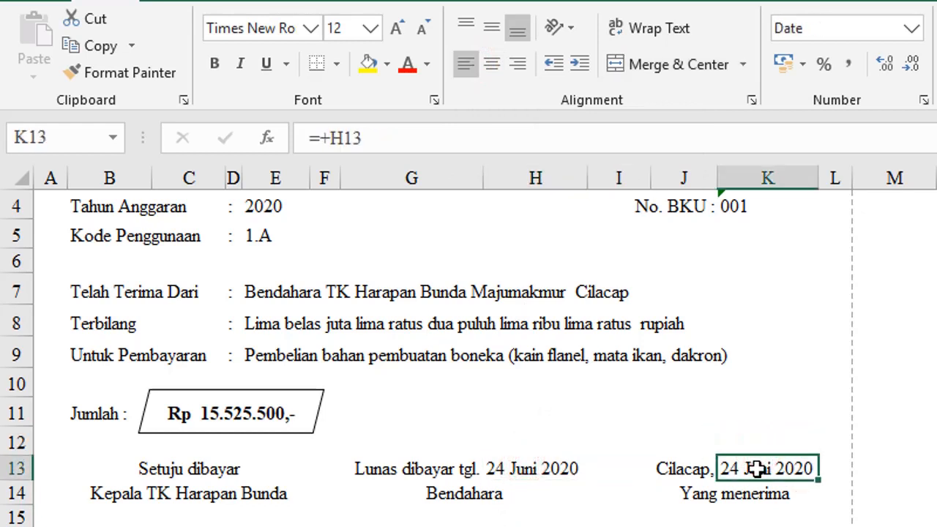
left_click(516, 470)
left_click(754, 472)
type("=")
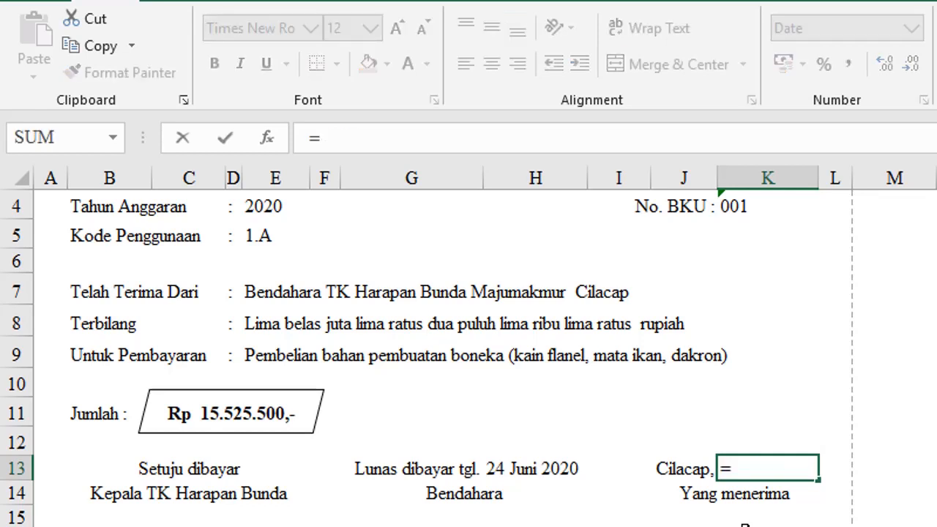
left_click(518, 471)
key("Return")
key("Up")
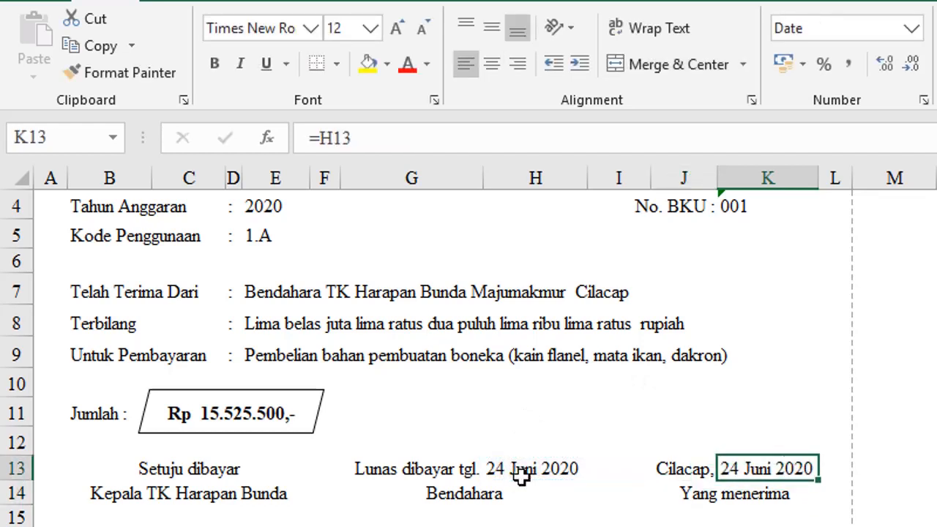
Change the payment date in H13 to 27-6-20 and check the linked date in K13
key("Left")
key("Left")
key("Left")
key("Right")
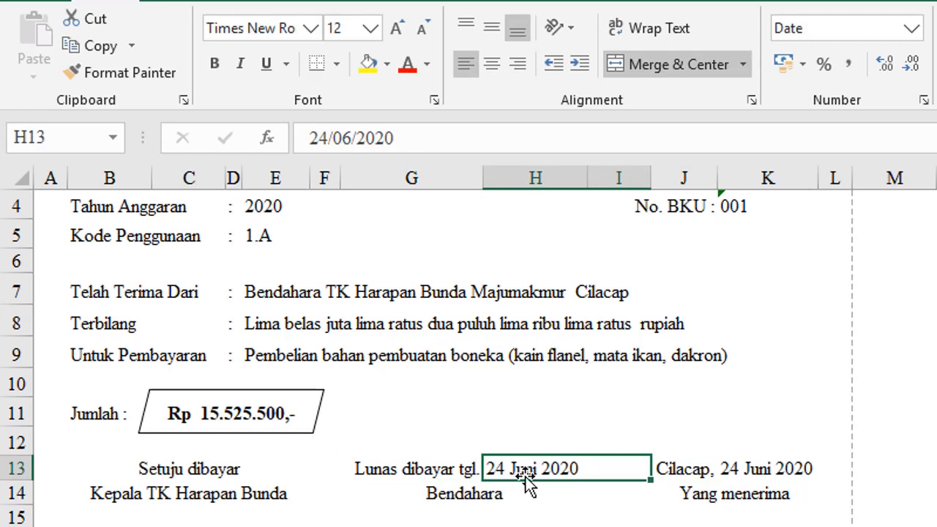
type("27-6")
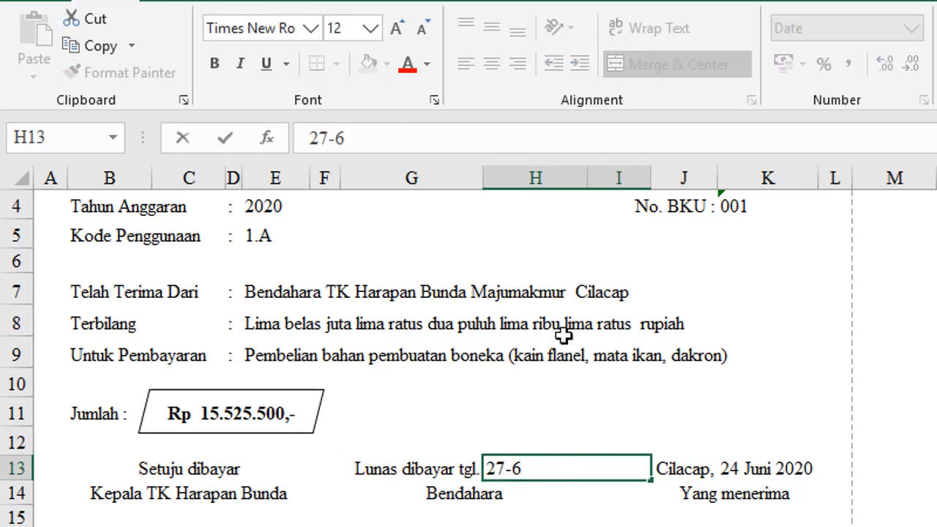
type("-20")
key("Return")
left_click(759, 470)
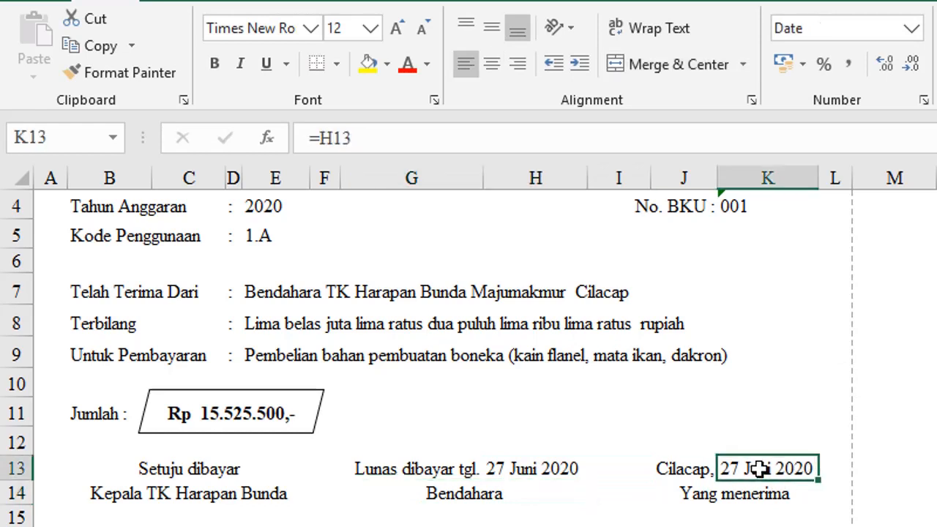
left_click(545, 469)
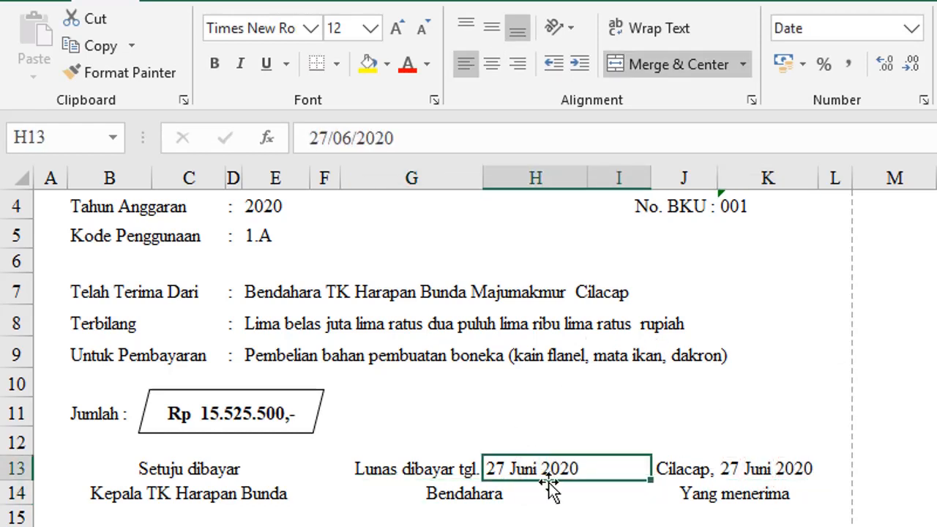
Re-enter the =H13 reference in cell K13, pointing it at the payment date in the same row
left_click(726, 470)
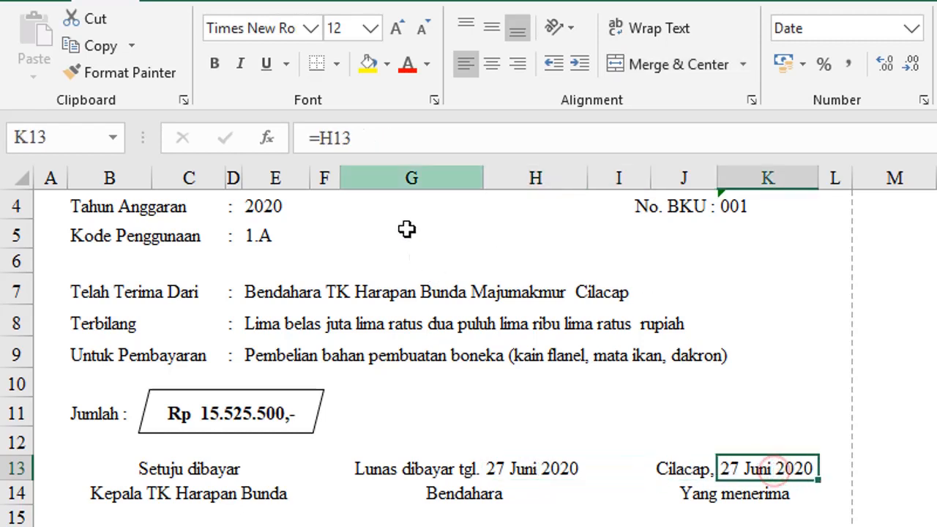
type("=")
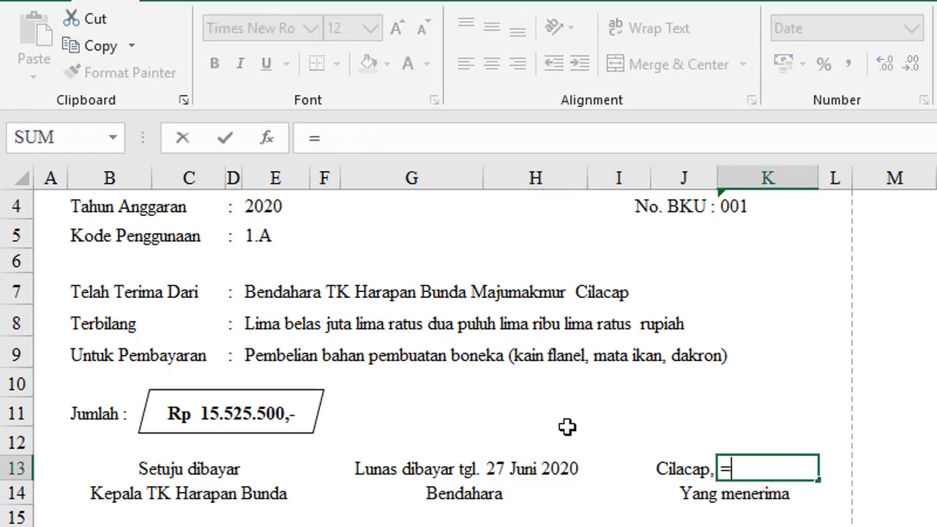
key("Left")
key("Left")
key("Left")
key("Right")
key("Return")
key("Left")
key("Up")
key("Right")
key("Right")
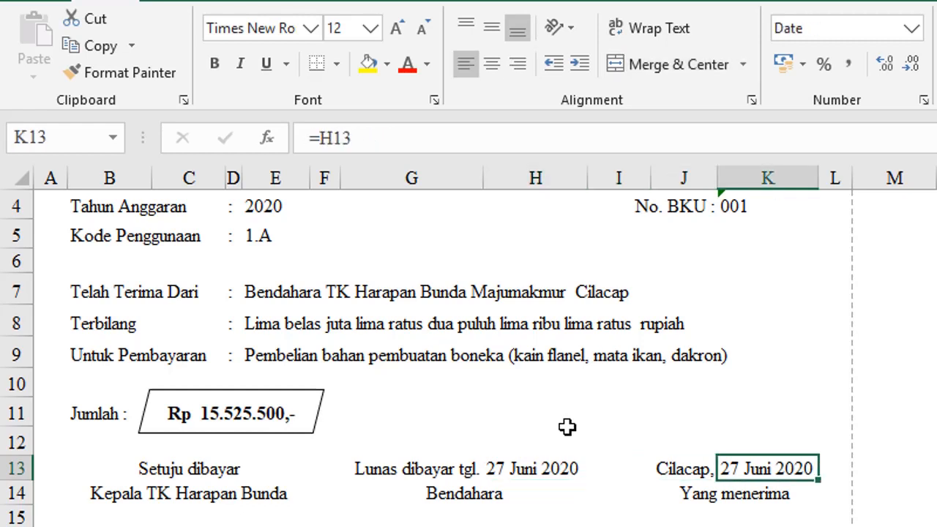
Try a formula in K12 that references the name above the NIP line, and clear K12 again
key("Up")
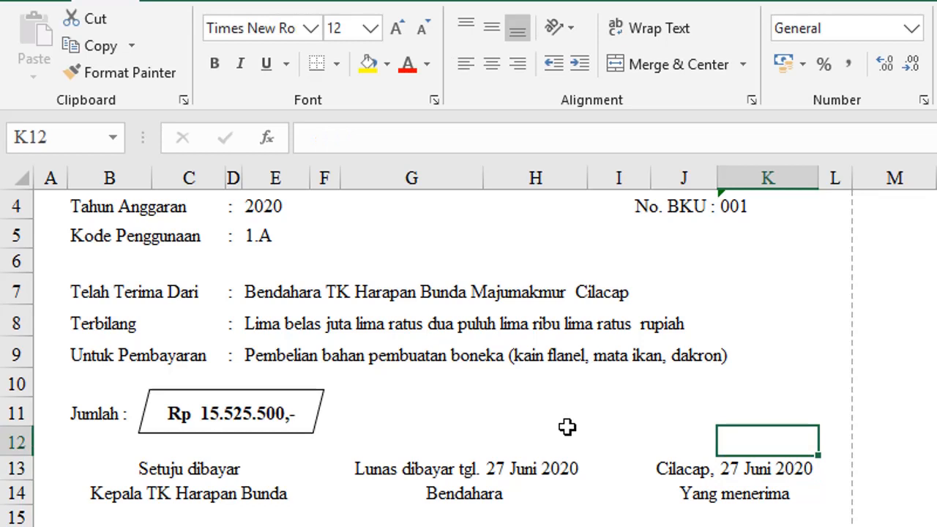
key("Left")
key("Right")
type("=")
left_click(185, 492)
key("Return")
key("Up")
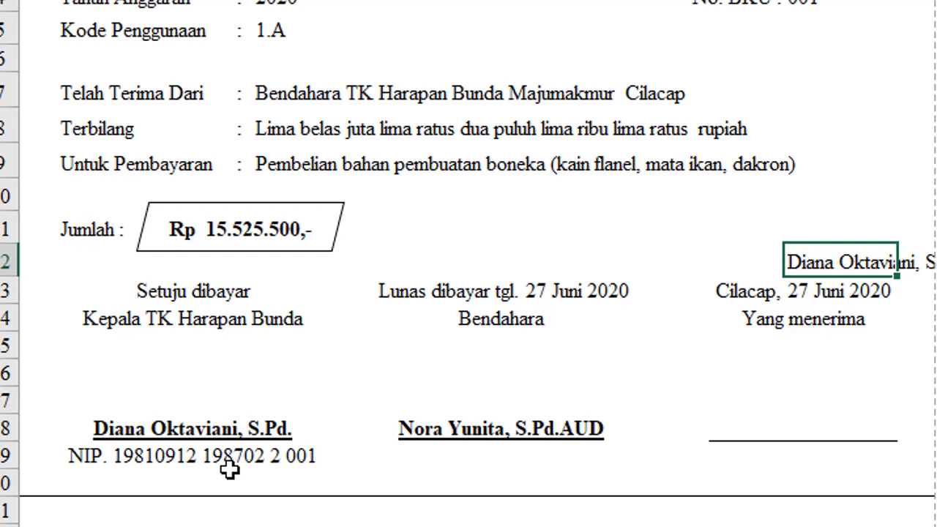
key("Delete")
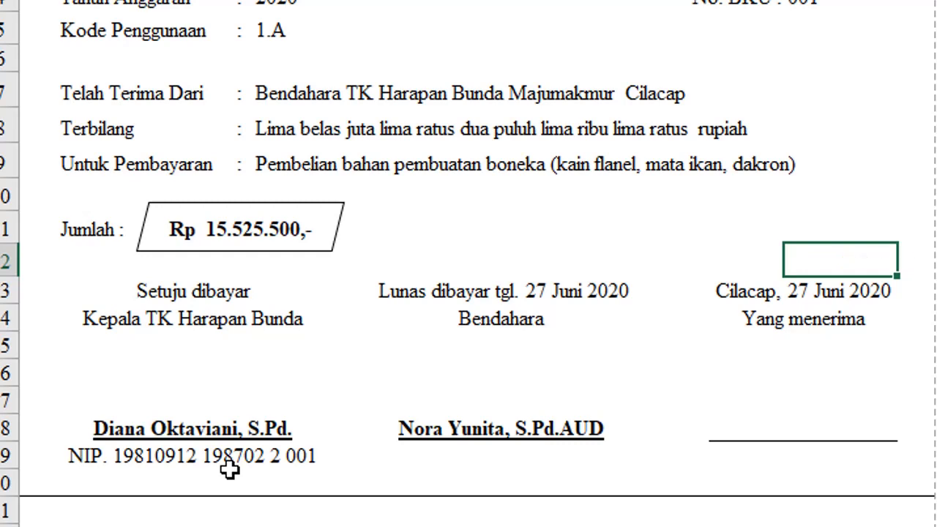
Preview the printout to check how the receipt and its border fit on the page
scroll(307, 340, "up", 1)
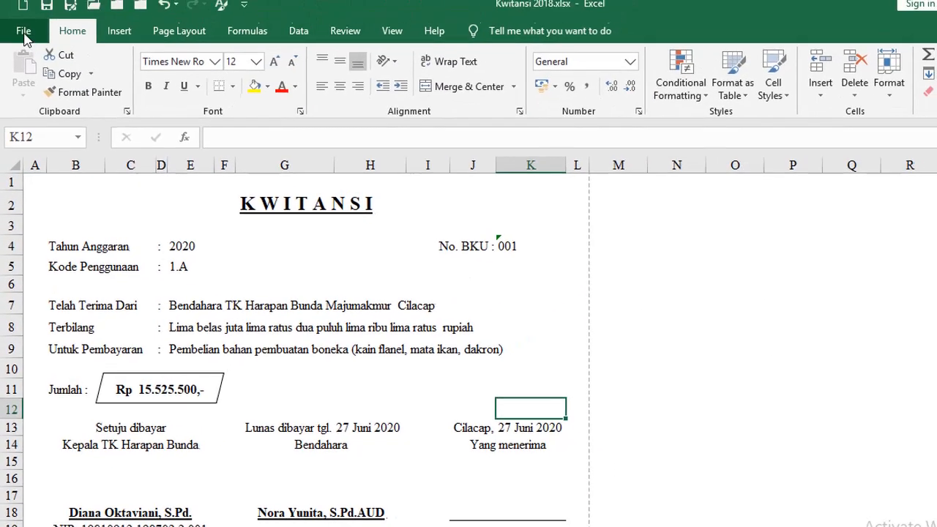
left_click(23, 34)
left_click(52, 309)
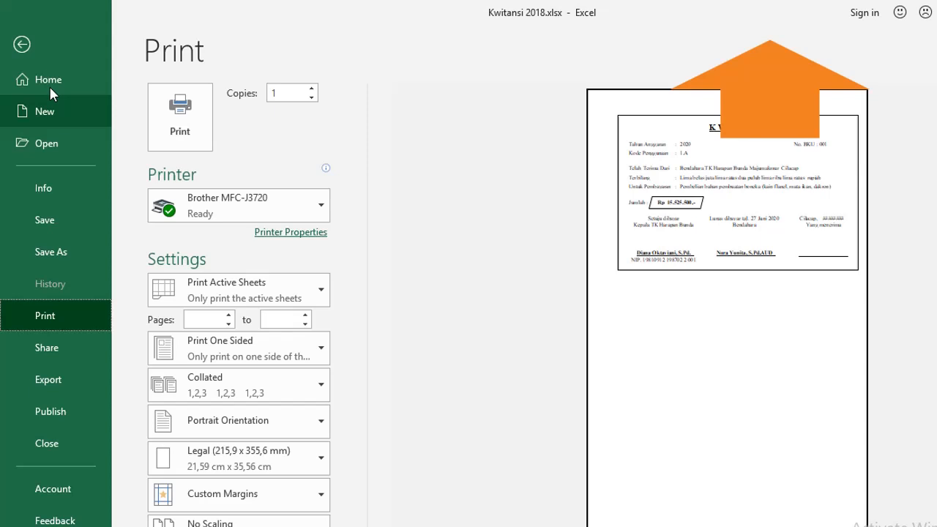
left_click(22, 44)
Try widening column J to see its effect on the page break, and narrow it back
left_click(466, 271)
scroll(507, 324, "down", 1)
scroll(508, 324, "up", 1)
left_click_drag(489, 173, 510, 173)
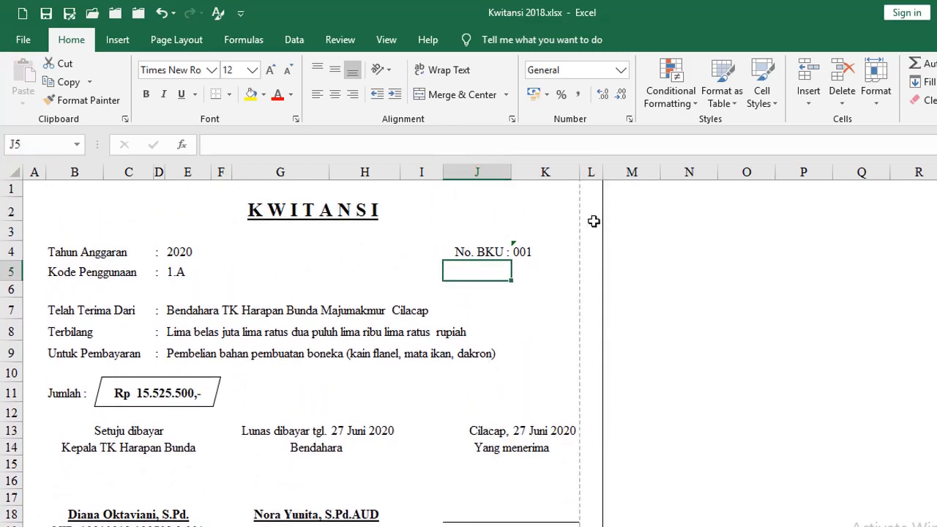
left_click_drag(510, 173, 485, 173)
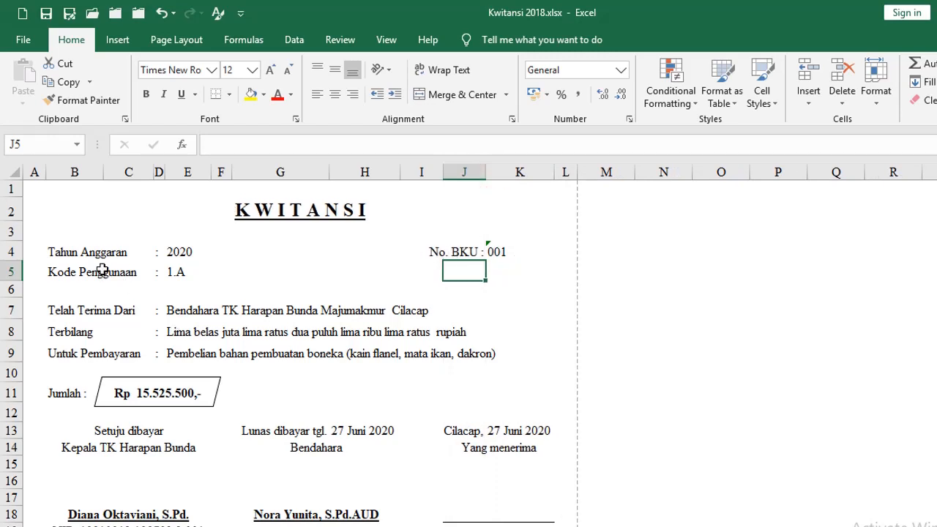
Try widening column B to fit the "Tahun Anggaran" label, and undo the width change
left_click(58, 252)
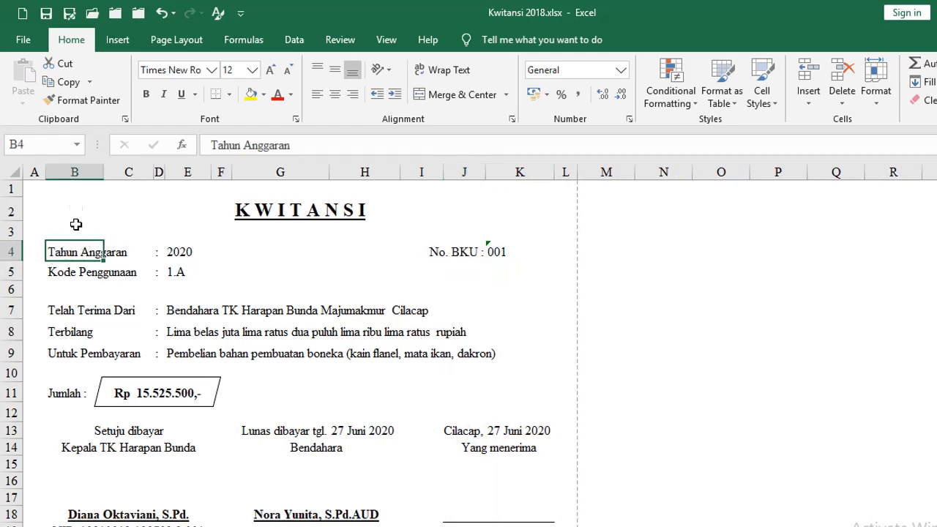
left_click_drag(103, 176, 154, 179)
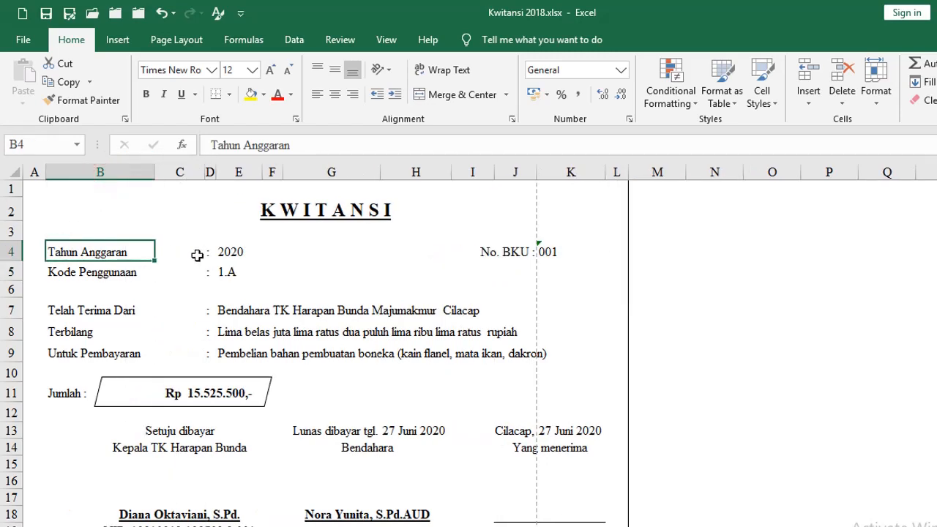
left_click(161, 12)
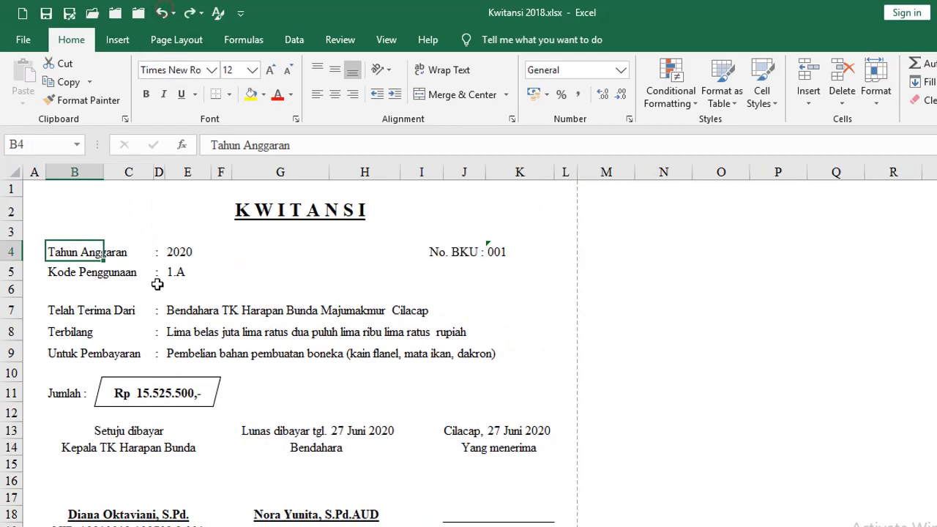
Review the whole receipt on the sheet and its placement on the page in the print preview
left_click(157, 288)
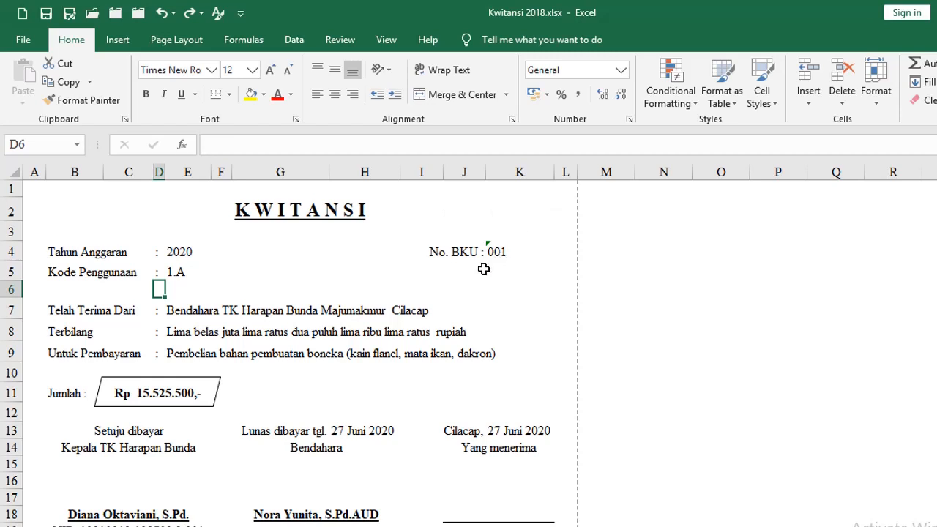
scroll(476, 368, "down", 1)
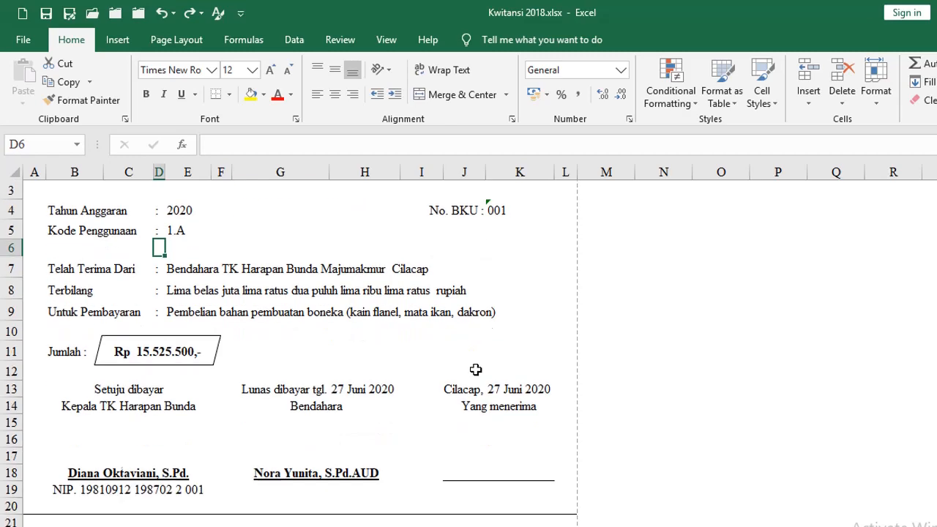
scroll(485, 392, "up", 1)
scroll(485, 393, "down", 1)
scroll(485, 388, "up", 1)
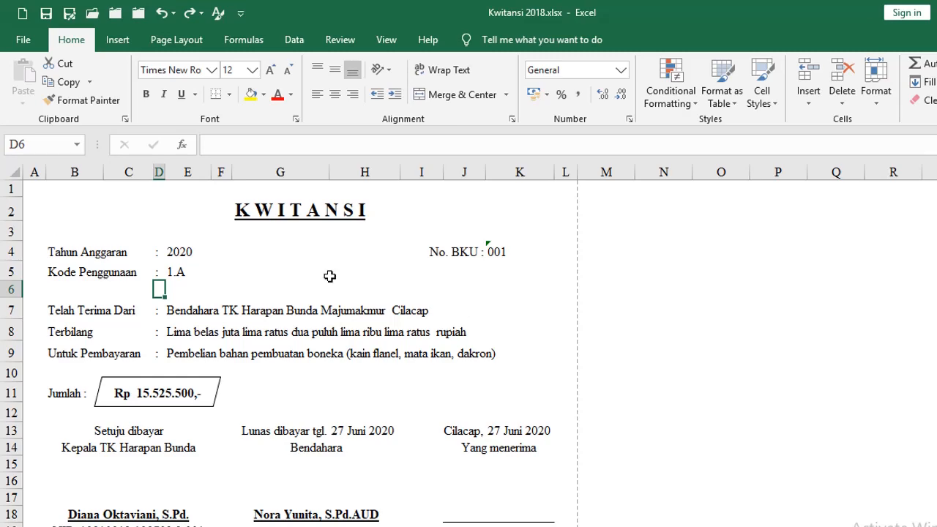
left_click(23, 39)
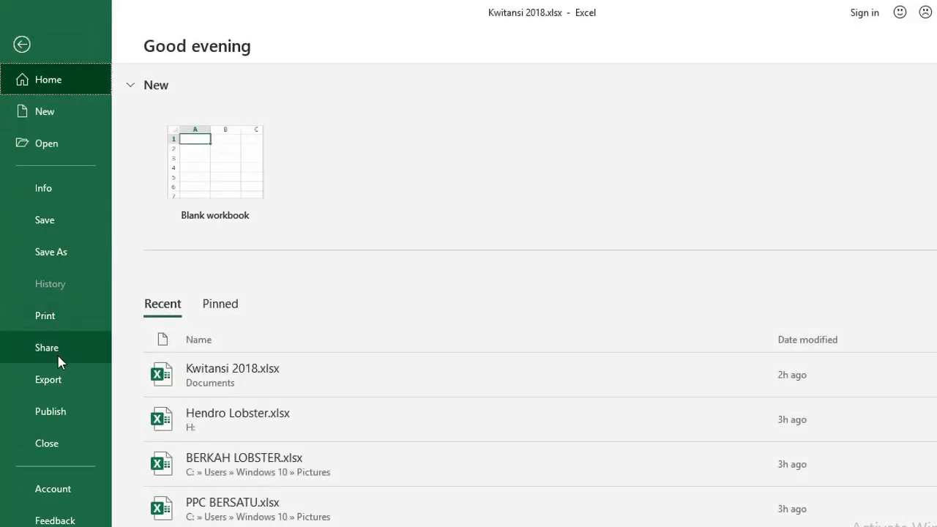
left_click(54, 313)
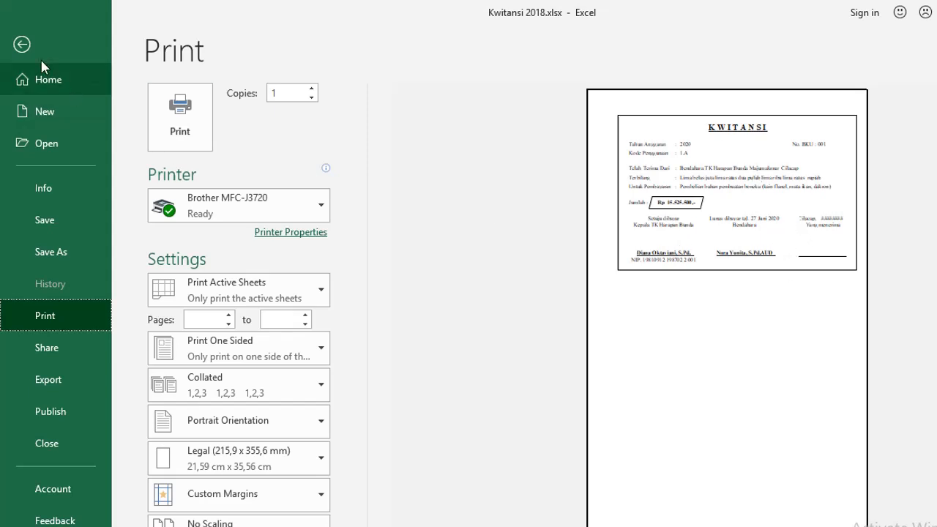
left_click(23, 45)
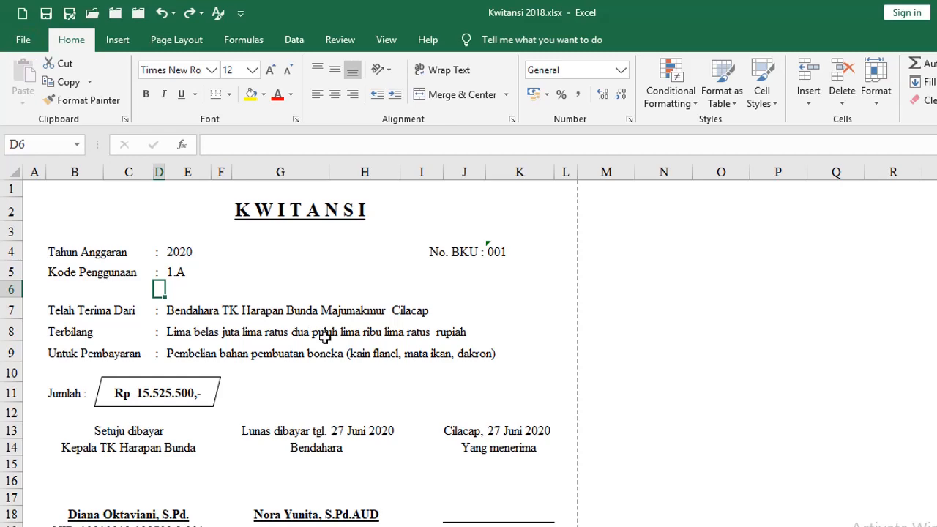
scroll(322, 335, "down", 1)
scroll(242, 303, "up", 1)
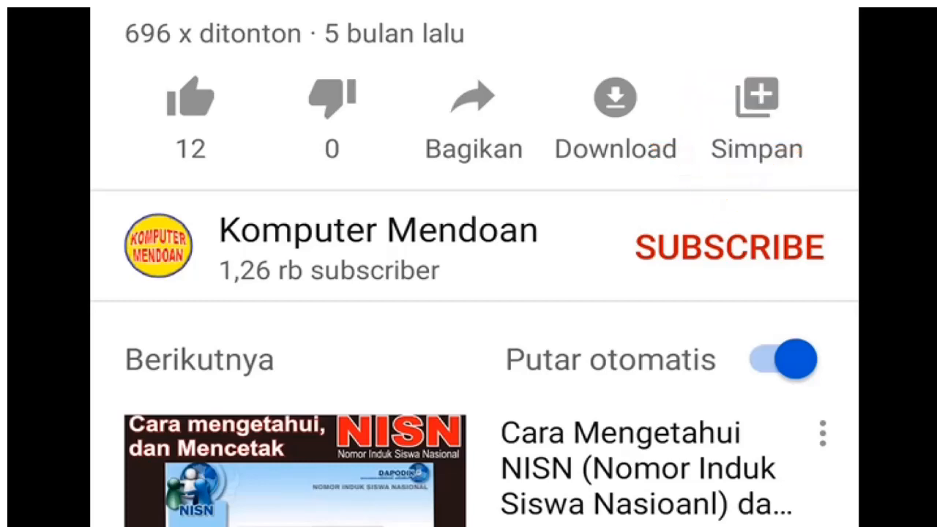
left_click(721, 247)
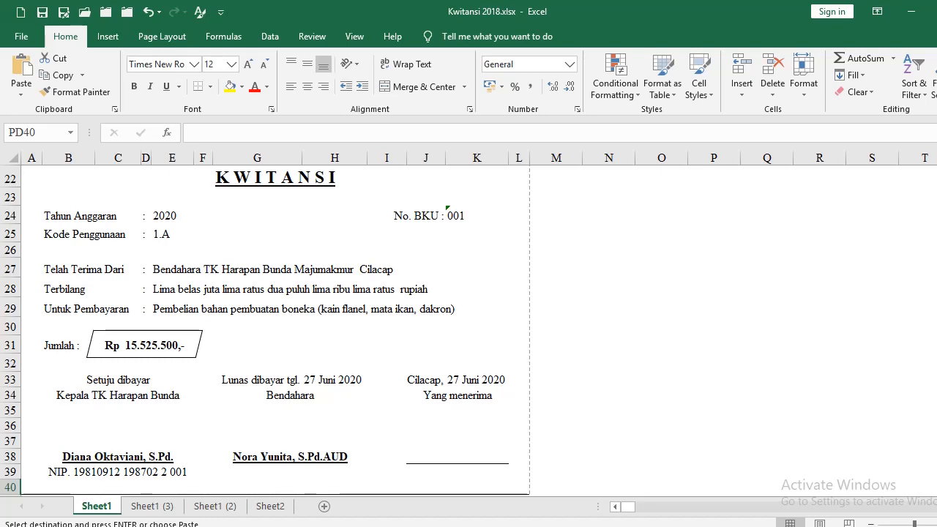
Delete rows 21 to 59, removing the duplicate receipt below the original
left_click(25, 178)
scroll(40, 180, "up", 6)
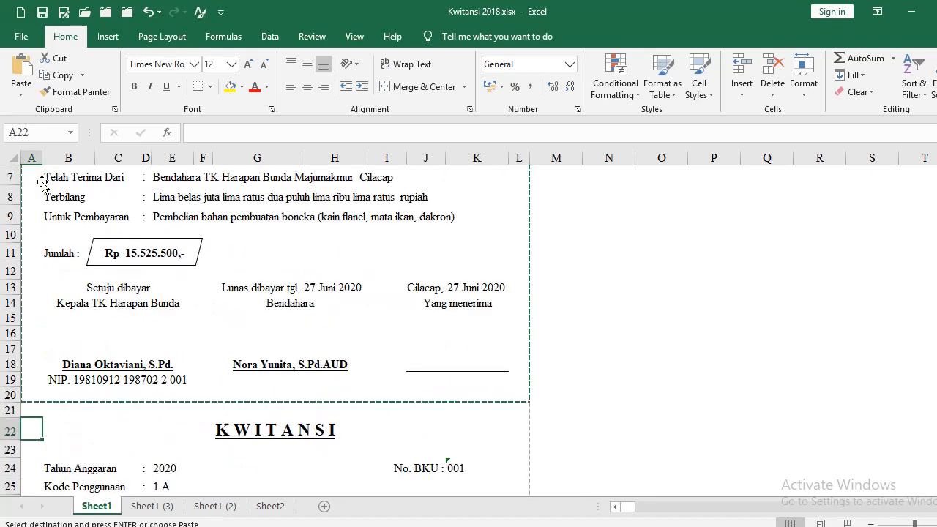
scroll(46, 183, "up", 1)
left_click(34, 178)
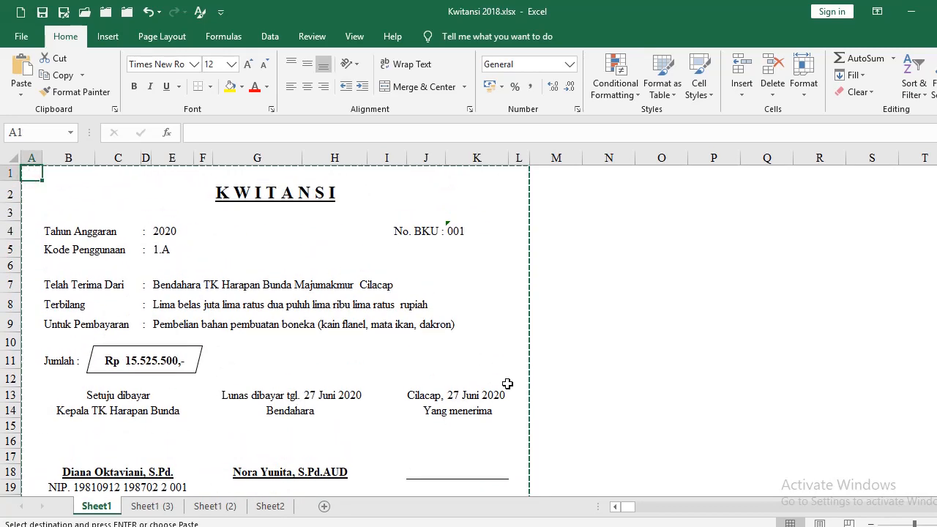
scroll(514, 440, "down", 1)
left_click(494, 463)
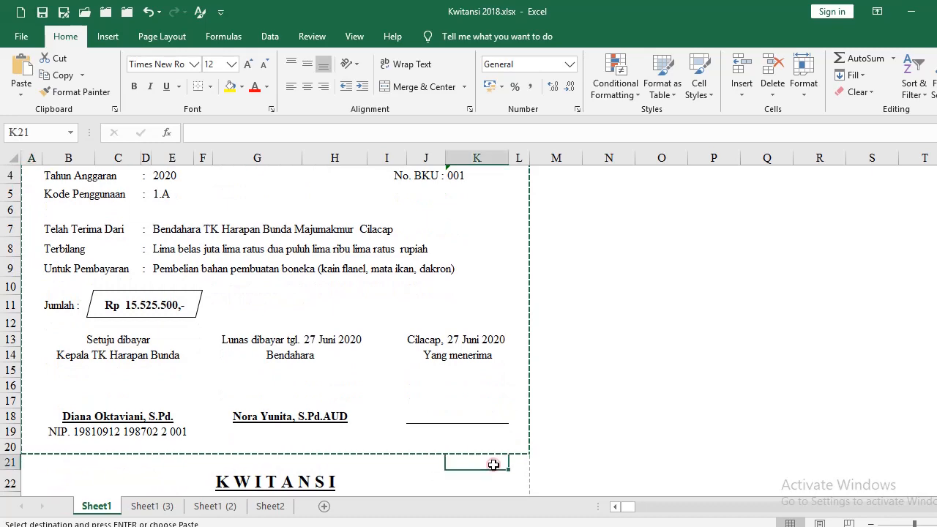
key("shift+Page_Down")
key("shift+Page_Down")
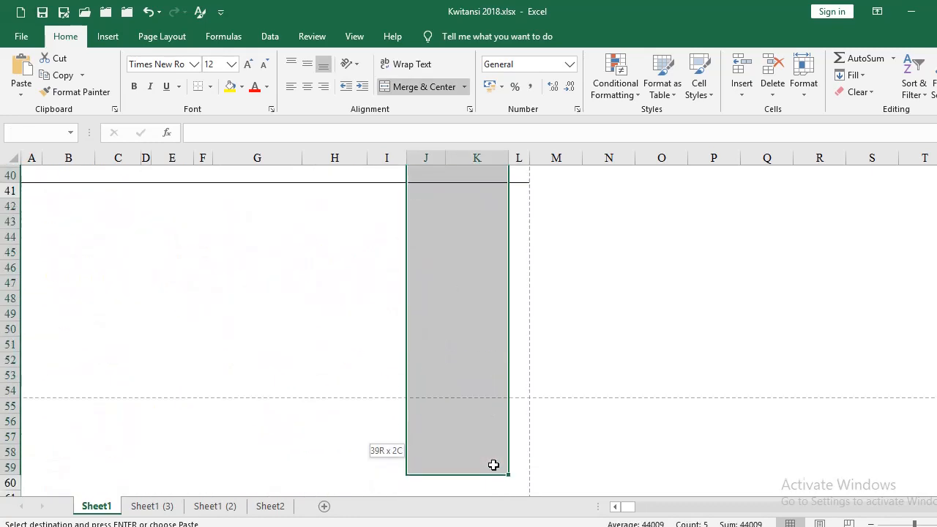
key("alt+e")
key("d")
key("Return")
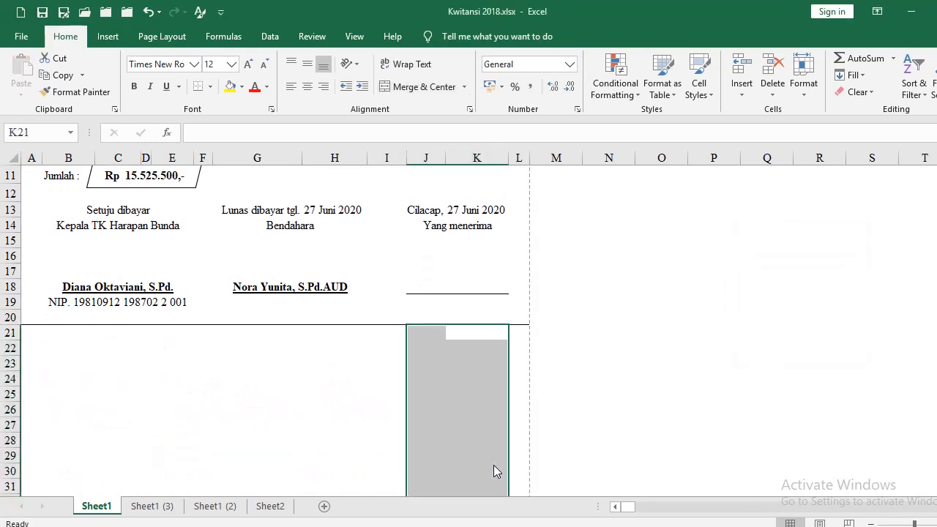
Copy the whole receipt in A1:L20 and paste the duplicate directly below it, starting at cell A21
scroll(475, 487, "up", 4)
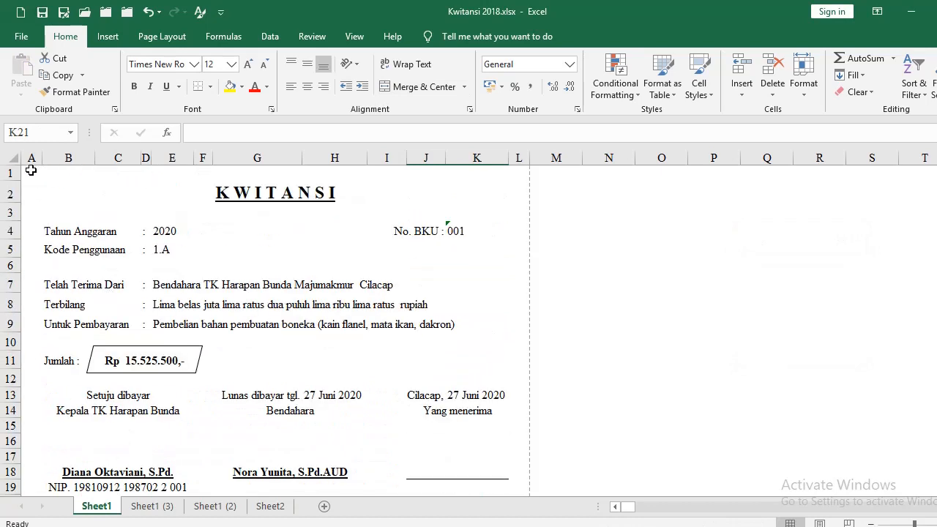
left_click(30, 170)
scroll(322, 347, "down", 2)
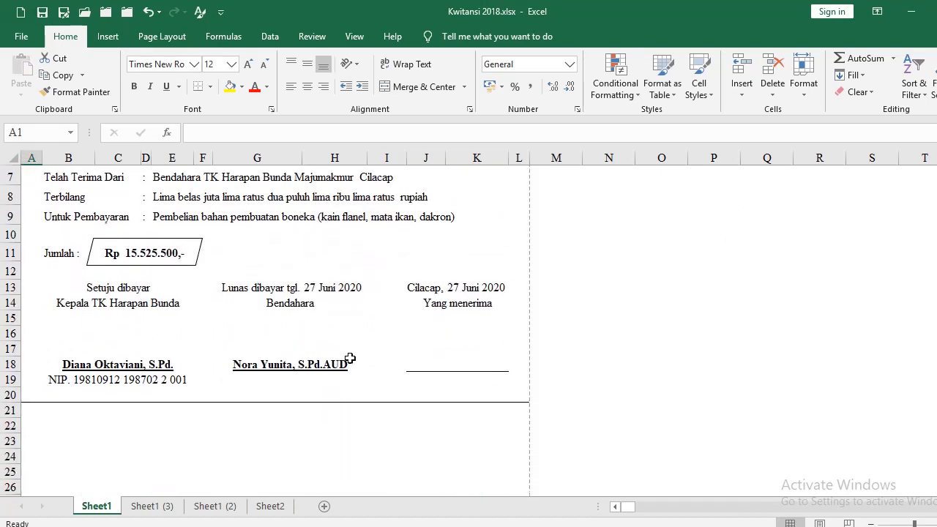
left_click(526, 395, "shift")
scroll(449, 405, "up", 2)
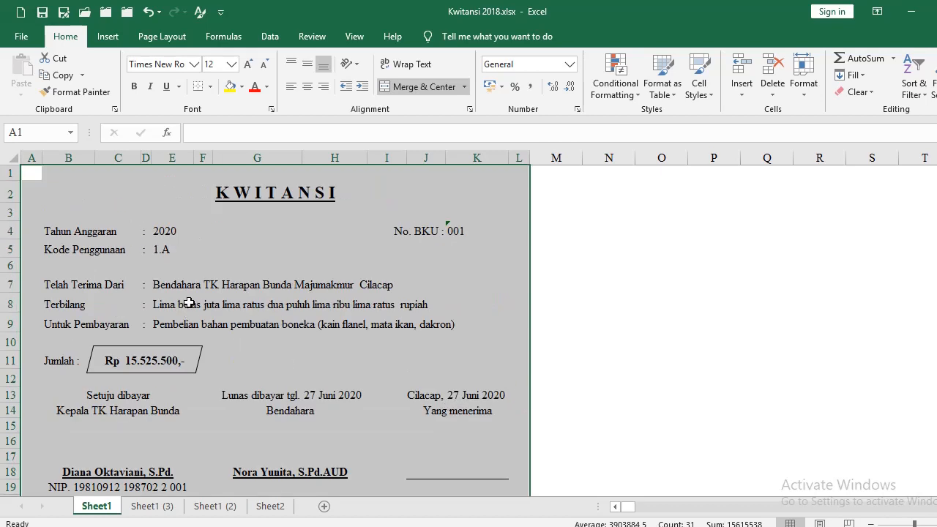
key("ctrl+c")
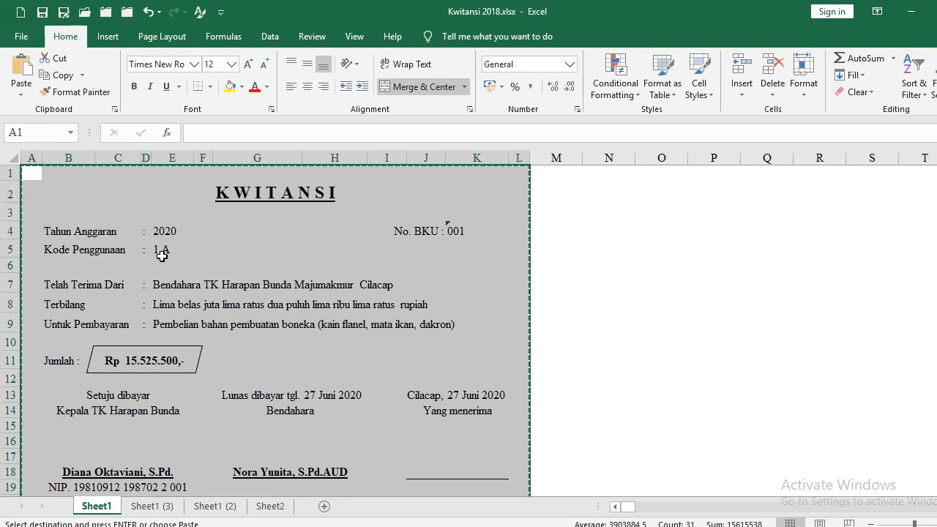
scroll(162, 254, "down", 3)
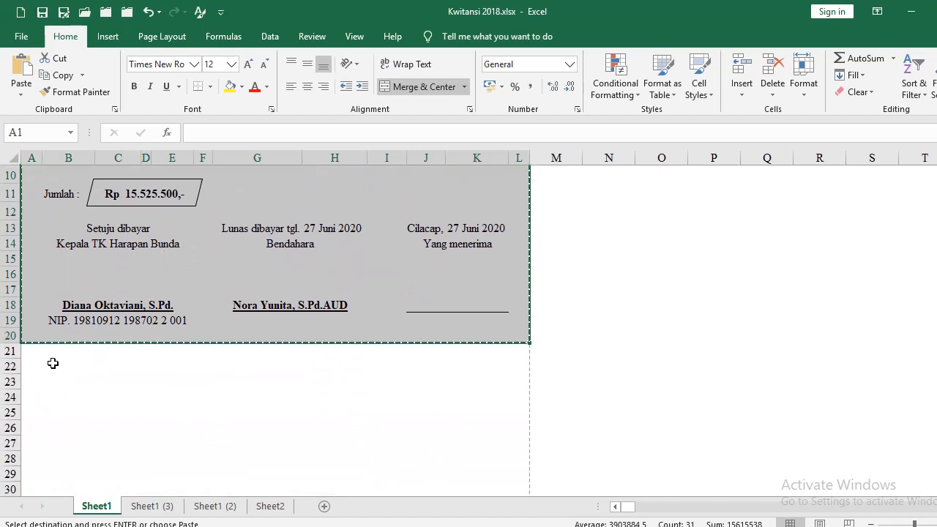
left_click(29, 353)
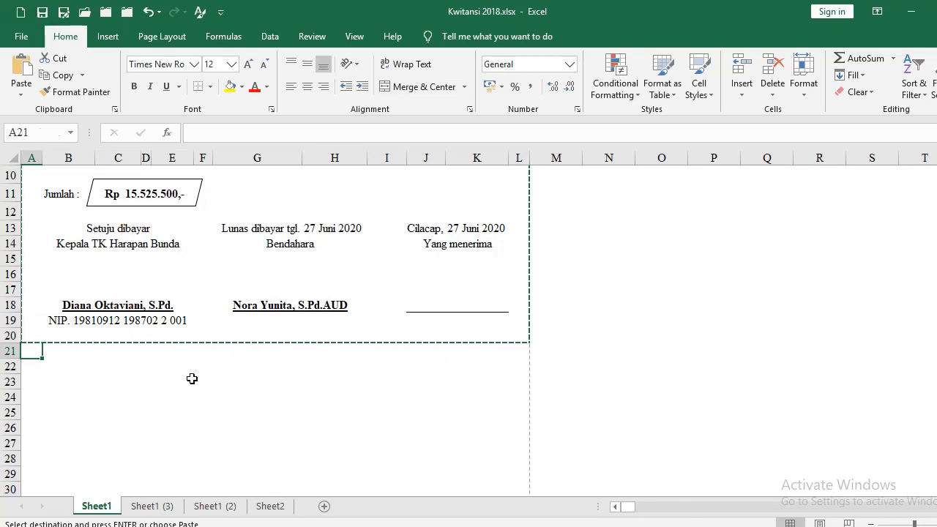
key("ctrl+v")
scroll(245, 388, "down", 2)
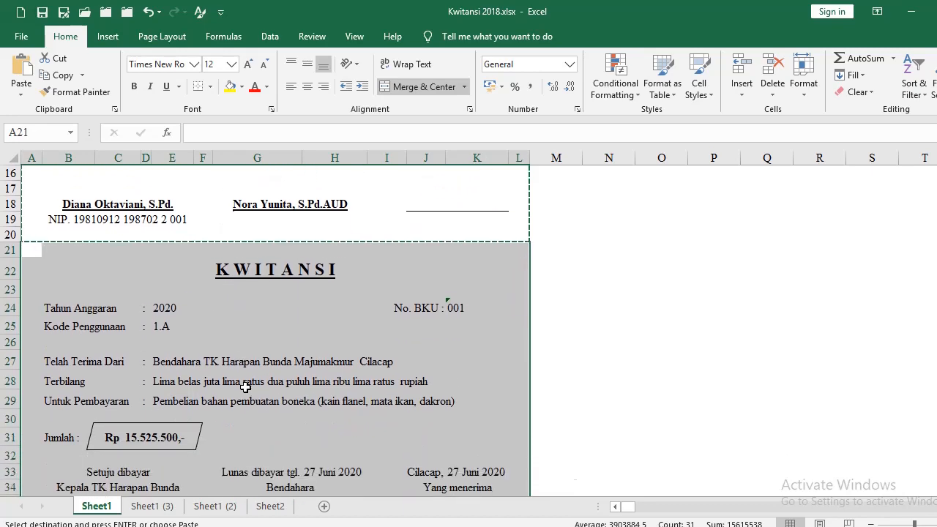
left_click(607, 357)
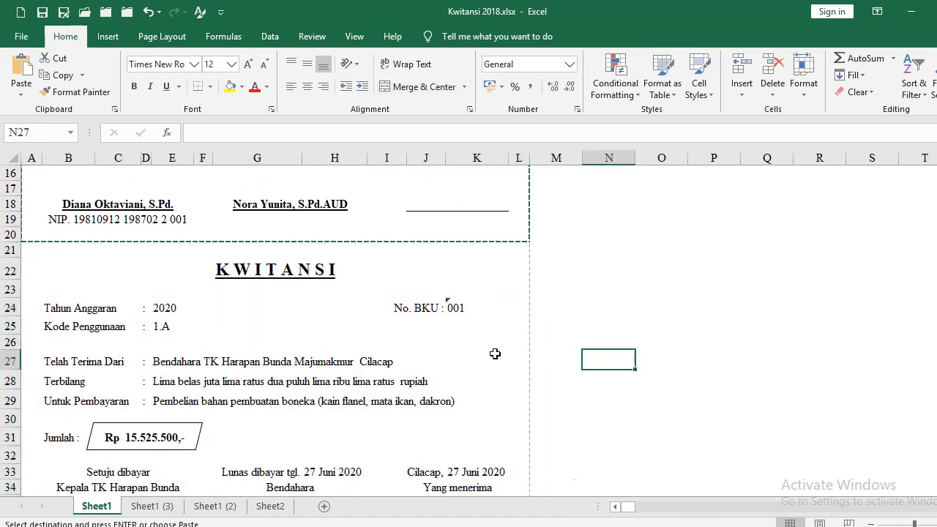
Compare the two receipts and inspect the copy's Terbilang formula, Jumlah amount and Untuk Pembayaran text
scroll(494, 353, "down", 1)
scroll(313, 356, "up", 6)
scroll(256, 351, "down", 2)
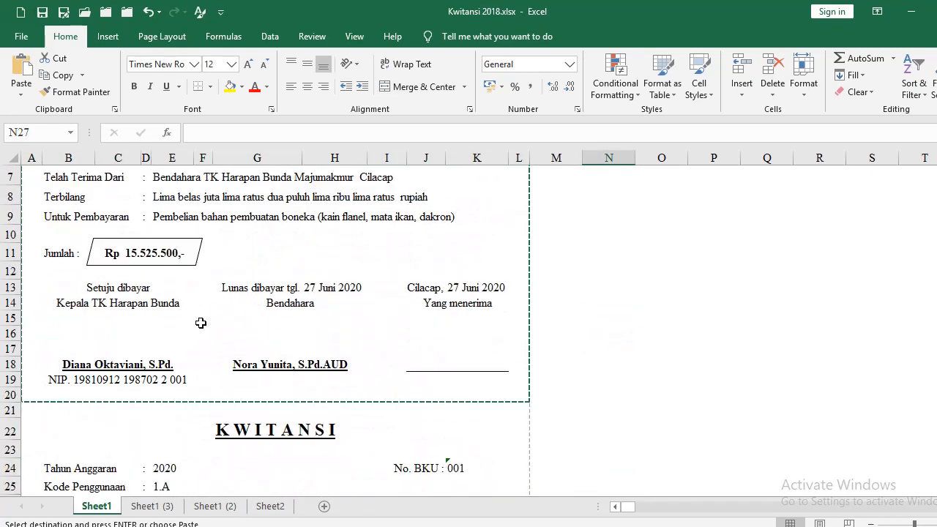
scroll(200, 323, "down", 3)
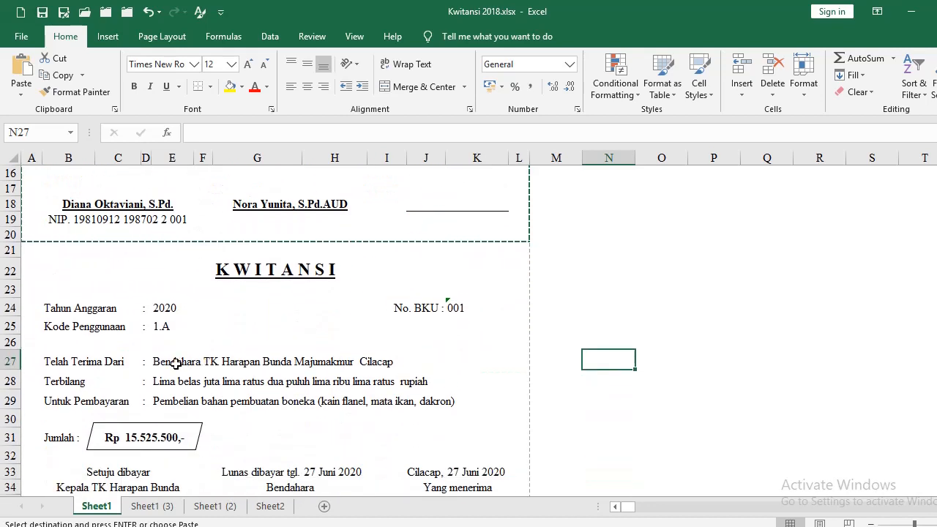
left_click(189, 362)
scroll(196, 373, "down", 1)
left_click(171, 340)
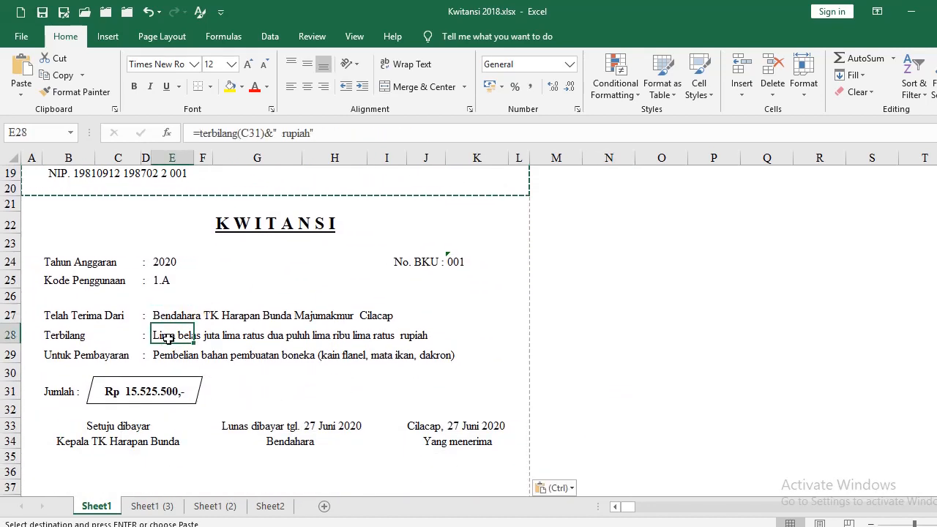
left_click(146, 391)
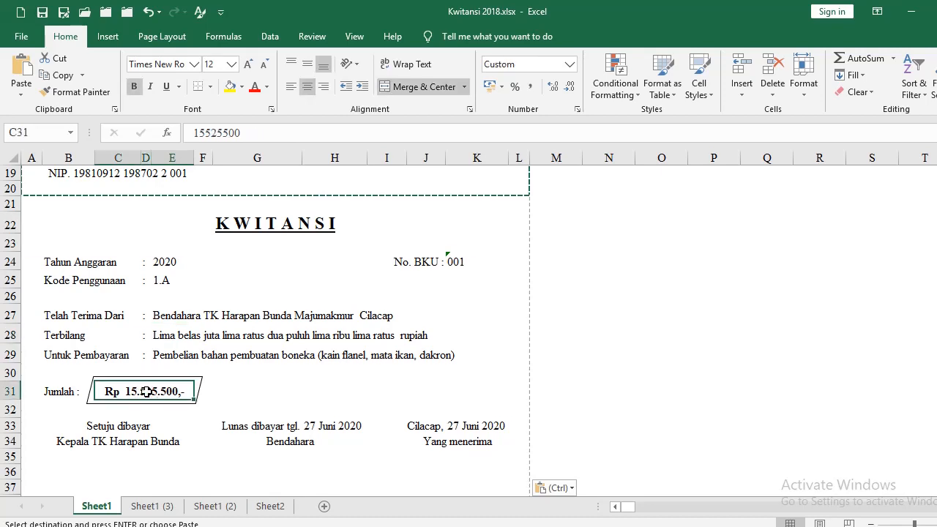
left_click(173, 354)
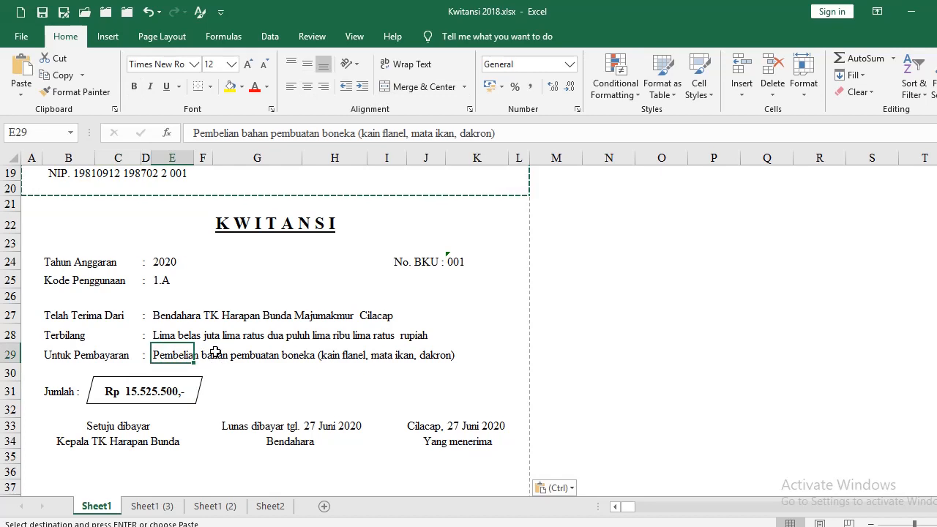
Change the Kode Penggunaan of the second receipt to 2.A
left_click(168, 283)
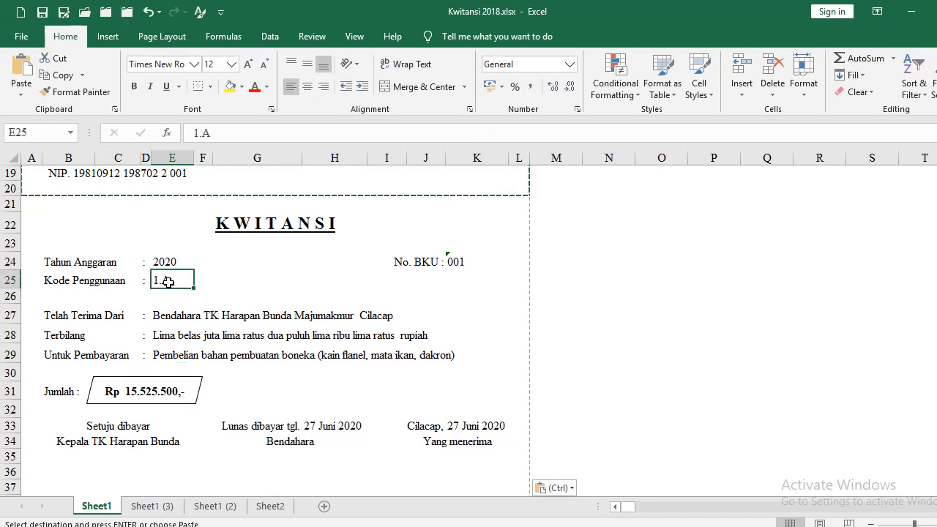
left_click(168, 354)
left_click(172, 286)
left_click(195, 134)
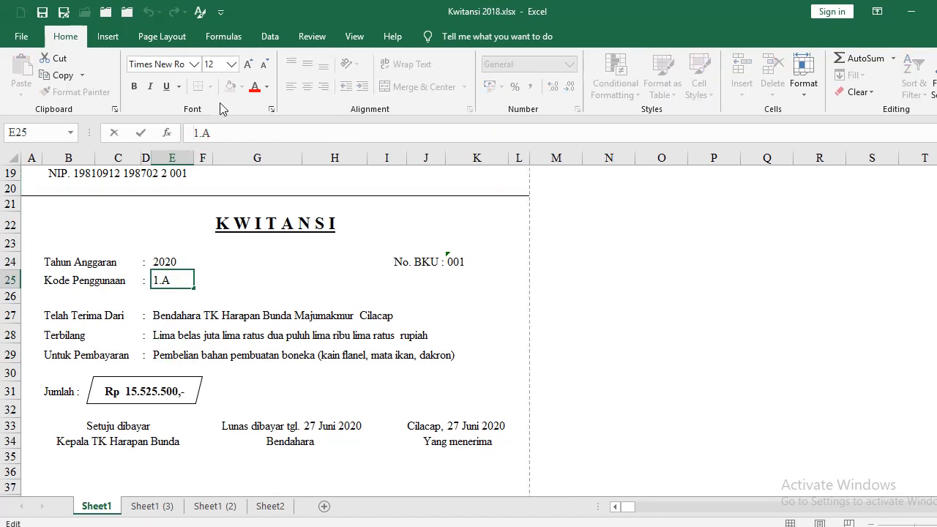
type("2")
key("Delete")
key("Return")
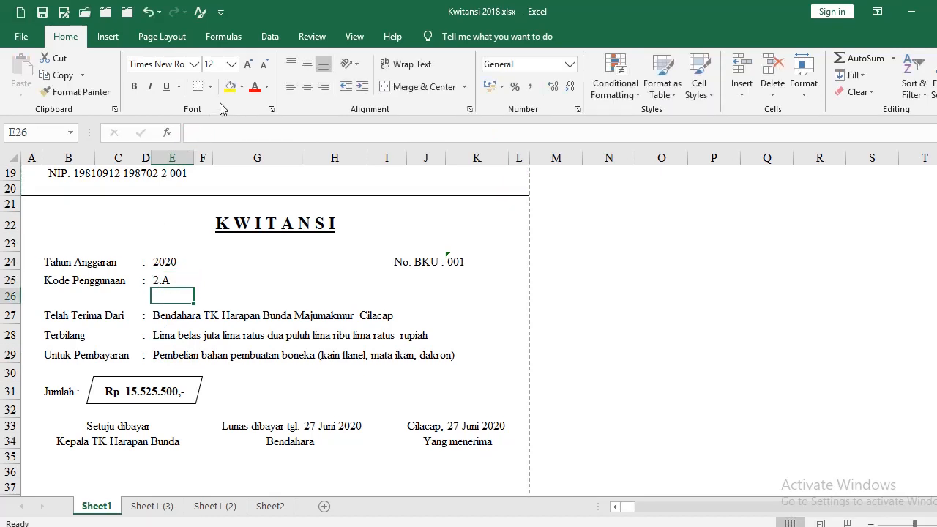
Replace the second receipt's Untuk Pembayaran text with "Pembelian Alat Tulis Kantor"
left_click(167, 354)
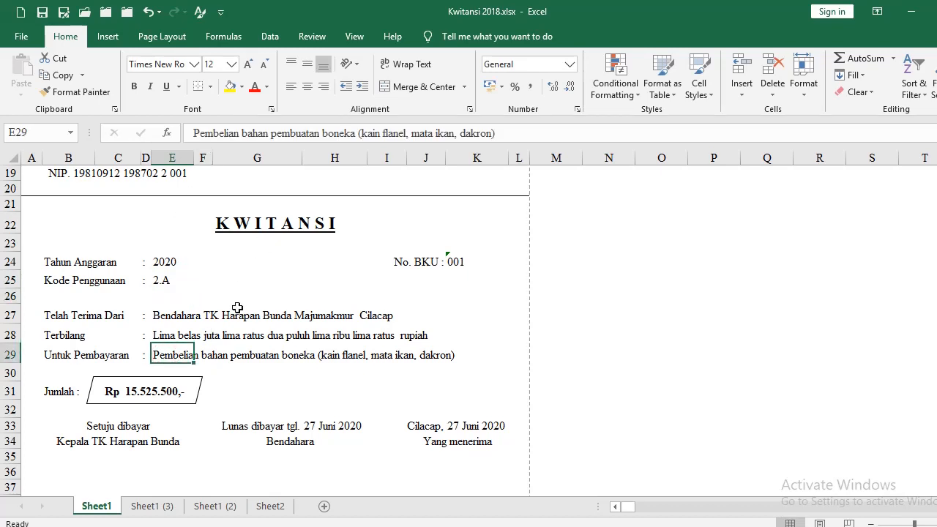
type("PEm")
type("ian ")
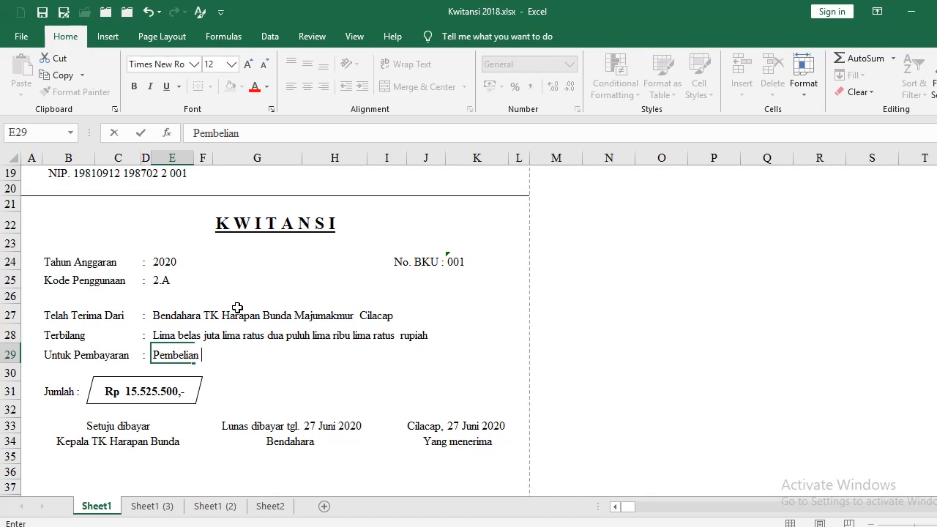
type("Alat Tulis")
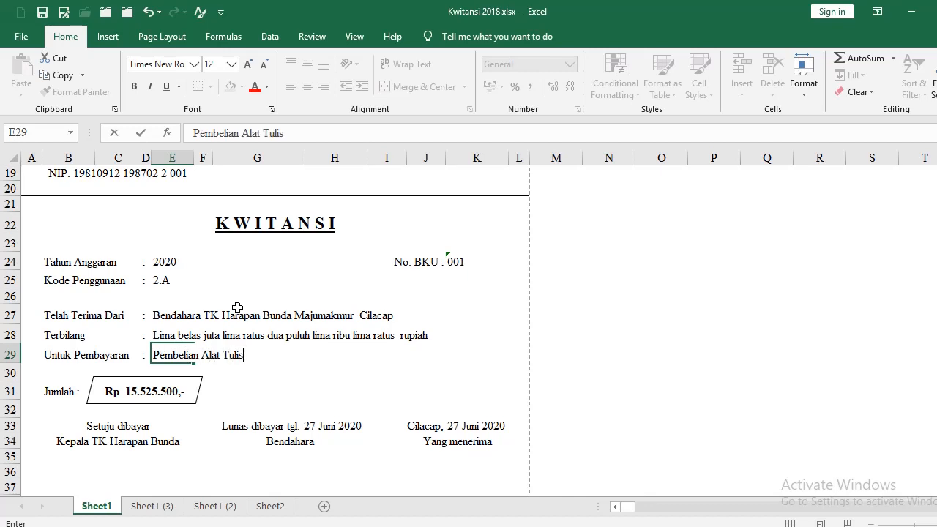
type(" Kantor")
key("Return")
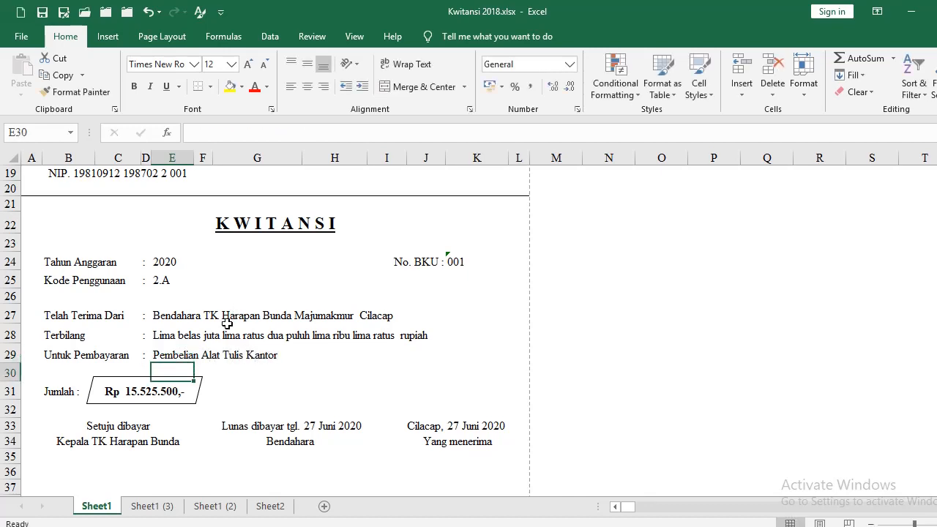
left_click(170, 356)
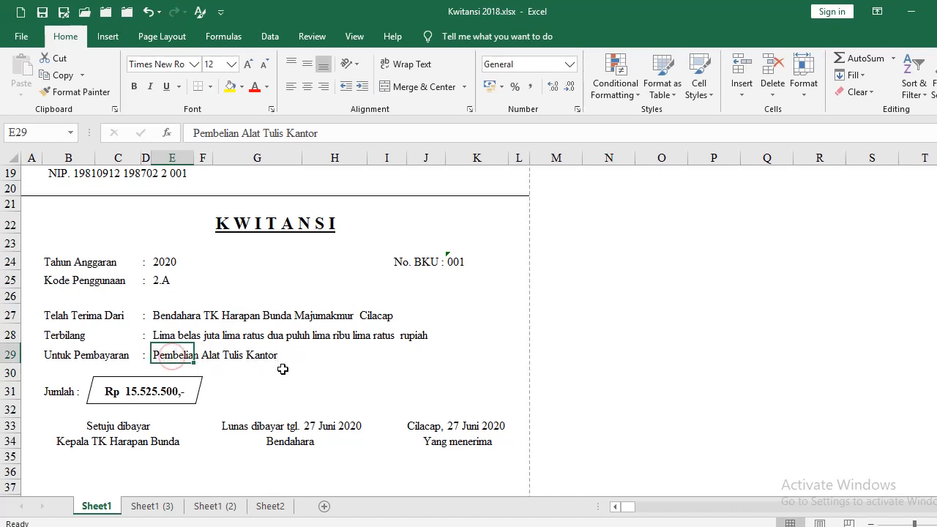
Try to derive the second receipt's No. BKU from the first one with the formula =K4+1 in K24
left_click(452, 264)
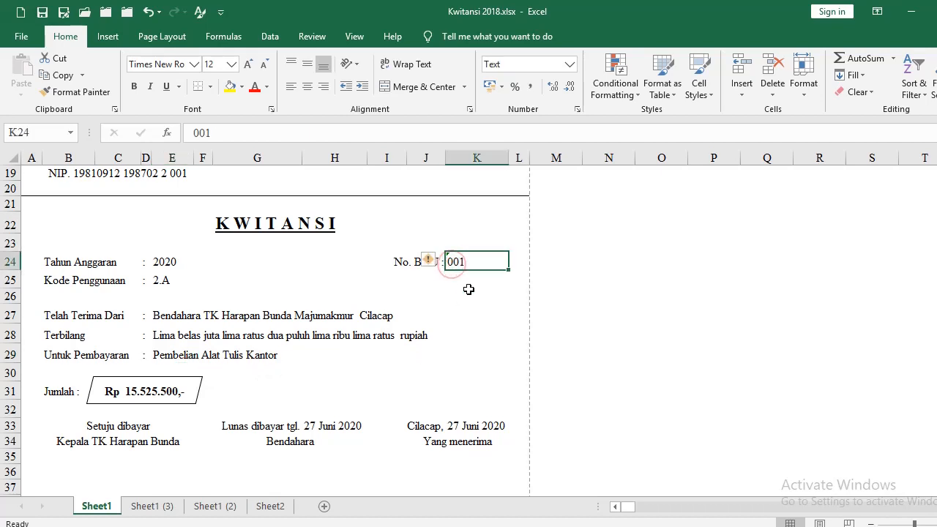
left_click(475, 291)
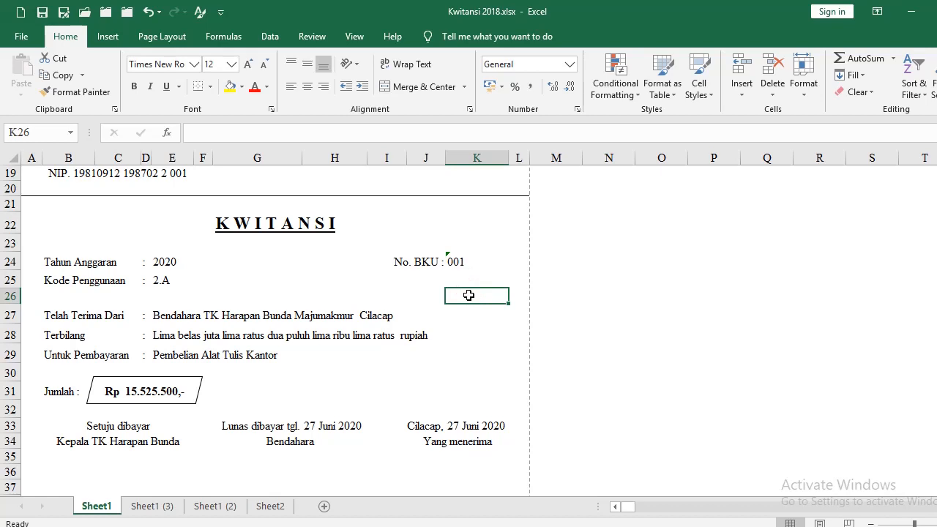
left_click(459, 263)
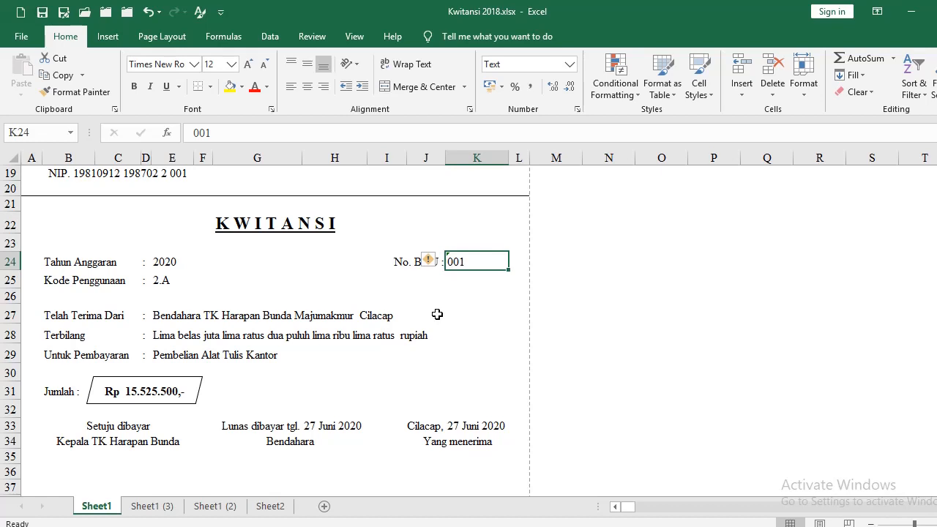
type("=")
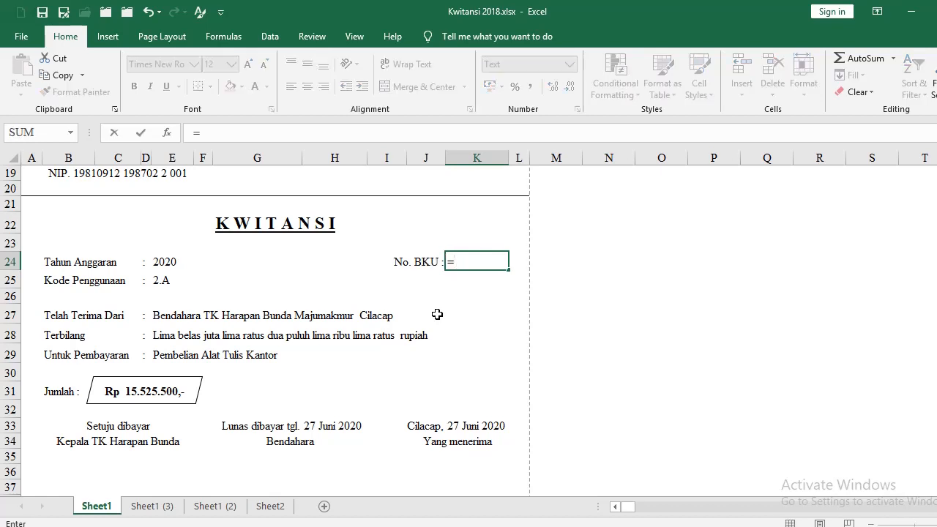
scroll(449, 288, "up", 6)
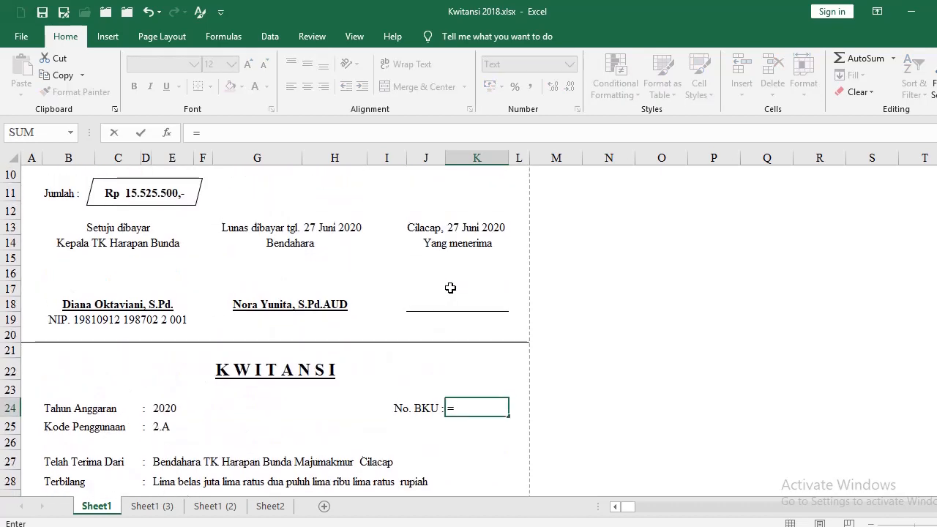
left_click(464, 232)
type("+1")
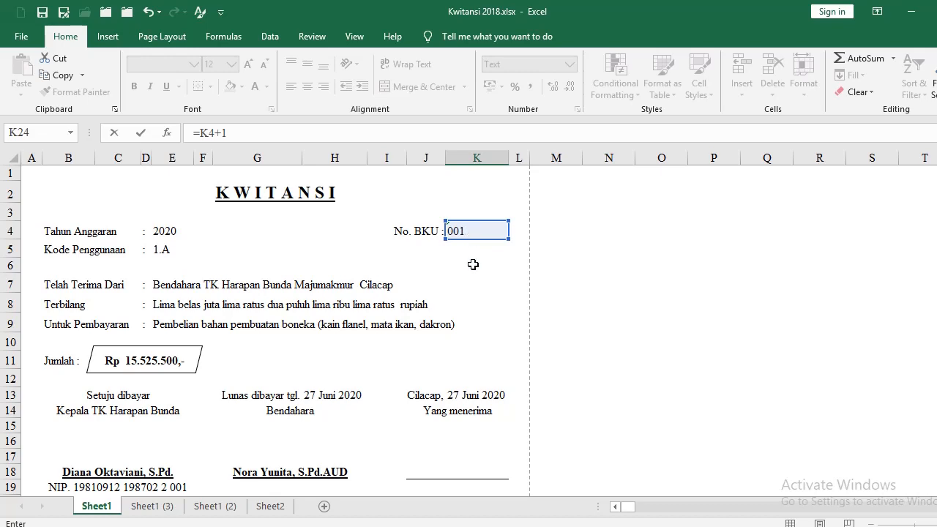
key("Return")
Try once more to enter =K4+1 in K24, referencing the first receipt's No. BKU while the cell is formatted as Text
left_click(474, 467)
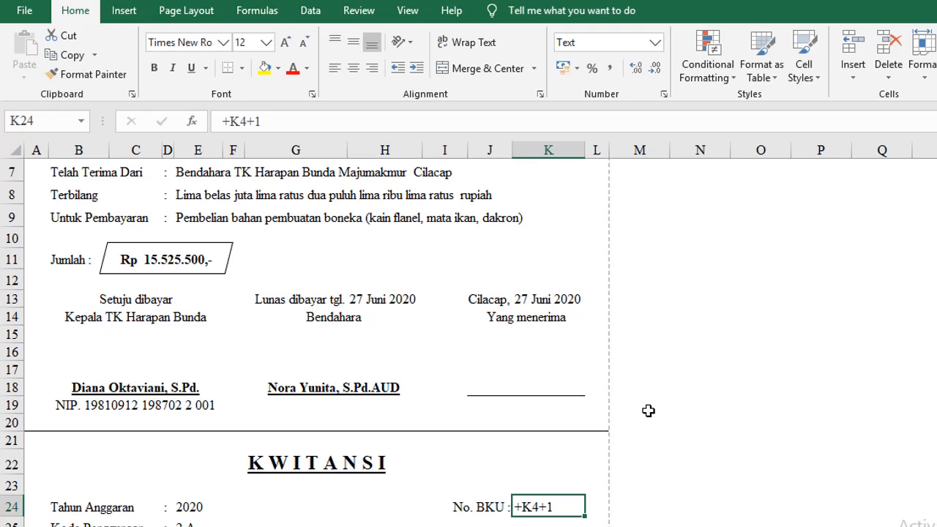
left_click(546, 505)
type("=")
scroll(622, 450, "up", 2)
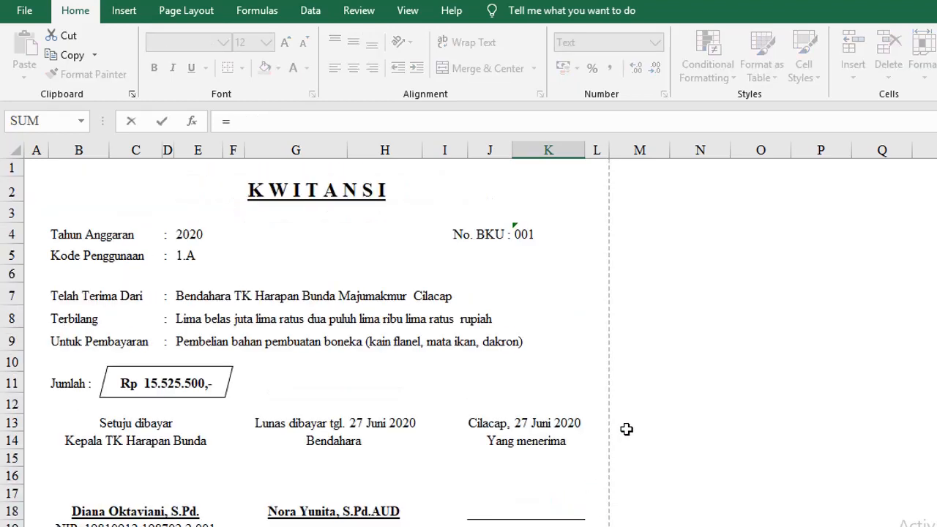
left_click(538, 233)
type("+1")
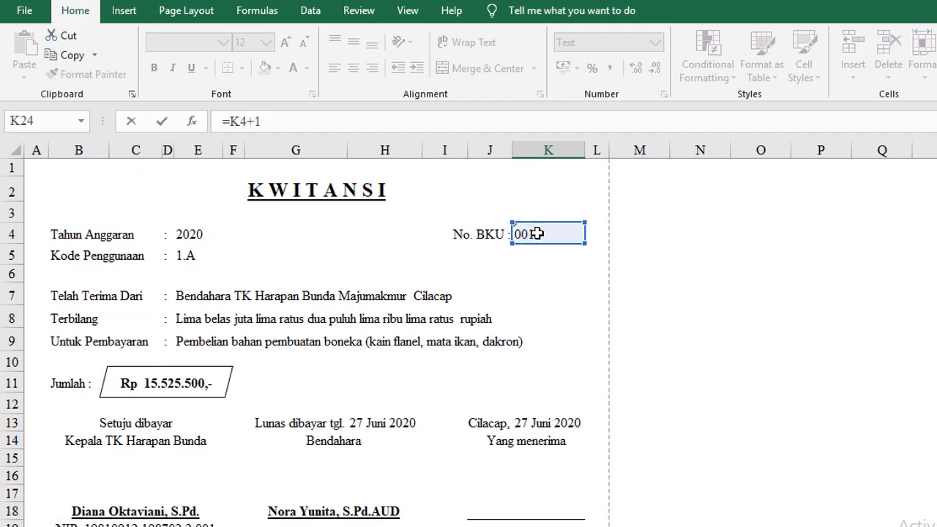
key("Return")
left_click(543, 506)
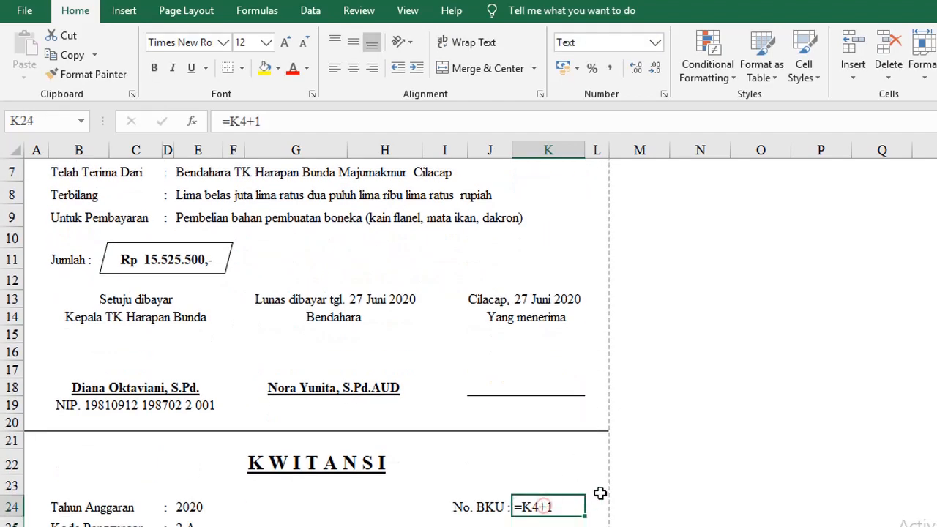
left_click(610, 464)
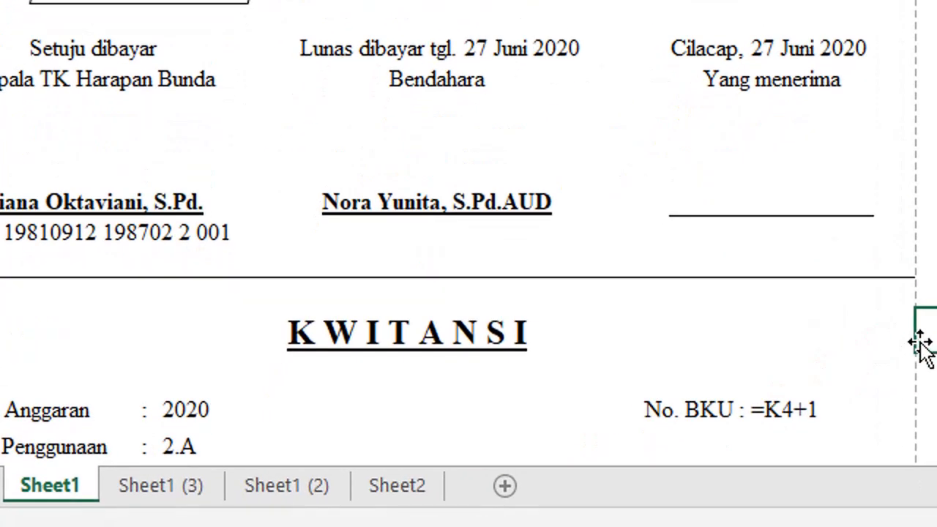
Set the number format of K24 to General and re-enter the formula =K4+1 for the second receipt's No. BKU
left_click(812, 404)
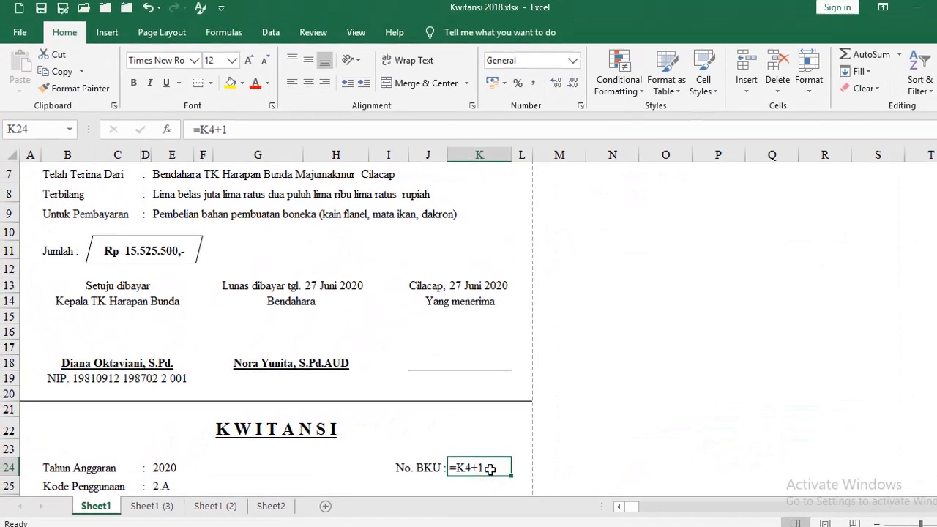
key("Return")
left_click(487, 469)
type("=")
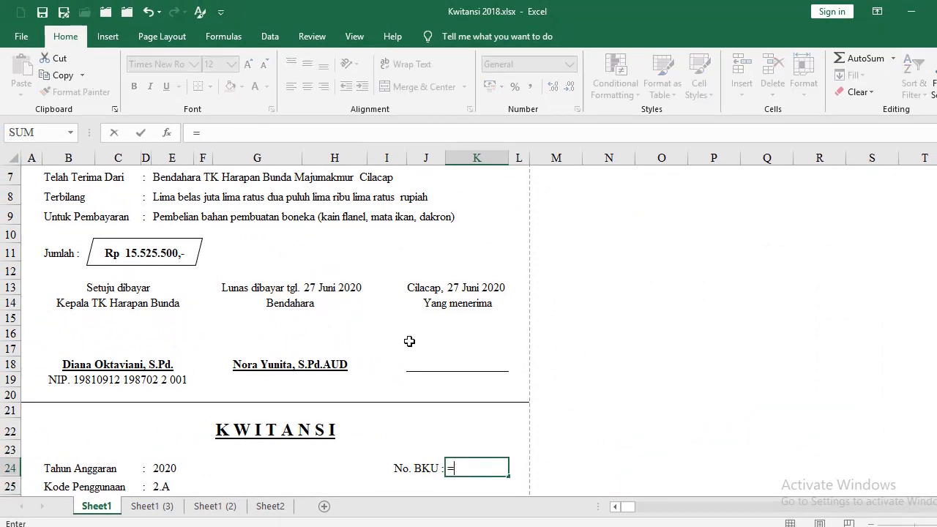
scroll(439, 314, "up", 2)
left_click(468, 231)
type("+1")
key("Return")
left_click(483, 468)
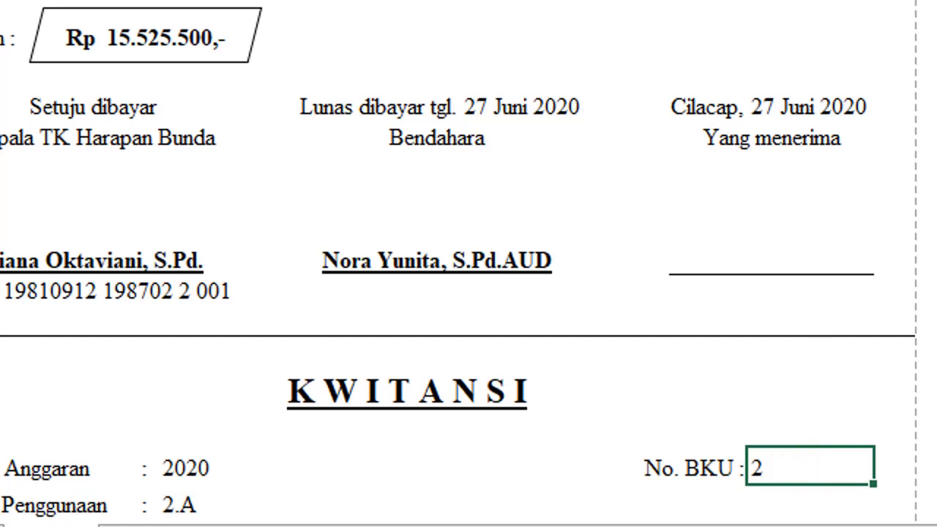
Select the Custom number format category for the second receipt's No. BKU cell K24
left_click(422, 6)
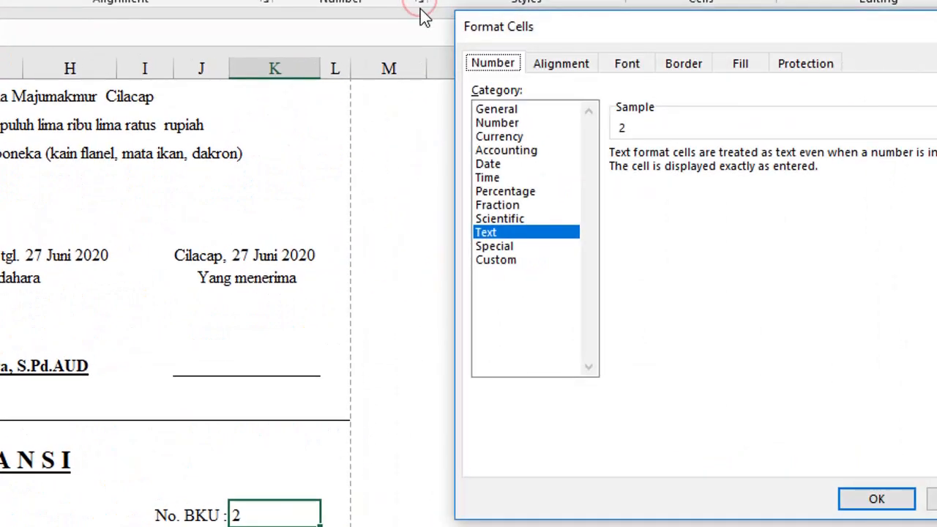
left_click(497, 261)
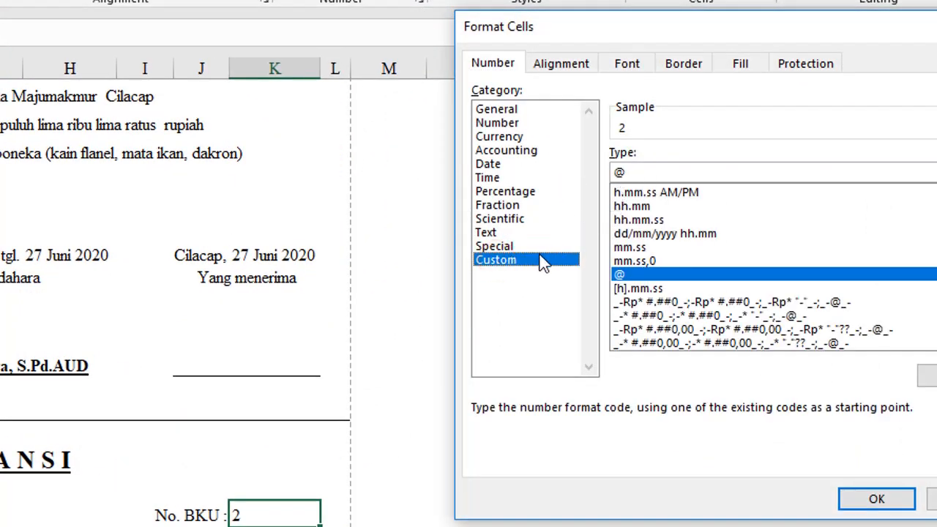
Apply the custom number format 000 to the second receipt's No. BKU cell K24 and left-align it
left_click_drag(595, 28, 486, 33)
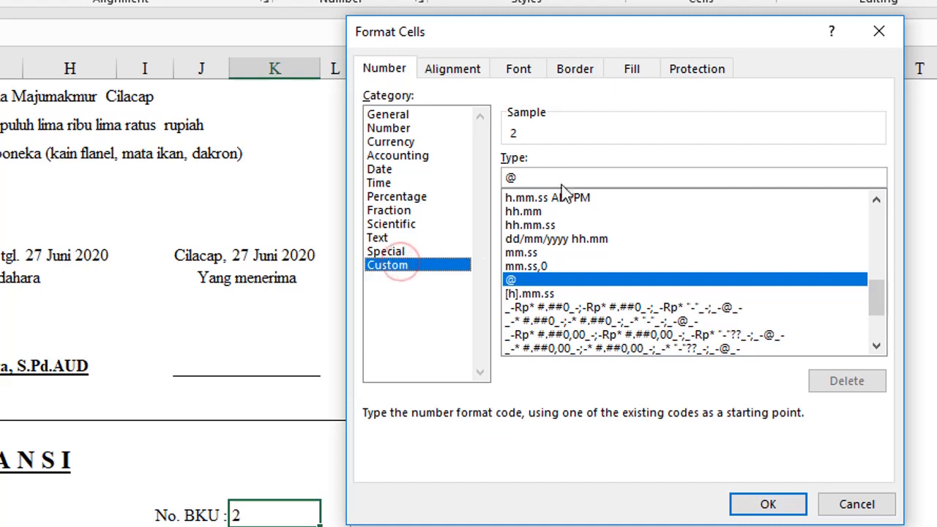
left_click_drag(550, 174, 501, 176)
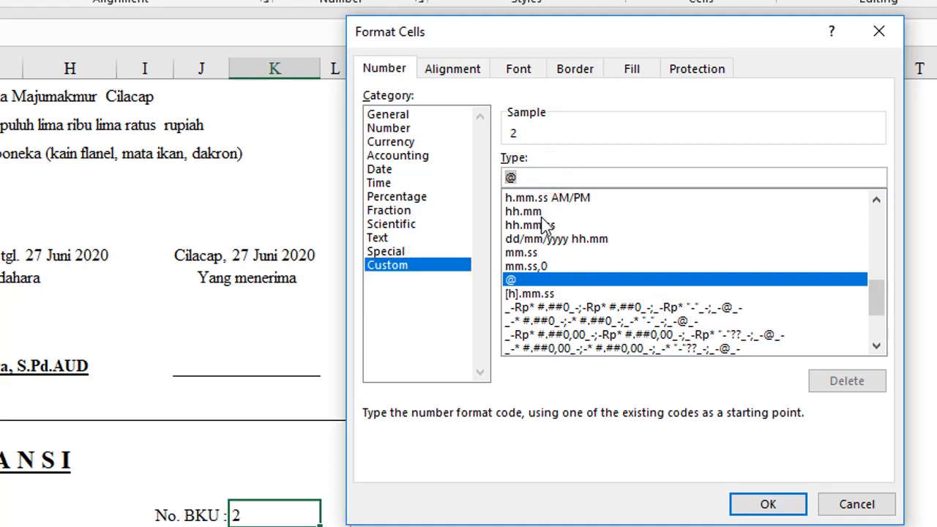
type("000")
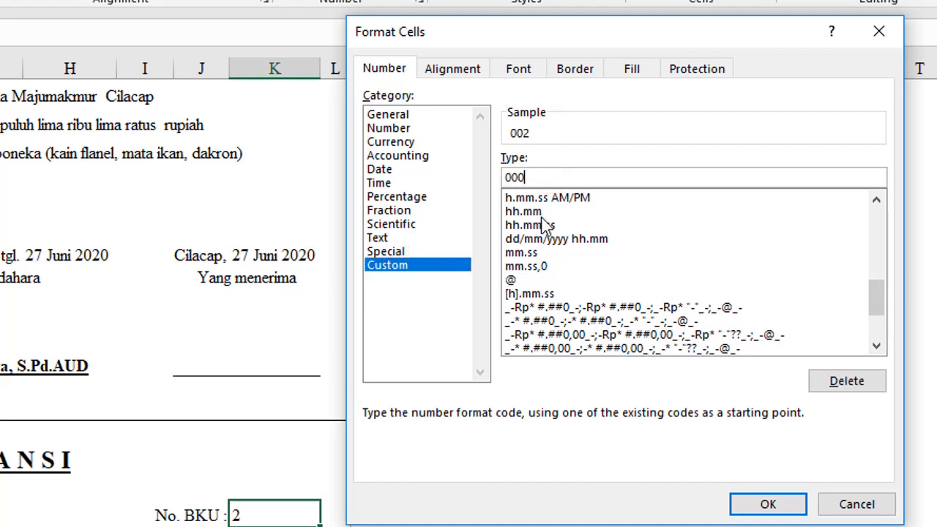
key("Return")
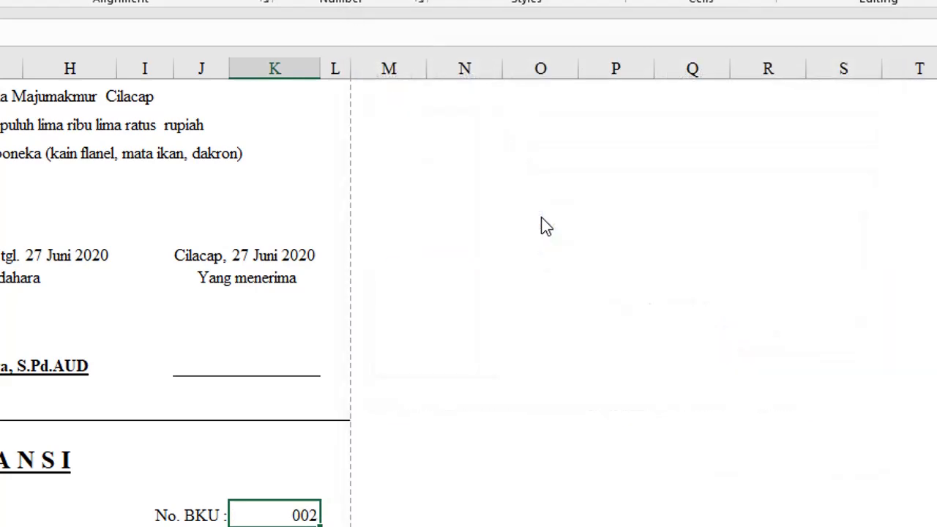
left_click(289, 513)
left_click(15, 0)
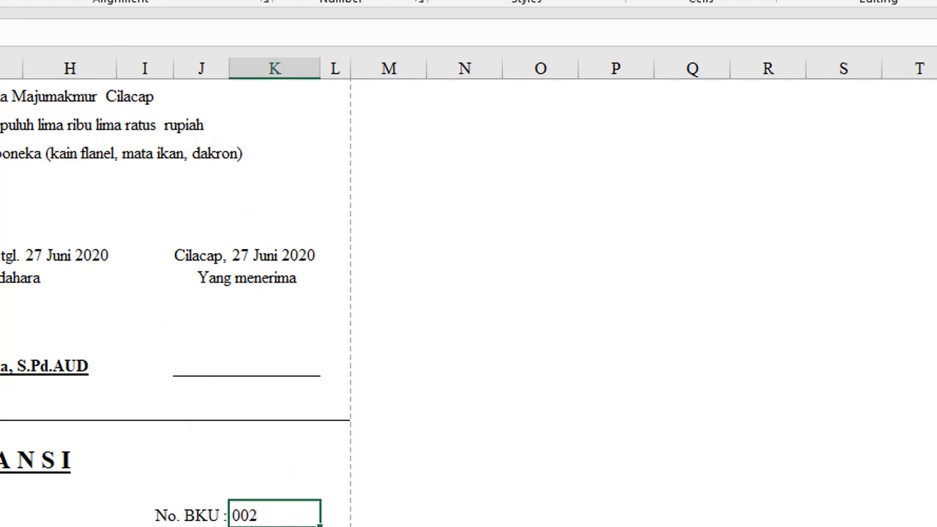
Review the custom number format code assigned to the No. BKU cell K24
left_click(278, 515)
left_click(421, 3)
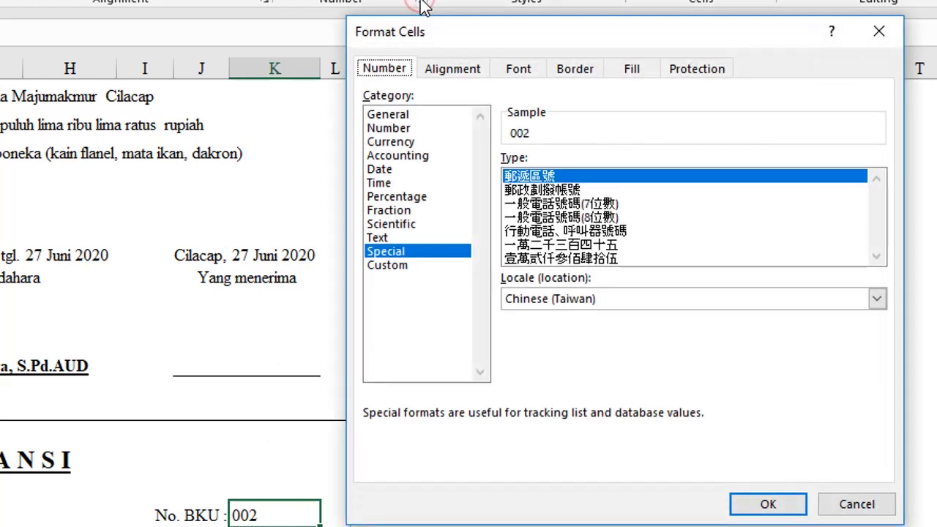
left_click(399, 265)
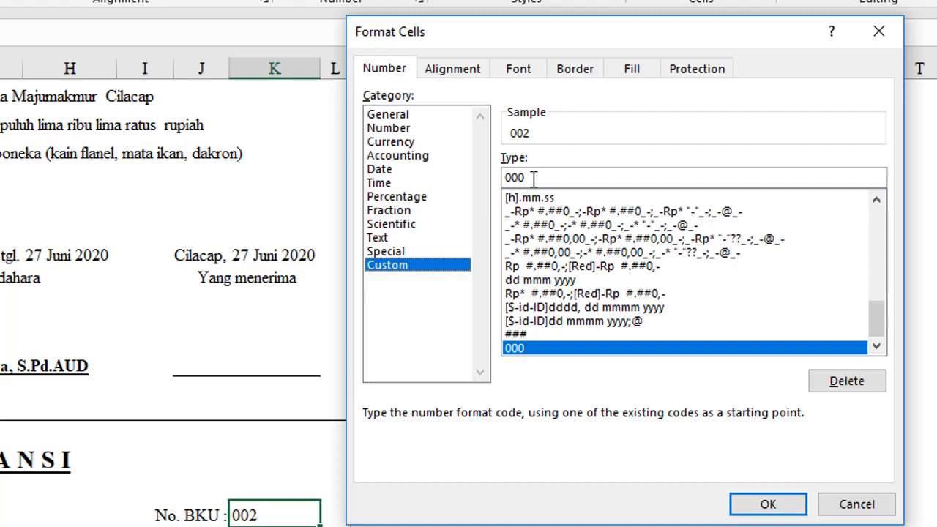
left_click(766, 502)
left_click(292, 468)
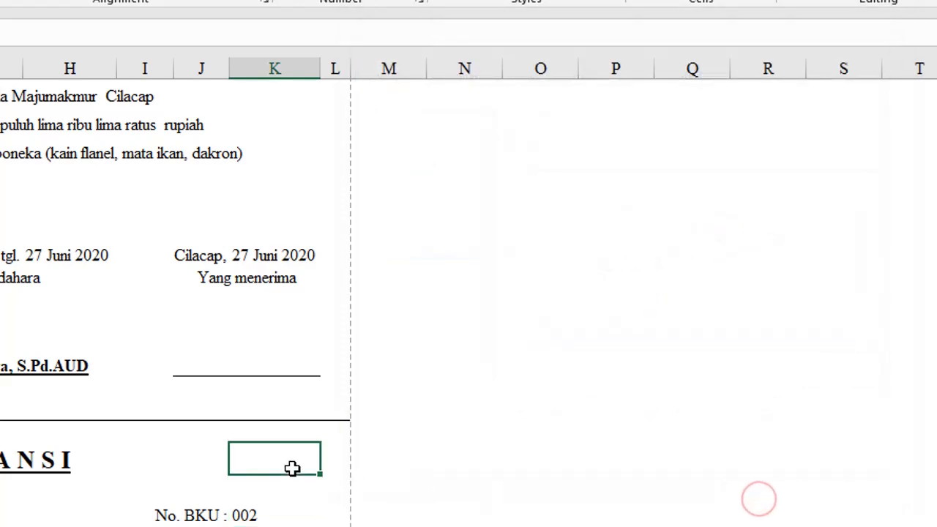
Set the second receipt's Jumlah amount in C31 to 2520000
scroll(268, 450, "down", 5)
scroll(267, 445, "down", 2)
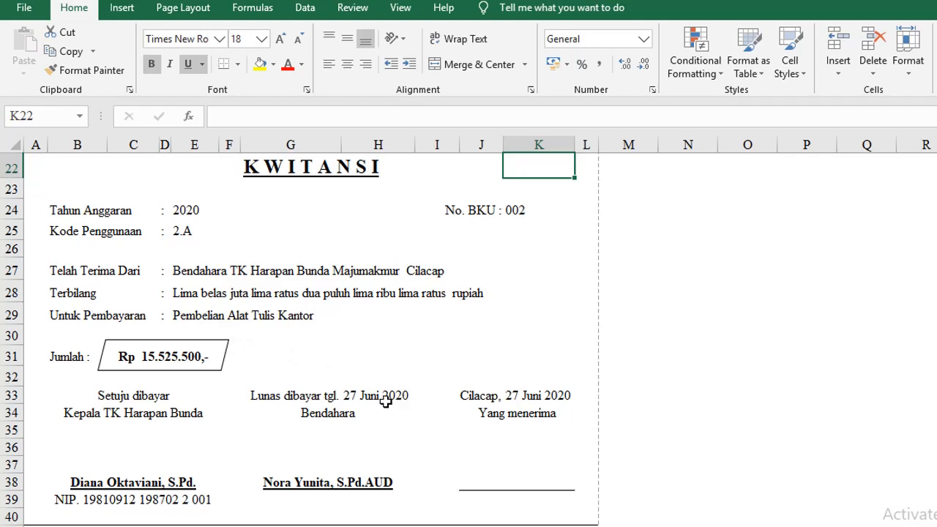
left_click(168, 357)
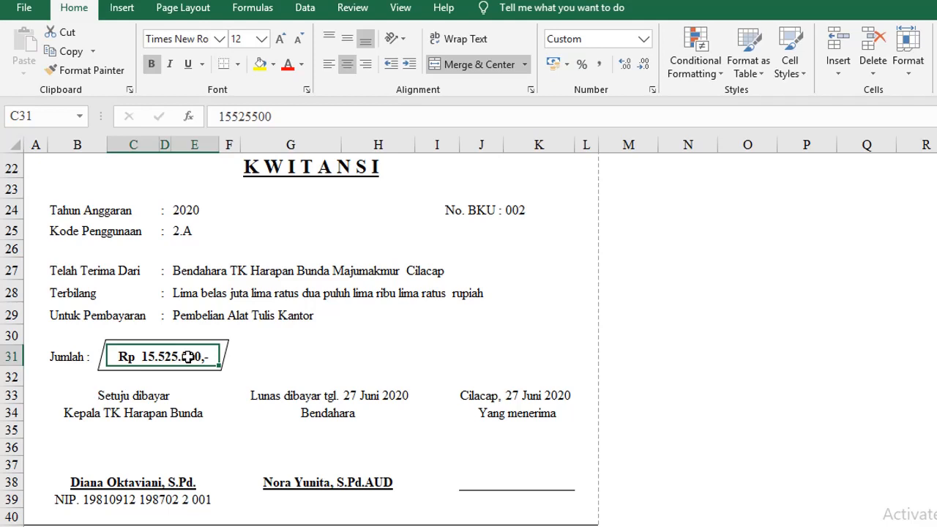
type("2.520.0")
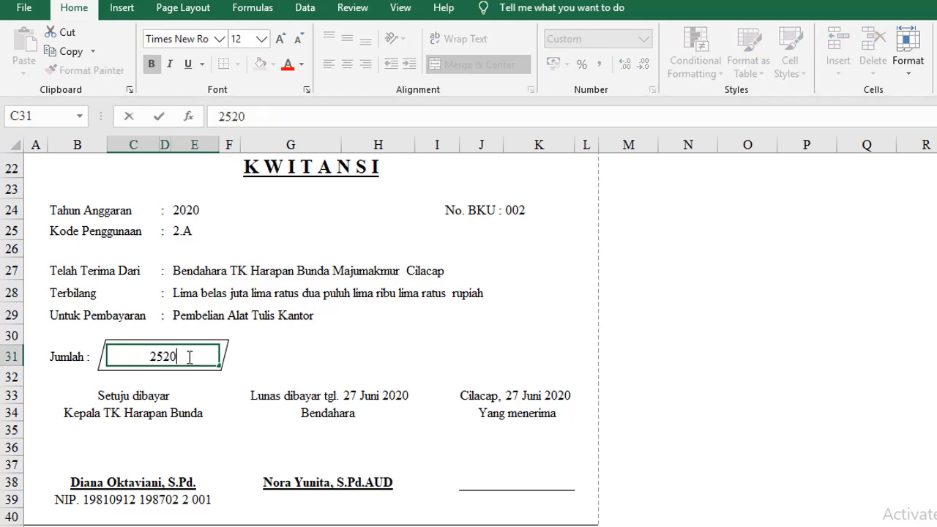
type("00")
key("Return")
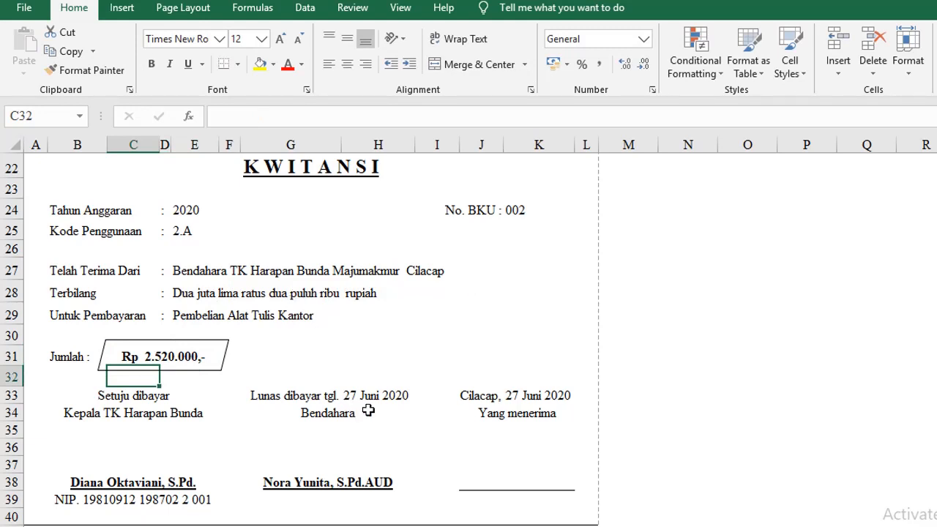
Set the second receipt's payment date in H33 to 29 June 2020
left_click(396, 397)
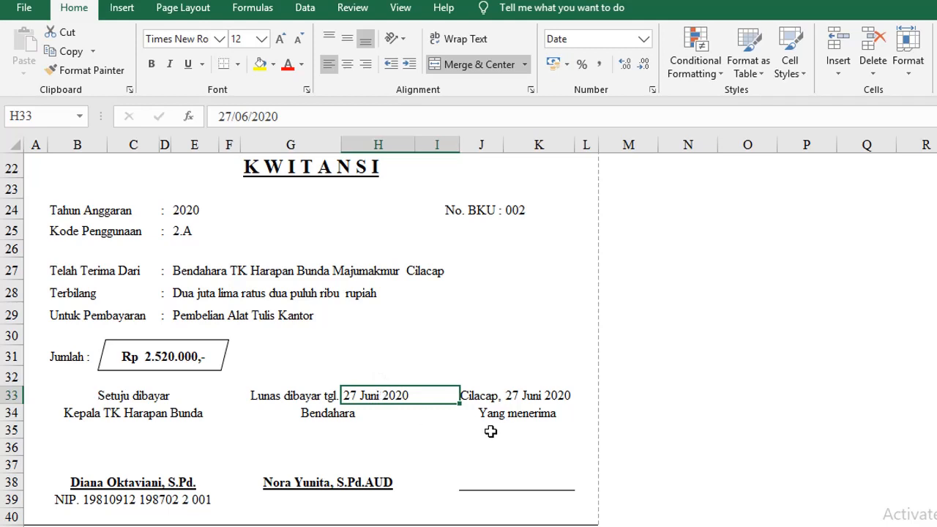
left_click(520, 401)
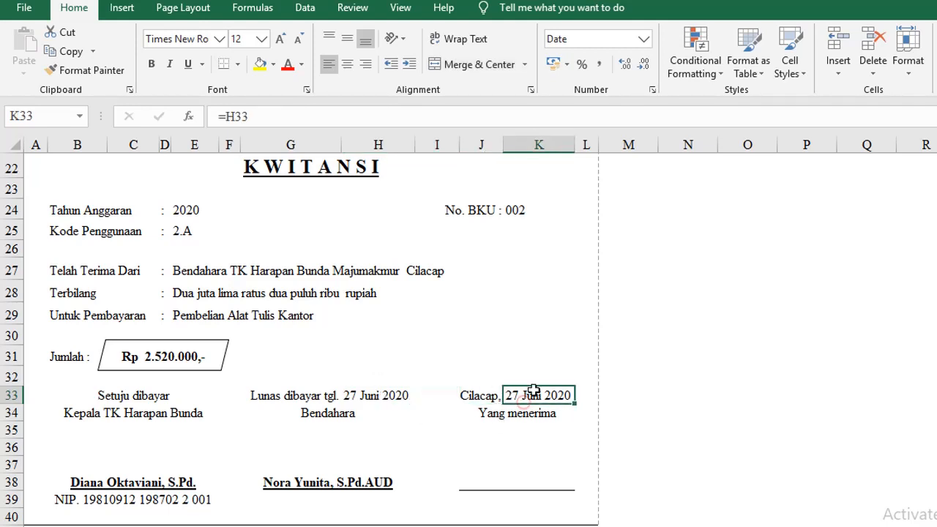
left_click(383, 395)
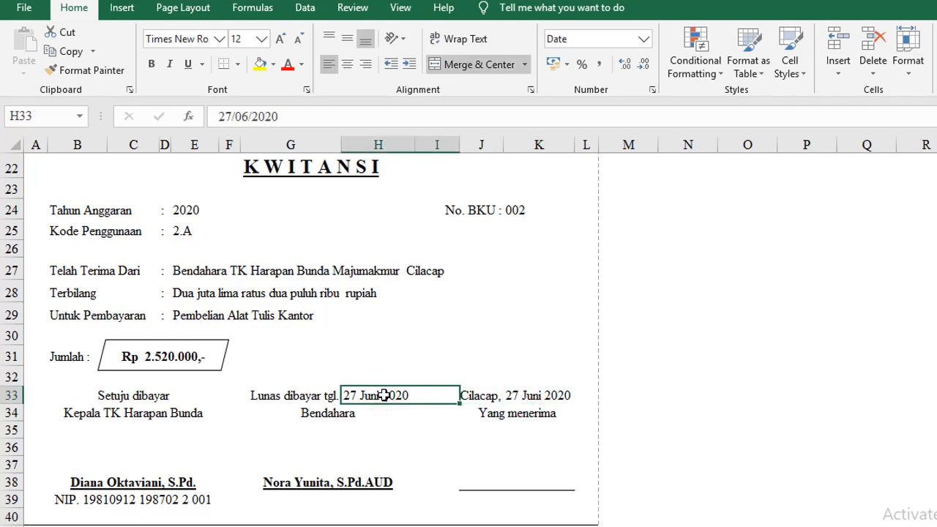
type("29")
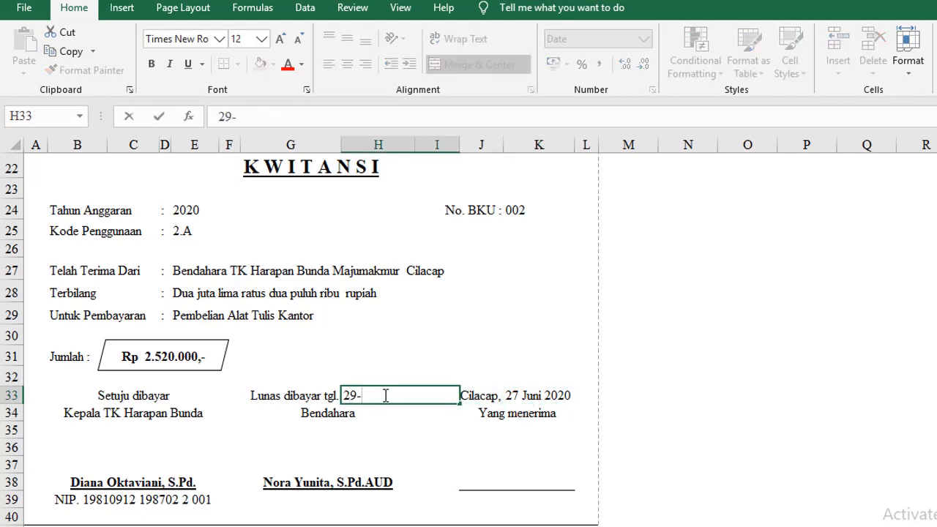
type("-6")
key("Return")
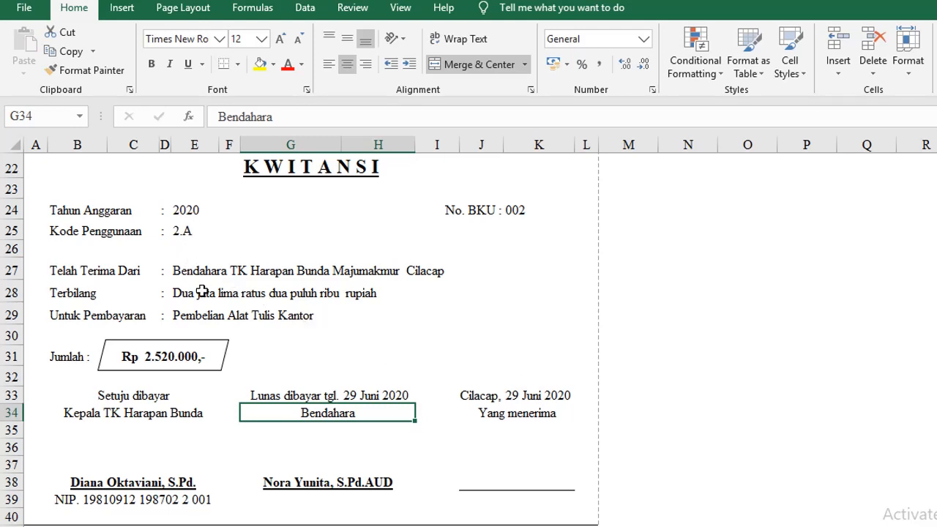
Copy the second receipt block A21:L40 and paste it directly below, starting at A41
scroll(201, 291, "up", 1)
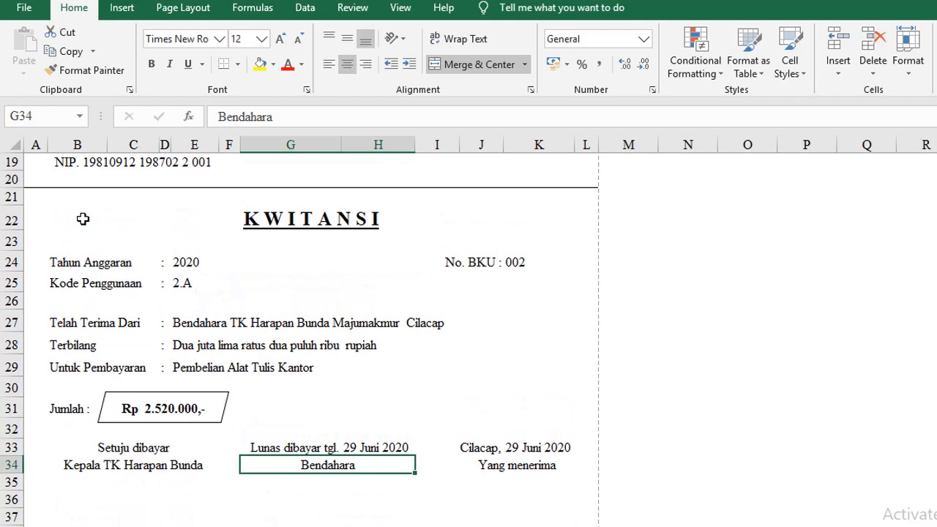
left_click(519, 263)
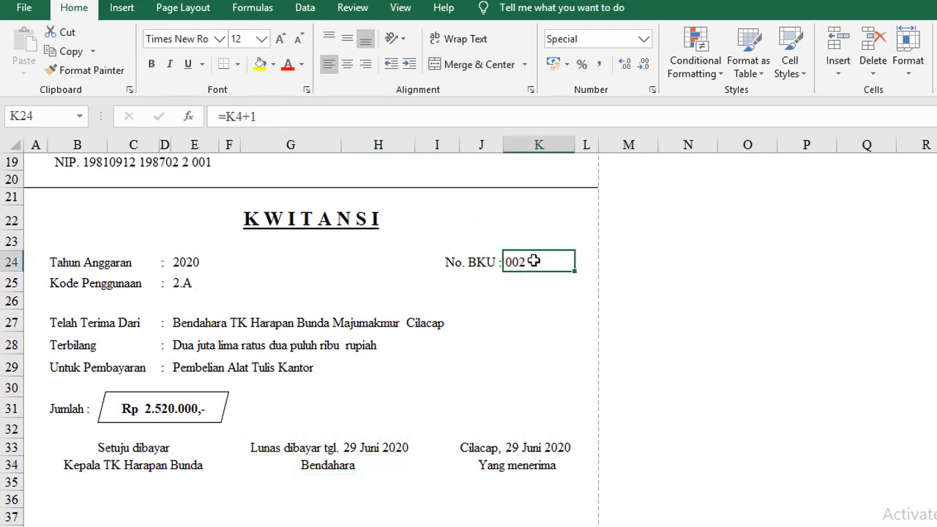
left_click(30, 198)
scroll(410, 300, "down", 2)
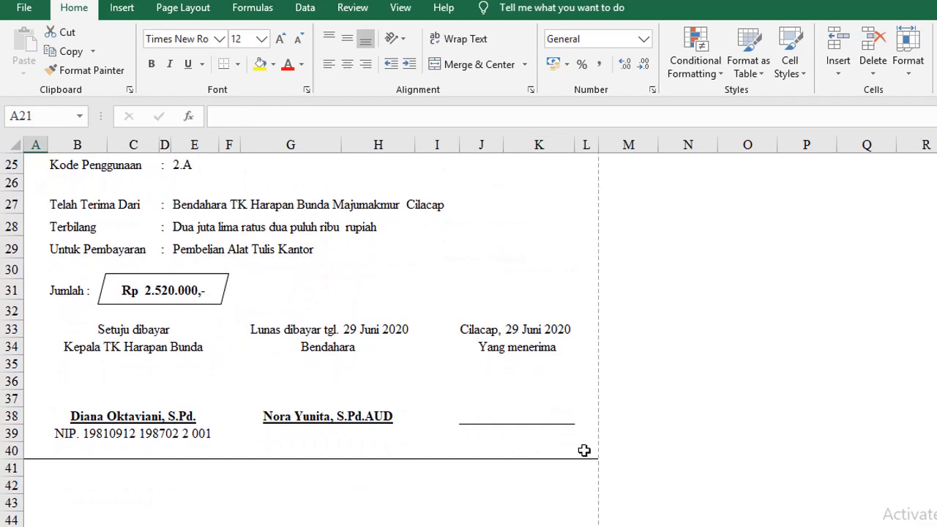
left_click_drag(584, 450, 586, 450)
key("ctrl+c")
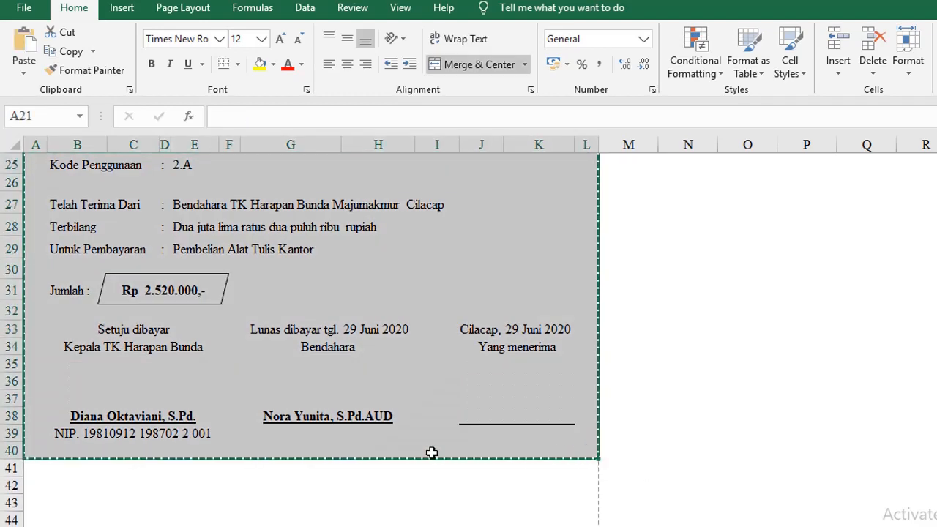
left_click(42, 466)
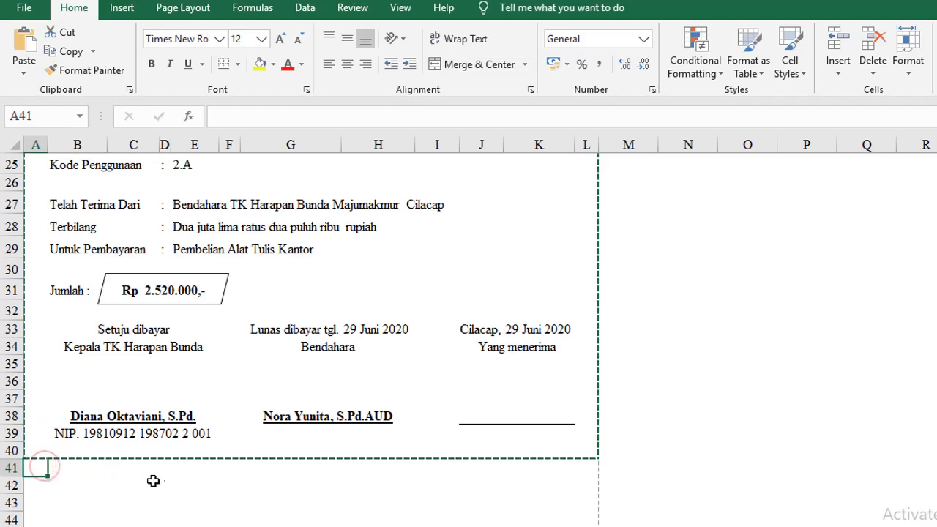
scroll(179, 437, "down", 3)
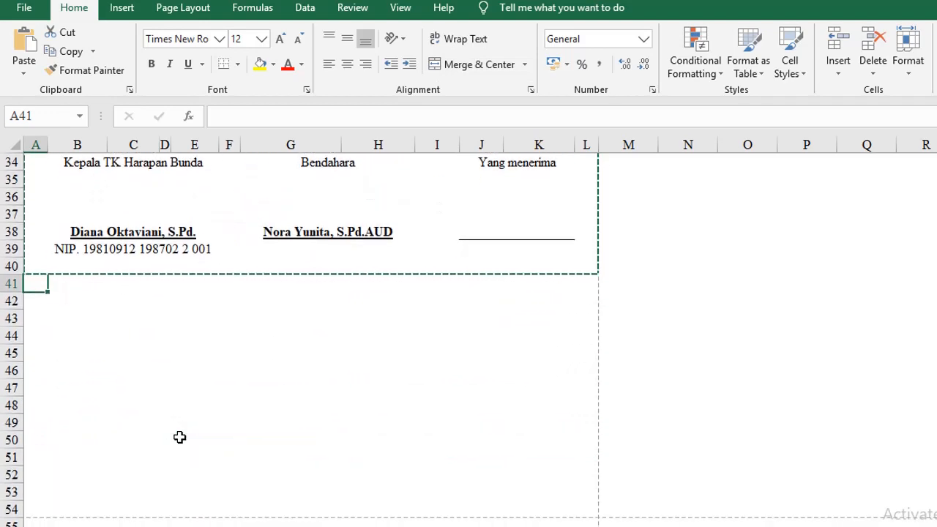
key("ctrl+v")
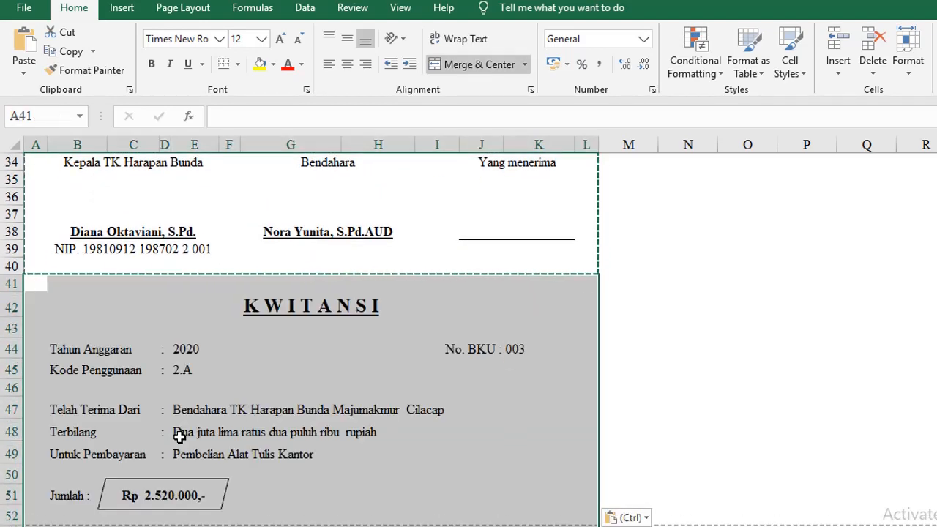
Inspect the No. BKU formula, Jumlah amount and payment date cells of the third receipt
left_click(520, 348)
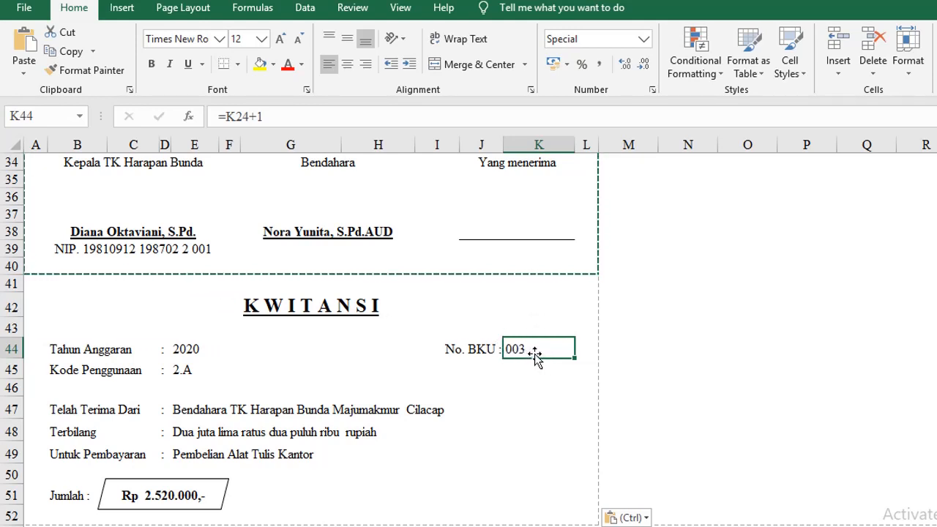
scroll(476, 382, "down", 2)
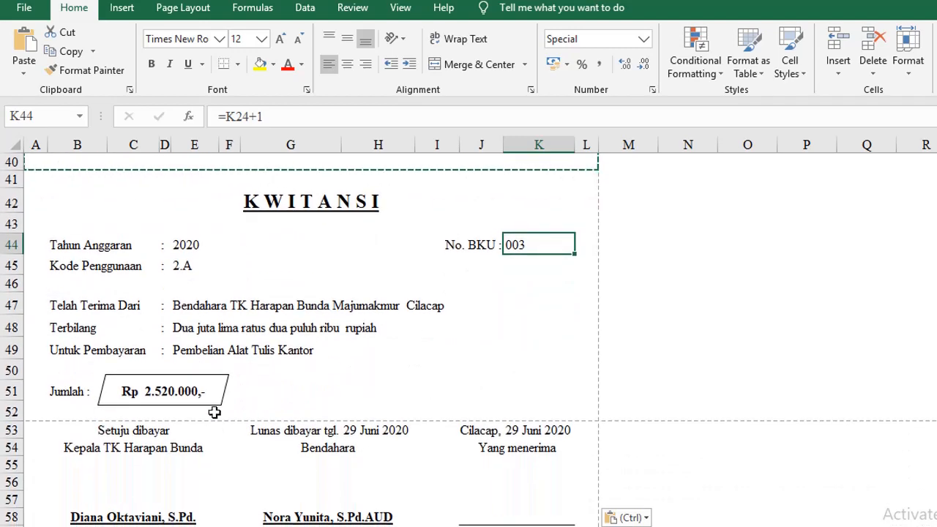
left_click(171, 394)
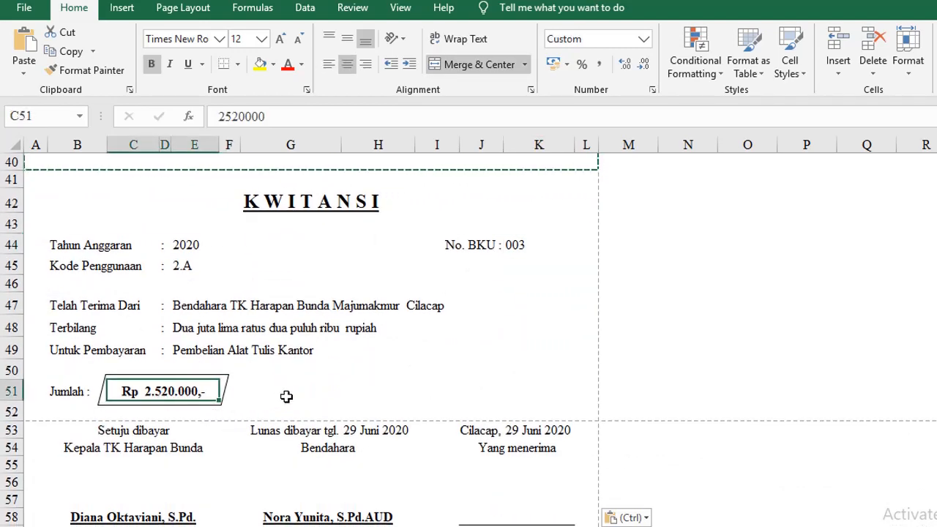
left_click(351, 432)
Examine the stacked receipts and the page breaks down the sheet, and select cell A41 at the start of the third receipt
scroll(272, 344, "up", 8)
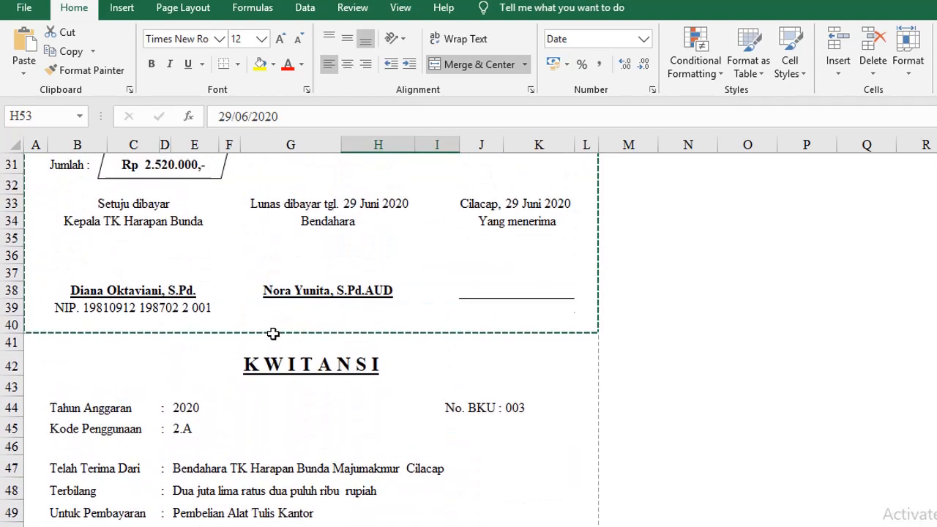
scroll(272, 334, "up", 2)
left_click(680, 281)
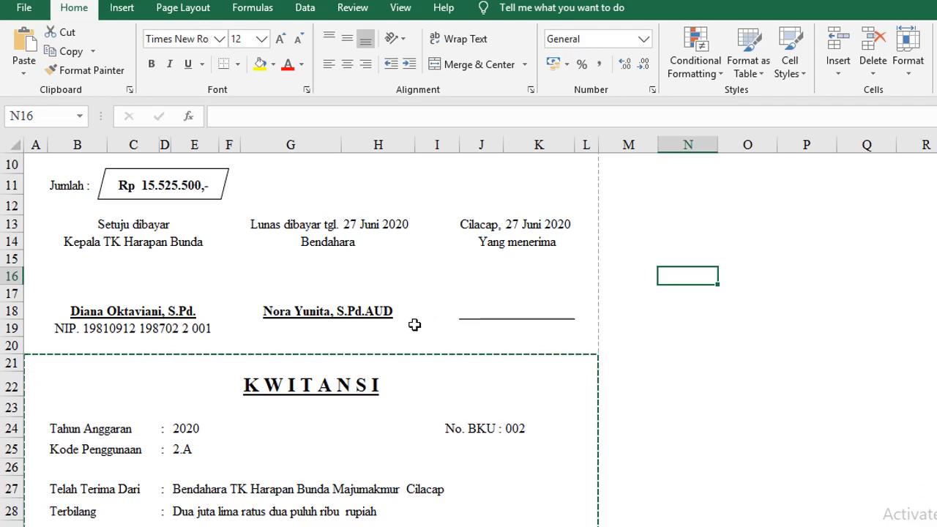
left_click(537, 364)
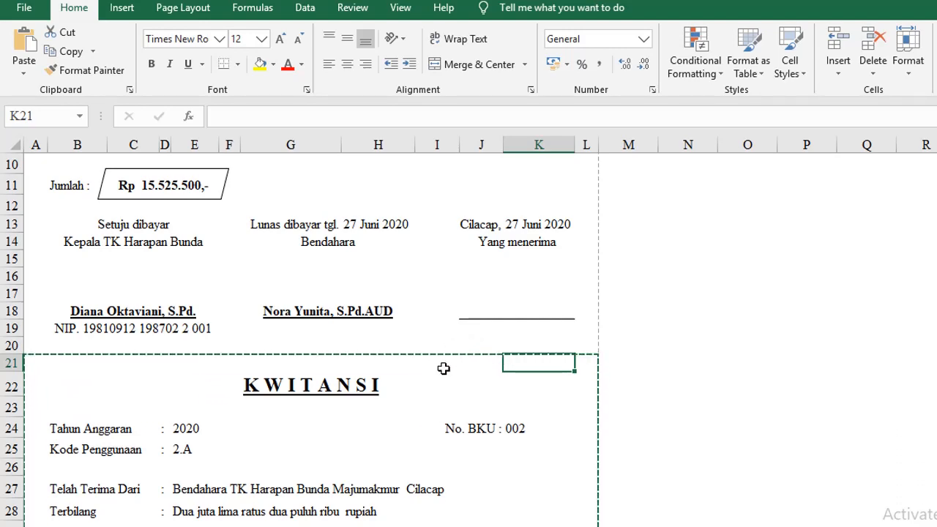
scroll(444, 368, "down", 12)
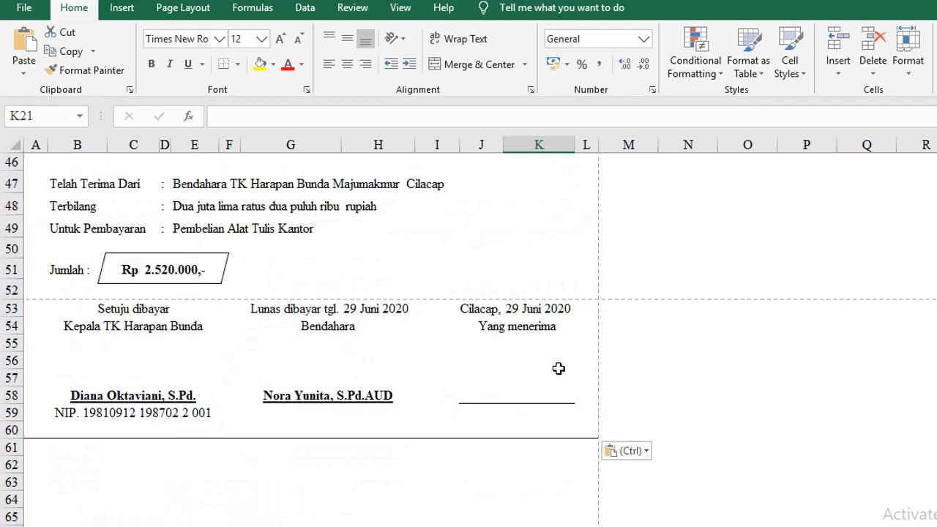
left_click(655, 313)
scroll(300, 322, "down", 6)
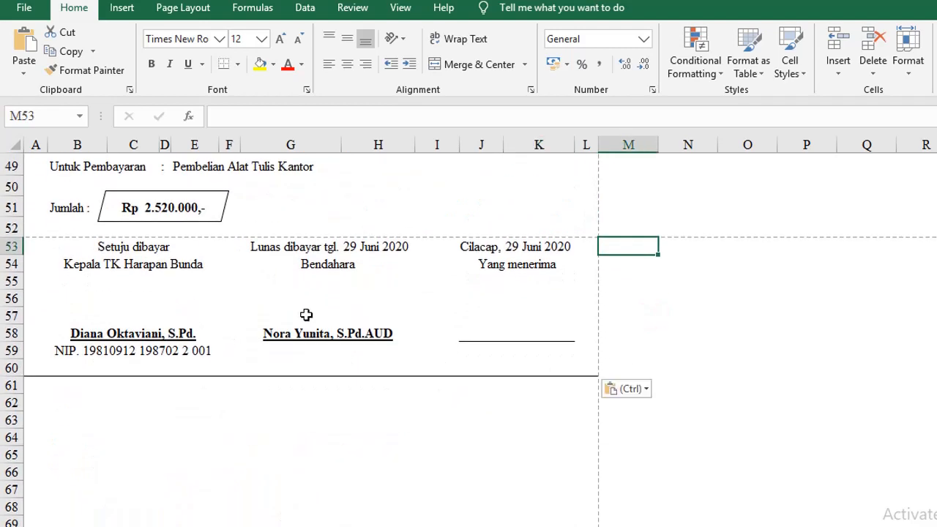
scroll(289, 352, "down", 14)
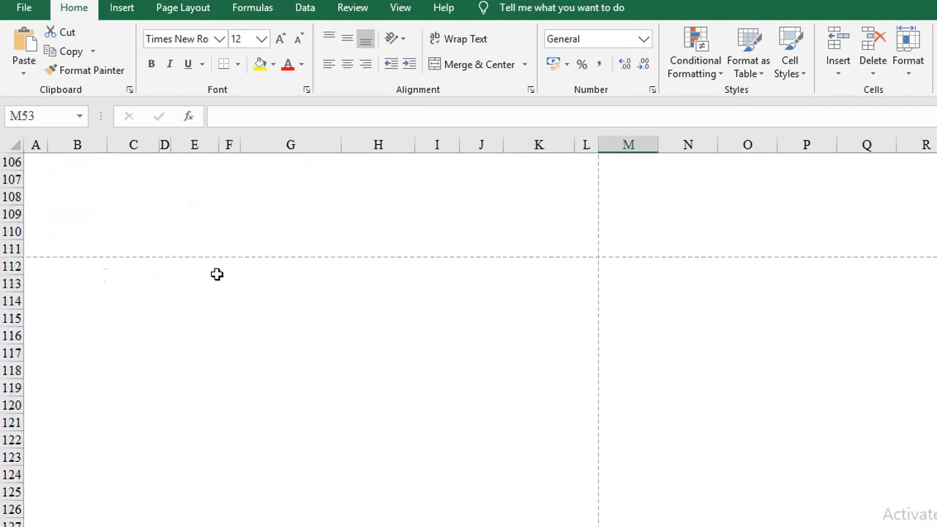
scroll(299, 276, "up", 20)
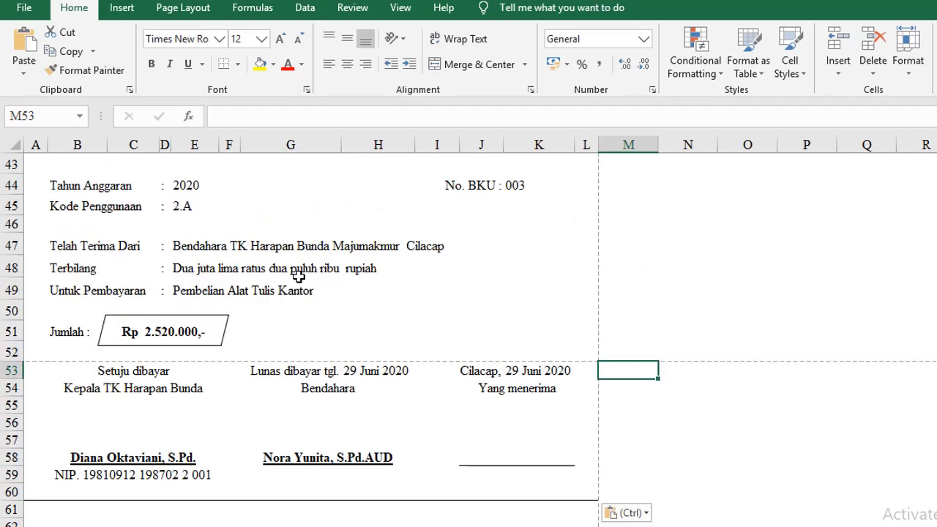
left_click(38, 343)
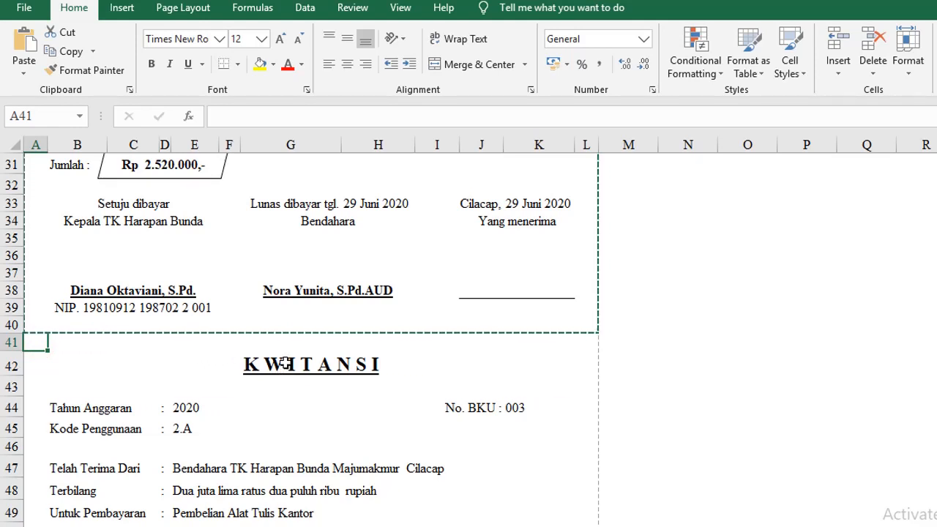
Check in the print preview how the stacked receipts fit on the Legal page, and return to the sheet
left_click(25, 11)
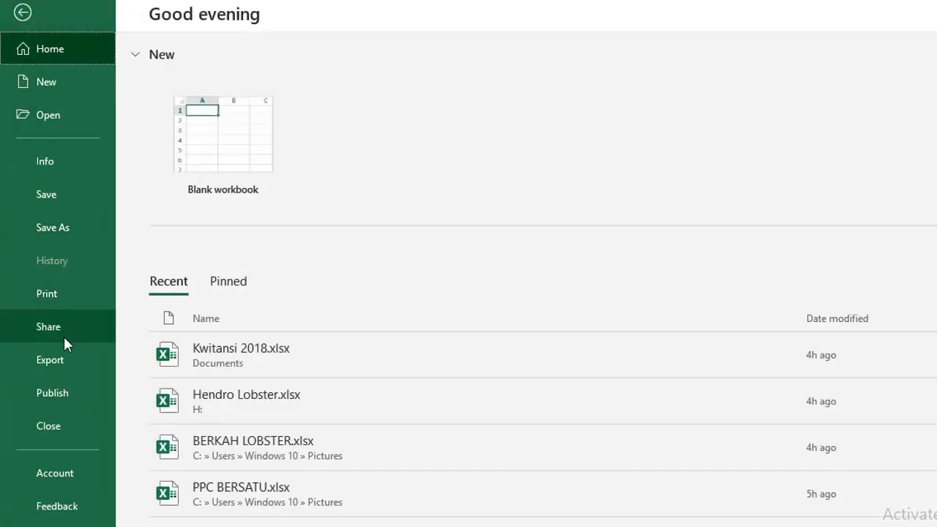
left_click(50, 297)
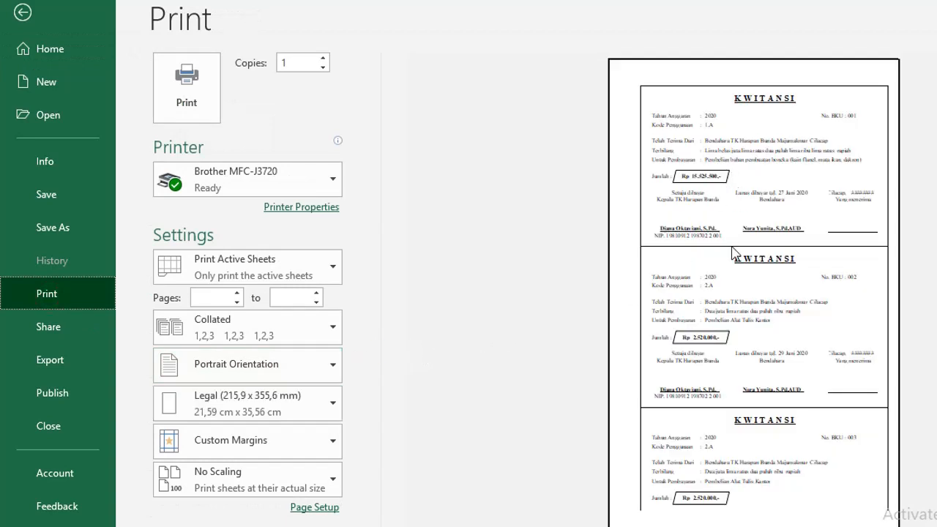
left_click(24, 17)
Insert a page break above row 21, so that the second receipt starts on a new page
scroll(270, 254, "up", 10)
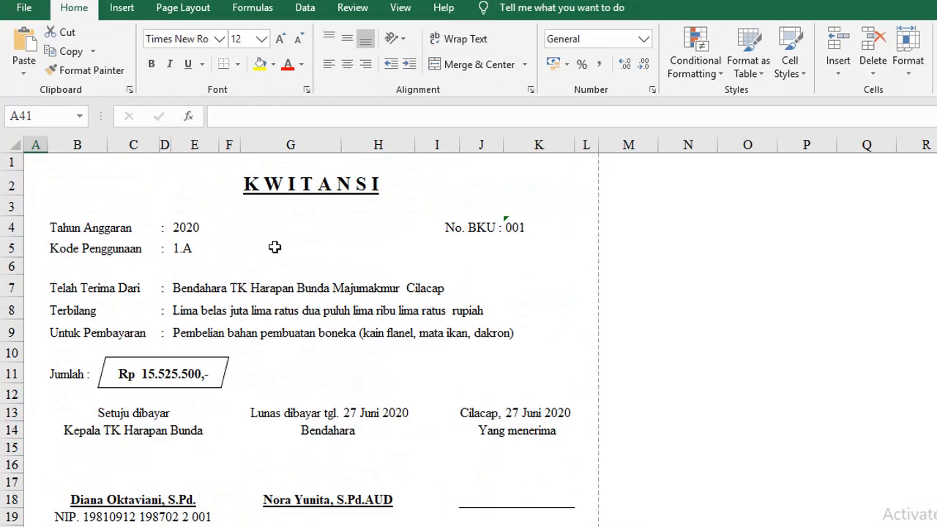
scroll(274, 247, "down", 4)
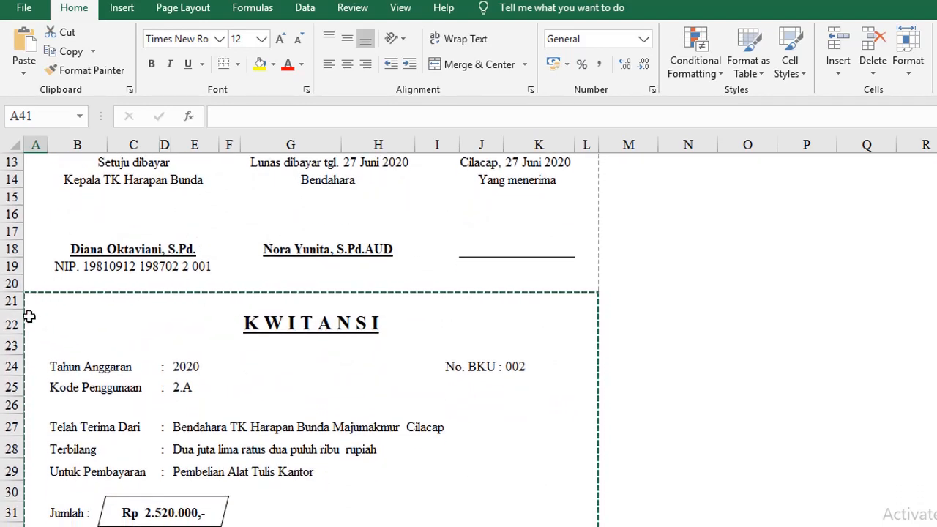
left_click(67, 303)
left_click(33, 301)
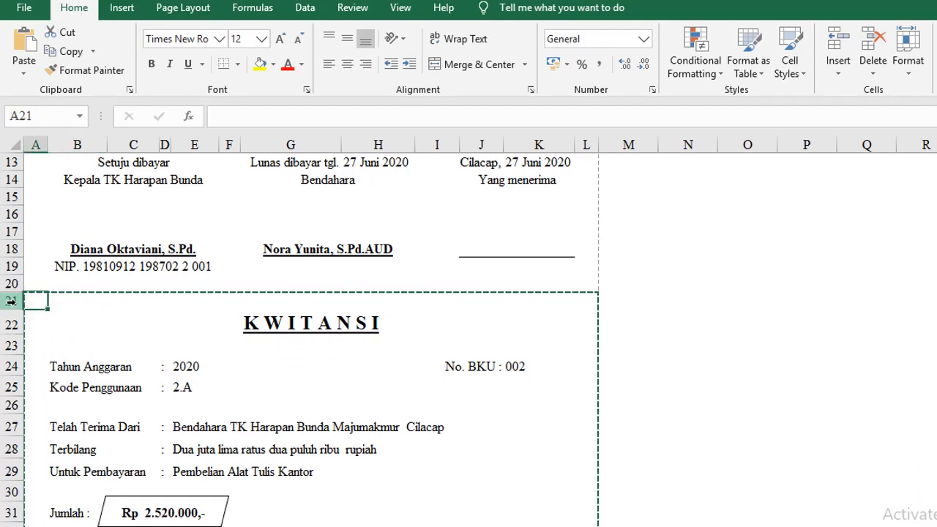
left_click(11, 301)
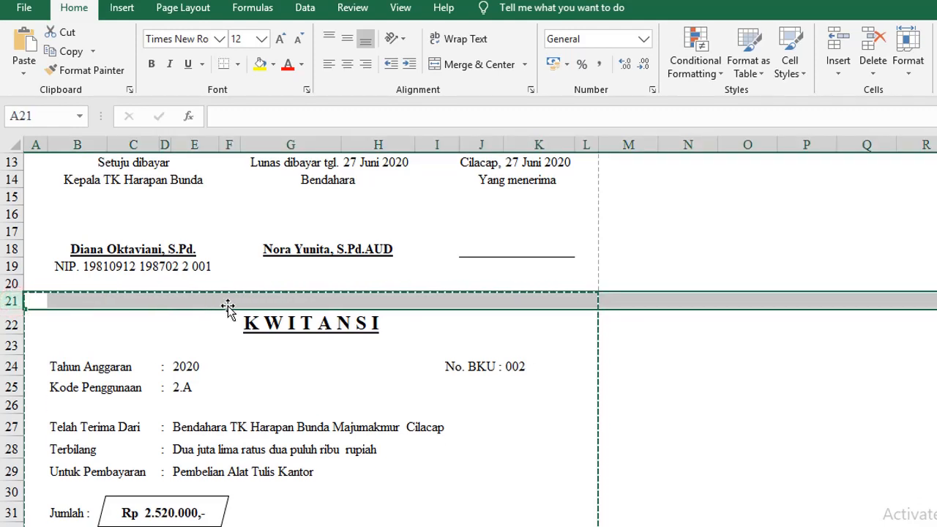
left_click(183, 11)
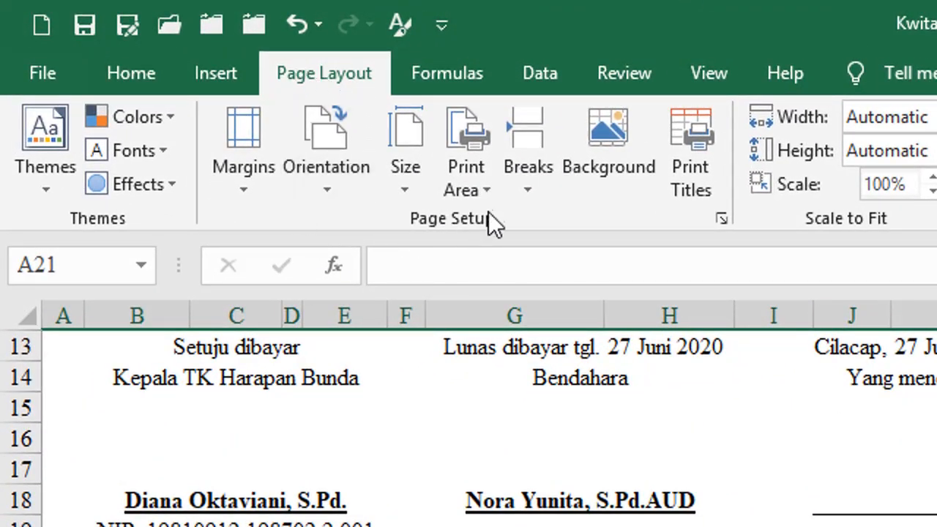
left_click(525, 189)
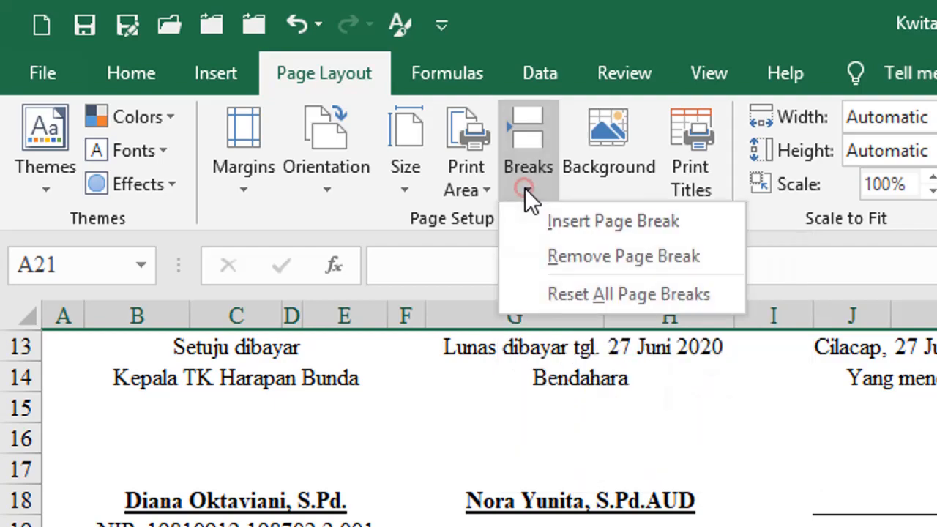
left_click(573, 221)
left_click(308, 460)
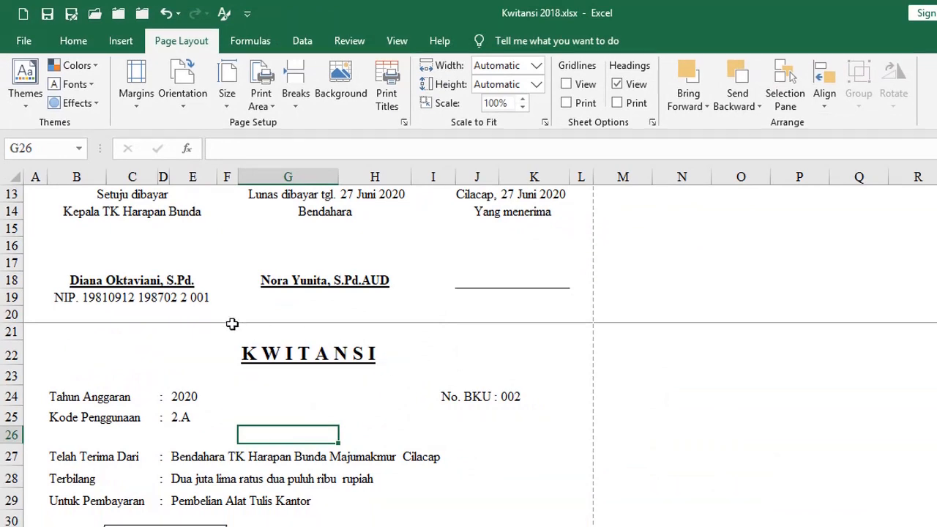
left_click(193, 333)
Look over the second and third receipts and check the print preview of the page starting with receipt 002
scroll(193, 334, "down", 7)
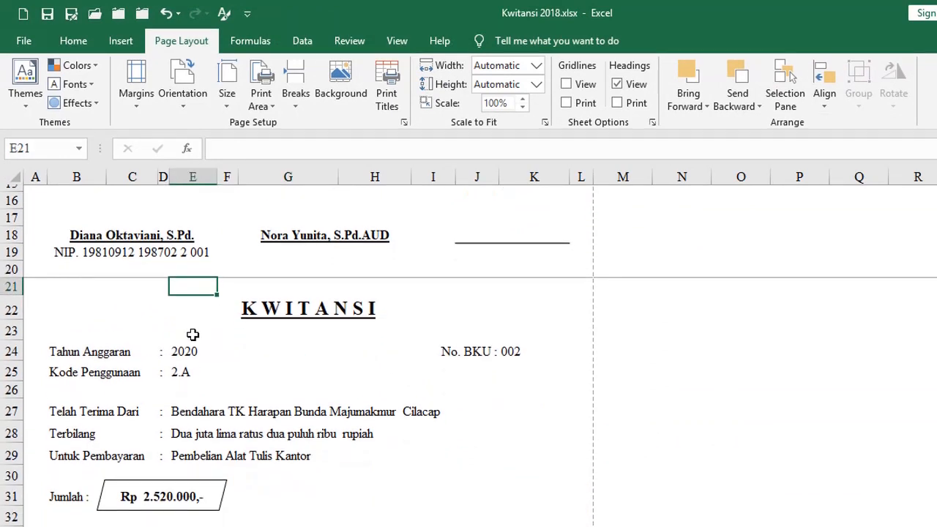
scroll(300, 321, "down", 3)
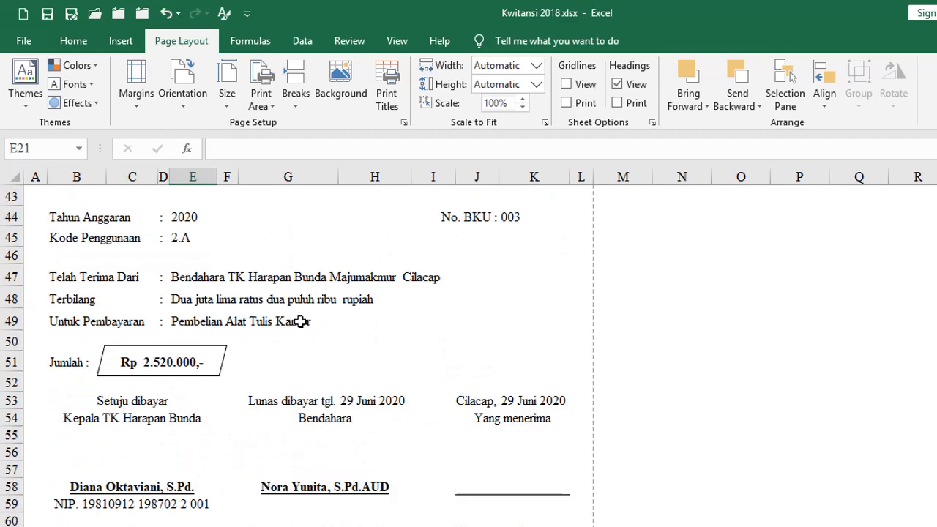
scroll(300, 321, "up", 2)
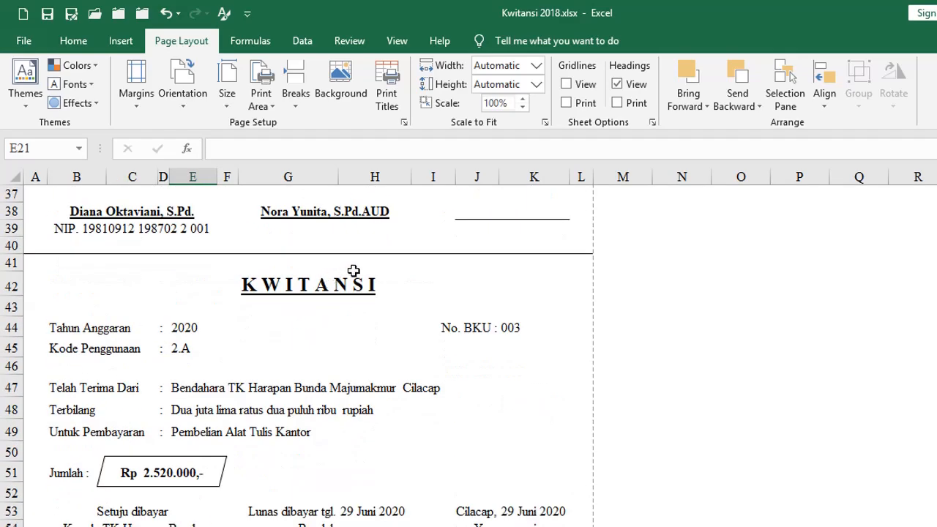
left_click(24, 41)
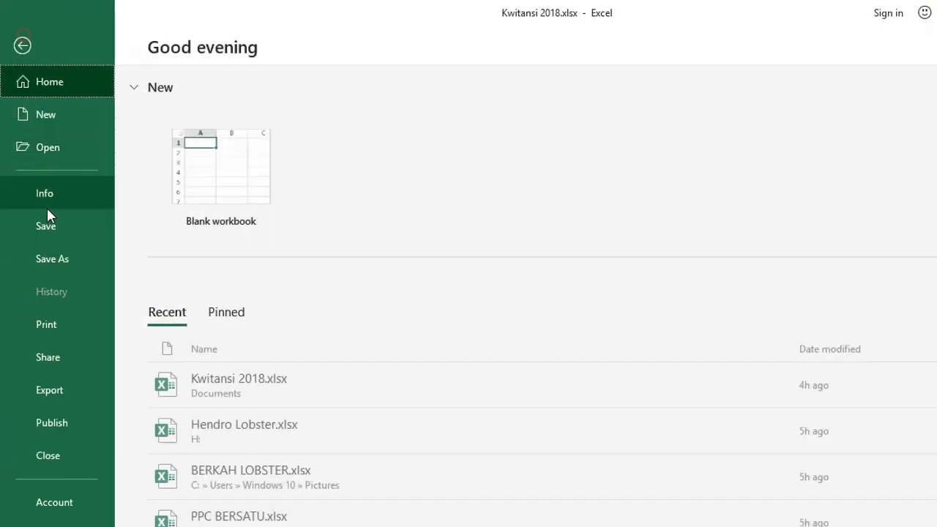
left_click(55, 330)
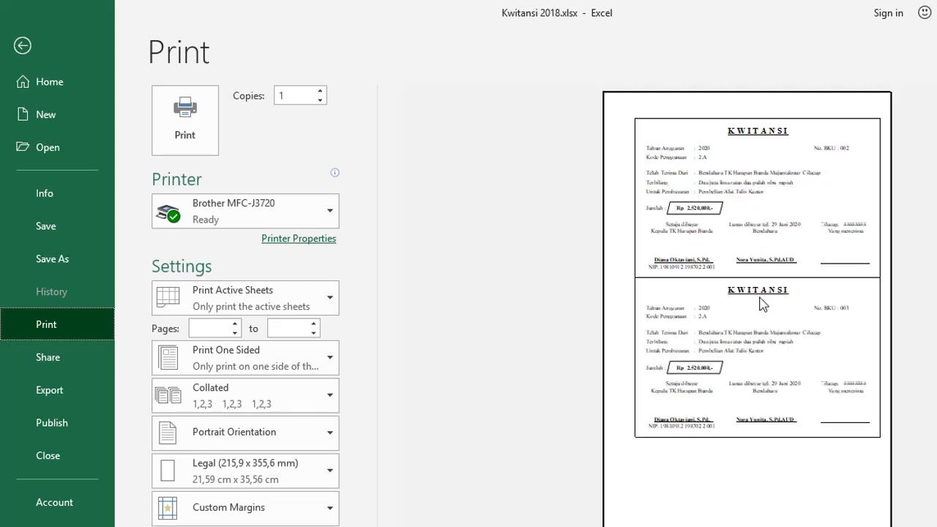
left_click(23, 47)
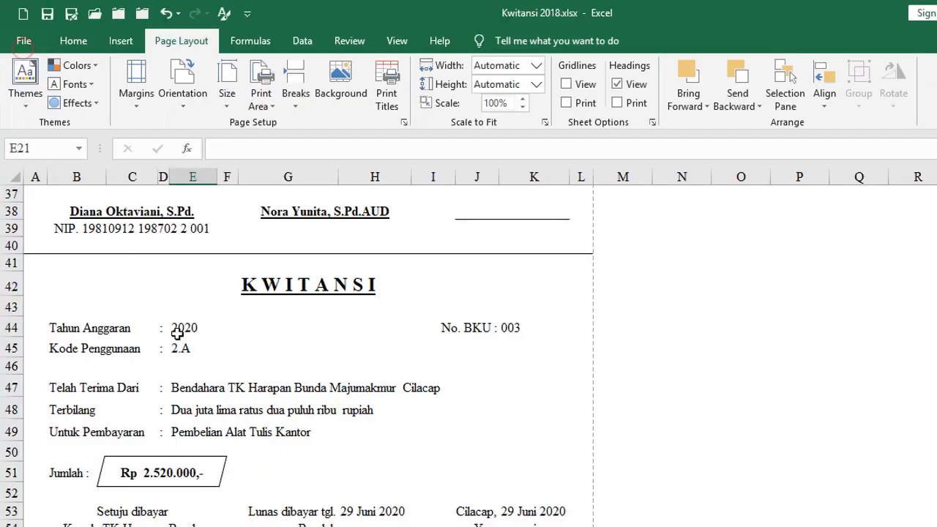
Insert a page break above row 41, so that the third receipt starts on its own page
scroll(178, 333, "down", 3)
scroll(178, 337, "up", 3)
left_click(10, 262)
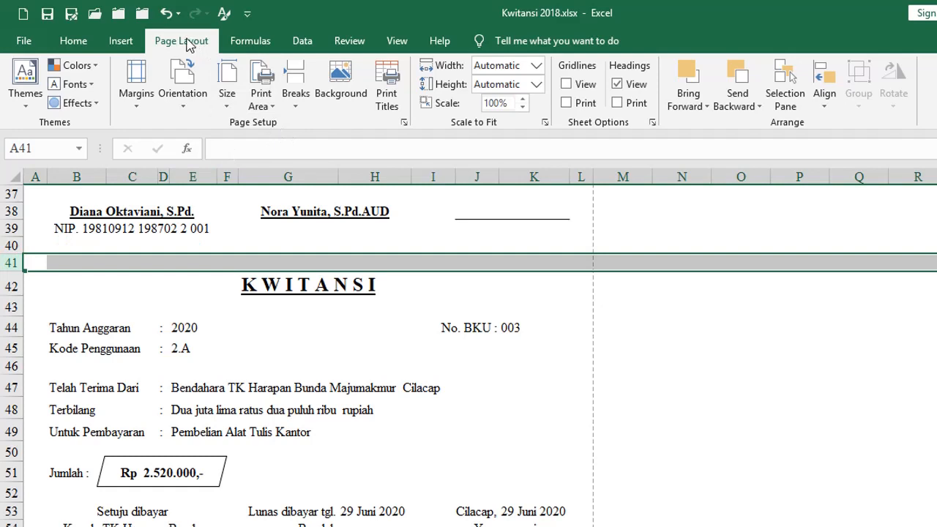
left_click(295, 103)
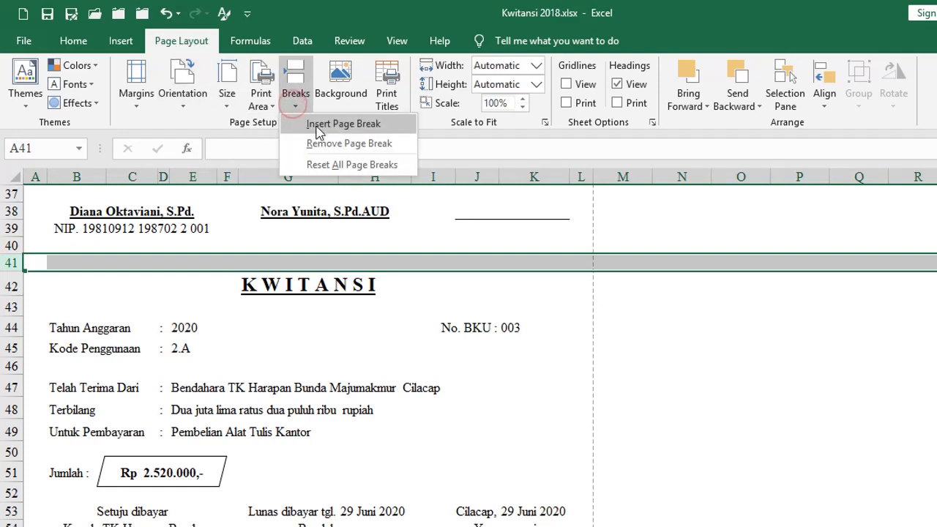
left_click(319, 130)
left_click(364, 337)
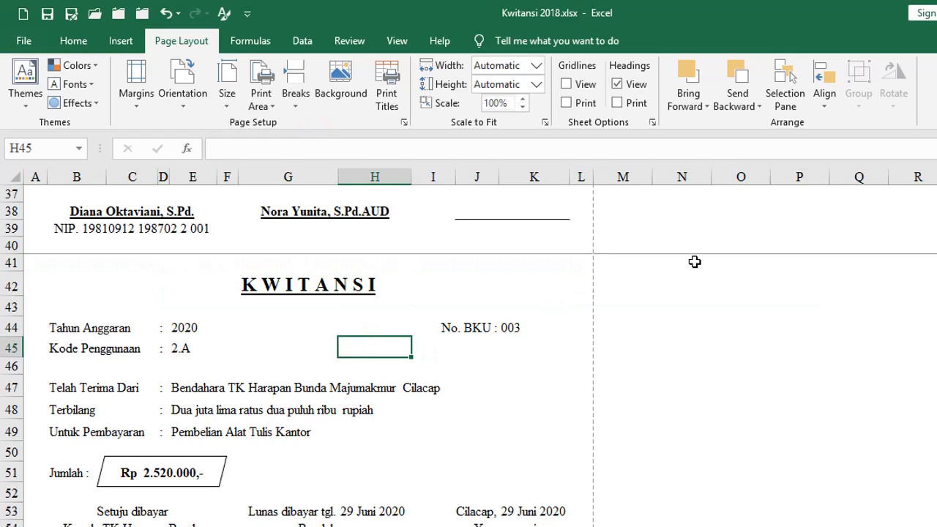
Check the second receipt's separate page in the print preview and return to the sheet
left_click(24, 41)
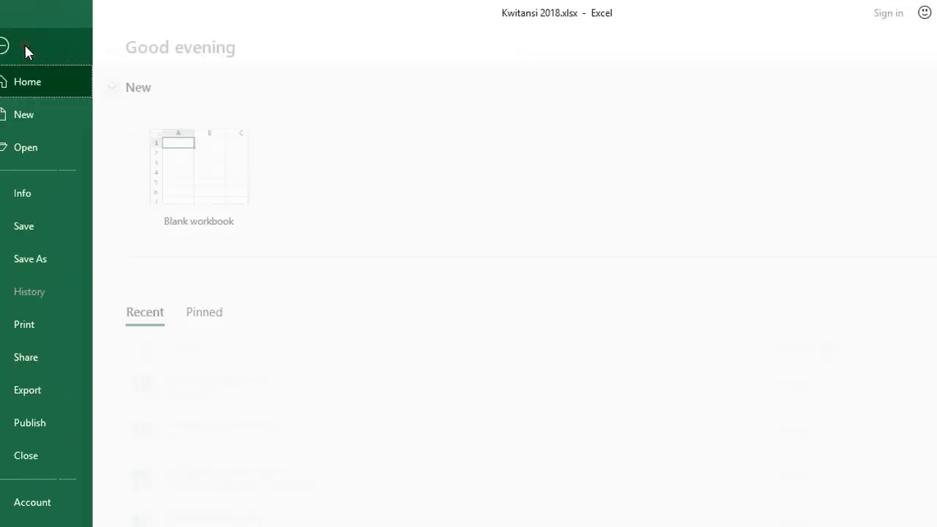
left_click(54, 324)
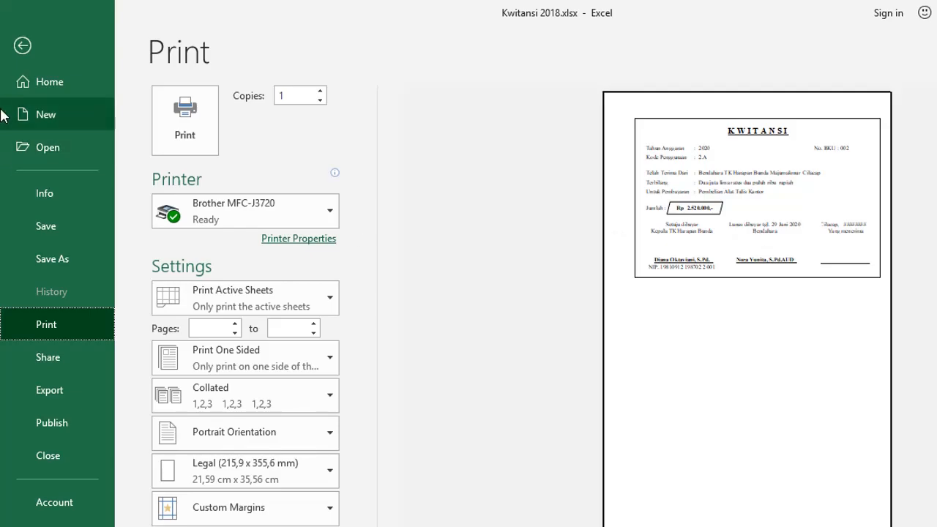
left_click(22, 46)
Remove the page break above row 21, between the first and second receipts
scroll(188, 306, "up", 8)
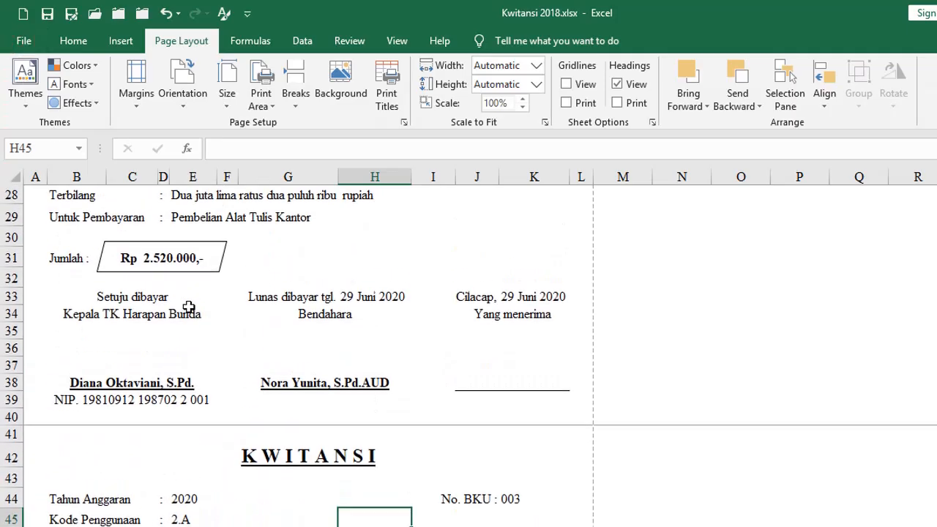
scroll(27, 359, "up", 1)
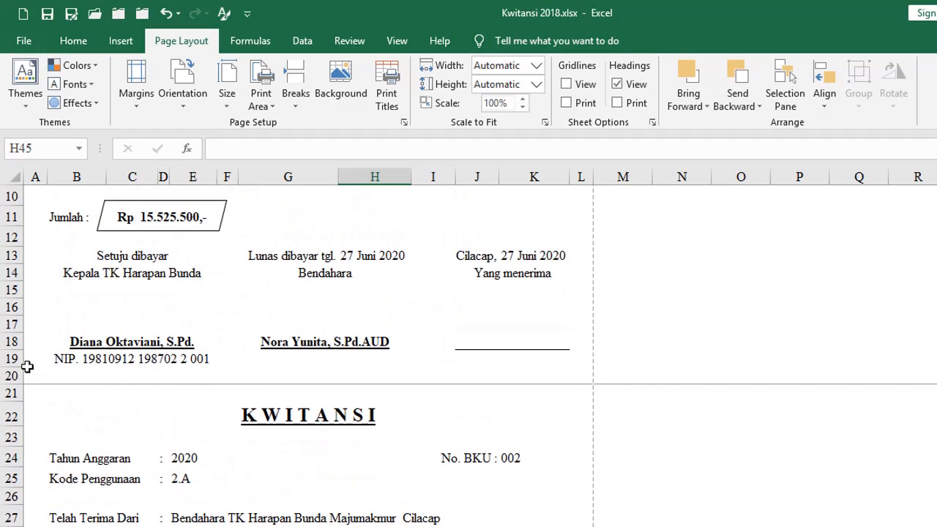
left_click(14, 396)
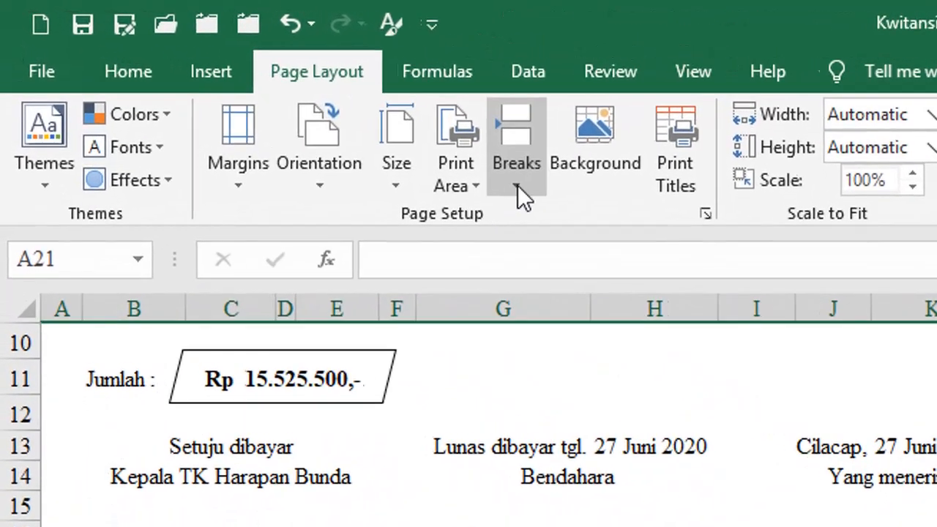
left_click(338, 116)
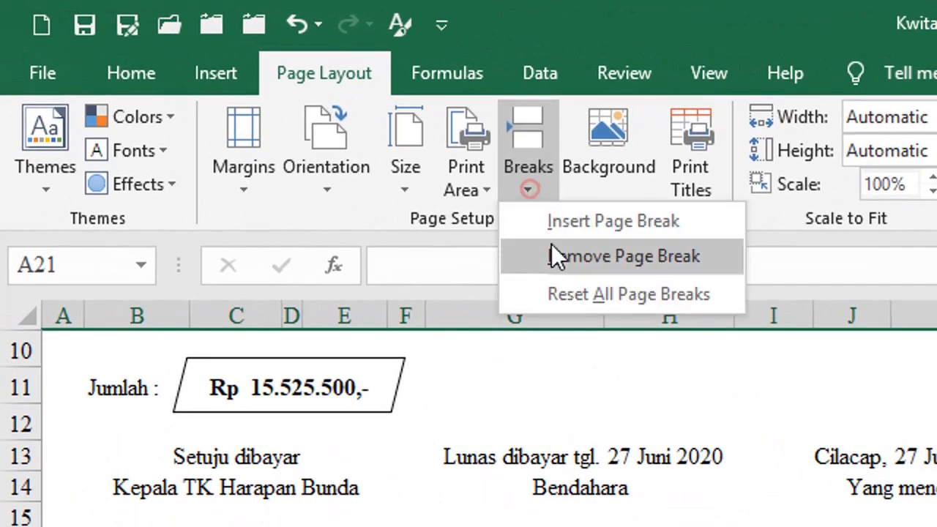
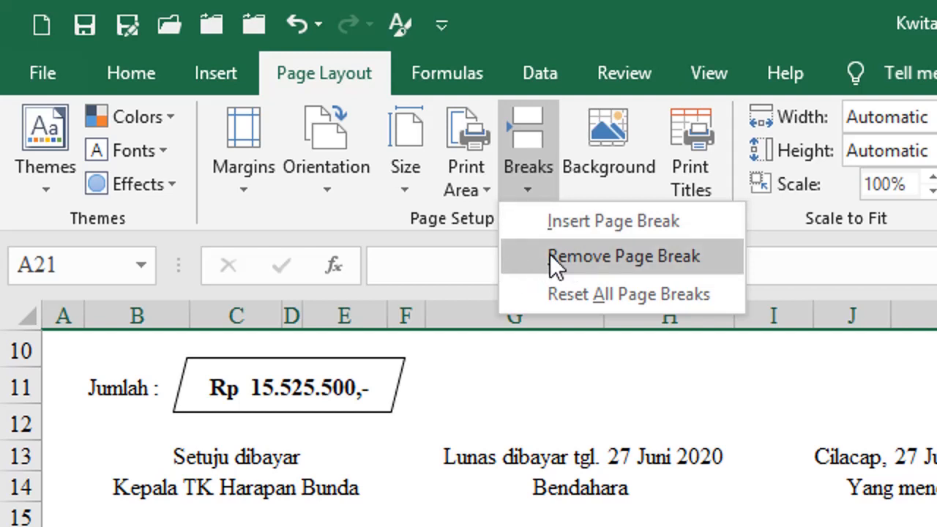
left_click(550, 254)
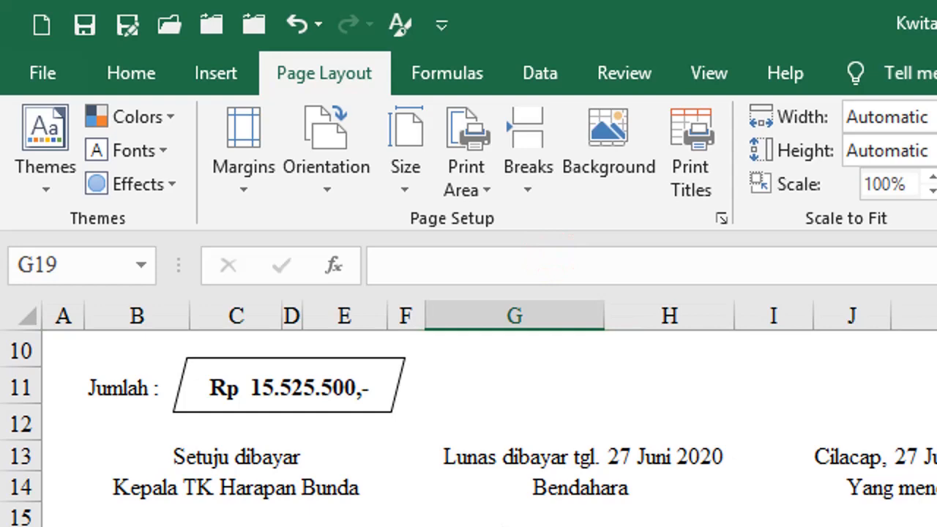
Remove the page break above row 41, between the second and third receipts
scroll(468, 424, "down", 7)
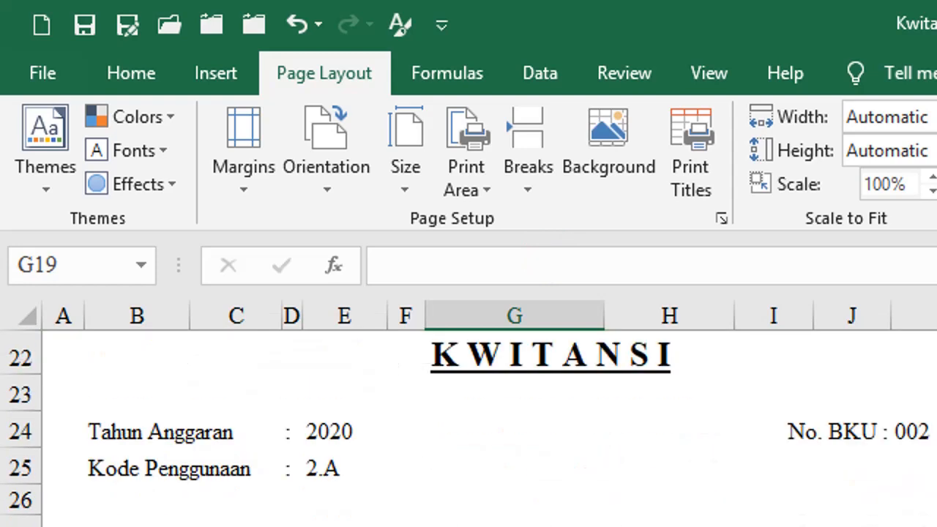
left_click(35, 362)
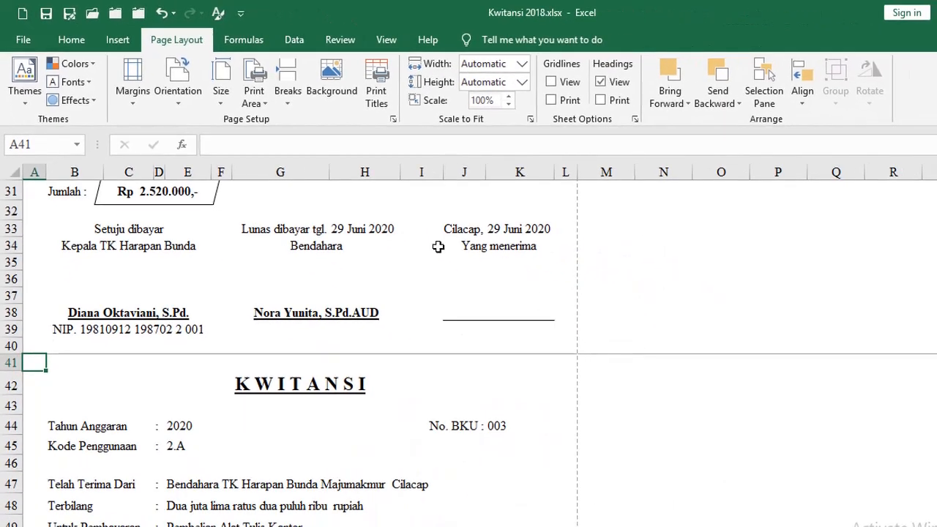
left_click(287, 98)
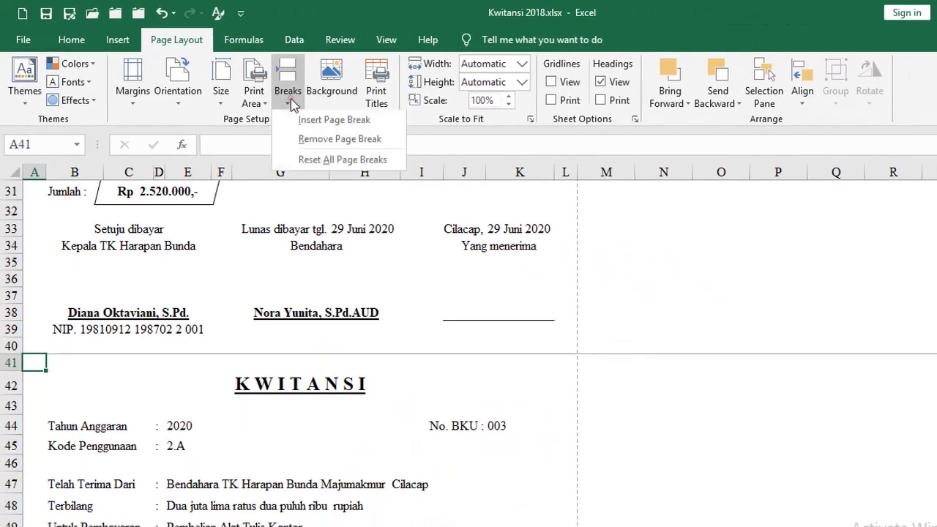
left_click(312, 139)
left_click(290, 297)
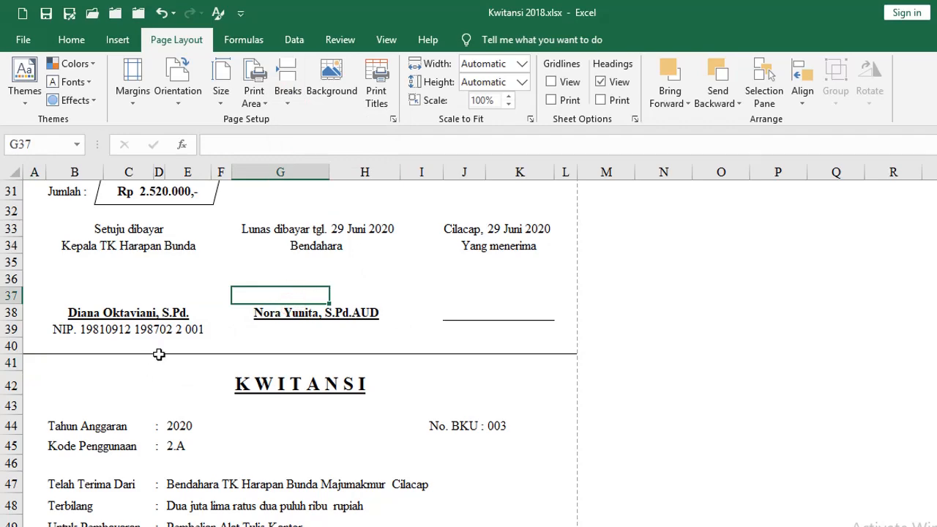
Select cell A1, switch the sheet to Page Break Preview and look down the receipts on page 1
scroll(205, 324, "up", 6)
scroll(205, 325, "up", 4)
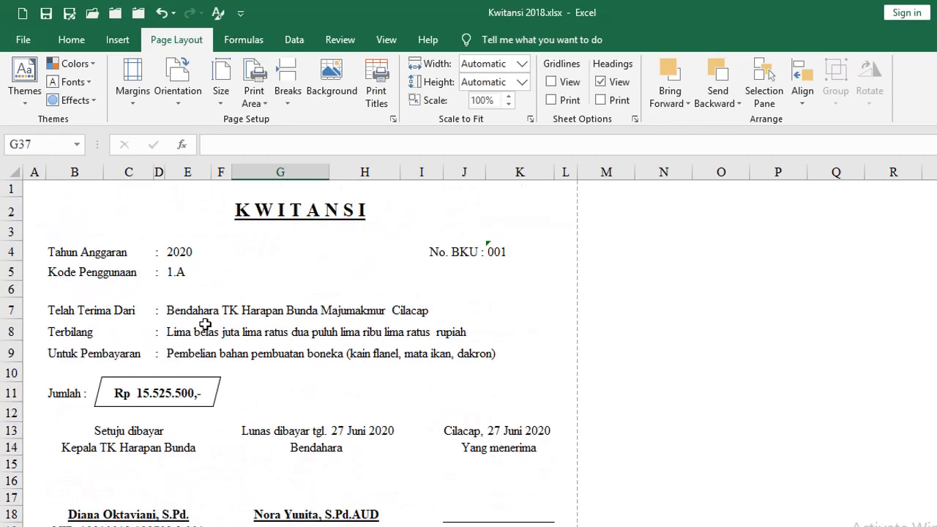
left_click(39, 192)
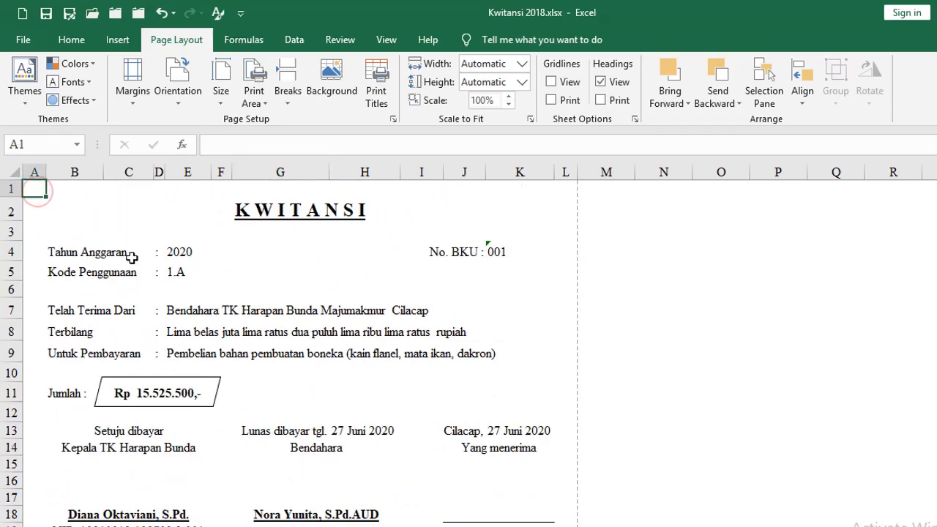
left_click(386, 42)
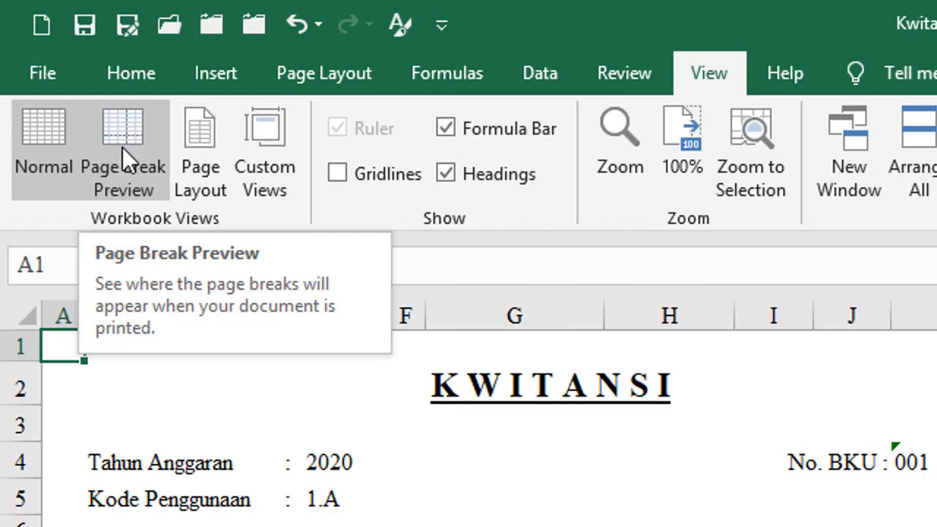
left_click(122, 147)
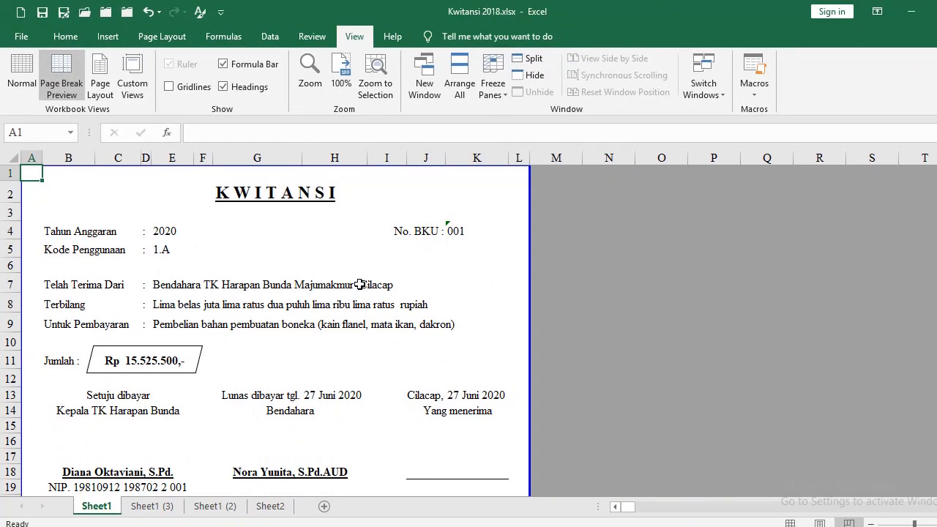
scroll(359, 284, "down", 5)
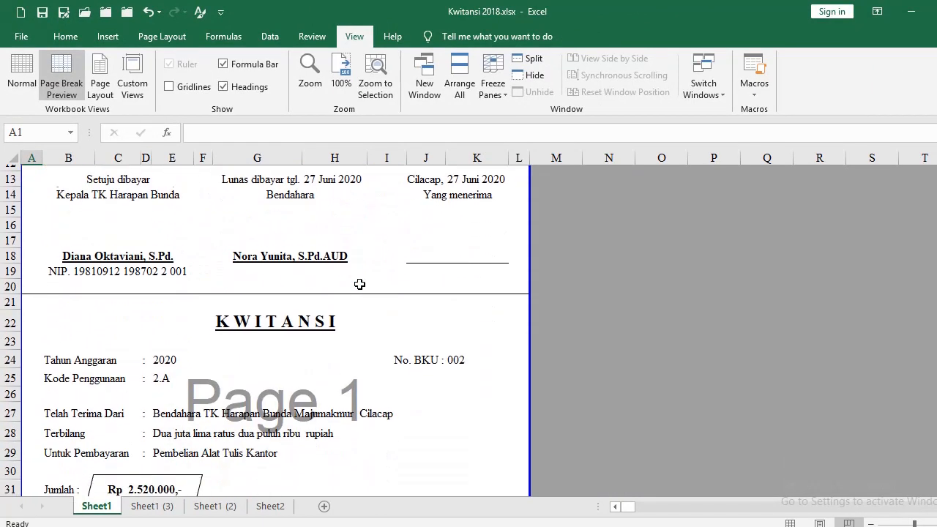
Examine where the page break falls relative to the three receipts
scroll(359, 284, "down", 6)
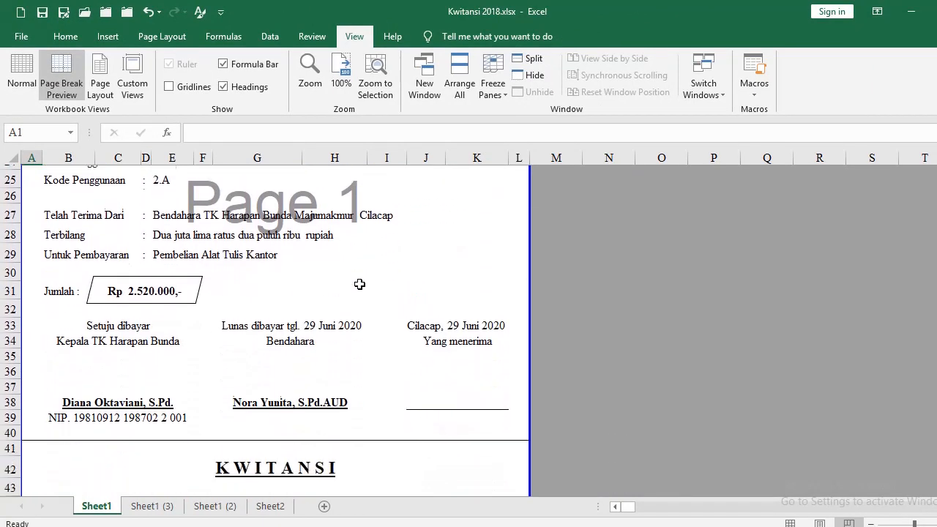
scroll(360, 284, "down", 2)
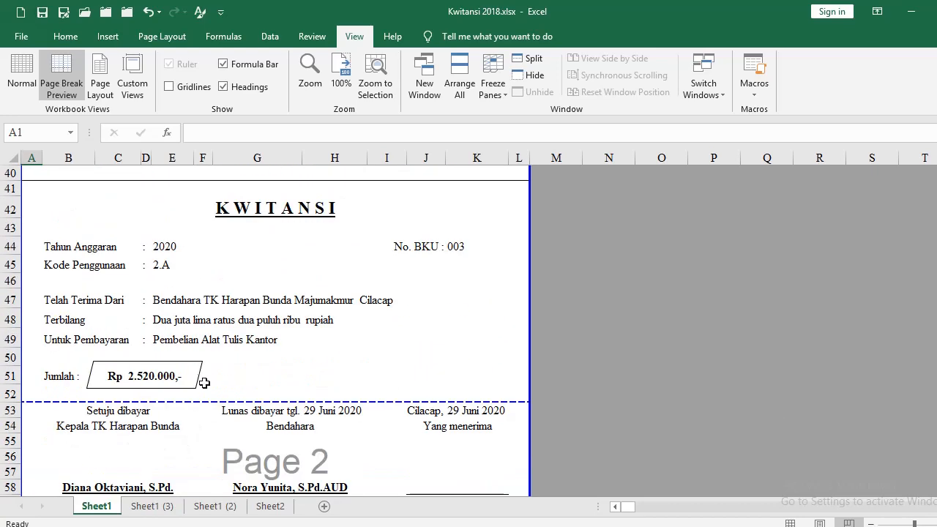
scroll(186, 404, "up", 7)
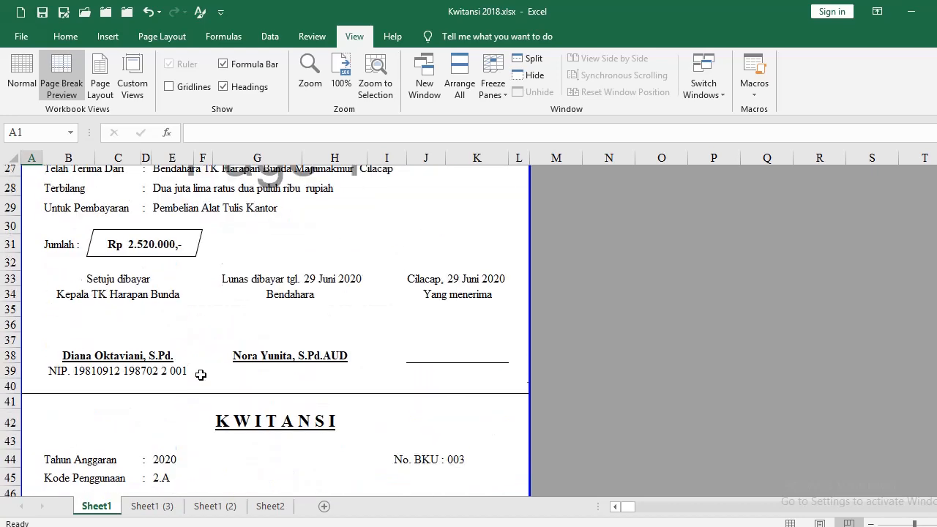
scroll(205, 370, "down", 3)
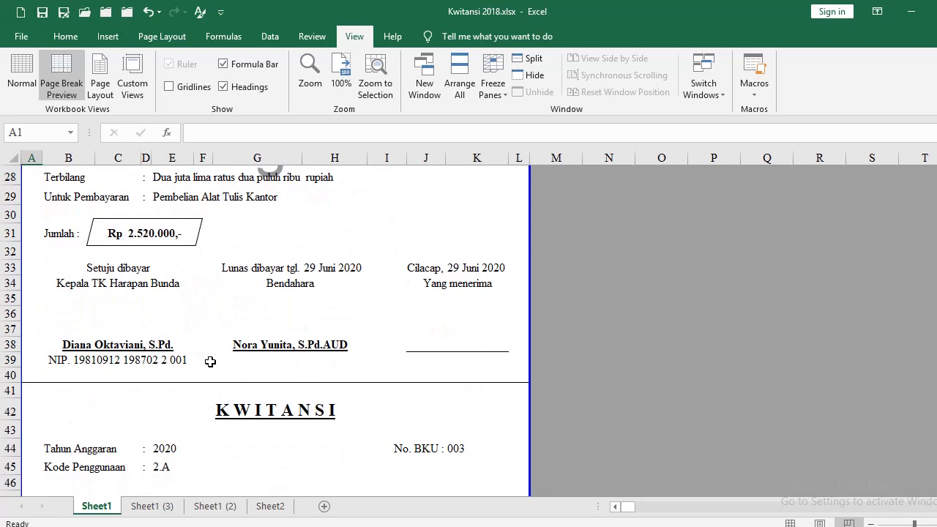
scroll(210, 362, "down", 4)
scroll(184, 368, "up", 7)
scroll(184, 366, "up", 6)
scroll(184, 364, "down", 3)
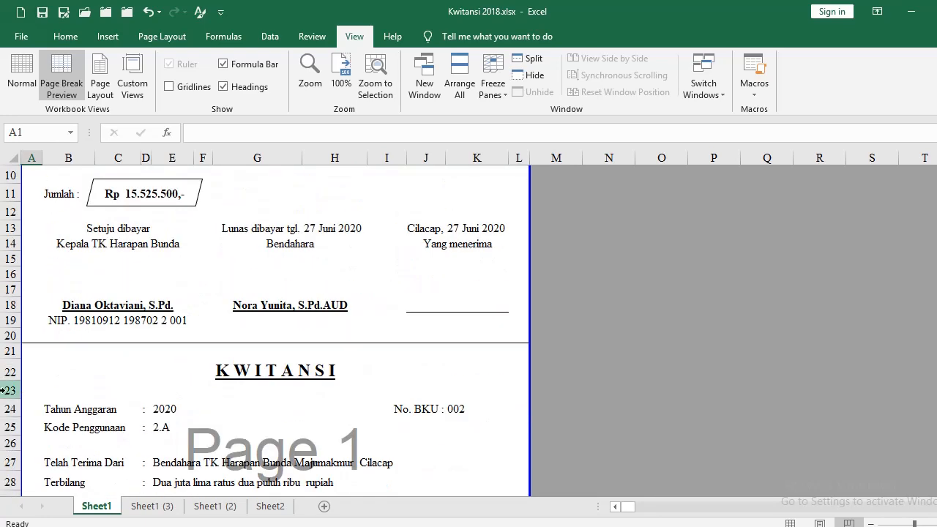
left_click(10, 352)
left_click(162, 38)
left_click(250, 221)
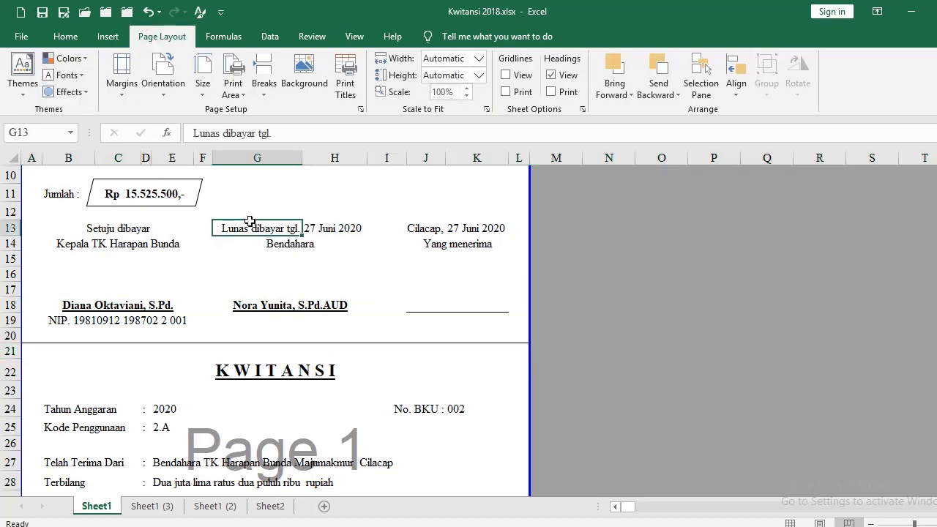
Move the page break that cuts through the third receipt up to the boundary between rows 20 and 21
scroll(253, 314, "down", 10)
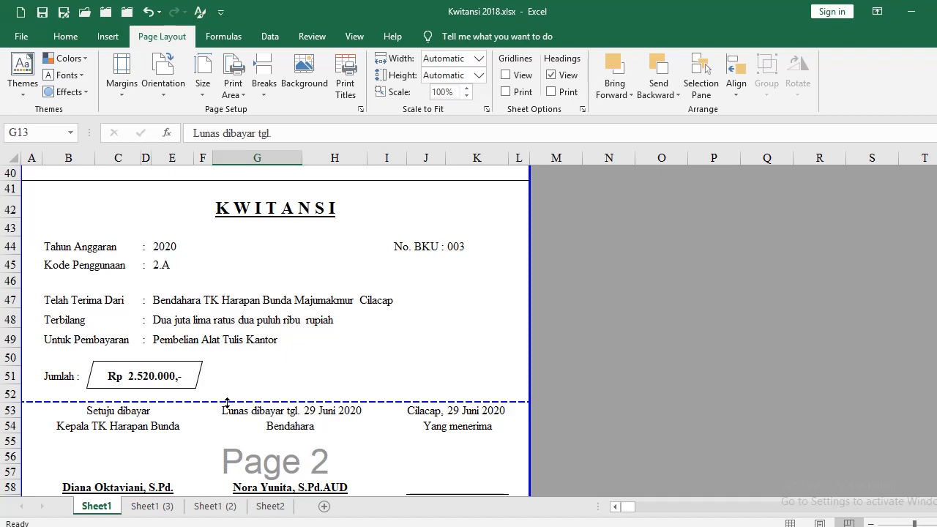
left_click_drag(227, 402, 218, 189)
scroll(224, 256, "up", 3)
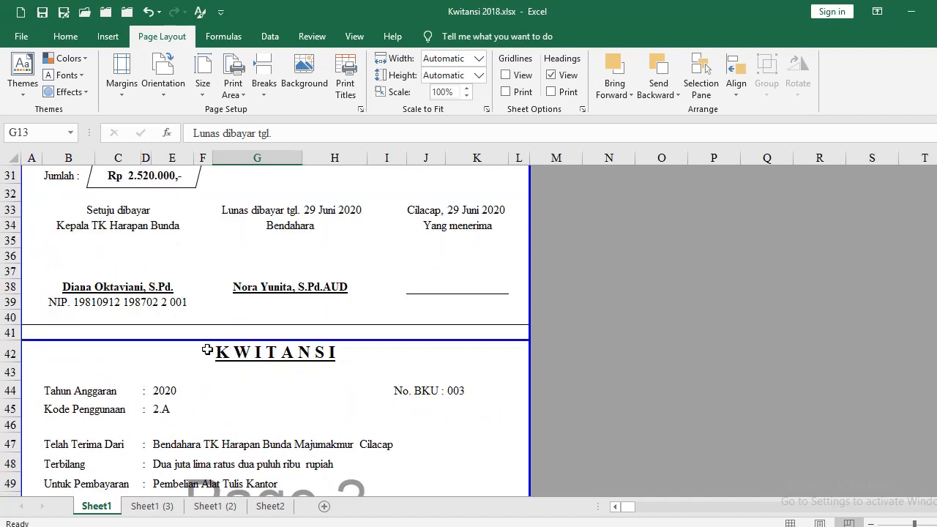
left_click_drag(205, 341, 203, 237)
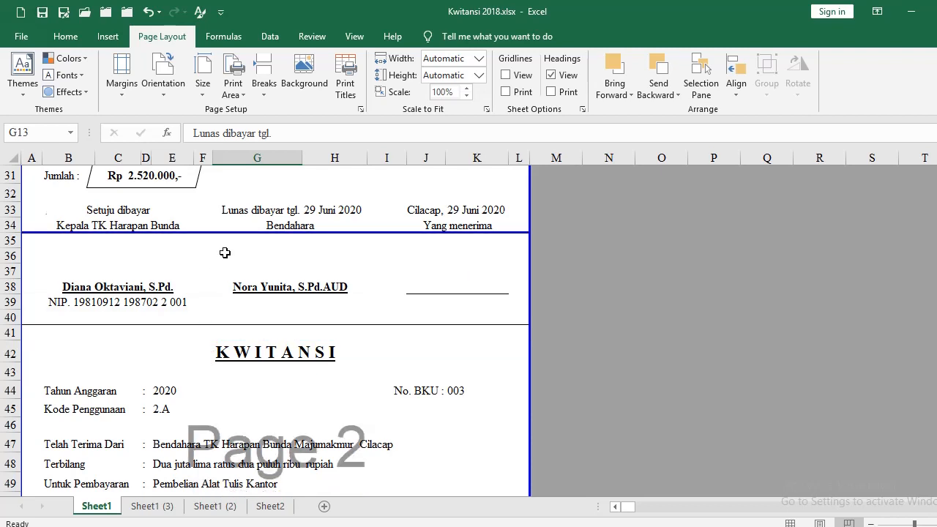
scroll(231, 344, "up", 4)
left_click_drag(230, 447, 232, 197)
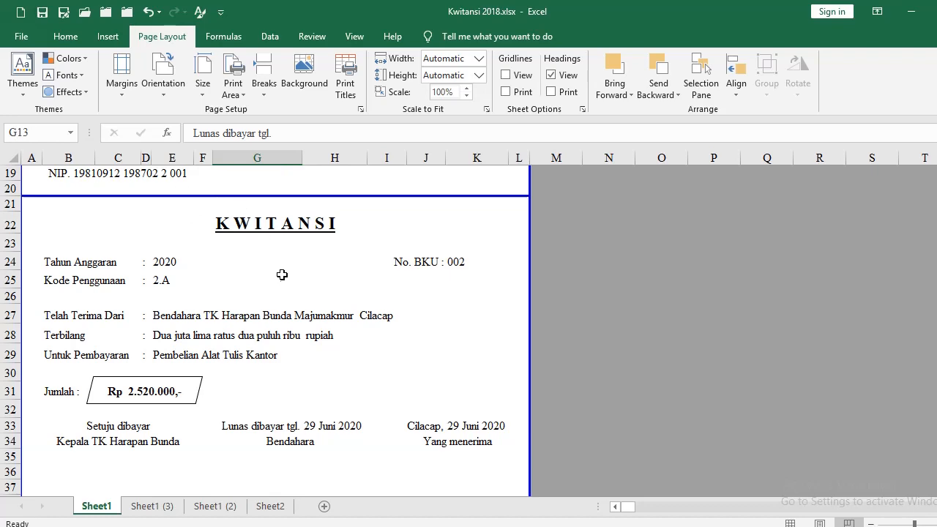
Look through the receipts on pages 1 and 2 down to the lower edge of the print area
scroll(285, 300, "down", 4)
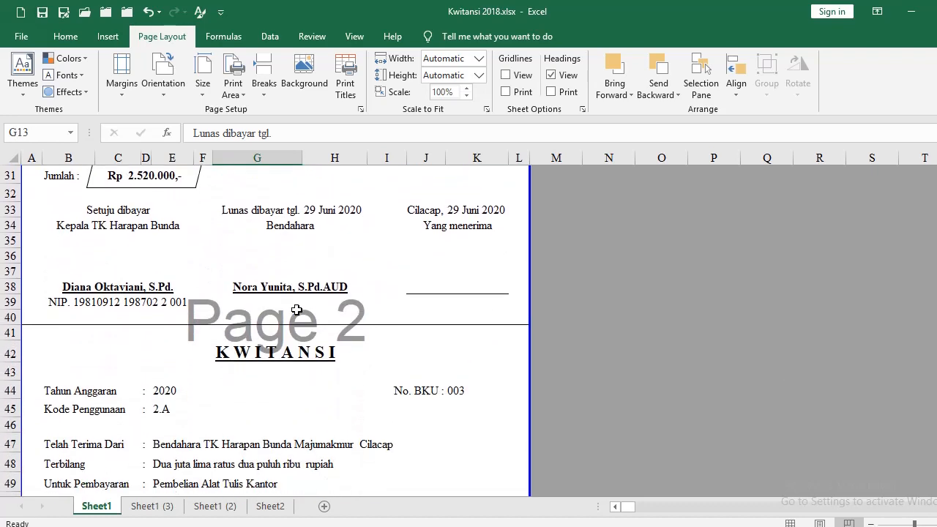
scroll(307, 307, "up", 5)
scroll(322, 289, "up", 5)
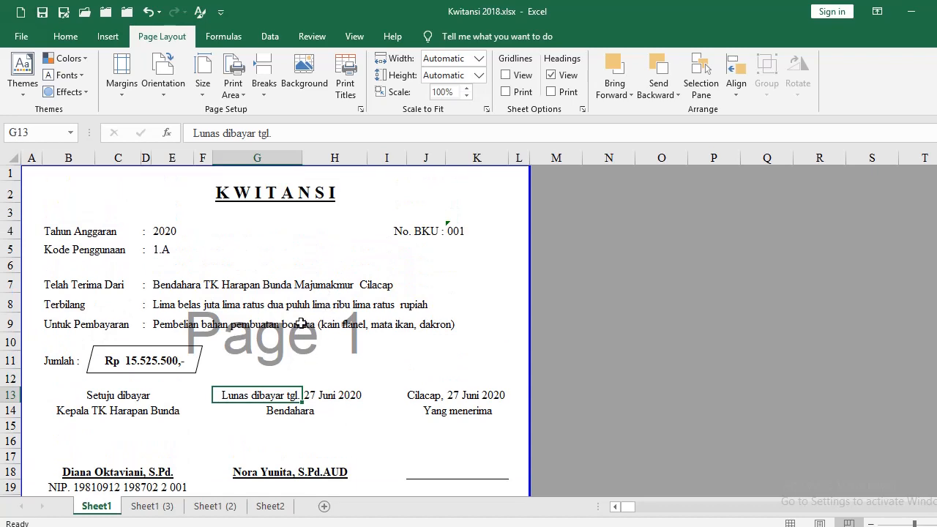
scroll(311, 353, "down", 9)
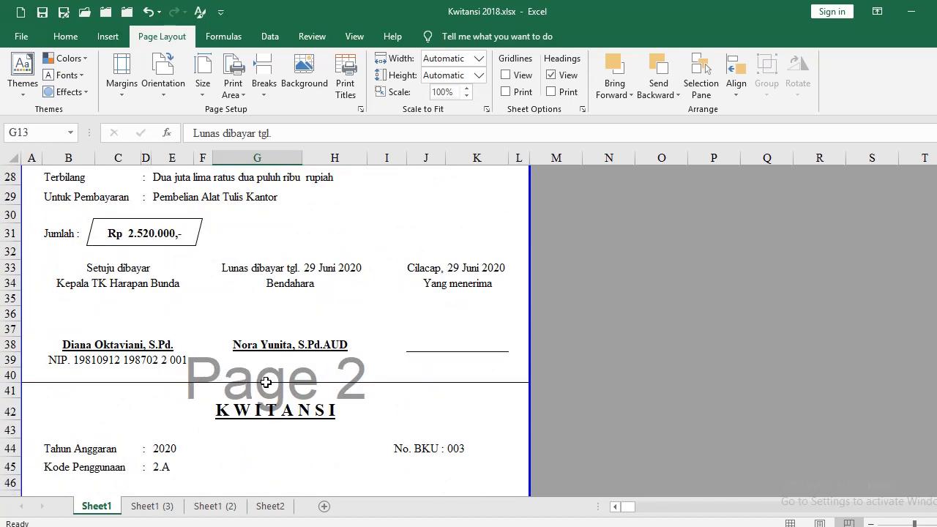
scroll(265, 382, "down", 2)
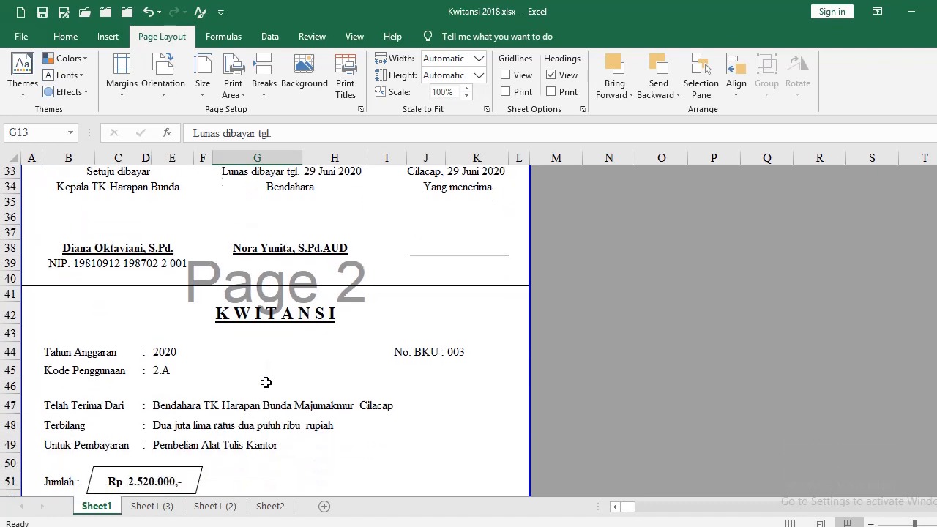
scroll(261, 294, "down", 4)
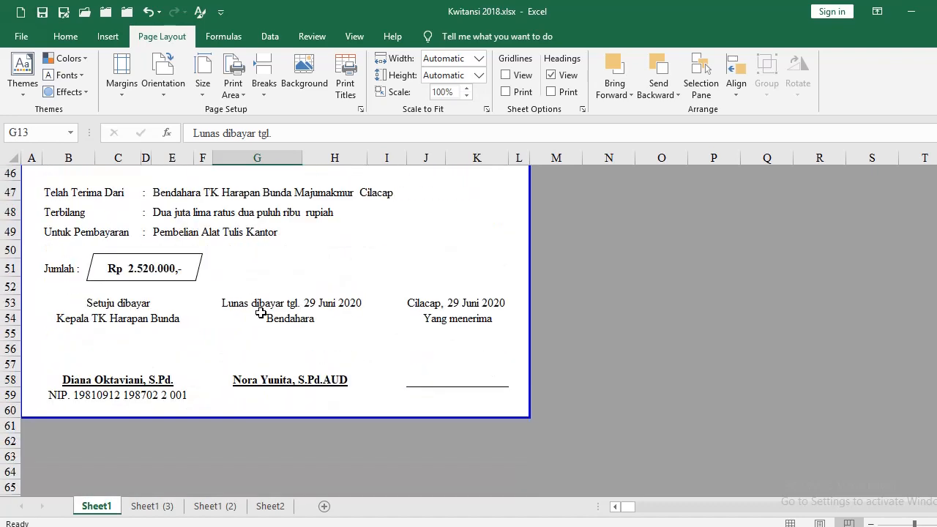
scroll(246, 395, "up", 1)
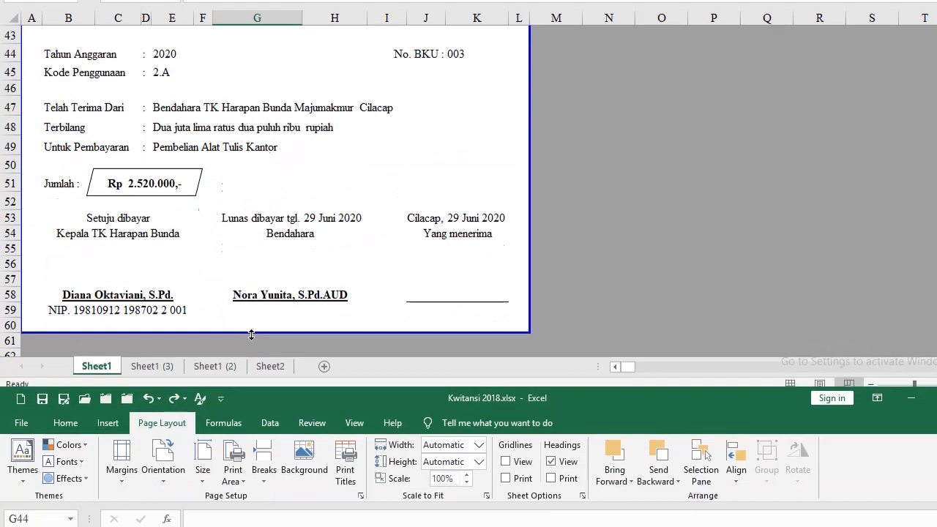
scroll(227, 297, "up", 2)
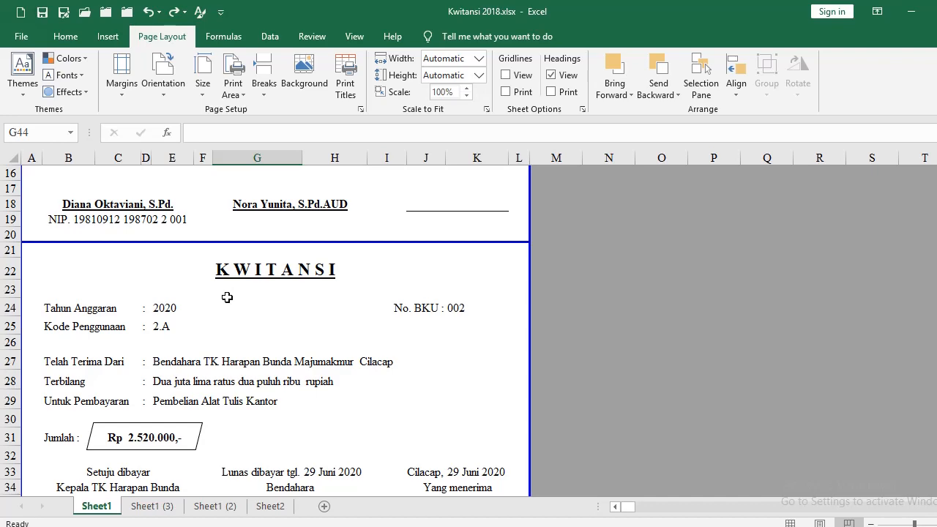
scroll(227, 297, "down", 11)
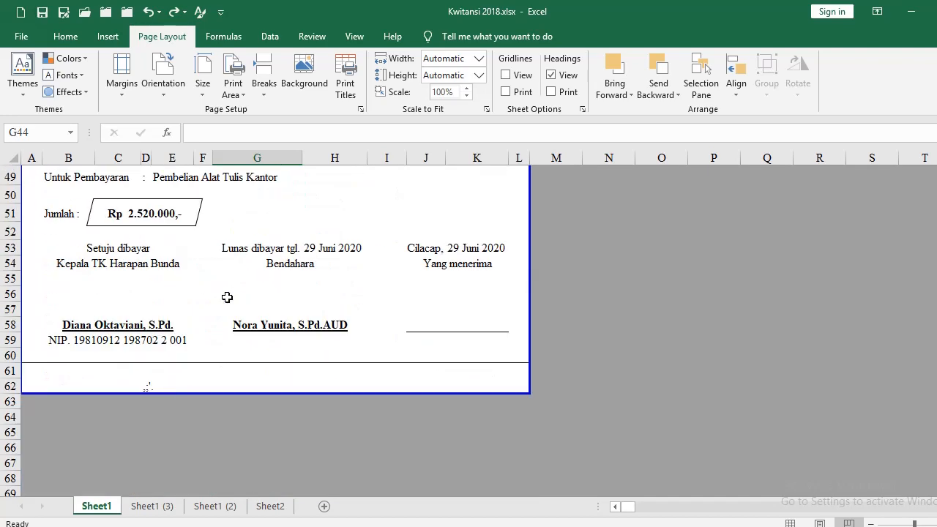
scroll(227, 297, "down", 1)
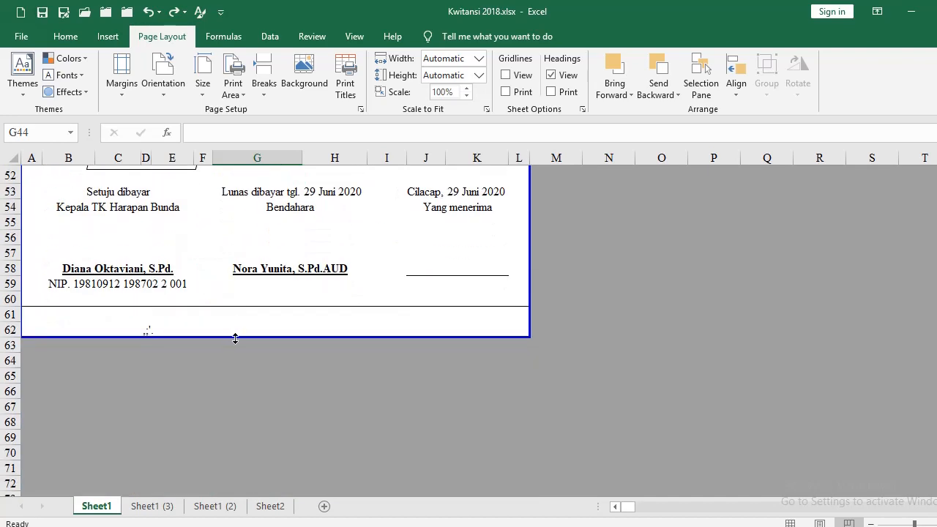
scroll(235, 338, "up", 1)
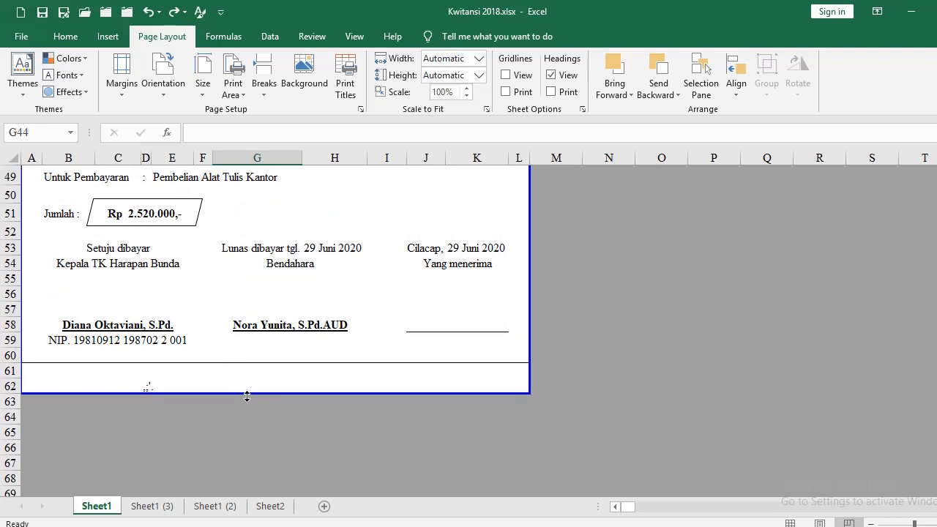
Shrink the print area upward to end below row 51 and further to end below row 40, excluding the third receipt
left_click_drag(247, 396, 247, 212)
scroll(246, 244, "up", 5)
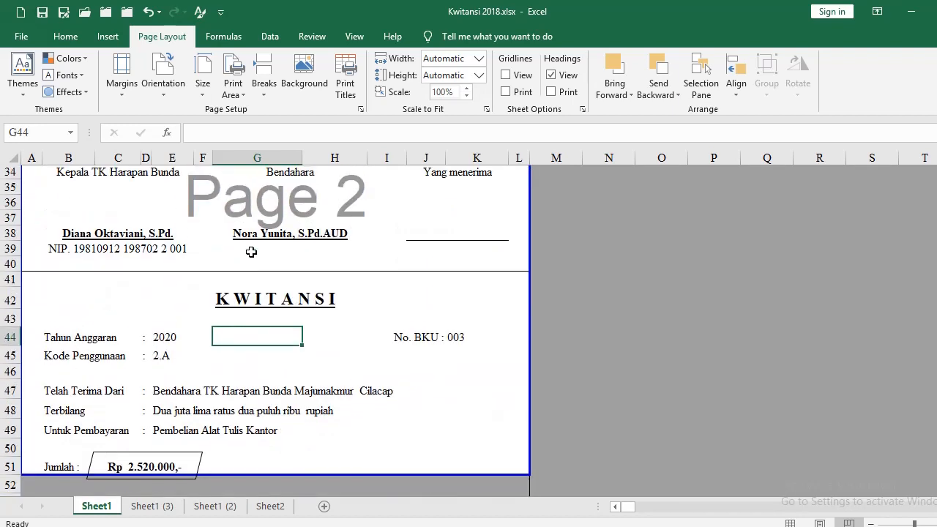
scroll(251, 308, "down", 1)
left_click_drag(250, 429, 252, 226)
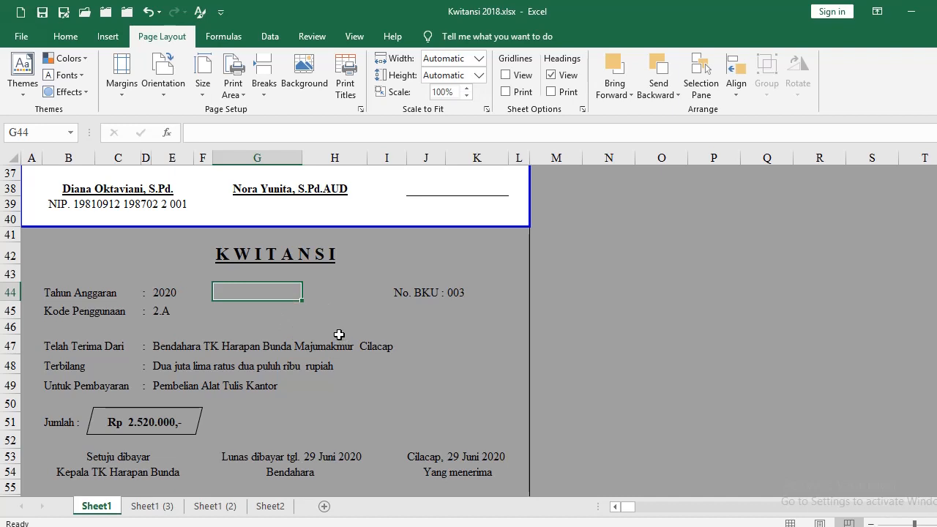
Undo both print area reductions and check the third receipt on page 2
left_click(148, 12)
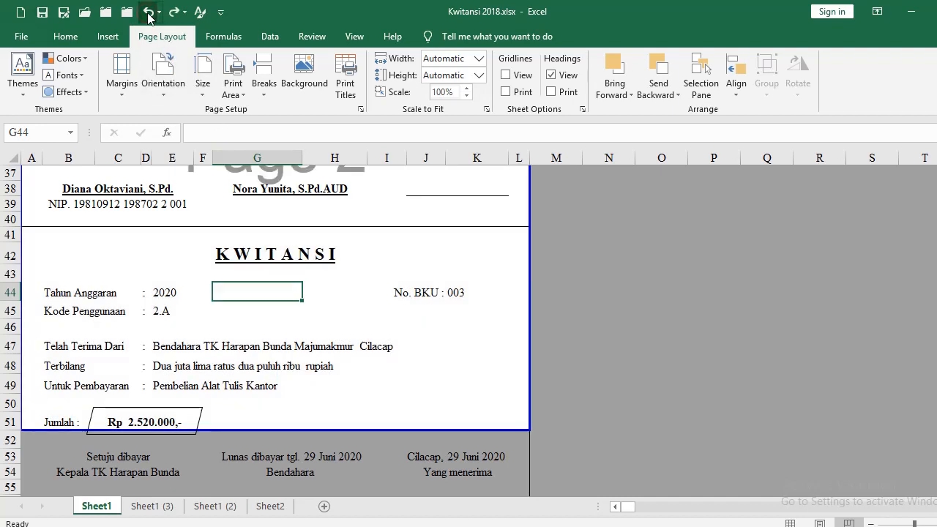
left_click(149, 15)
scroll(243, 228, "down", 5)
scroll(262, 291, "up", 5)
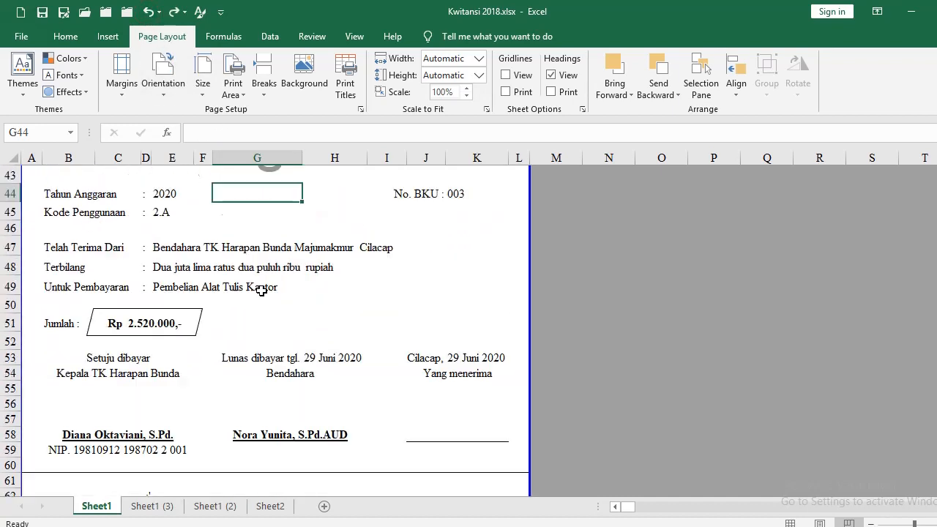
scroll(256, 270, "down", 2)
scroll(257, 273, "up", 1)
scroll(257, 273, "up", 1)
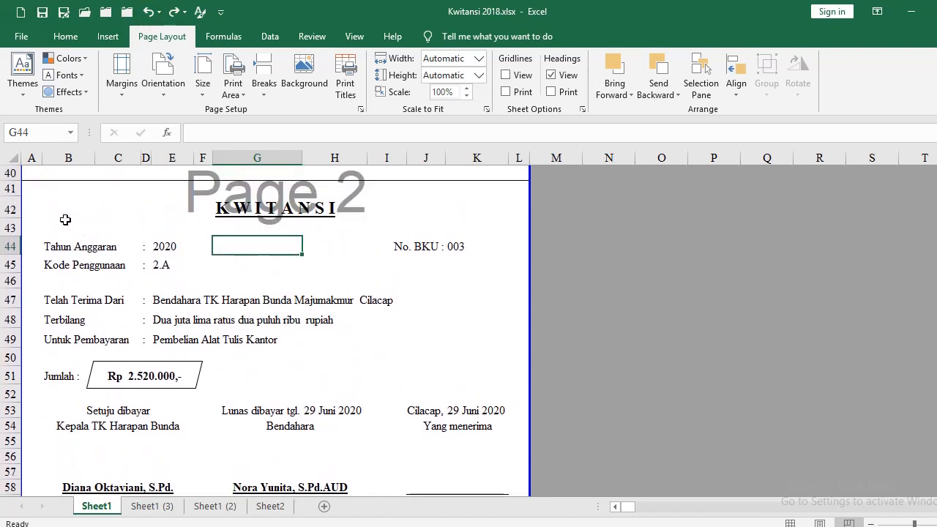
Insert a page break above row 41, between the second and third receipts
left_click(10, 188)
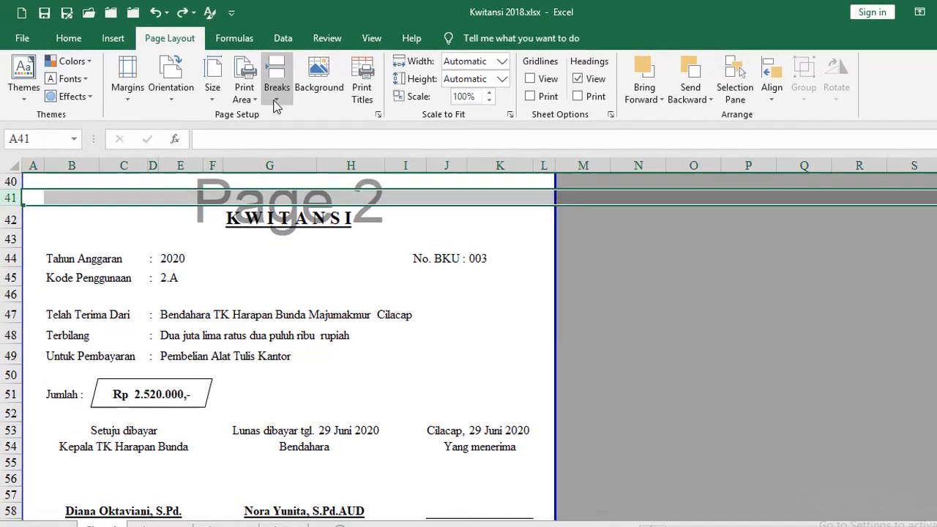
left_click(263, 77)
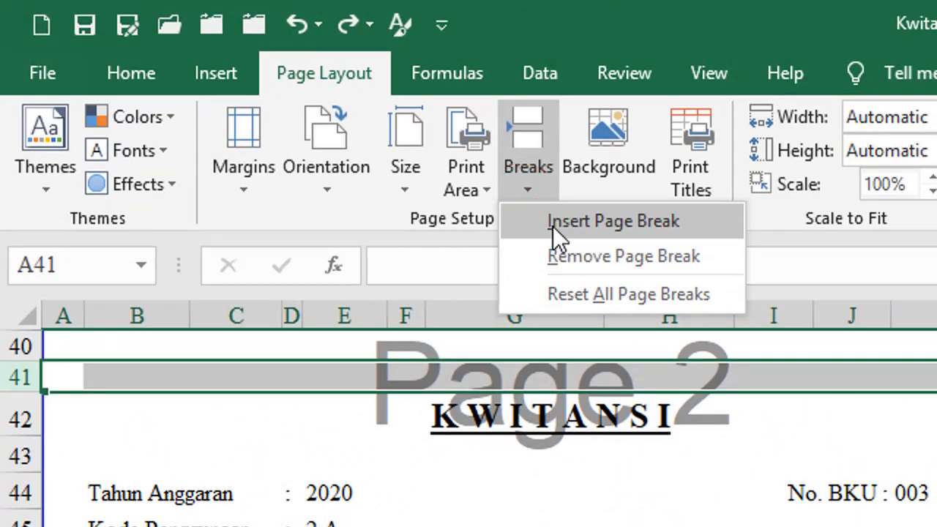
left_click(552, 226)
left_click(564, 518)
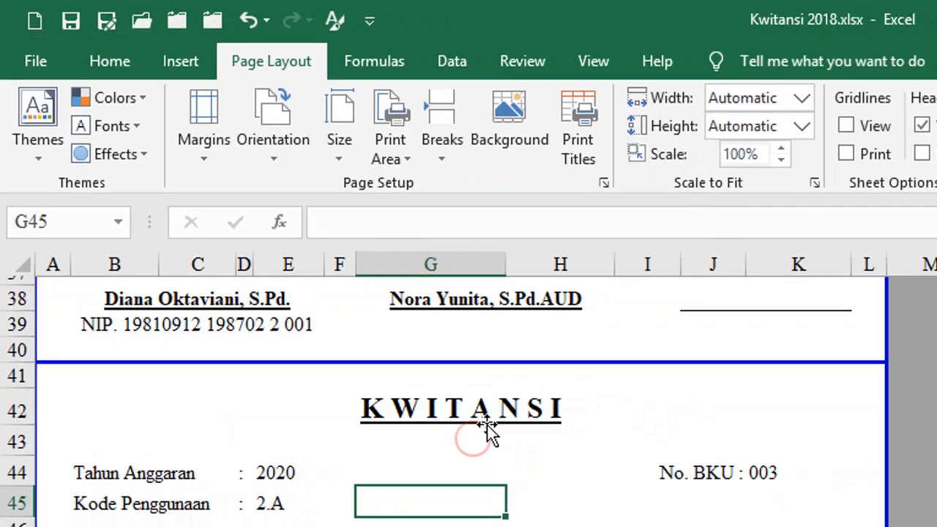
scroll(487, 426, "up", 6)
scroll(504, 471, "down", 5)
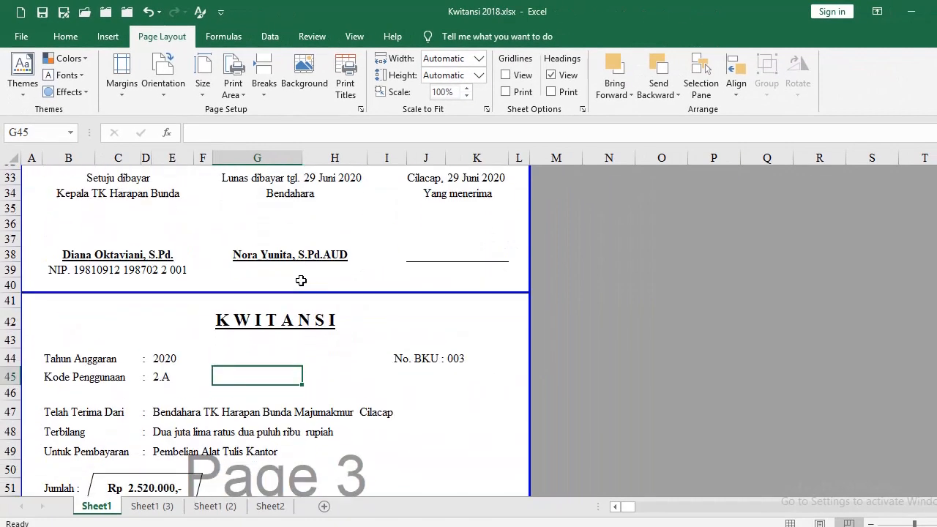
Move the print area's lower edge up to the end of row 60 and look back over the receipts' pages
scroll(301, 280, "down", 3)
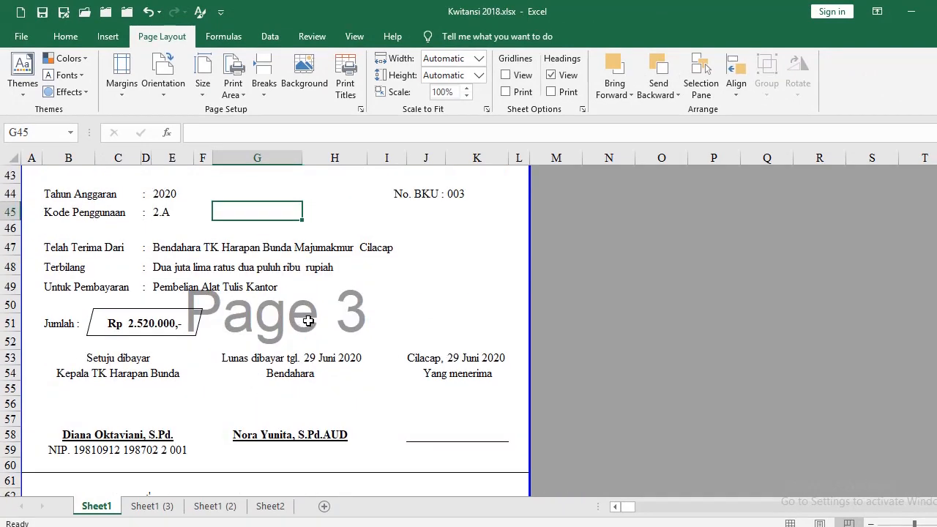
scroll(308, 317, "down", 2)
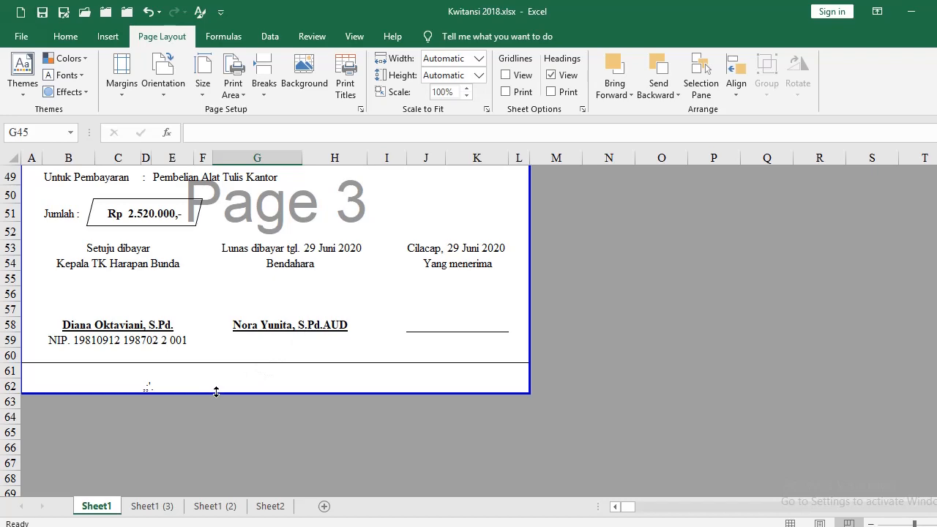
scroll(208, 380, "up", 4)
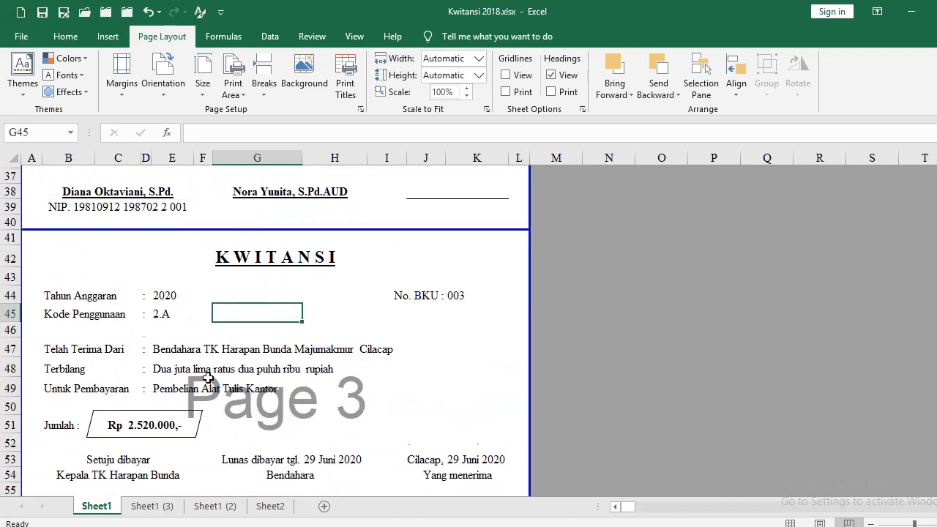
scroll(206, 374, "down", 6)
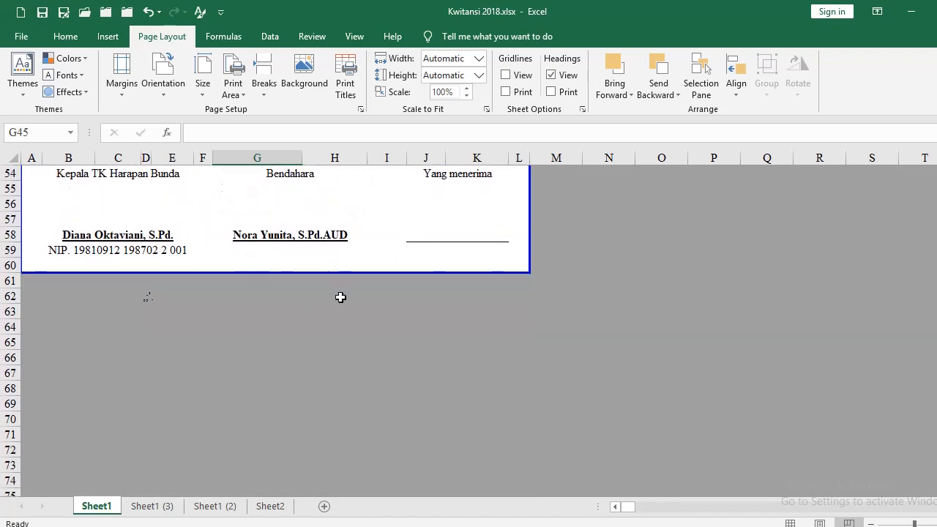
scroll(340, 298, "up", 3)
scroll(341, 297, "up", 4)
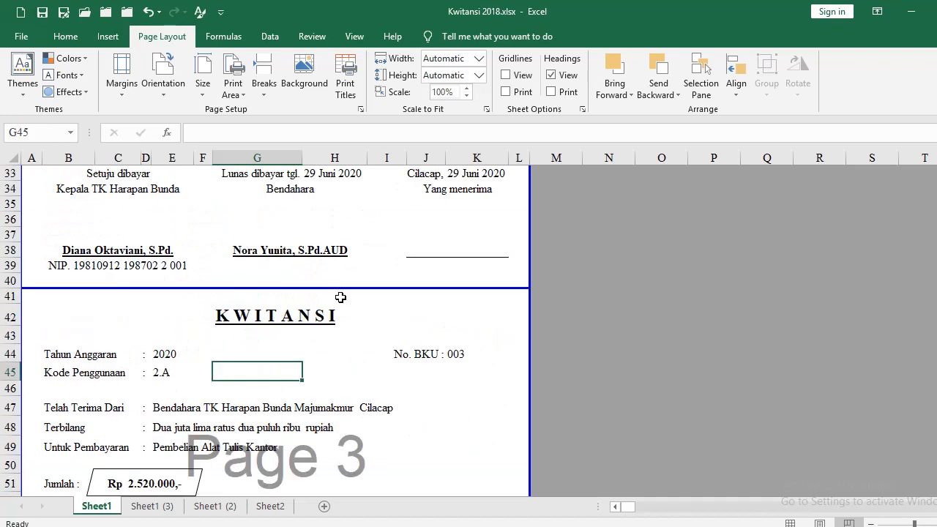
scroll(340, 297, "up", 5)
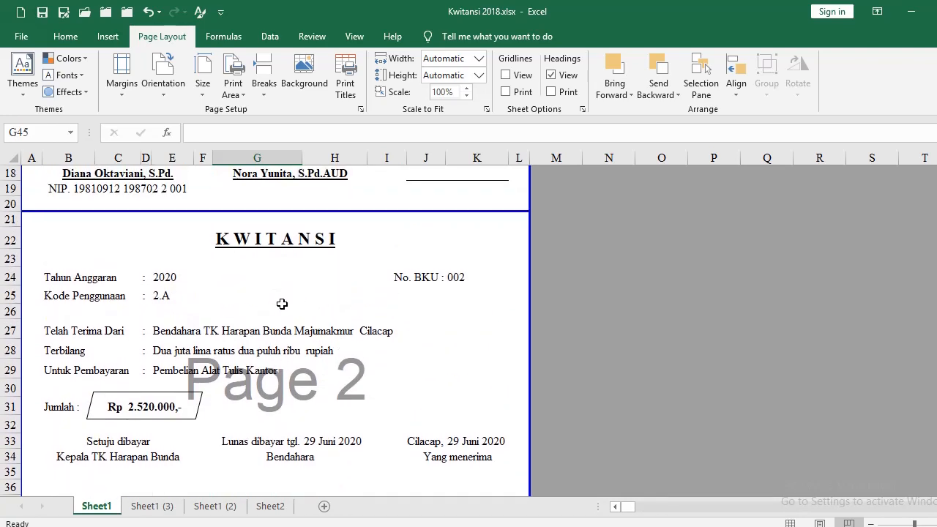
Look over the page layout of the stacked receipts on Sheet1 and the side-by-side receipts on Sheet1 (3)
scroll(267, 335, "up", 6)
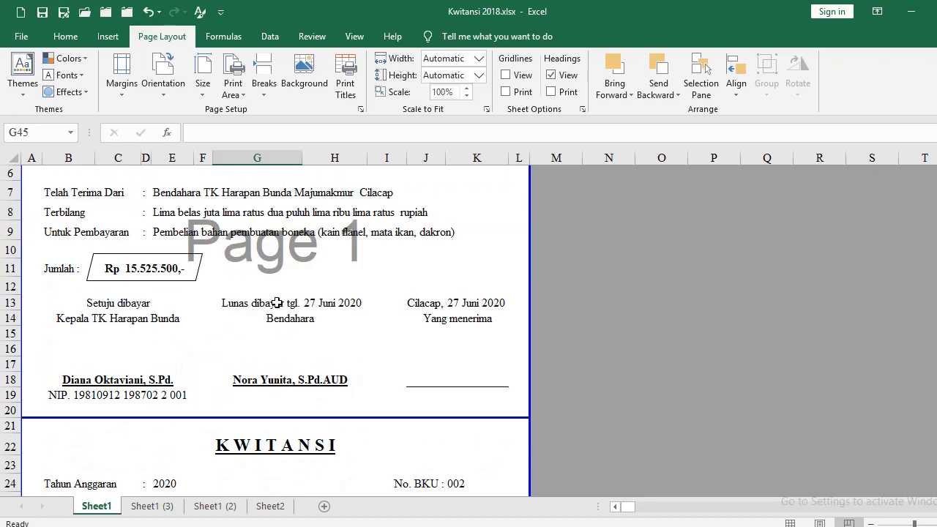
scroll(251, 226, "down", 12)
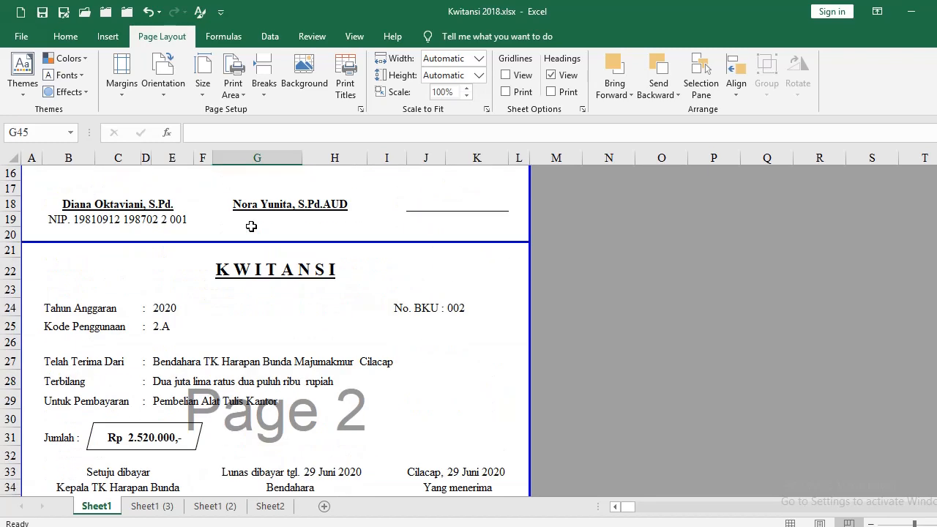
scroll(251, 232, "down", 3)
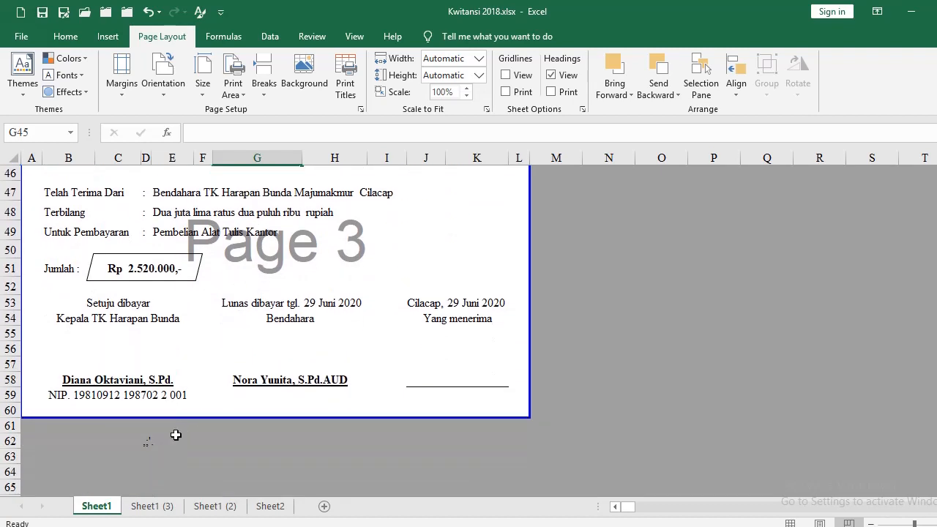
left_click(147, 507)
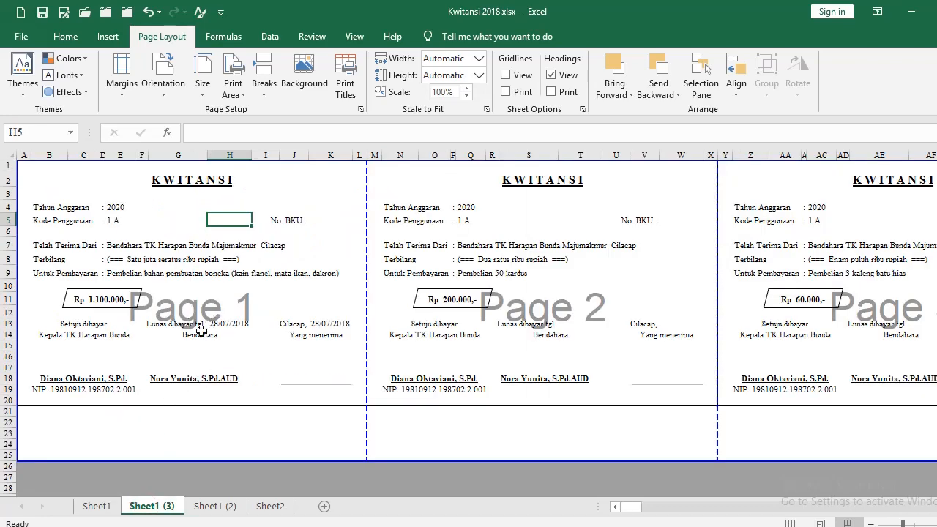
scroll(244, 378, "down", 1)
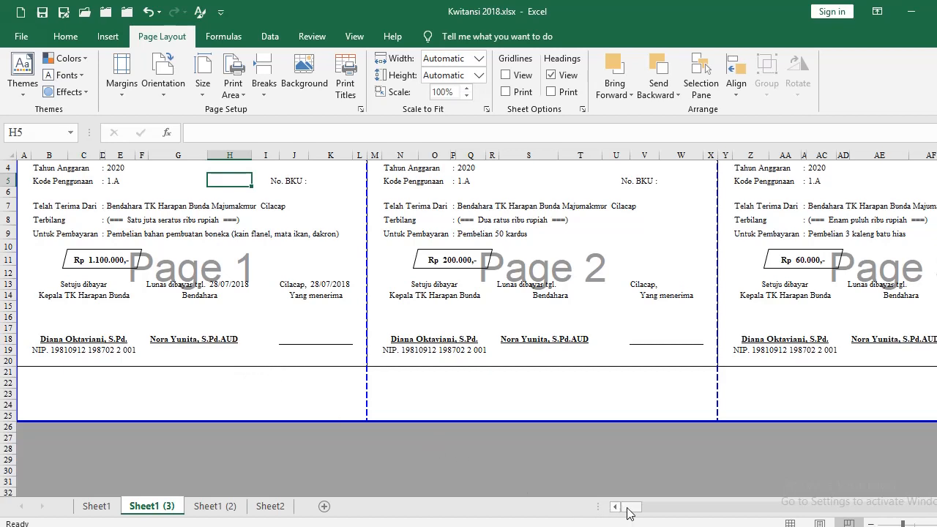
left_click_drag(624, 509, 667, 514)
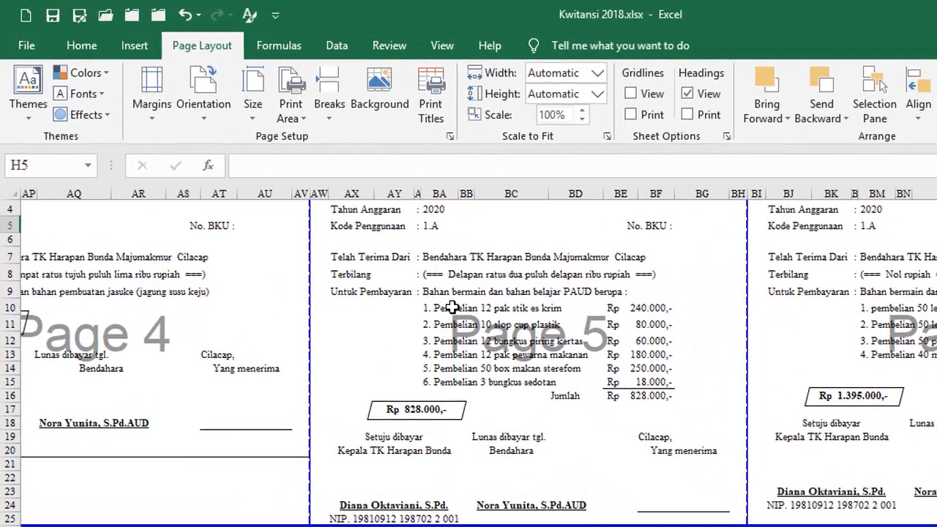
left_click(346, 246)
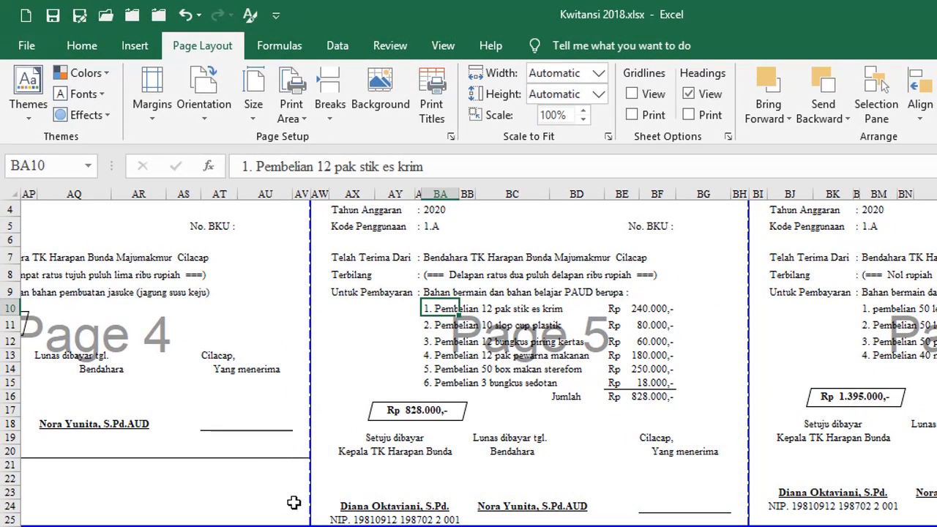
left_click(338, 501)
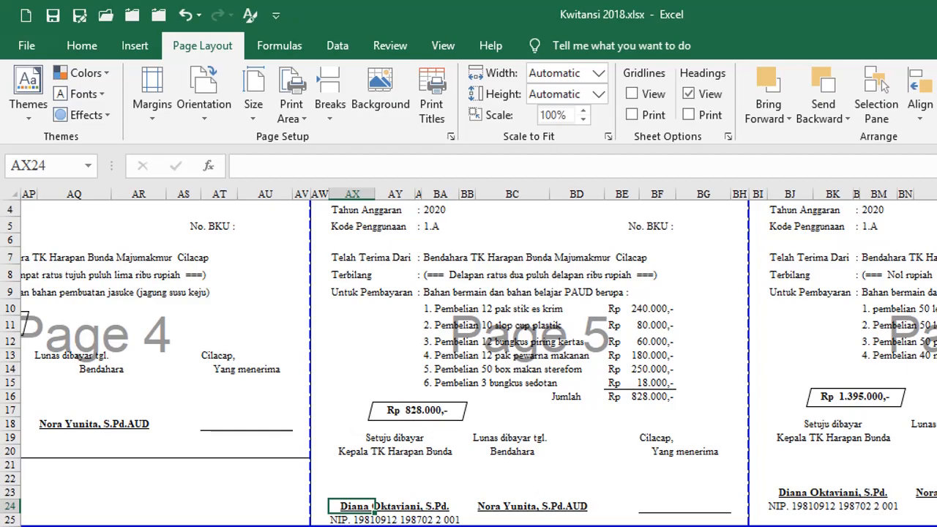
left_click_drag(662, 506, 629, 506)
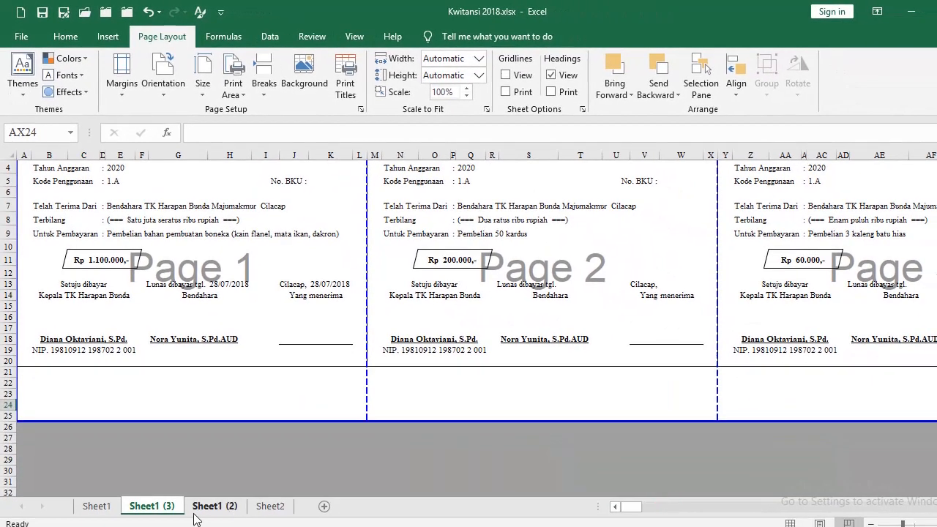
Return to the first receipt on Sheet1 and switch the worksheet to Normal view
left_click(106, 510)
scroll(798, 339, "up", 10)
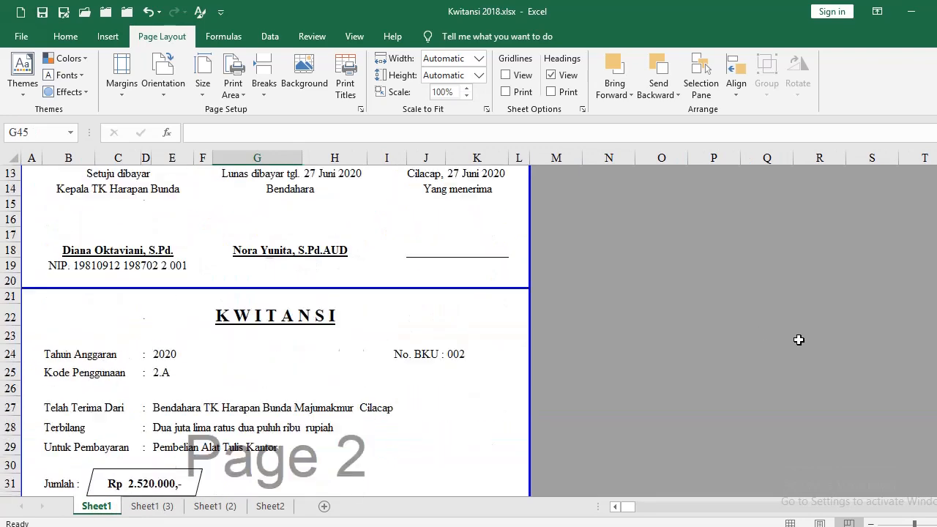
scroll(923, 260, "up", 2)
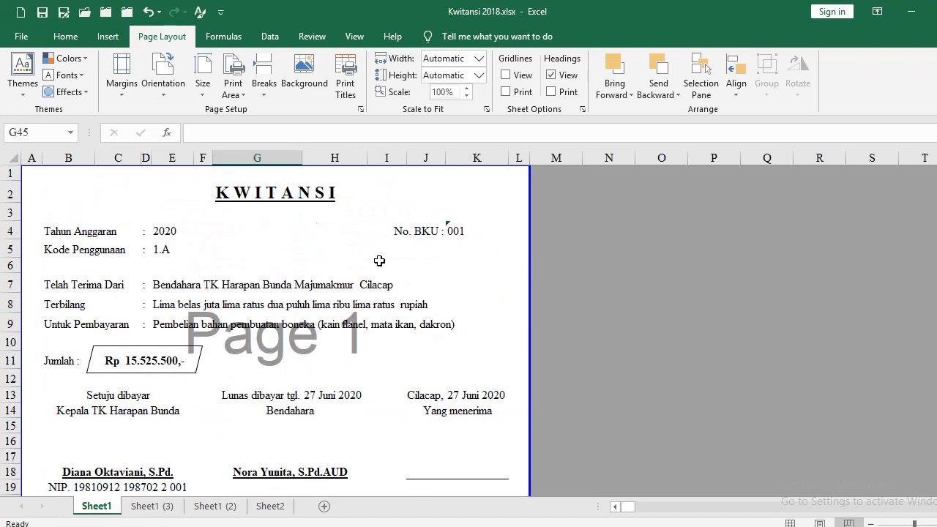
left_click(353, 36)
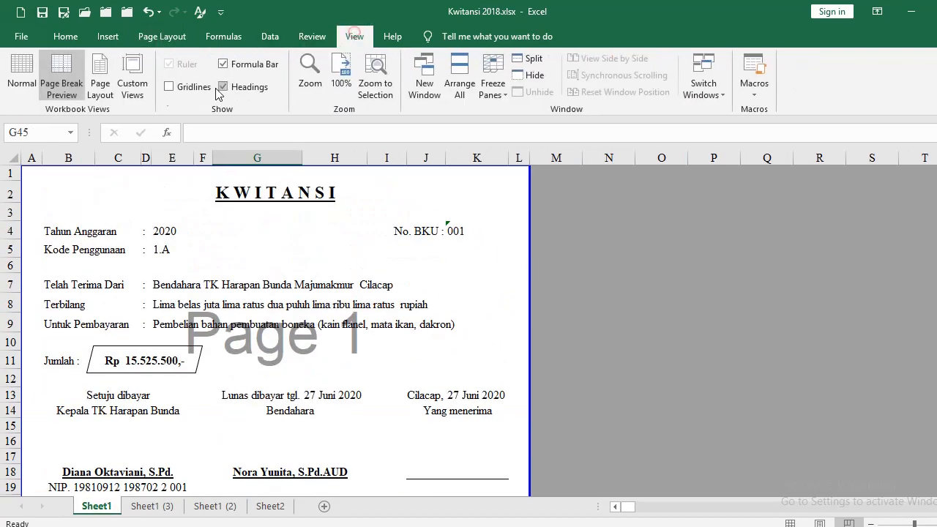
left_click(22, 79)
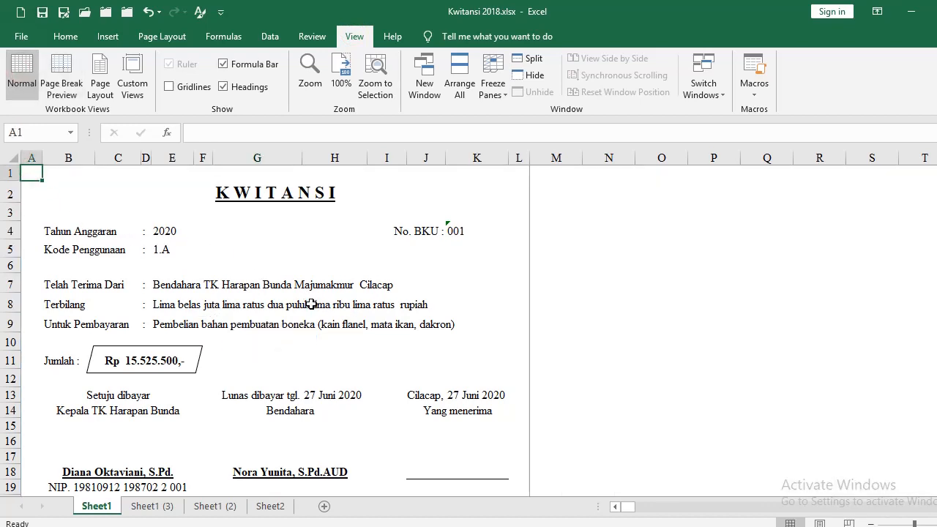
Copy the whole first receipt, cells A1:L20, on Sheet1
scroll(311, 304, "down", 3)
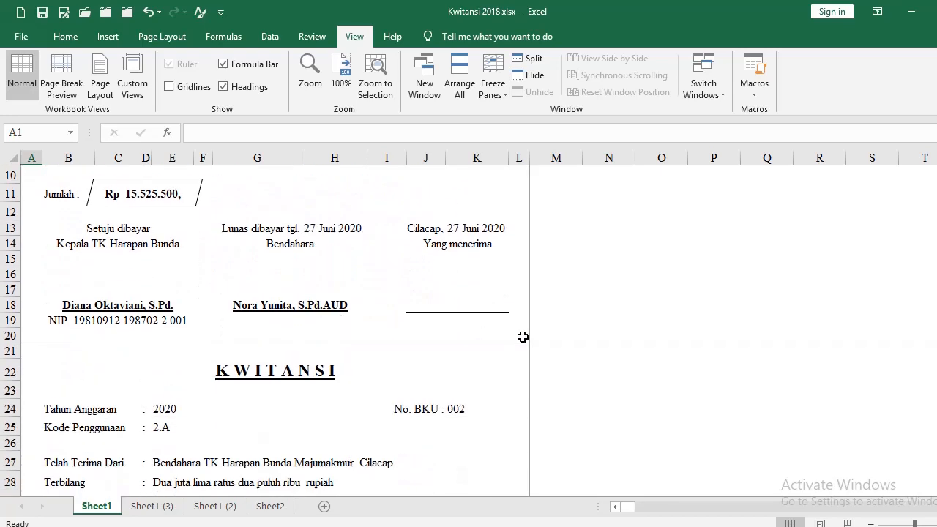
left_click(523, 337, "shift")
scroll(395, 334, "up", 3)
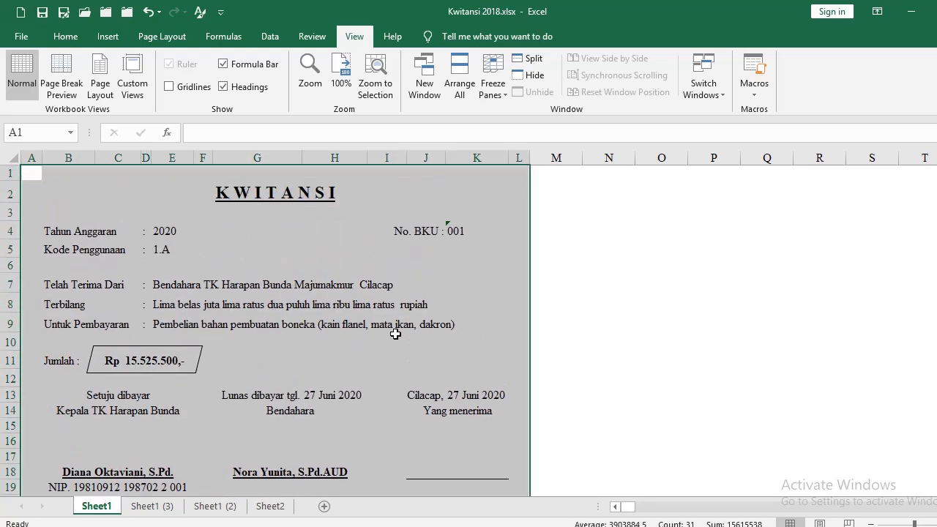
scroll(395, 333, "down", 1)
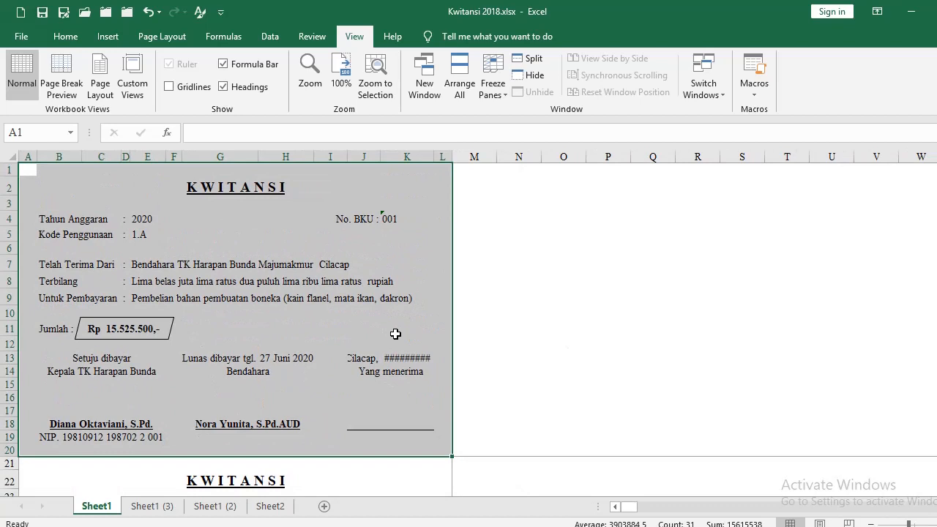
key("ctrl+c")
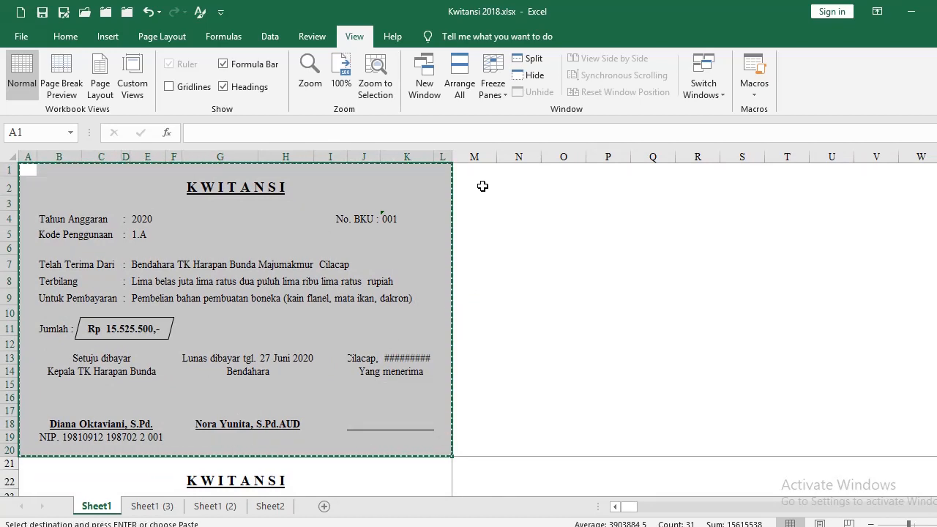
Paste the copied receipt with the standard paste option at cell M1, beside the original
left_click(476, 170)
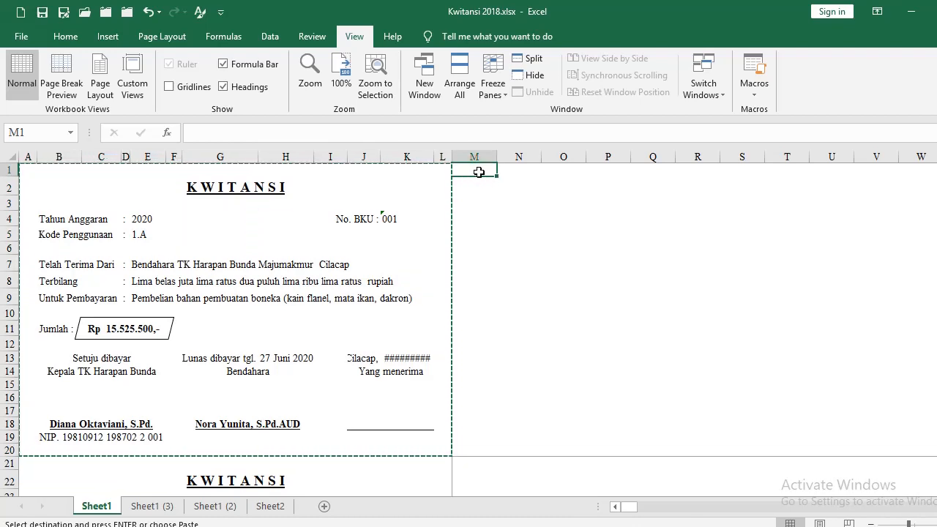
right_click(479, 172)
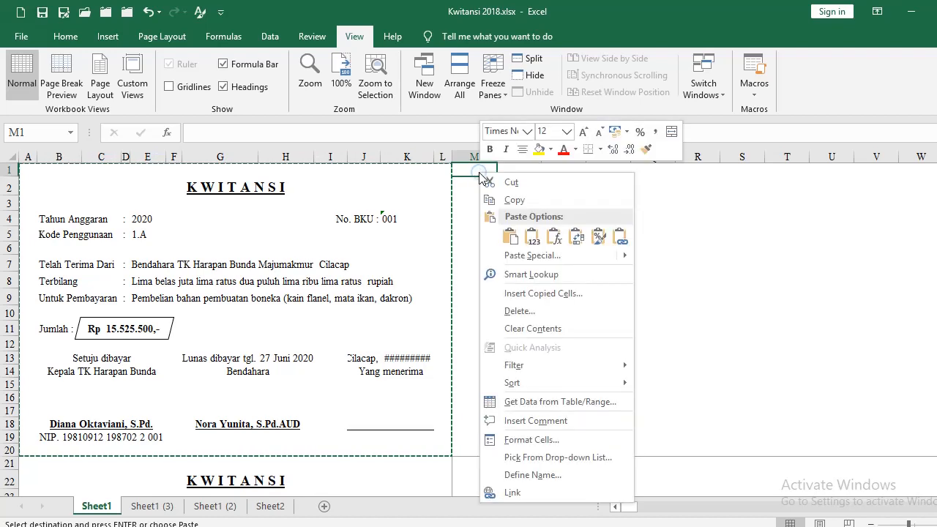
left_click(510, 235)
Compare the pasted receipt's column layout with the original and undo the paste
mouse_move(627, 505)
left_mouse_down()
mouse_move(654, 505)
mouse_move(634, 505)
left_mouse_up()
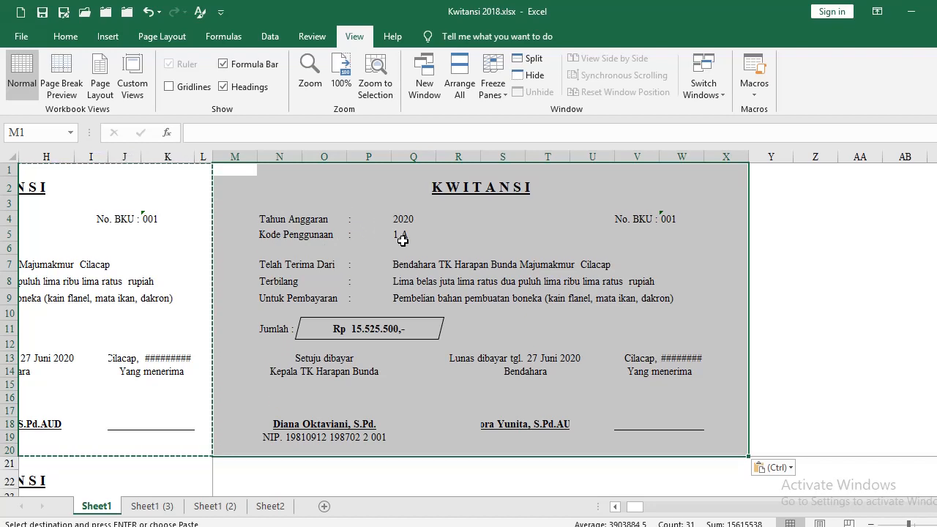
left_click(361, 224)
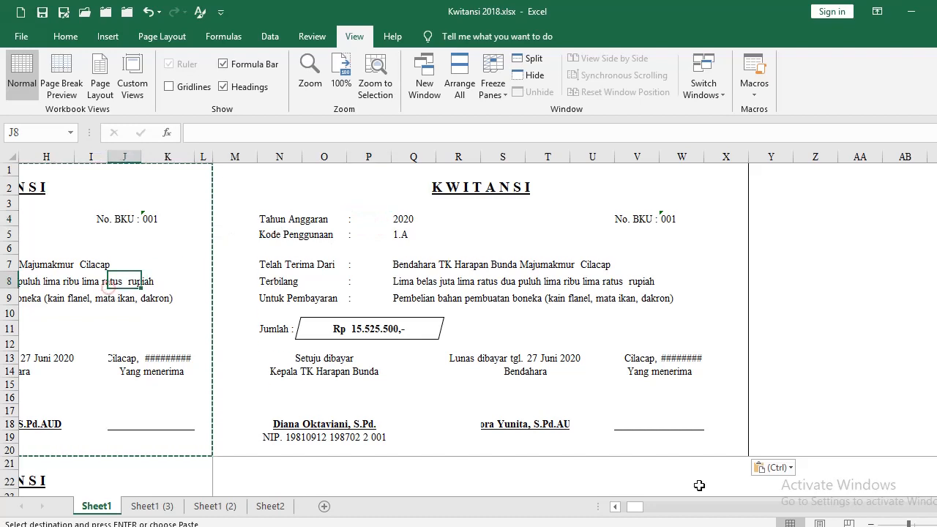
left_click_drag(642, 512, 631, 512)
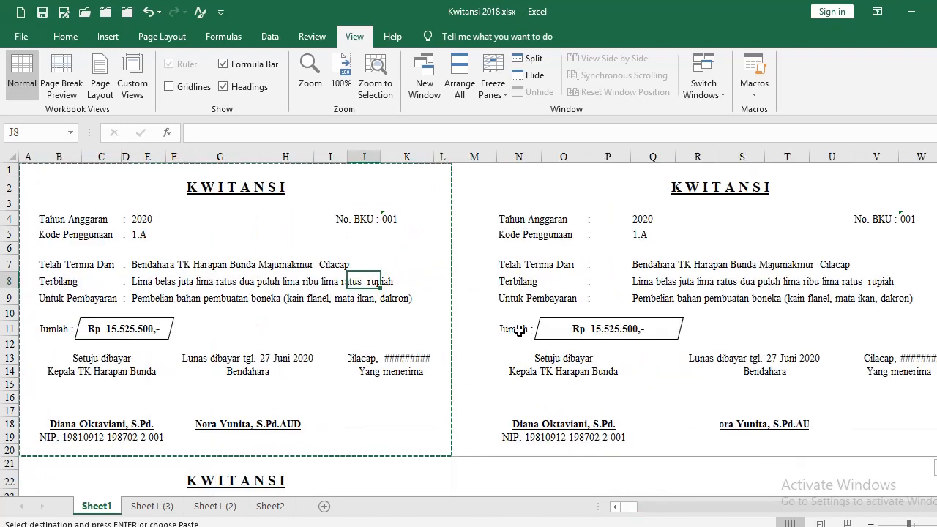
left_click_drag(625, 510, 597, 469)
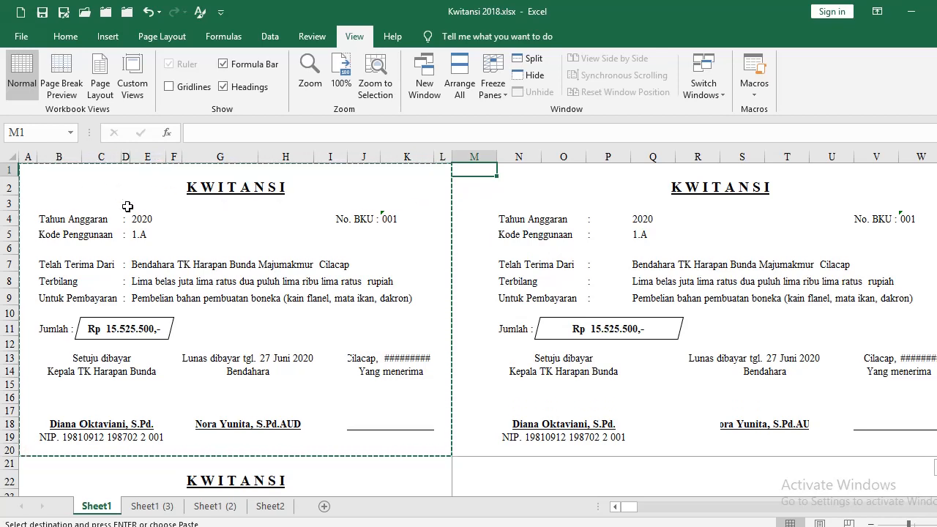
key("ctrl+z")
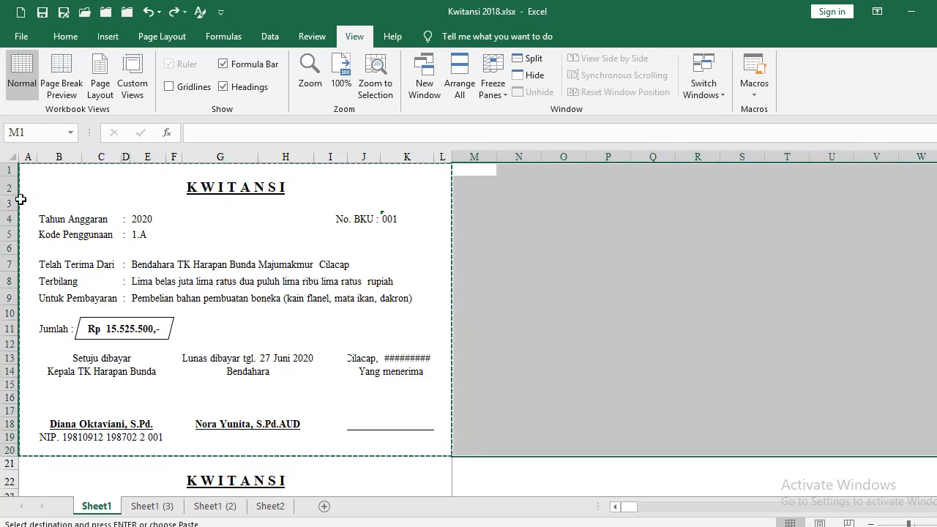
Reselect the first receipt in A1:L20 and paste its copy again at cell M1
left_click(27, 169)
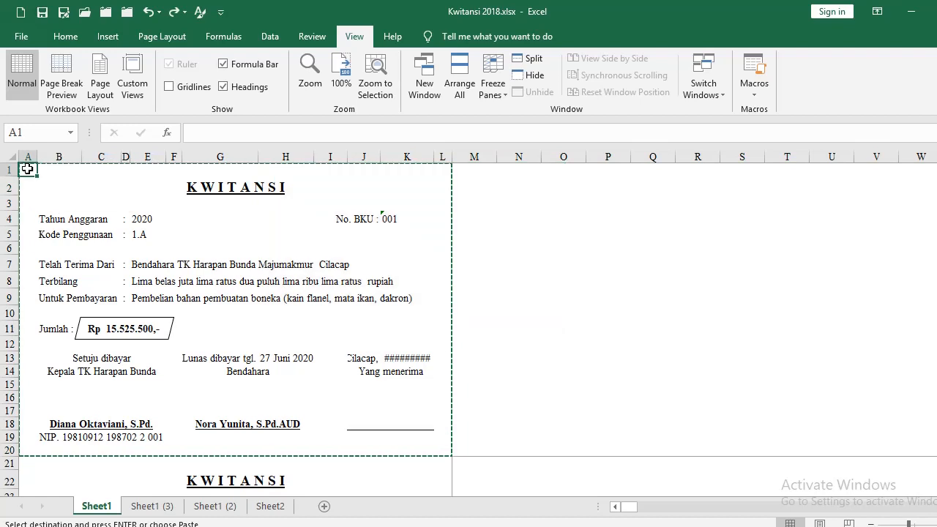
left_click(440, 453, "shift")
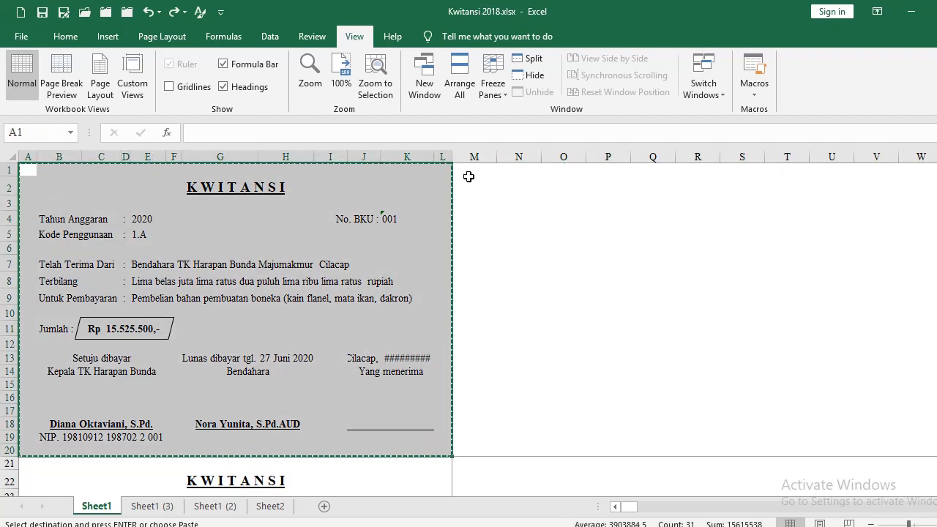
left_click(472, 170)
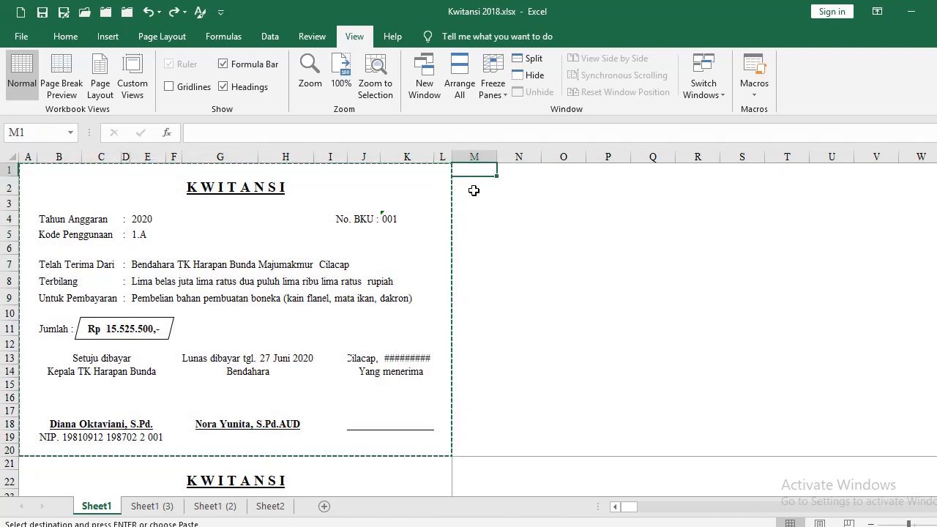
right_click(478, 170)
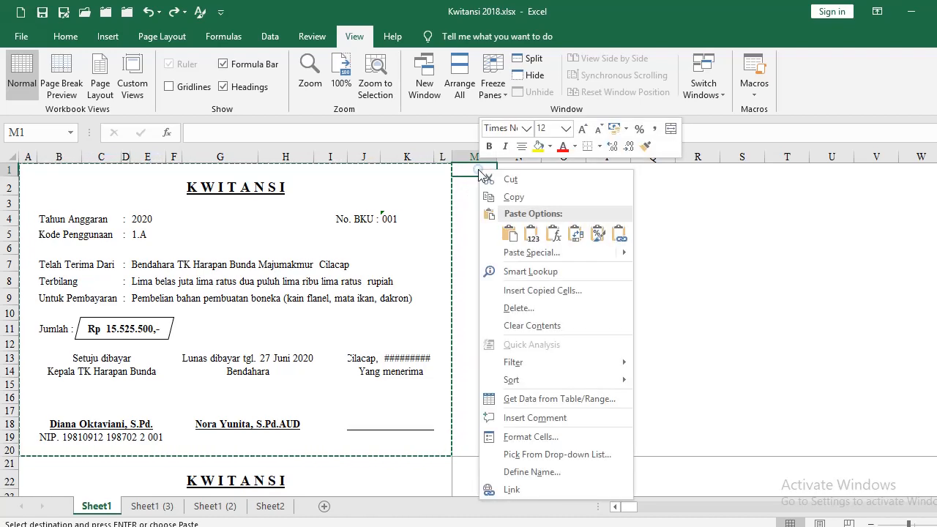
left_click(464, 177)
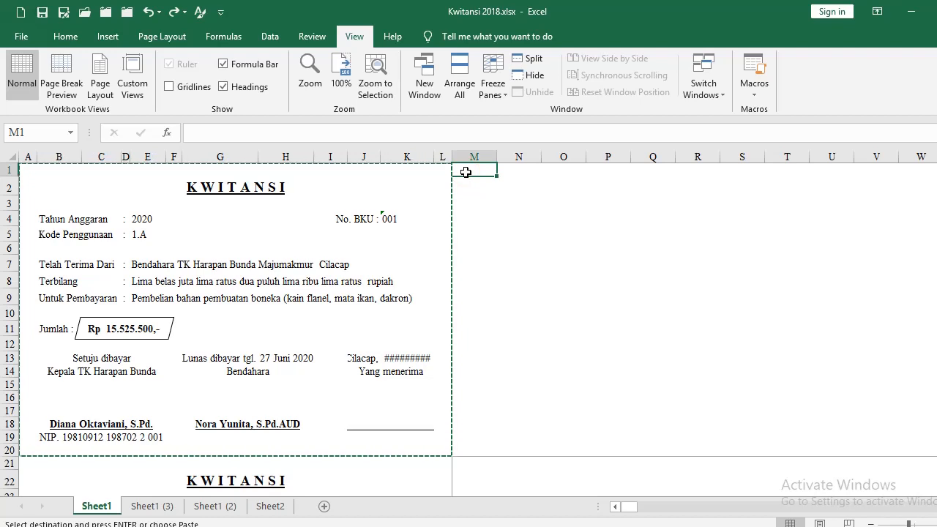
key("ctrl+v")
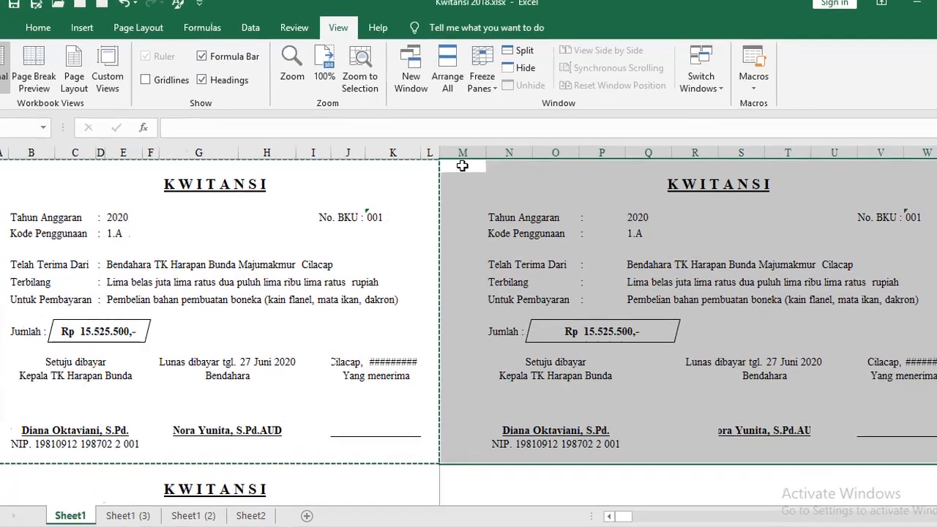
Apply the original receipt's column widths to the pasted copy starting at M1, using Paste Special with Column widths
right_click(473, 169)
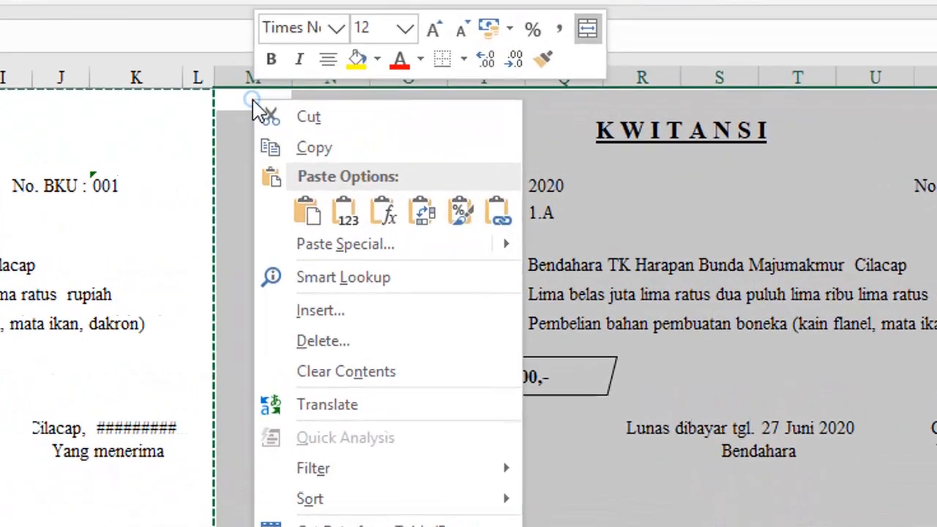
left_click(261, 244)
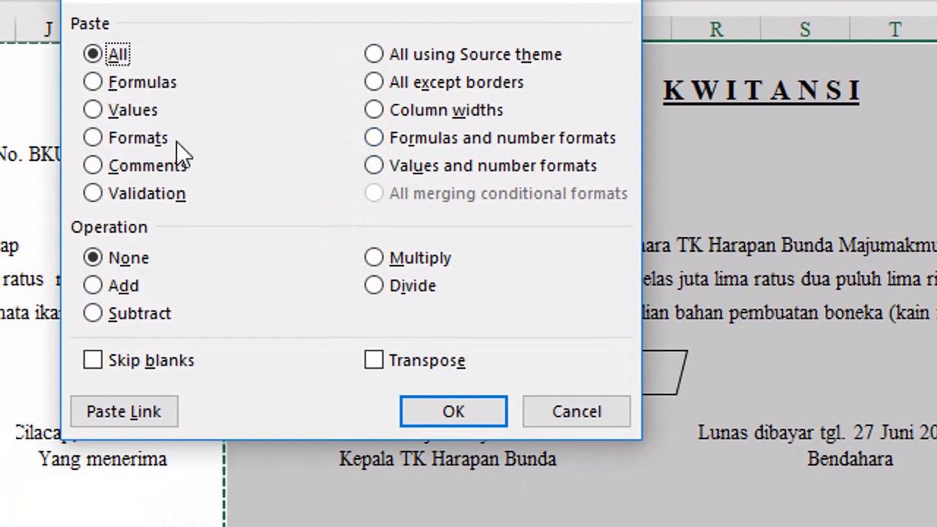
left_click(373, 111)
left_click_drag(343, 1, 0, 2)
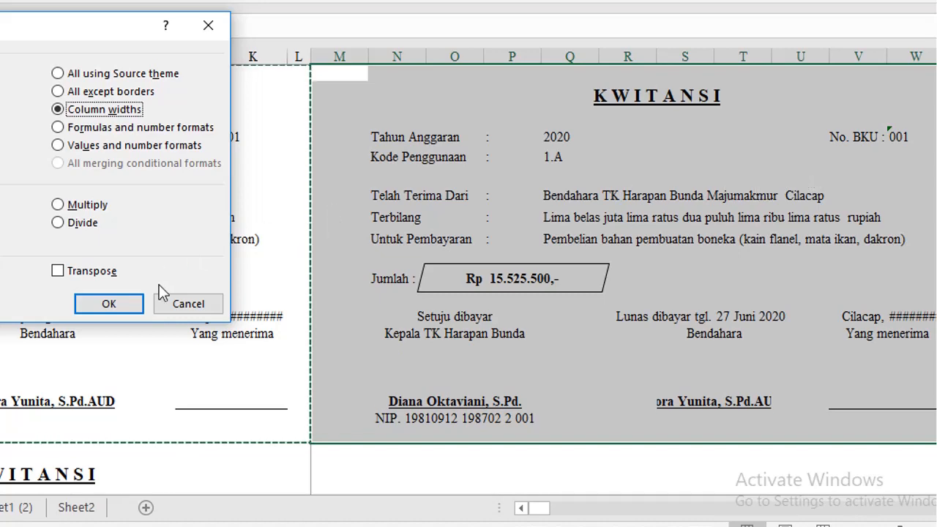
left_click(103, 308)
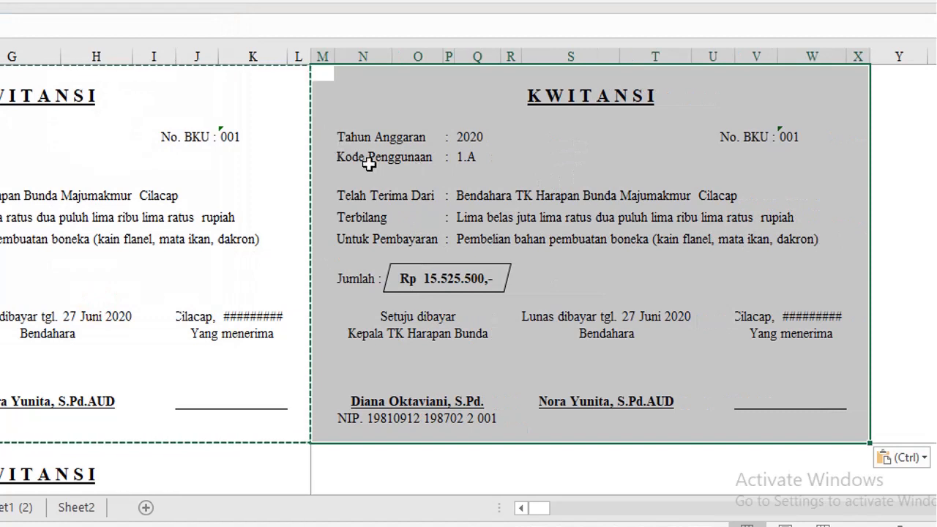
left_click(448, 138)
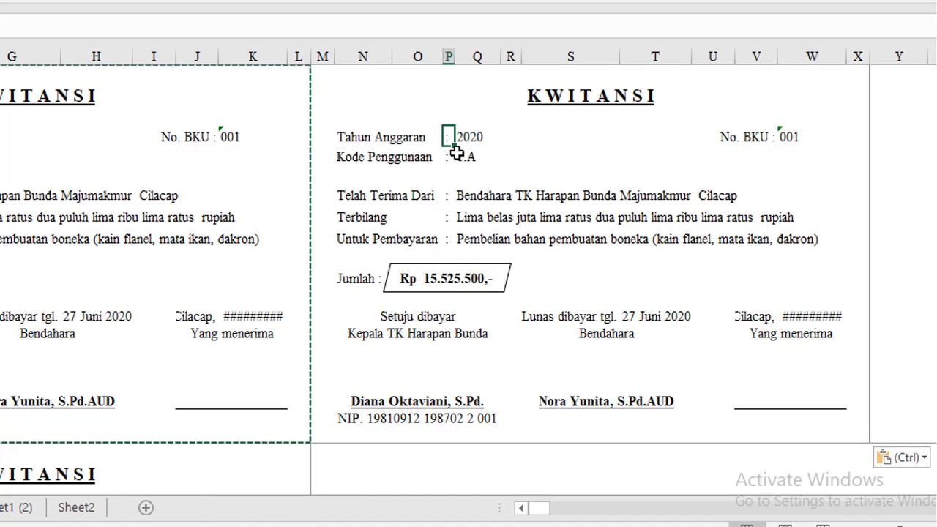
Undo the column-width paste and reapply the original receipt's widths from cell M1, using Paste Special with Column widths
key("ctrl+z")
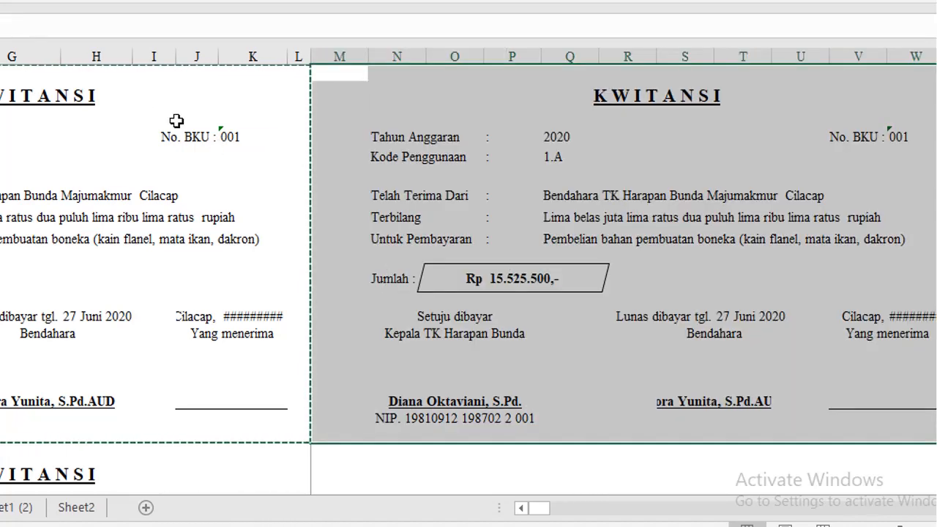
left_click(505, 157)
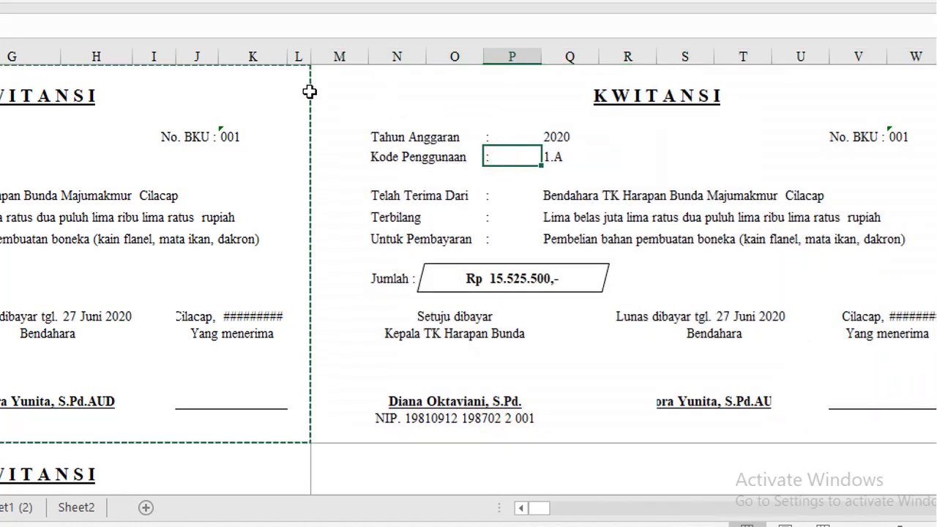
left_click(335, 74)
right_click(337, 74)
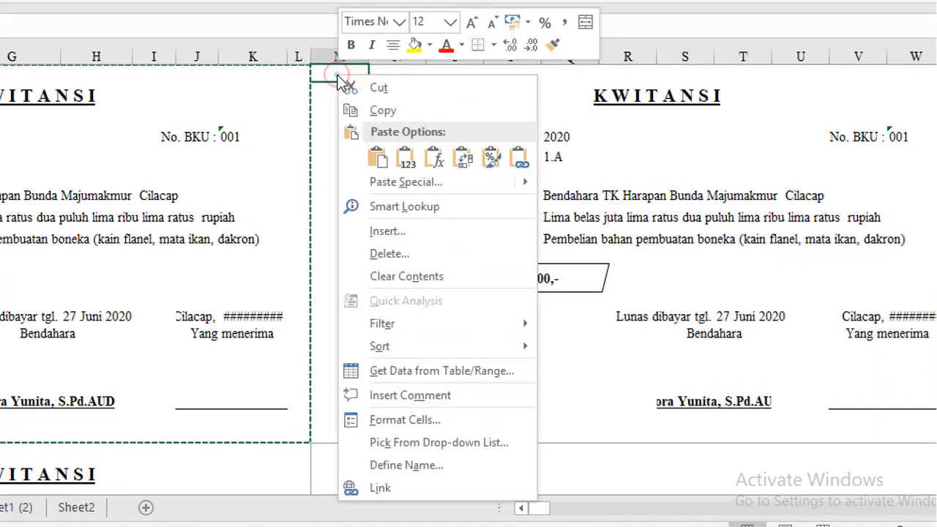
left_click(377, 183)
left_click_drag(352, 35, 0, 58)
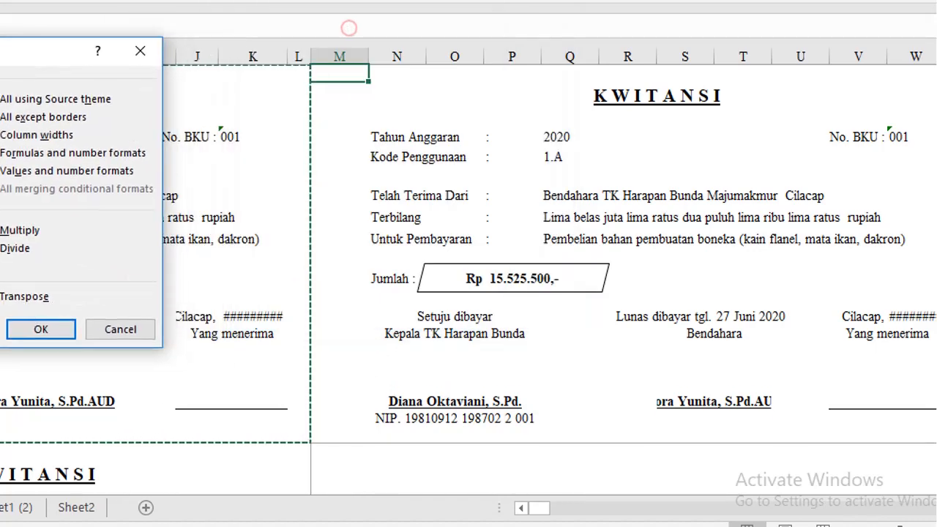
left_click(33, 135)
left_click(30, 324)
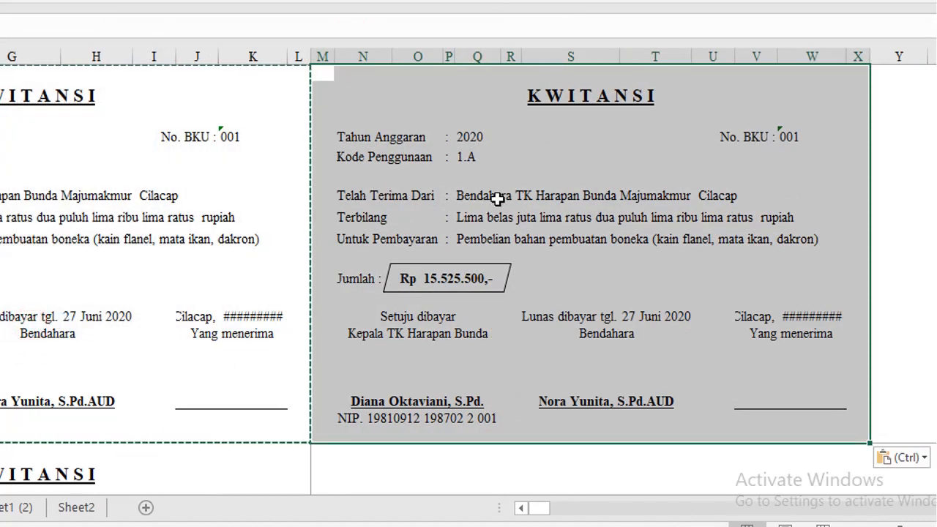
left_click(1, 95)
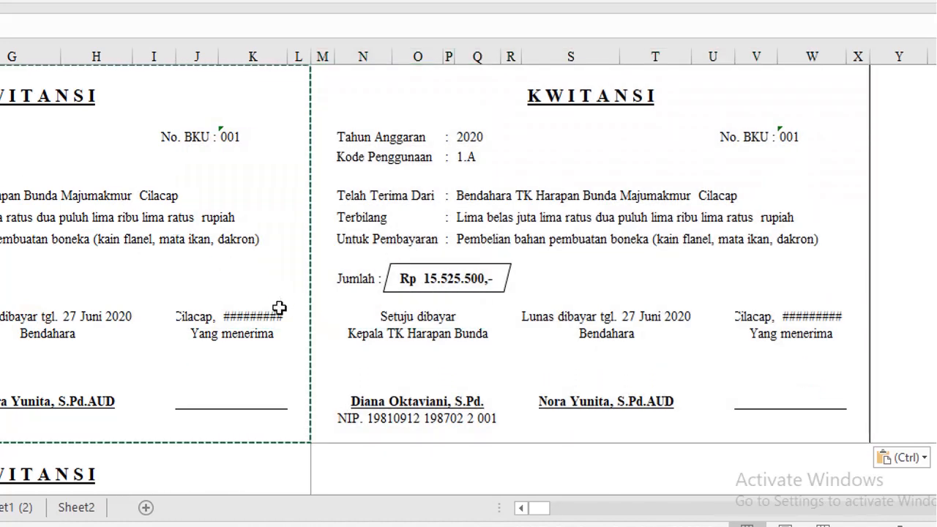
Examine the itemised payment list in BA9:BF16 of the fifth receipt on Sheet1 (3)
scroll(154, 463, "down", 1)
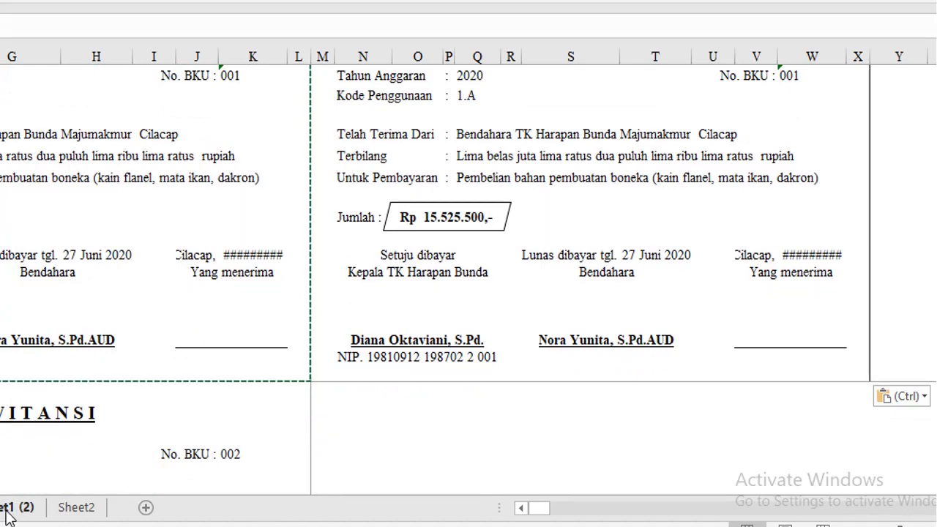
left_click(1, 510)
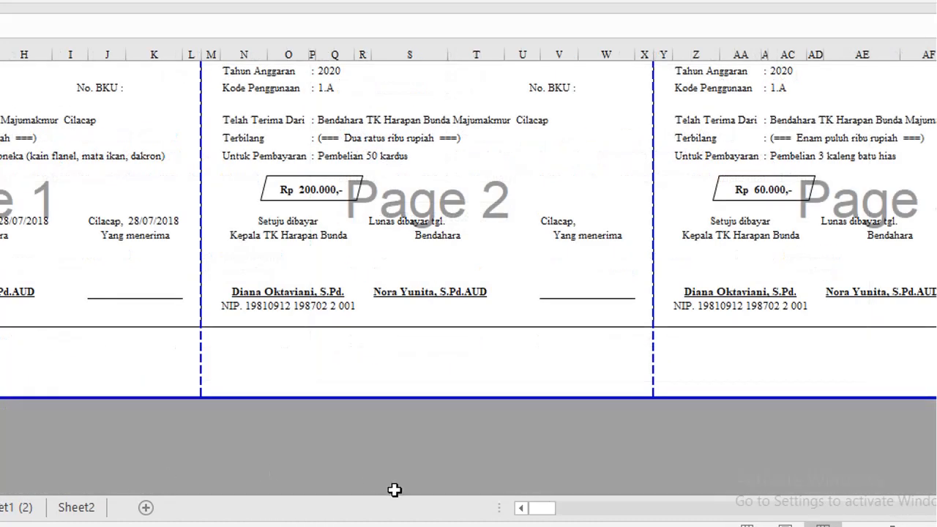
left_click_drag(532, 507, 586, 516)
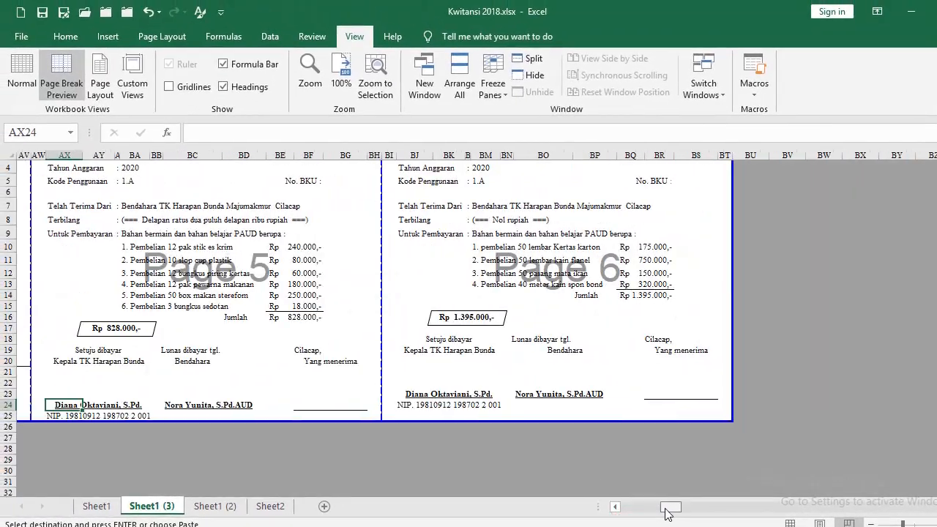
left_click_drag(666, 512, 672, 512)
left_click(178, 339)
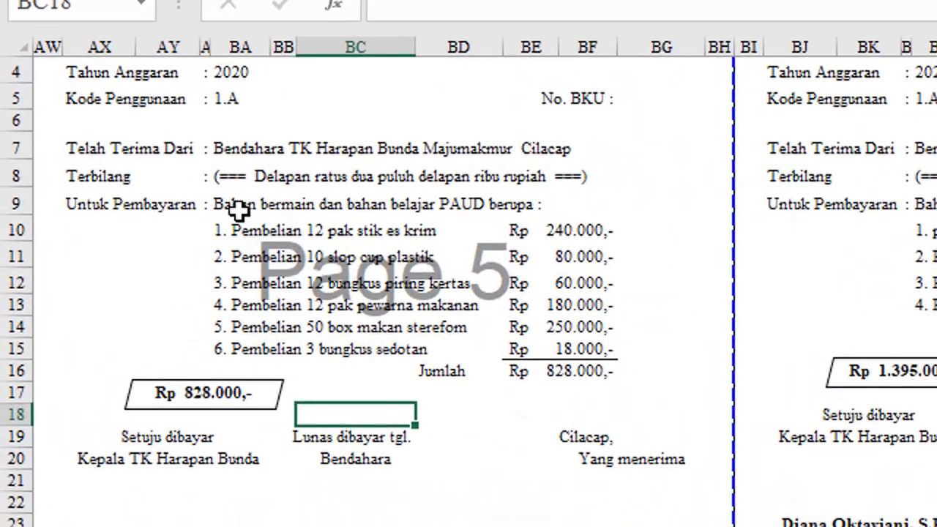
left_click_drag(121, 239, 146, 255)
left_click_drag(291, 247, 564, 366)
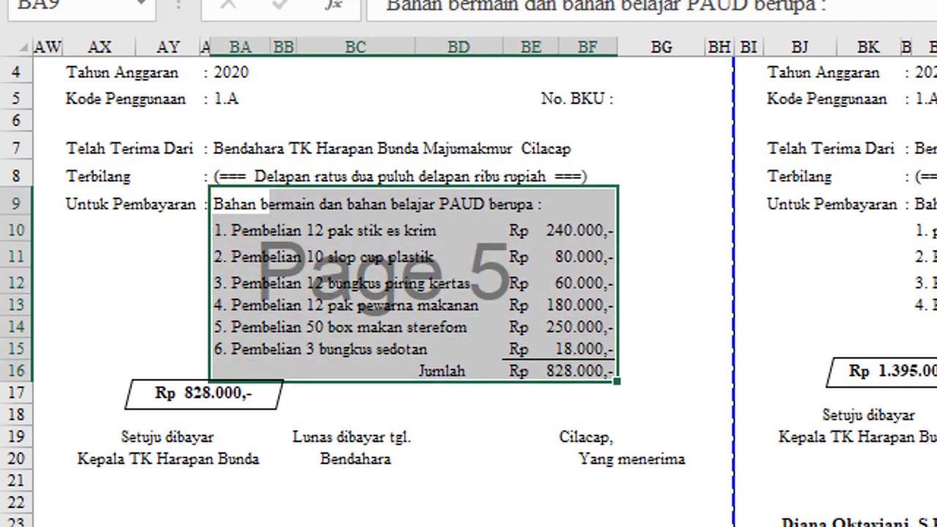
left_click(458, 479)
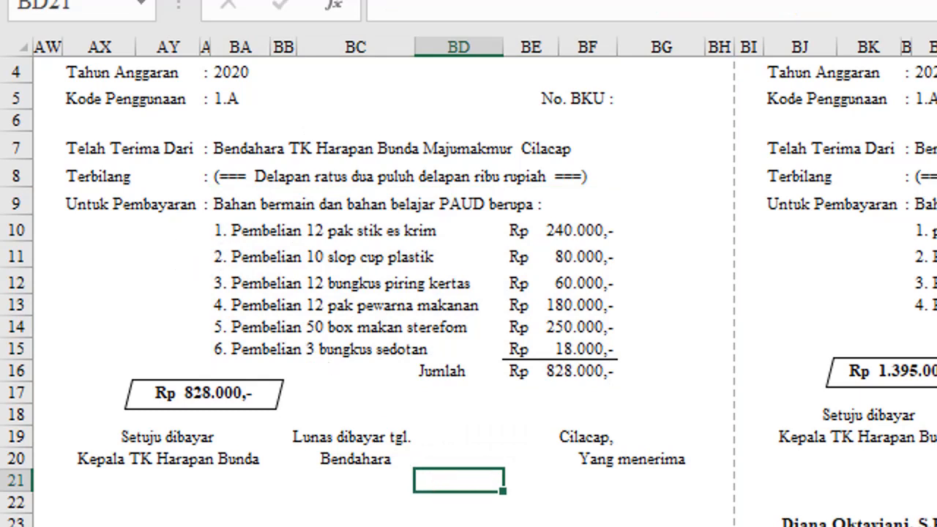
left_click(275, 299)
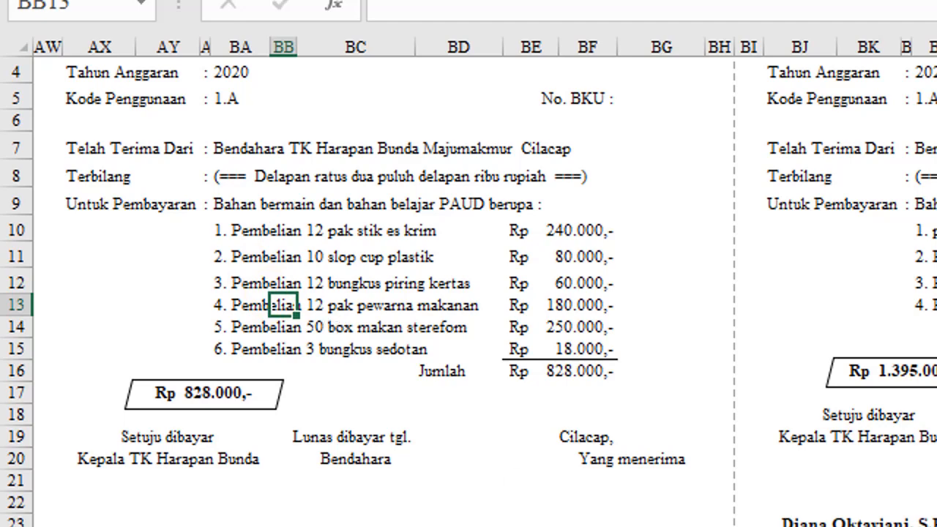
Return to the receipt sheet and insert five rows at row 30, below the second receipt's payment description
scroll(468, 292, "left", 16)
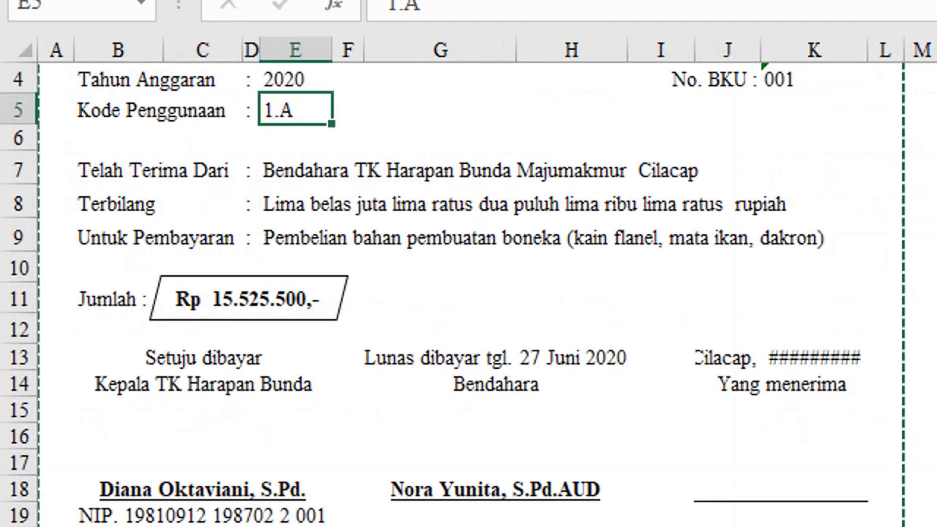
scroll(469, 293, "down", 6)
scroll(909, 439, "down", 2)
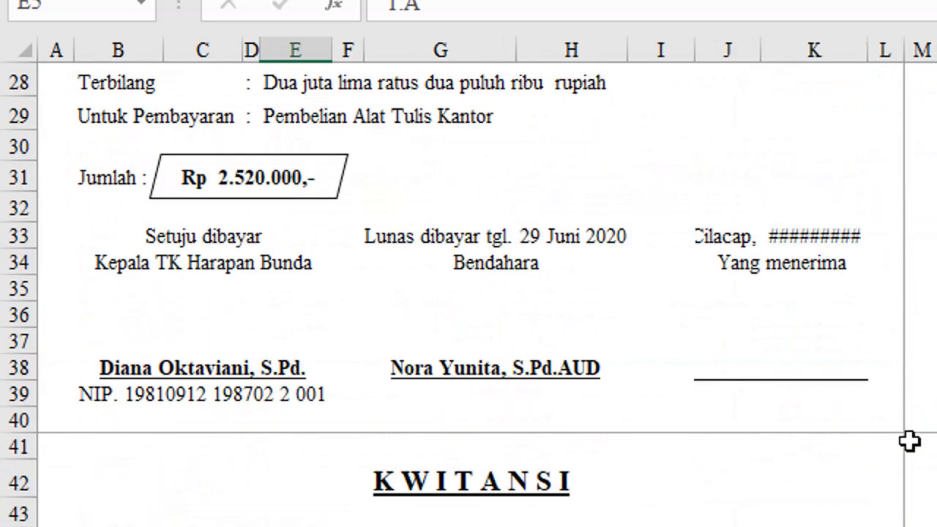
left_click(911, 447)
scroll(538, 458, "up", 1)
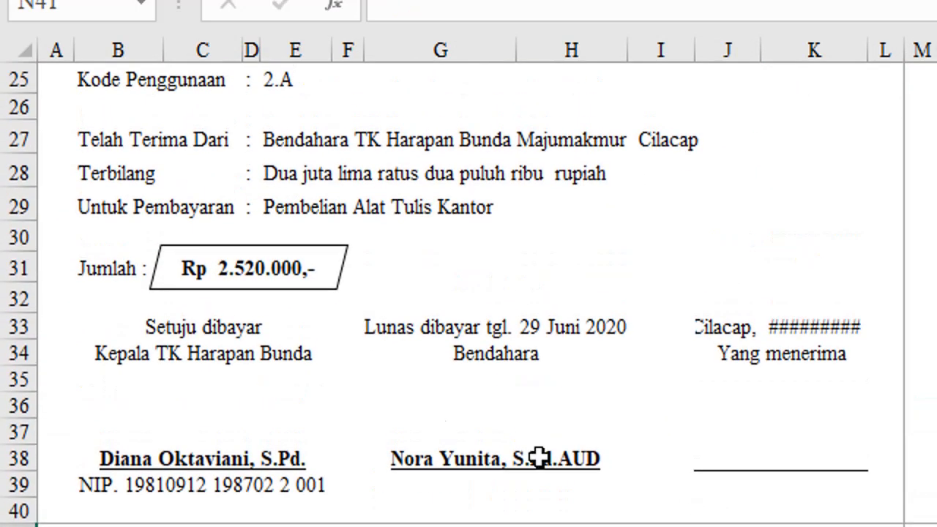
left_click(302, 261)
left_click(322, 232)
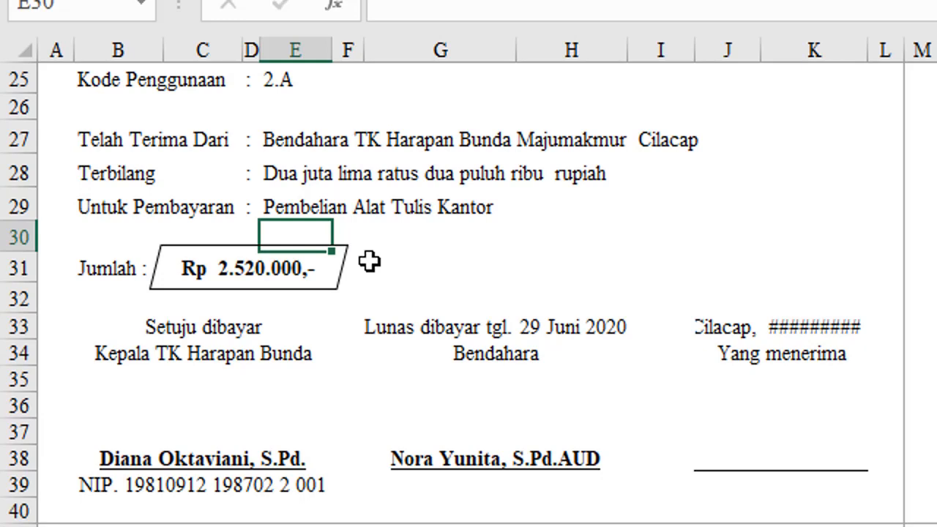
key("shift+Left")
key("shift+Left")
key("shift+Down")
key("shift+Down")
key("shift+Down")
key("shift+Down")
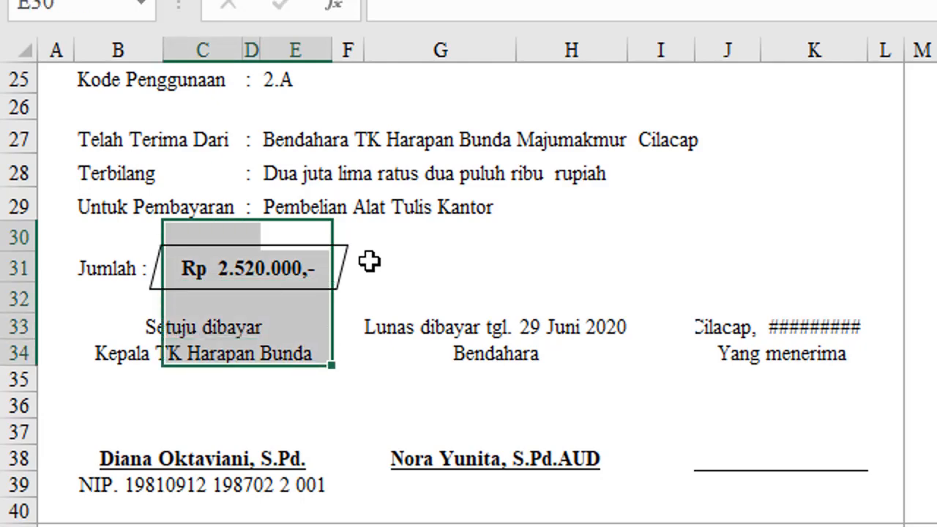
key("alt+i")
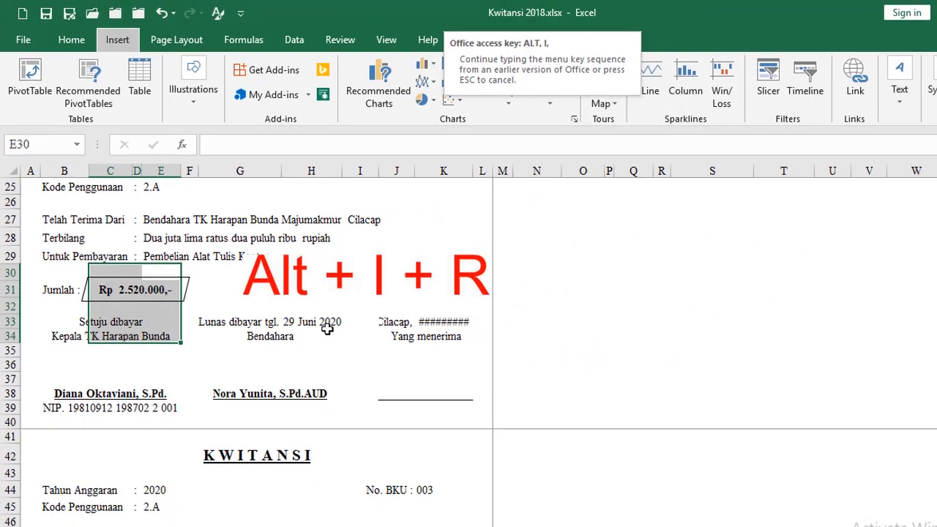
key("r")
left_click(313, 276)
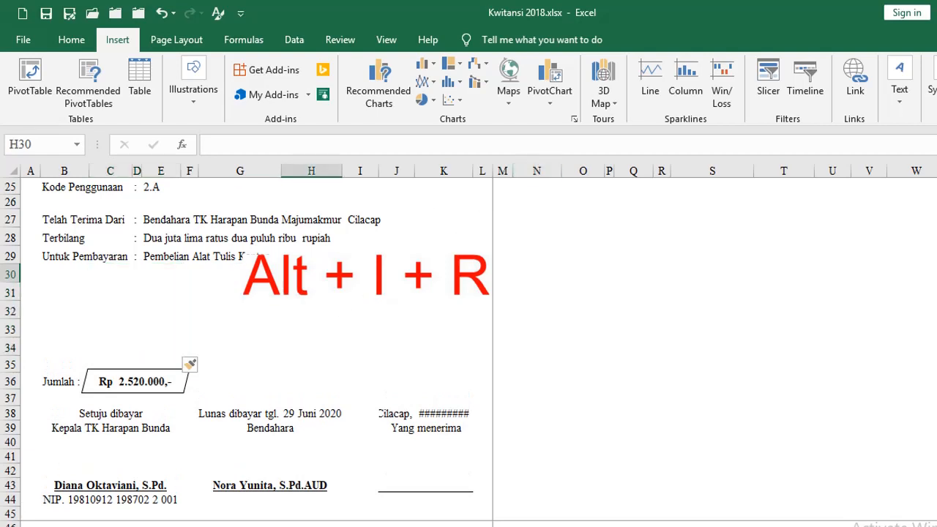
left_click(227, 311)
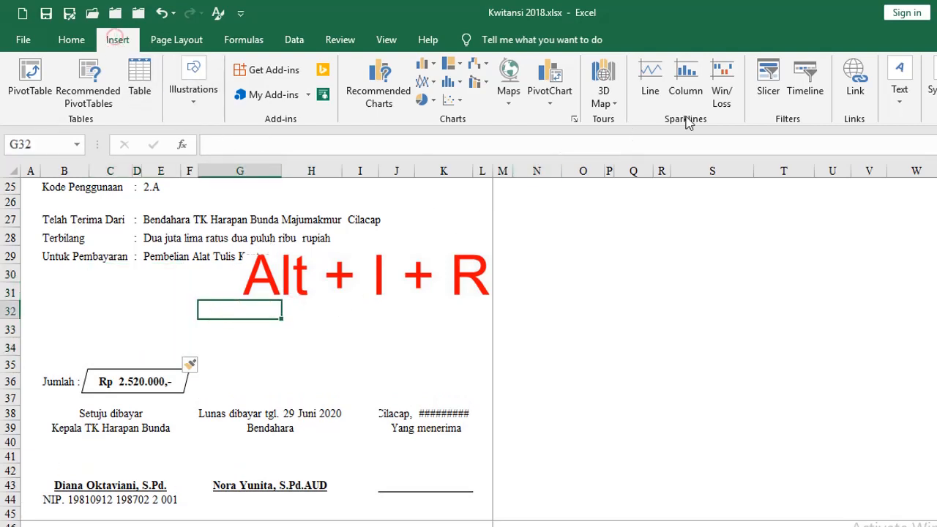
left_click(165, 268)
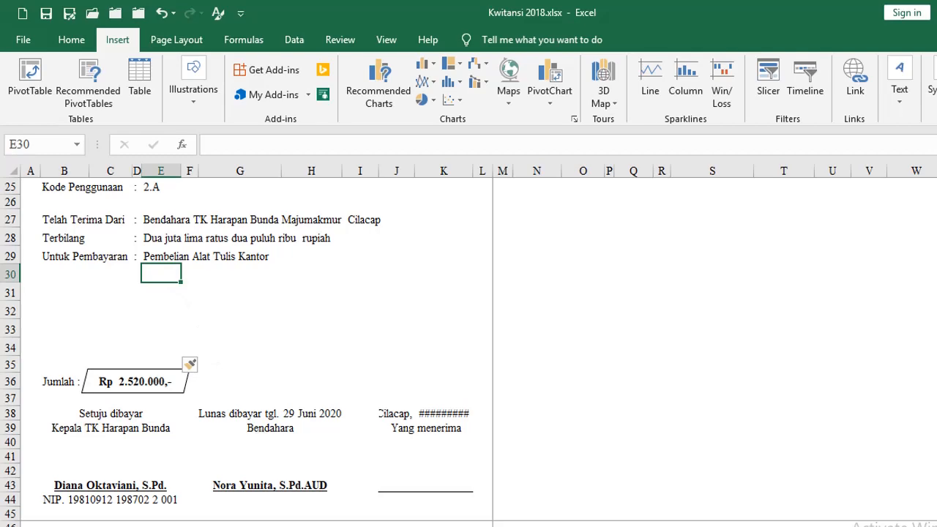
Check the space taken by the itemised receipt on Sheet1 (3), and insert two more rows at row 33 of the second receipt
key("ctrl+Page_Down")
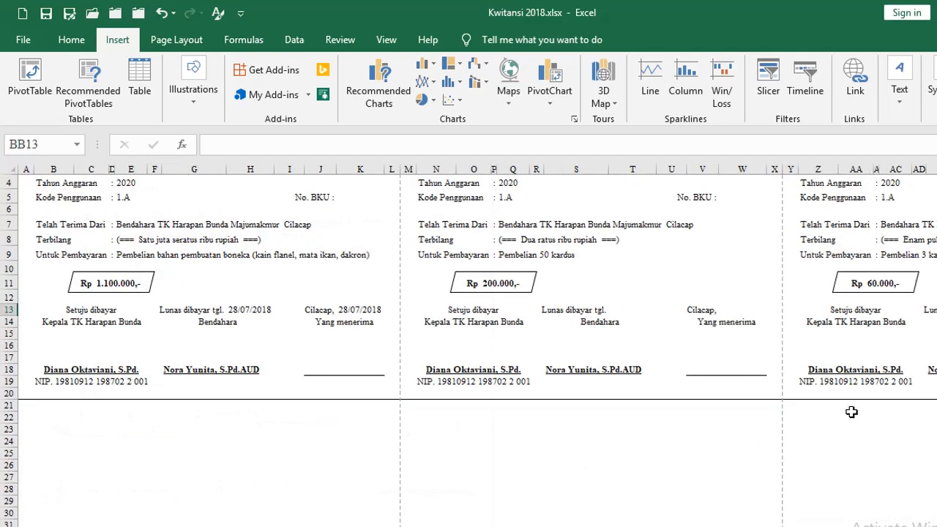
left_click_drag(629, 526, 673, 526)
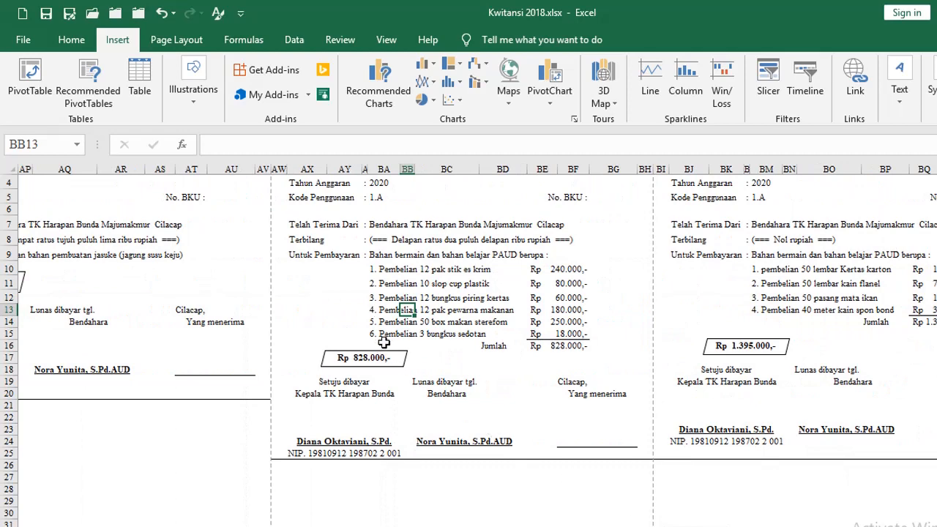
key("ctrl+Page_Up")
mouse_move(153, 331)
left_mouse_down()
mouse_move(154, 349)
mouse_move(166, 349)
left_mouse_up()
key("alt+i")
key("r")
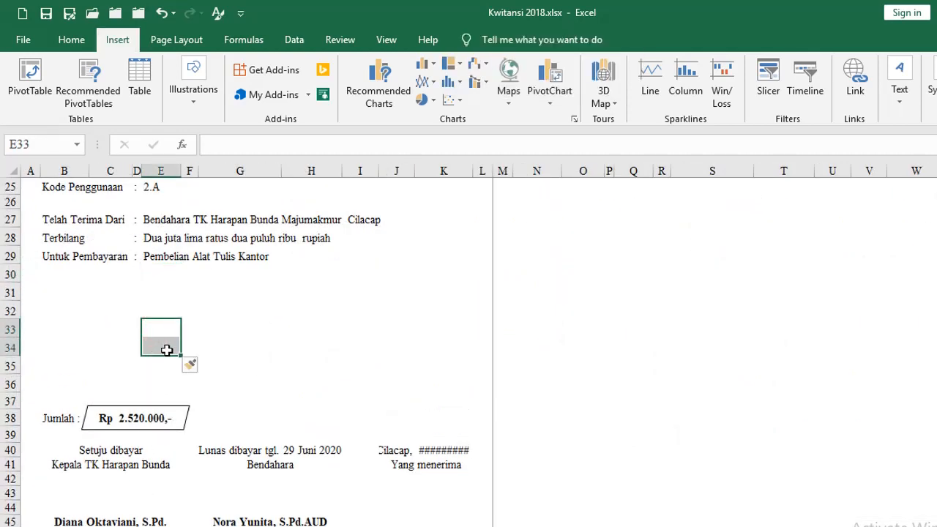
Copy the last receipt's four-item purchase list starting at BM9 on Sheet1 (3) and paste it at E29 in the second receipt
key("ctrl+Page_Down")
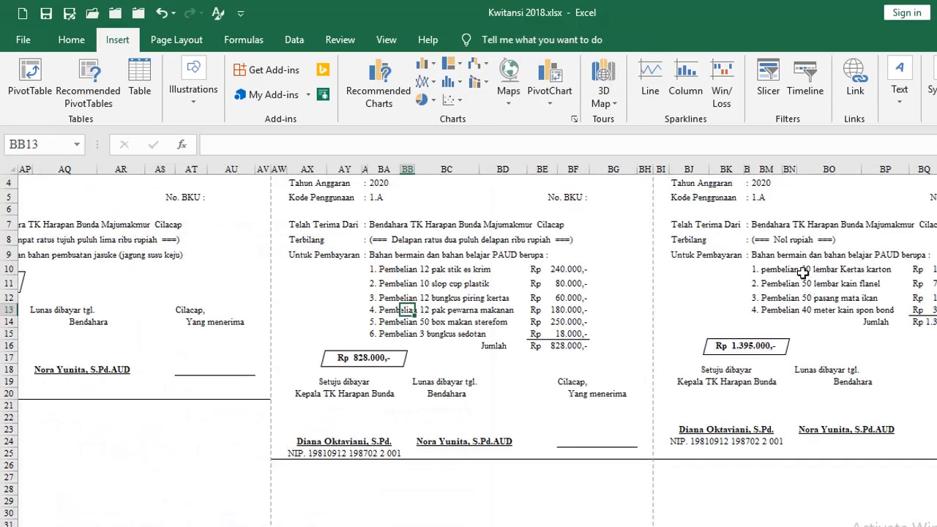
left_click_drag(757, 258, 933, 324)
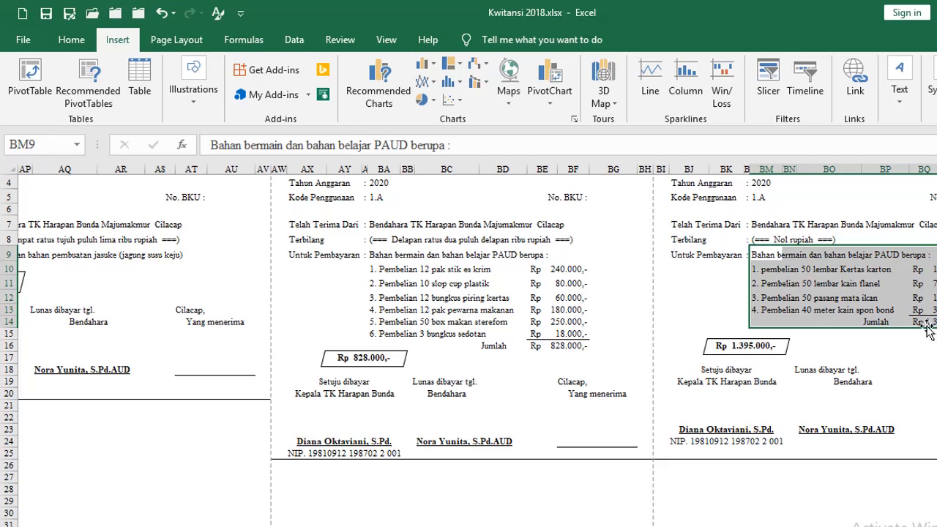
key("ctrl+c")
key("ctrl+Page_Up")
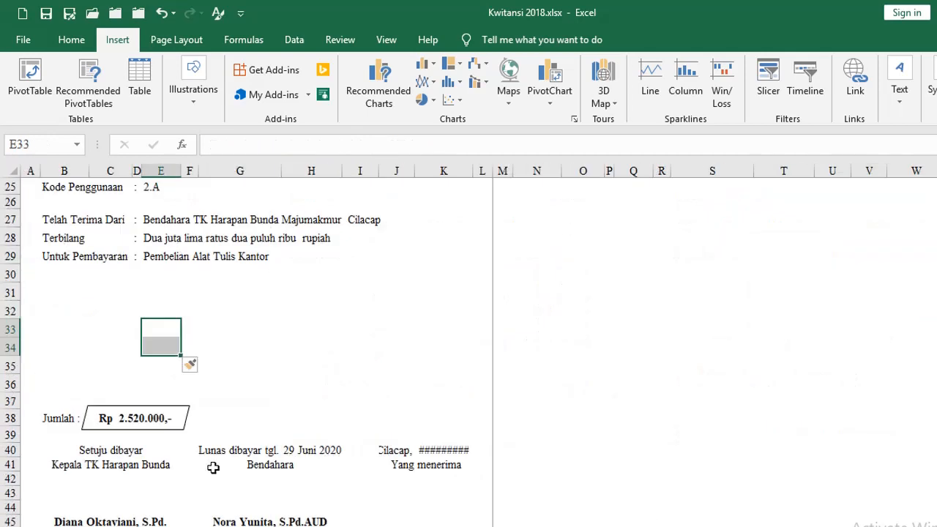
left_click(156, 260)
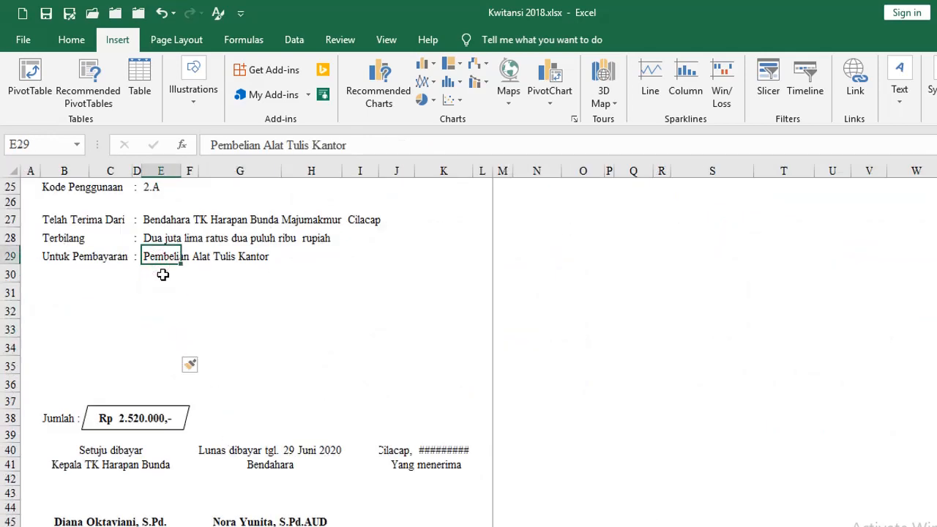
key("ctrl+v")
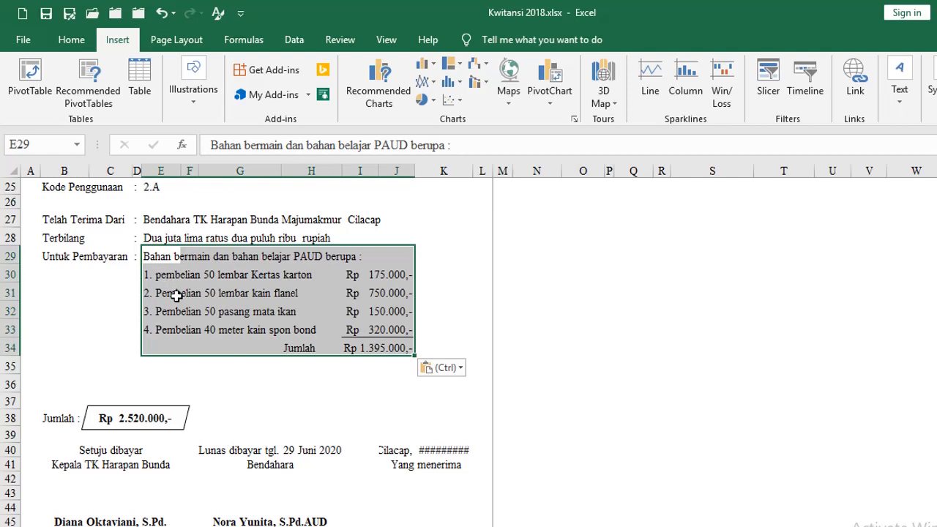
left_click(256, 368)
Merge the date cells K40:L40 in the second receipt's signature block and left-align the date
left_click(442, 449)
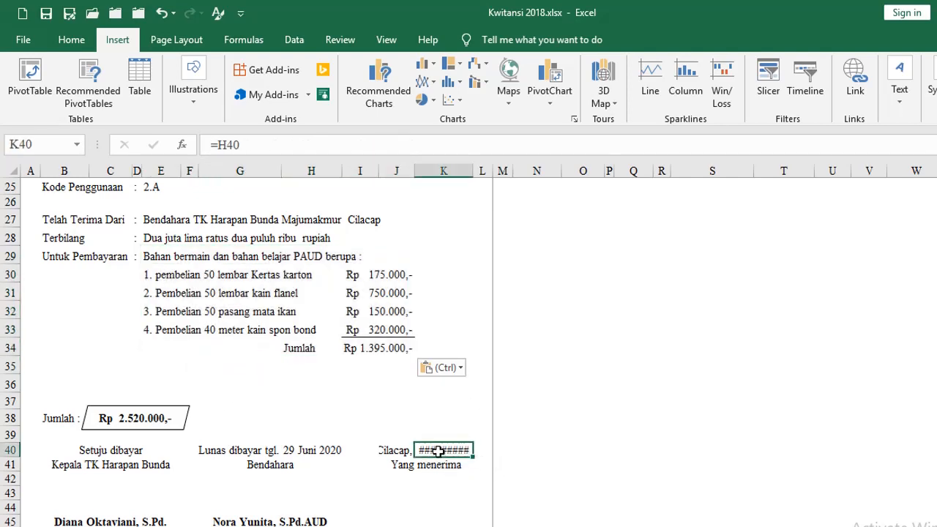
left_click(479, 444)
left_click(444, 450)
left_click_drag(446, 451, 480, 449)
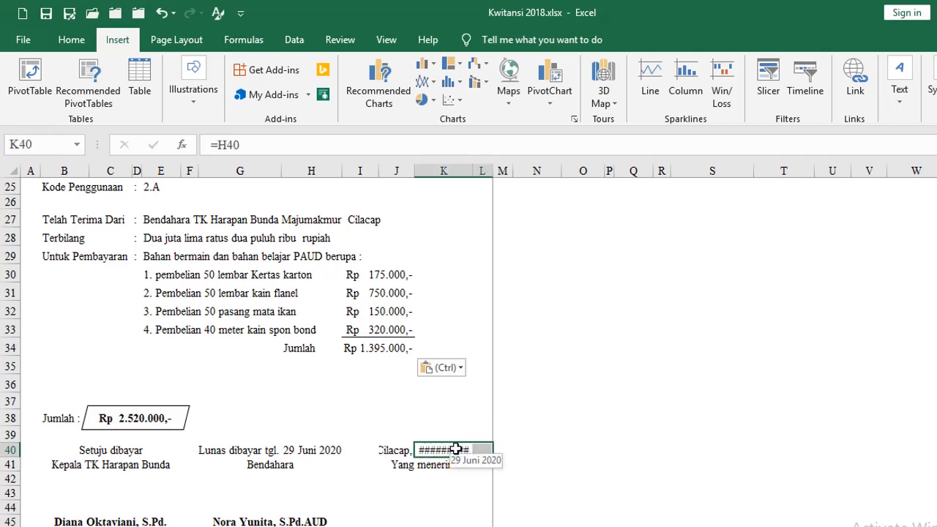
left_click(71, 40)
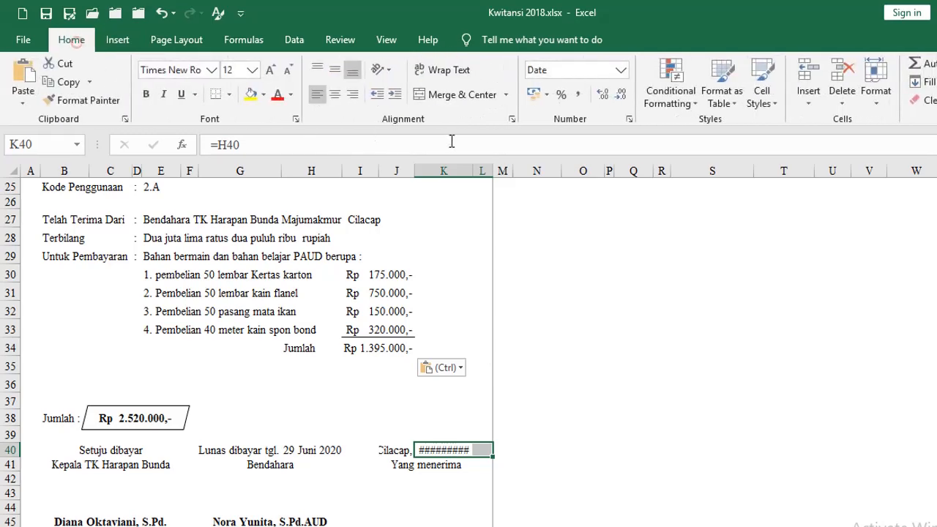
left_click(429, 95)
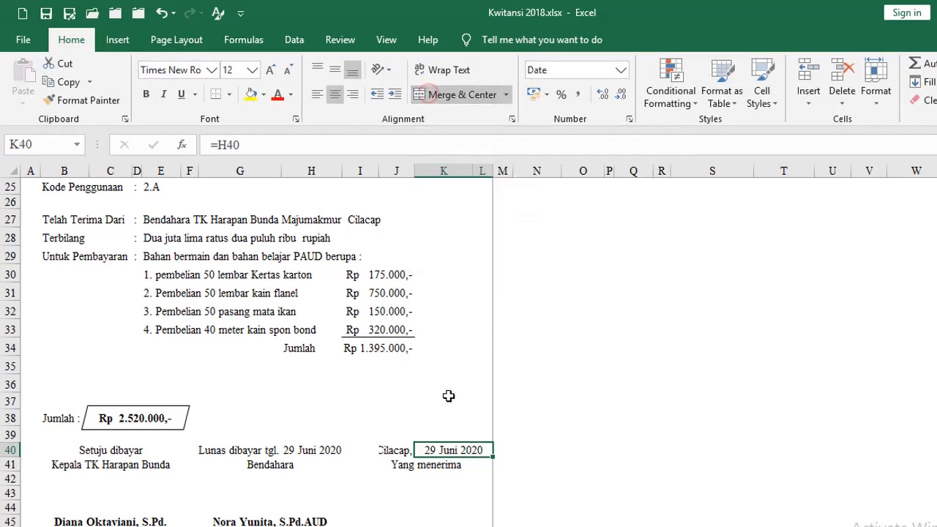
left_click(317, 94)
AutoFit column J to the "Cilacap," label in J40 and narrow column I to keep the receipt compact
left_click(360, 450)
left_click(395, 448)
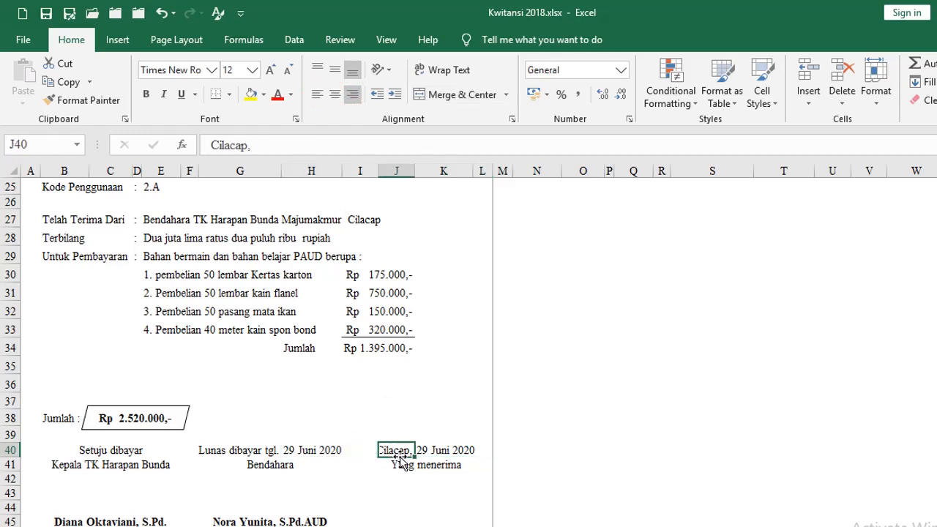
key("alt+h")
key("o")
key("i")
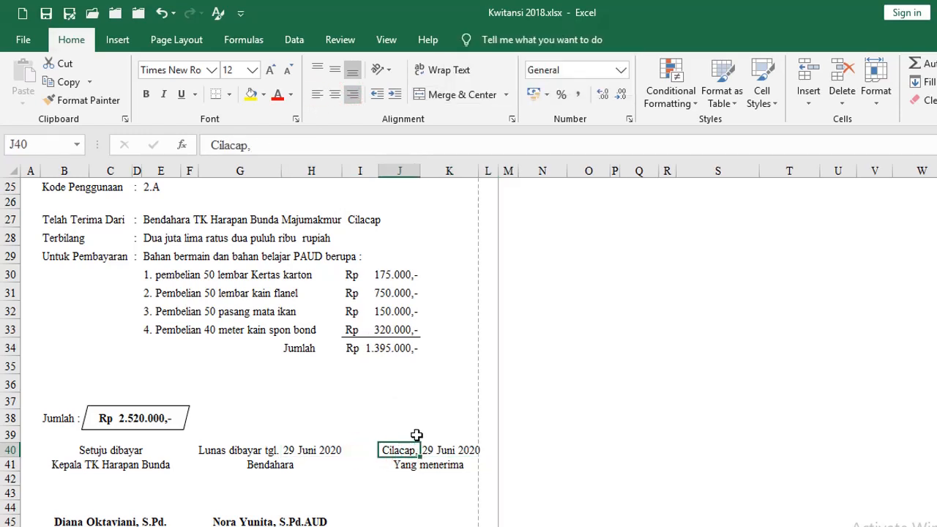
left_click_drag(375, 171, 327, 171)
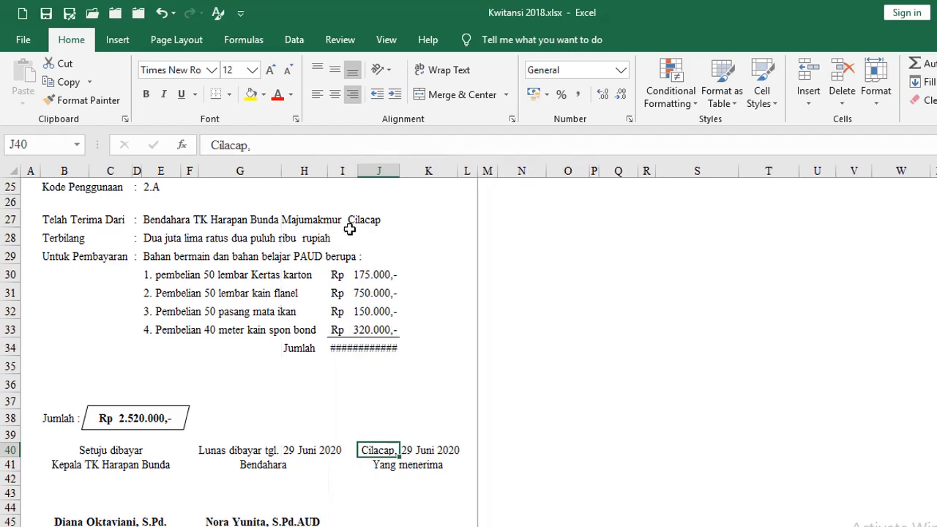
Examine the second receipt's purchase list in rows 29 to 34 and the cells in columns I and J that hold its amounts
left_click(366, 276)
left_click(368, 348)
left_click(379, 418)
left_click(224, 292)
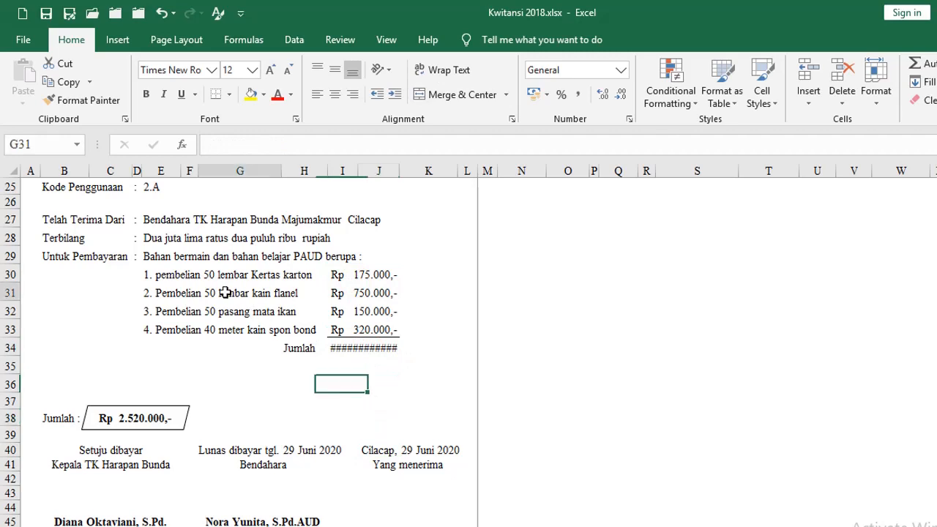
left_click(359, 347)
left_click(363, 395)
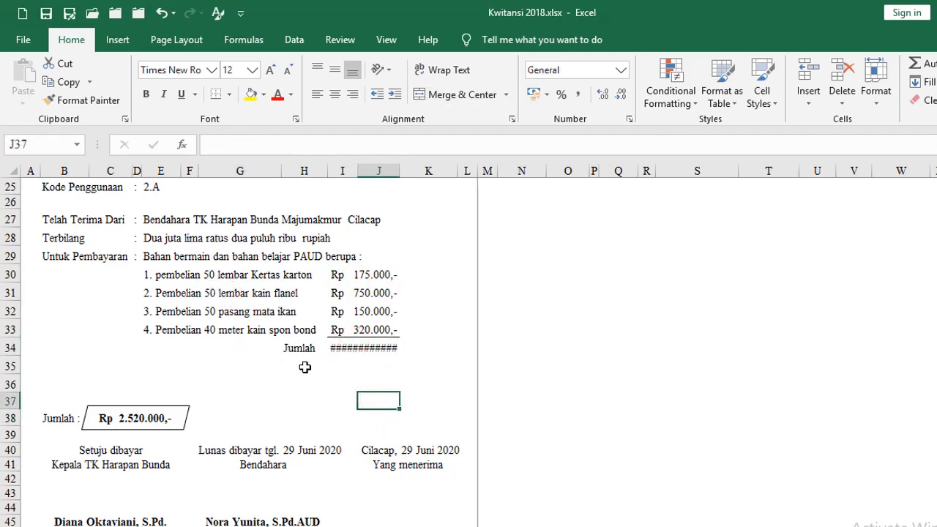
scroll(304, 367, "up", 1)
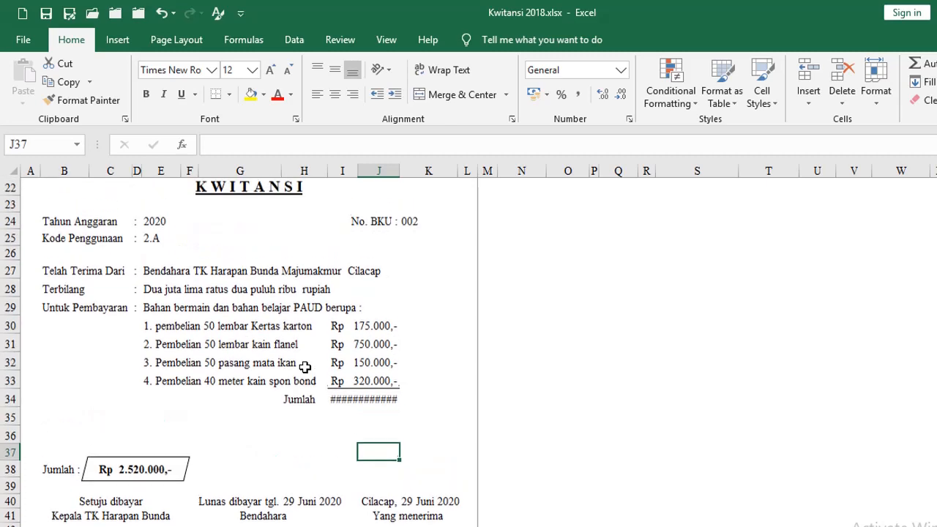
left_click(156, 310)
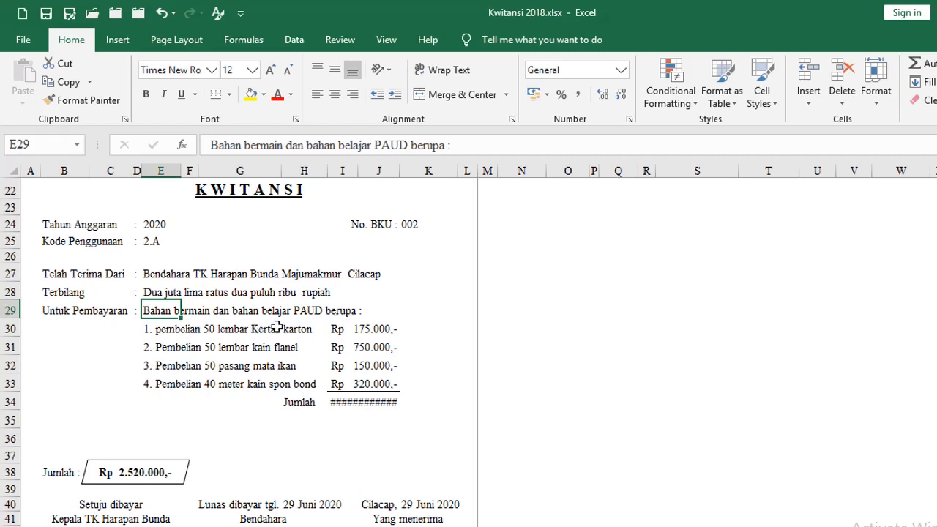
left_click(168, 331)
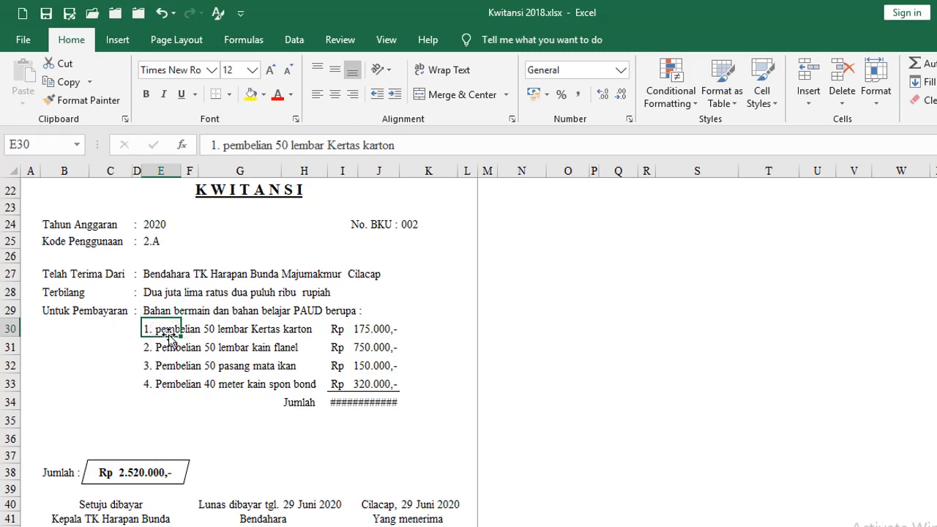
scroll(175, 340, "down", 6)
scroll(178, 340, "up", 5)
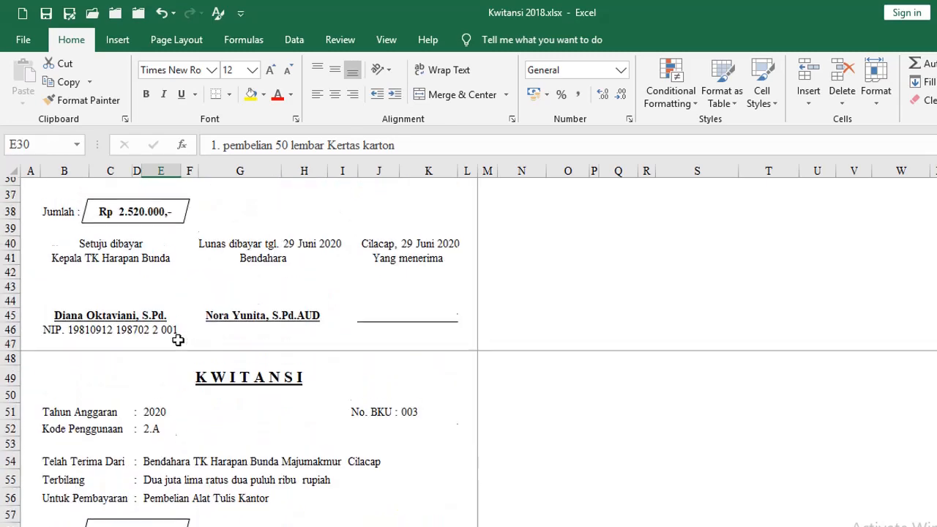
scroll(178, 339, "up", 2)
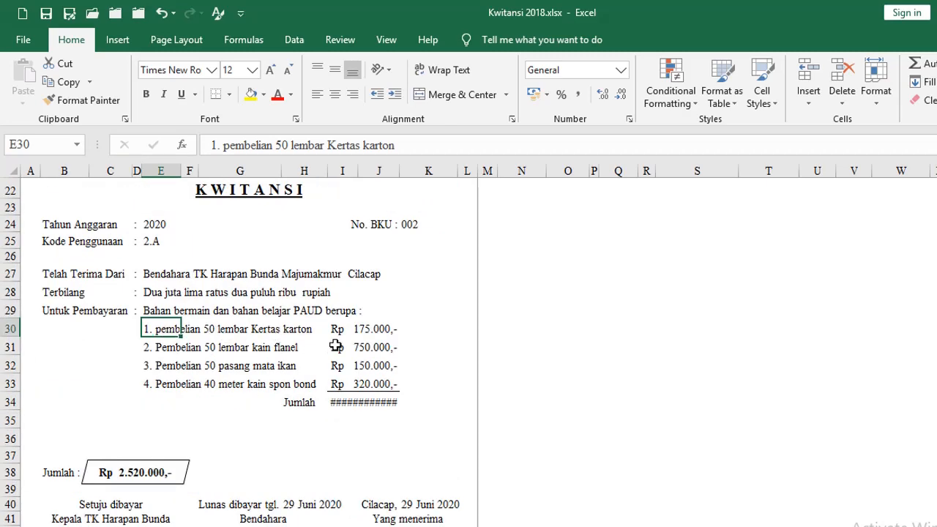
left_click(369, 331)
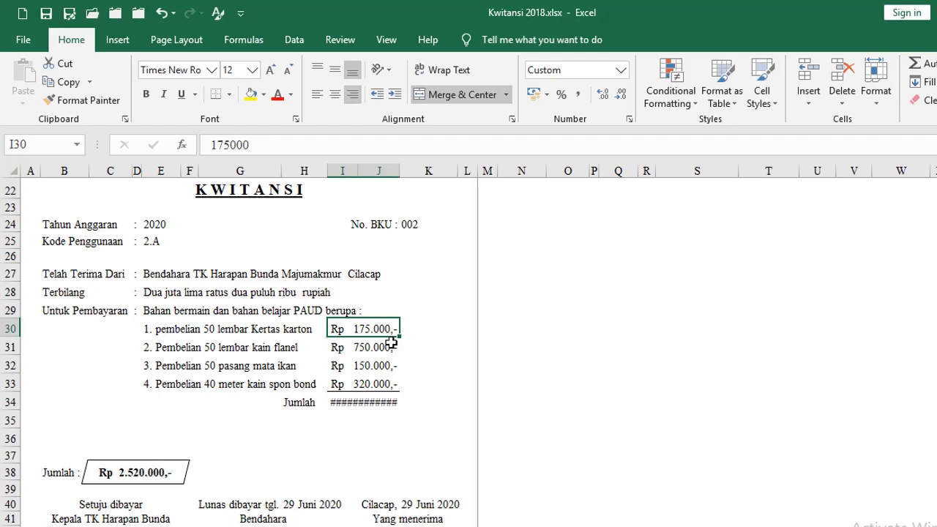
left_click(360, 306)
left_click(342, 304)
left_click(361, 305)
left_click(344, 305)
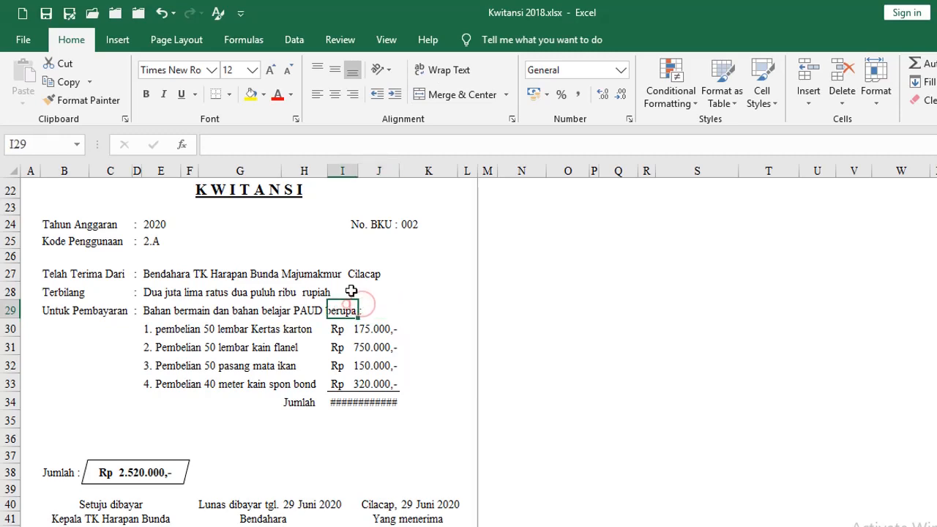
Unmerge the amount cells I30:J34 in the second receipt's purchase list
left_click(343, 329)
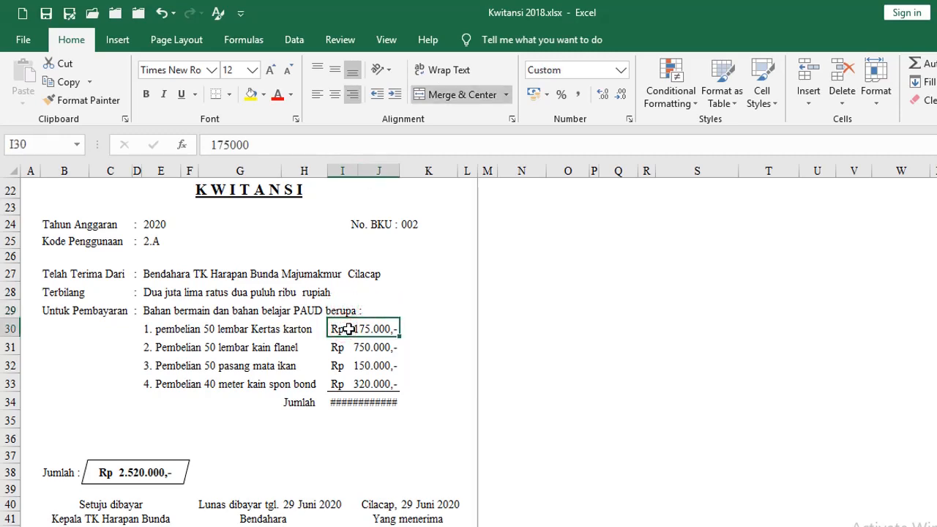
left_click(419, 95)
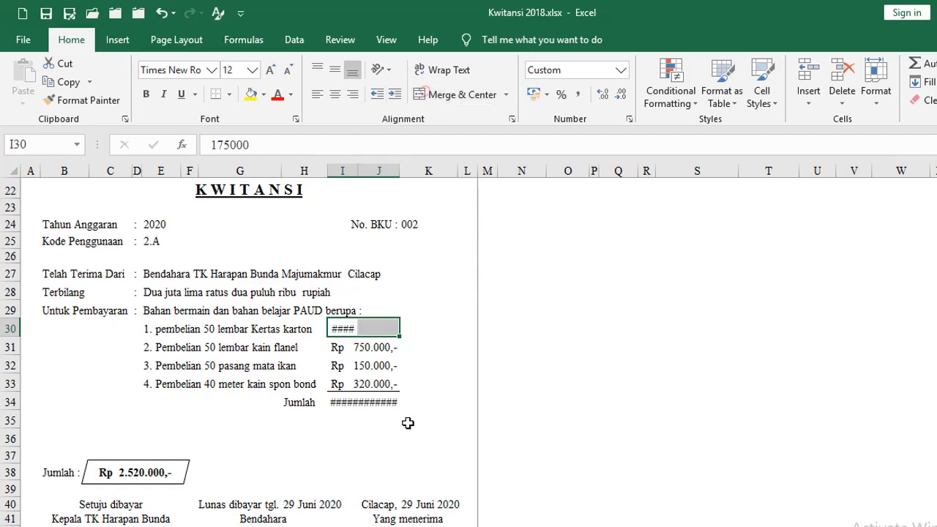
left_click(406, 423)
left_click(350, 330)
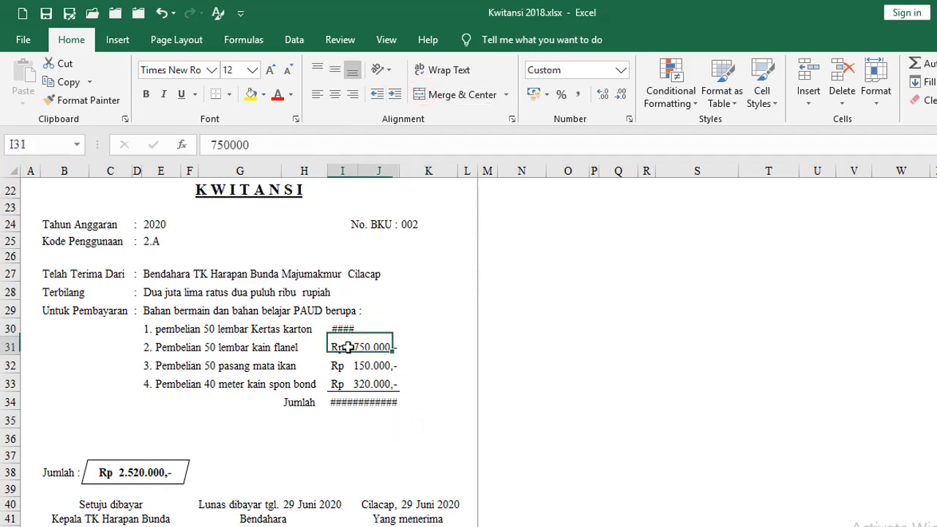
left_click_drag(347, 347, 376, 382)
left_click(438, 95)
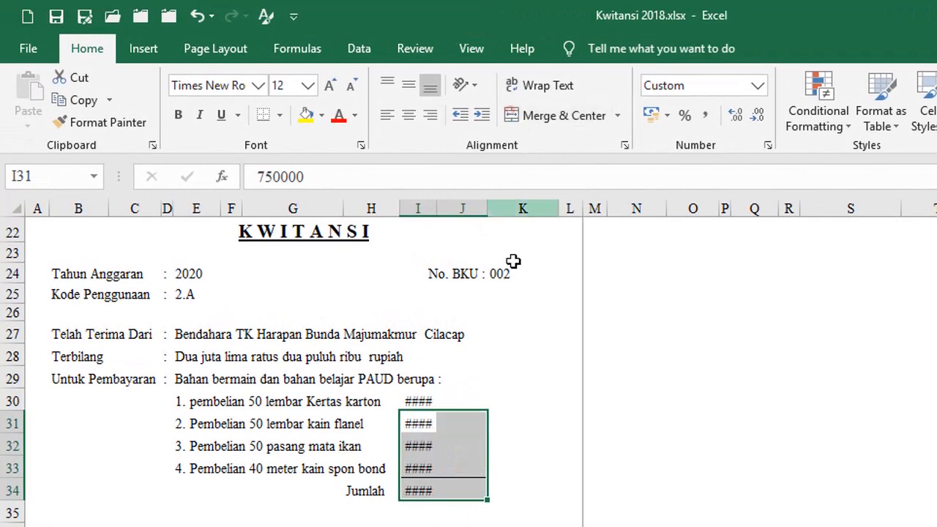
left_click(471, 341)
left_click(418, 402)
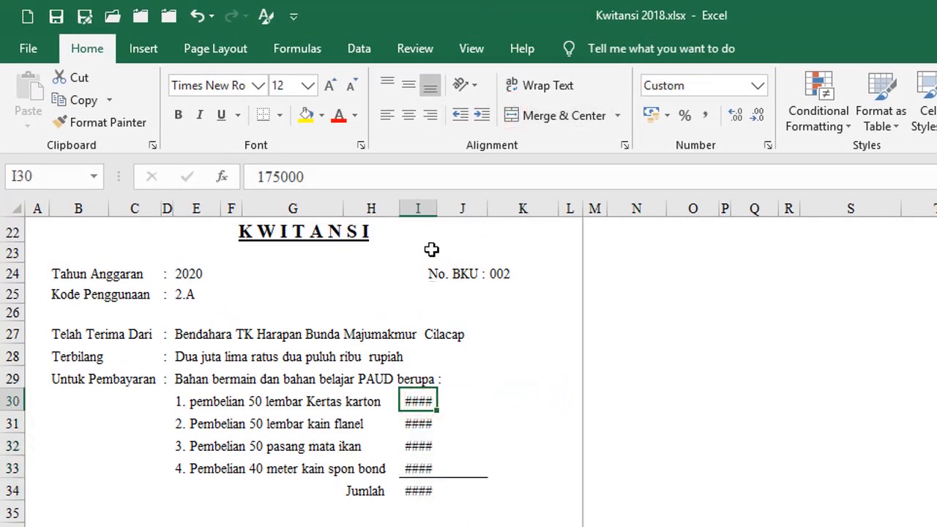
Merge columns I and J row by row for the four item amounts and the total in rows 30 to 34
scroll(431, 419, "down", 2)
scroll(432, 415, "up", 2)
left_click_drag(421, 402, 468, 423)
left_click(510, 115)
left_click(512, 115)
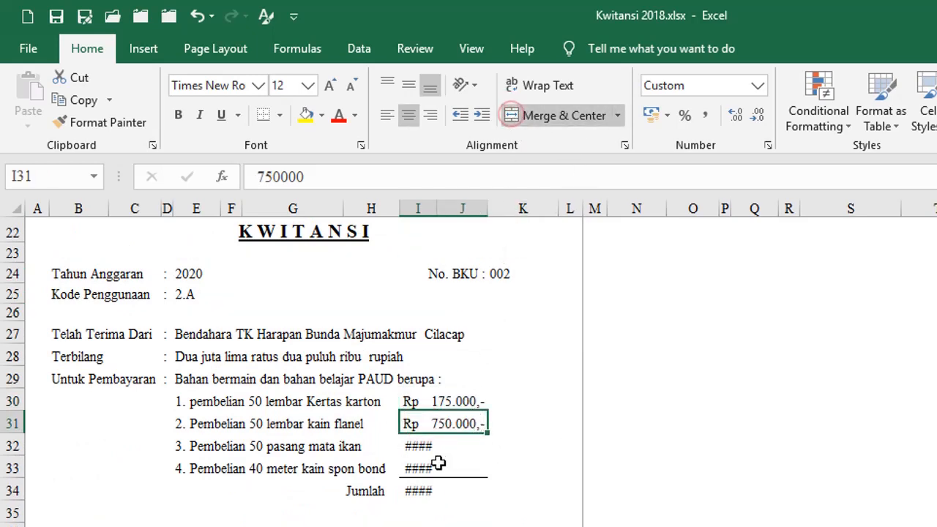
left_click_drag(418, 446, 474, 466)
left_click(517, 117)
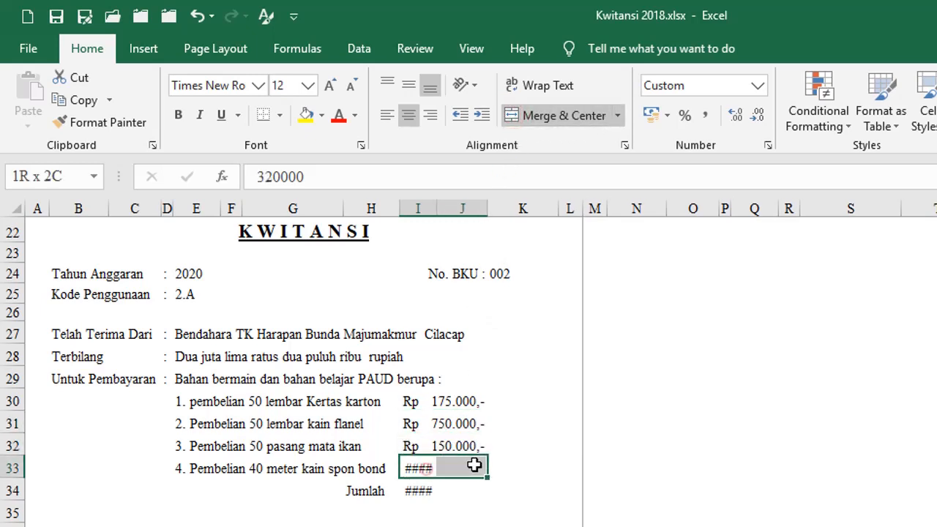
left_click(515, 116)
left_click_drag(428, 491, 464, 490)
left_click(515, 115)
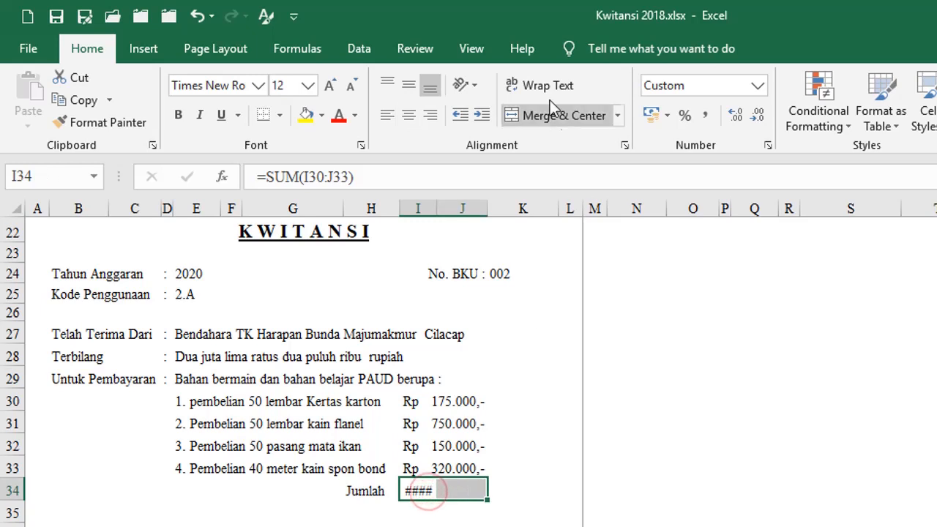
left_click(474, 516)
left_click(472, 489)
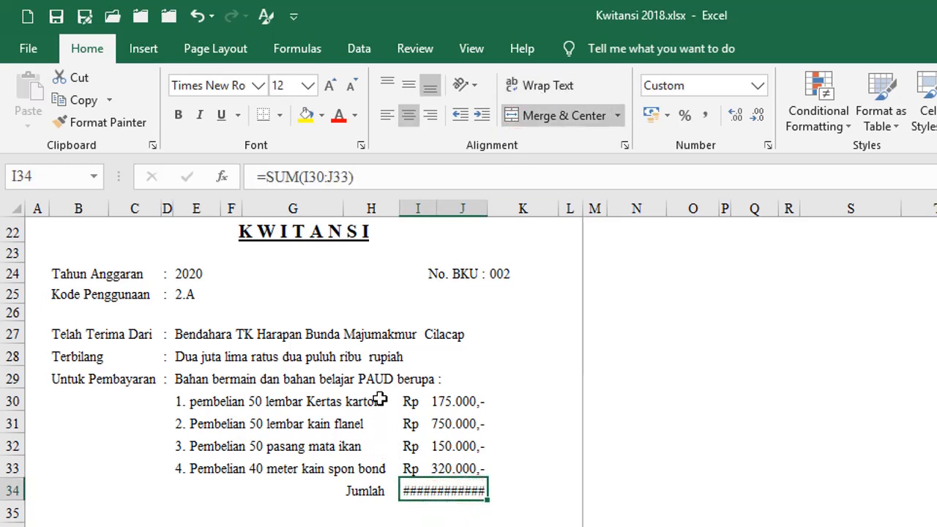
Widen column I slightly so the purchase total in row 34 fits its merged cell
left_click_drag(436, 208, 445, 209)
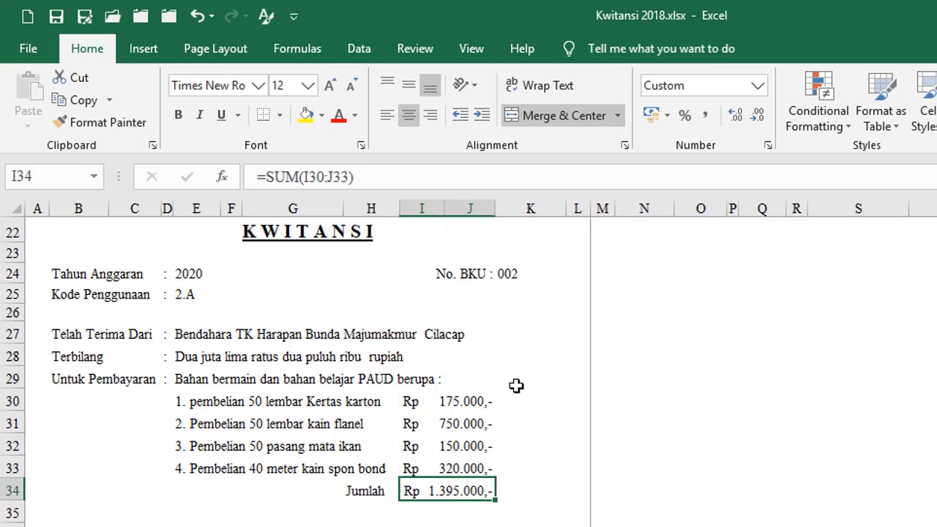
left_click(480, 520)
left_click(443, 415)
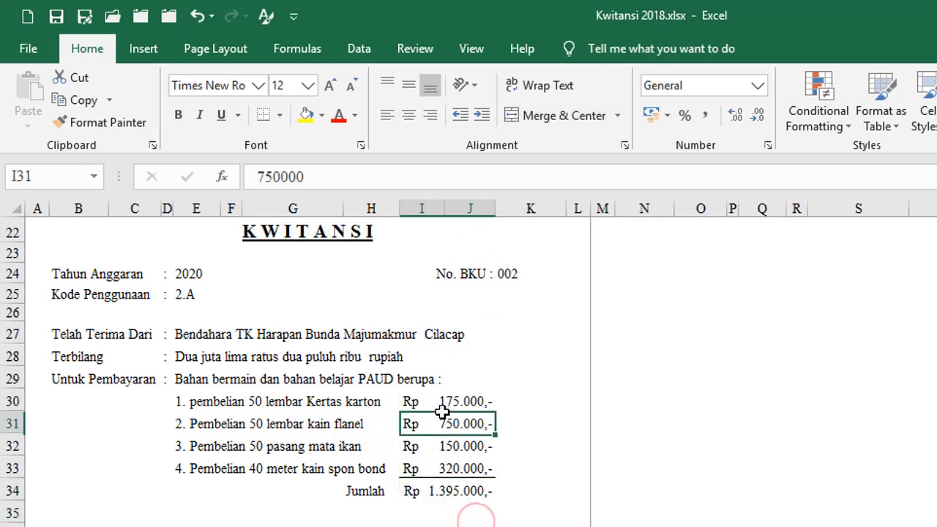
left_click(443, 404)
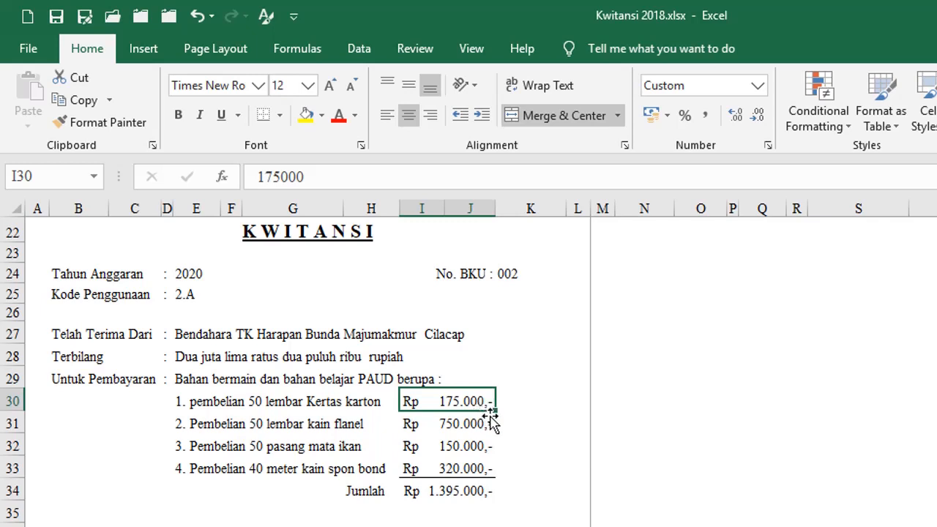
Preview the Accounting format for the amount in I30, but apply the custom format Rp* #.##0,-;[Red]-Rp #.##0,-
left_click(481, 506)
left_click(431, 403)
left_click(768, 145)
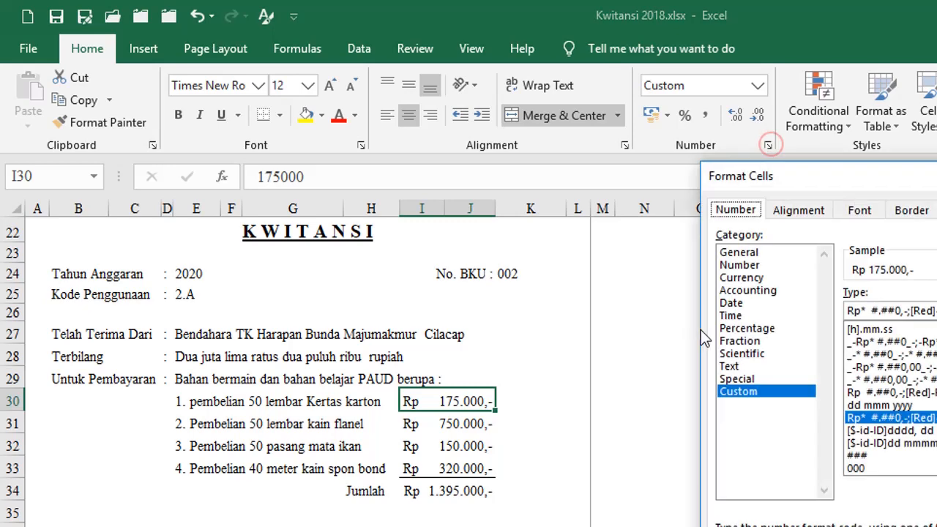
left_click(747, 291)
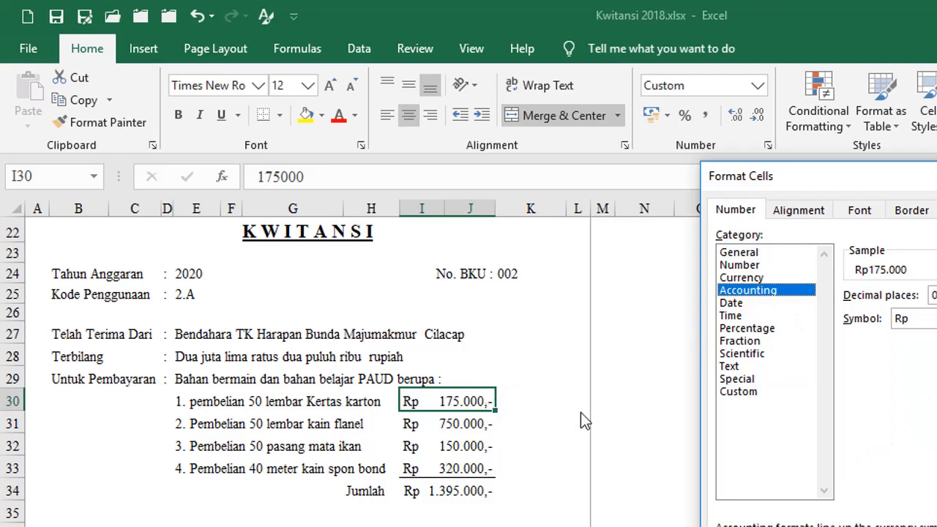
left_click(737, 392)
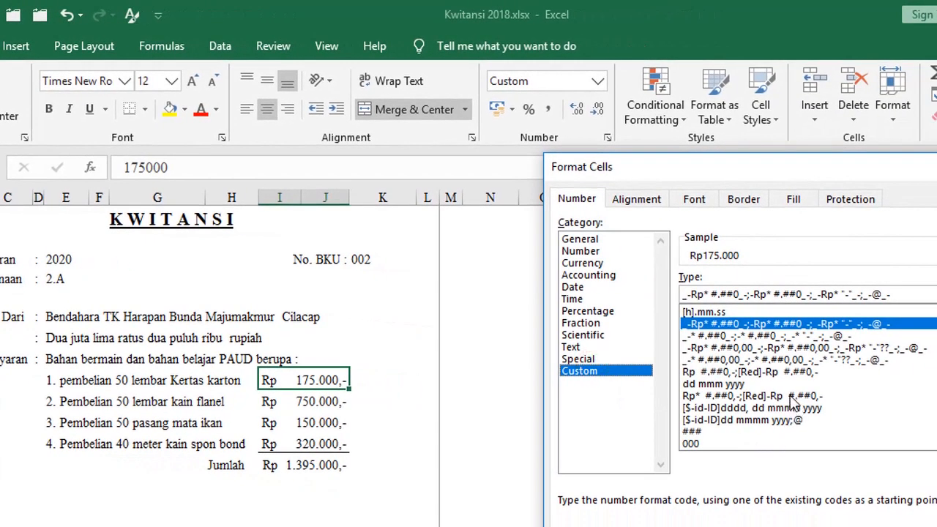
left_click(793, 396)
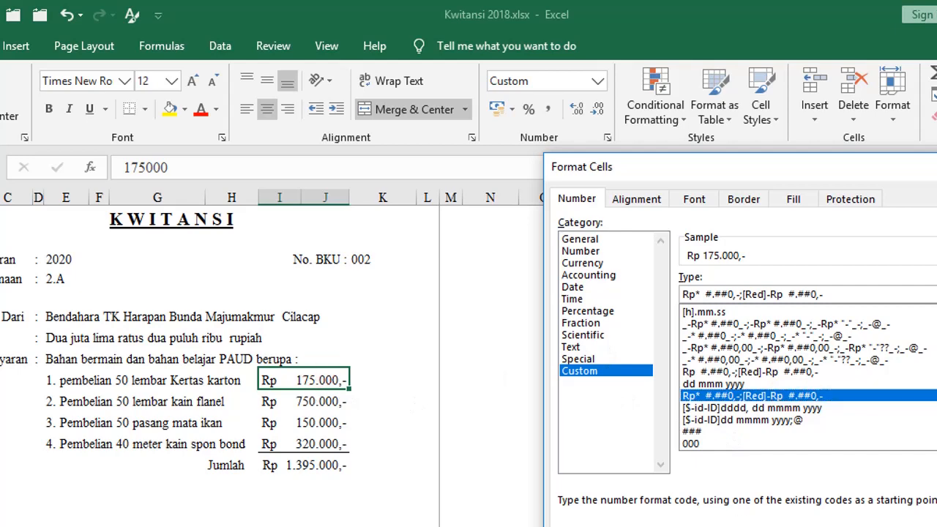
key("Return")
Apply the Accounting number format with the Rp symbol to the item amounts and total in I30:J34
left_click_drag(304, 381, 315, 465)
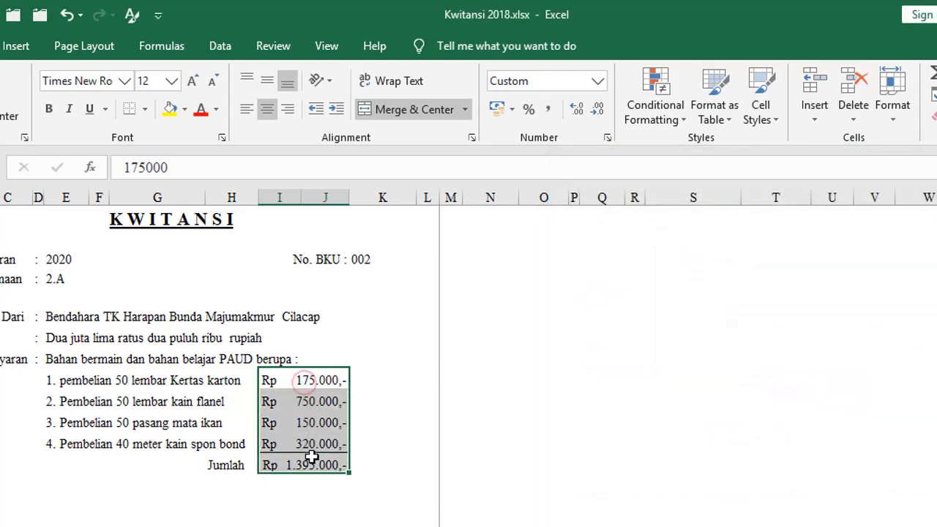
left_click(607, 139)
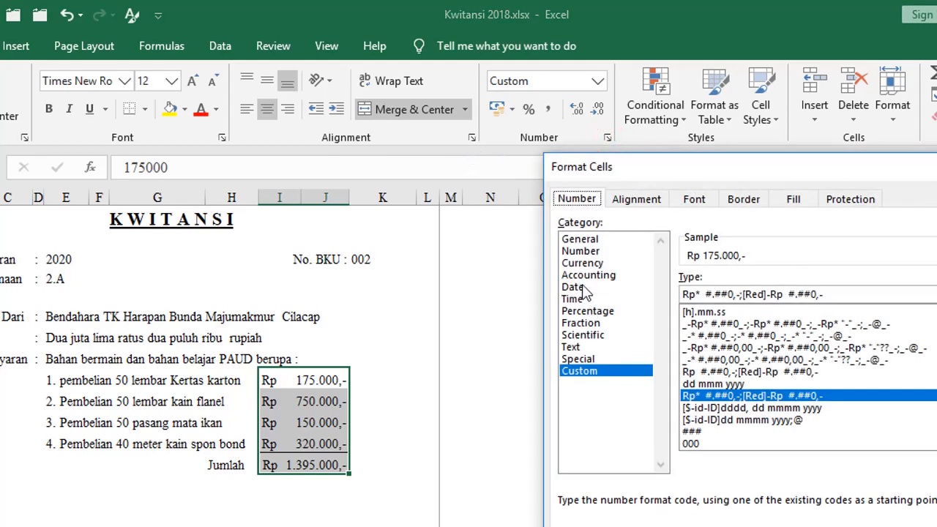
left_click(583, 276)
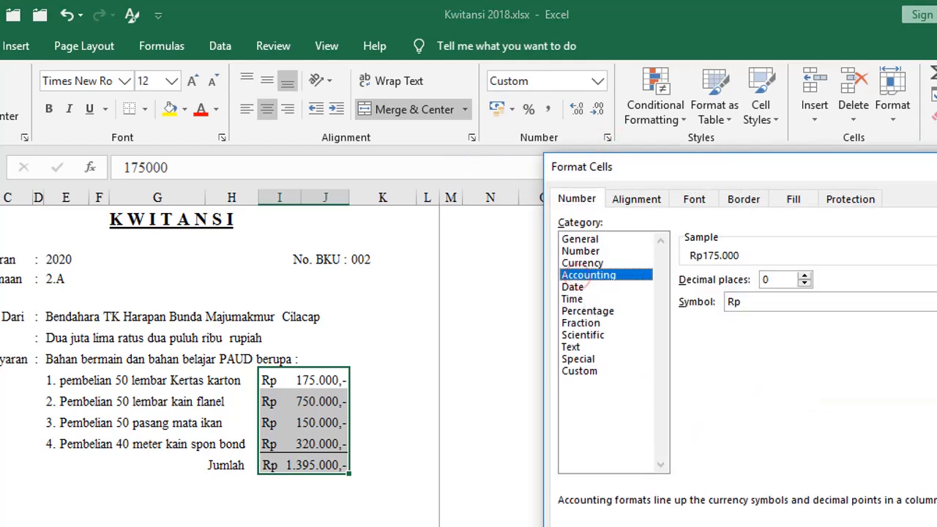
key("Return")
left_click(487, 519)
left_click(314, 465)
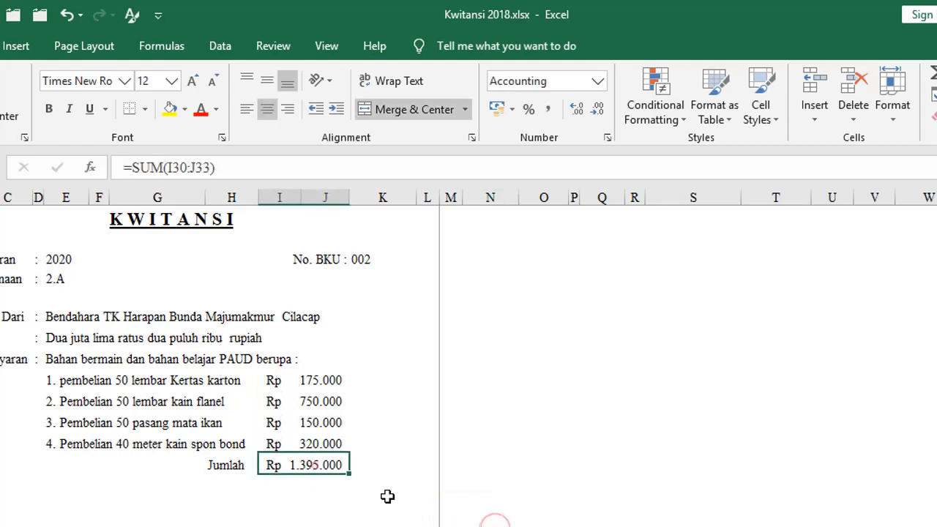
Enter the purchase total in I34 with AutoSum over I30:J33
left_click(371, 521)
left_click(322, 465)
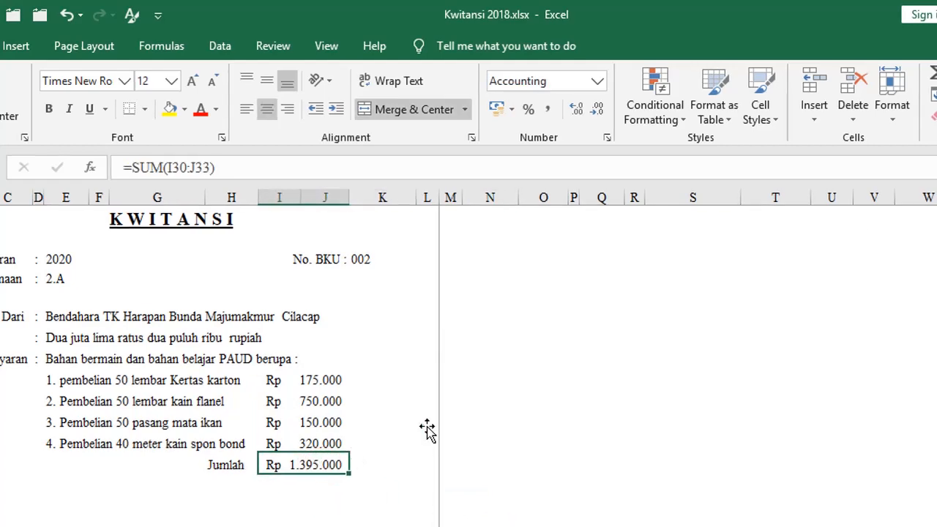
left_click(849, 66)
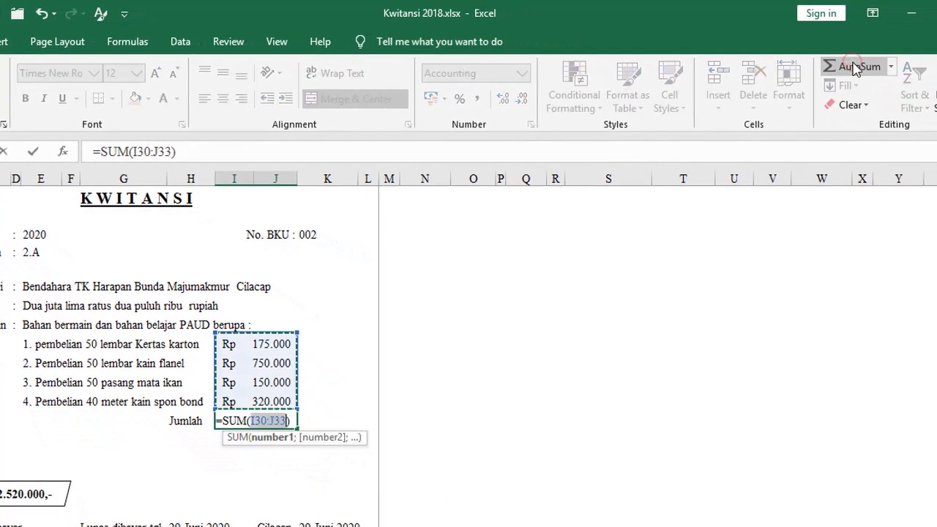
key("Return")
left_click(293, 420)
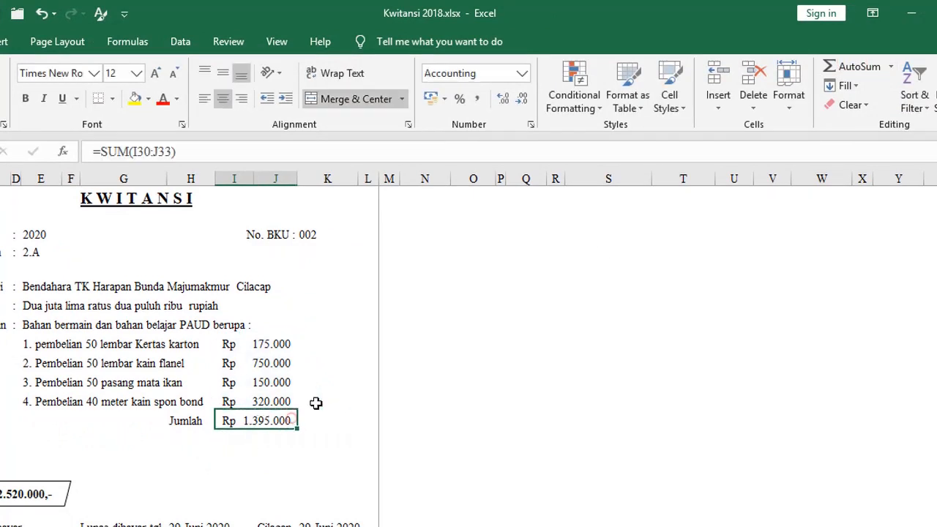
left_click(340, 445)
left_click(260, 422)
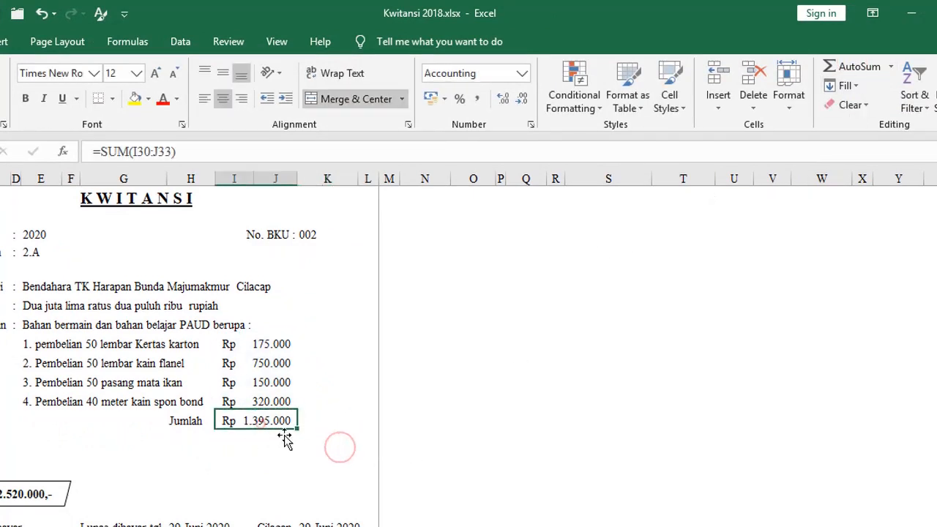
left_click_drag(179, 448, 194, 466)
key("ctrl+minus")
key("Escape")
Delete the two entire empty rows 35 and 36 directly below the purchase total
mouse_move(195, 440)
left_mouse_down()
mouse_move(199, 451)
mouse_move(184, 453)
mouse_move(191, 457)
left_mouse_up()
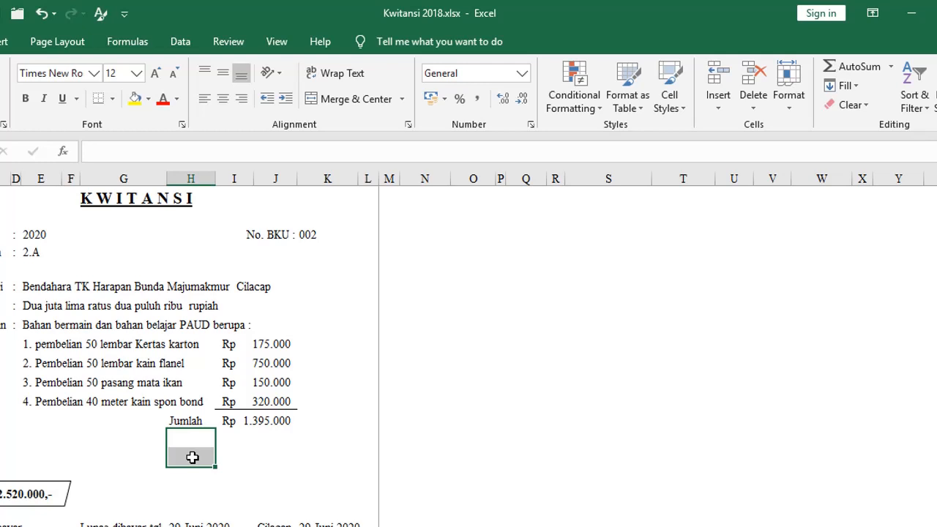
key("alt+e")
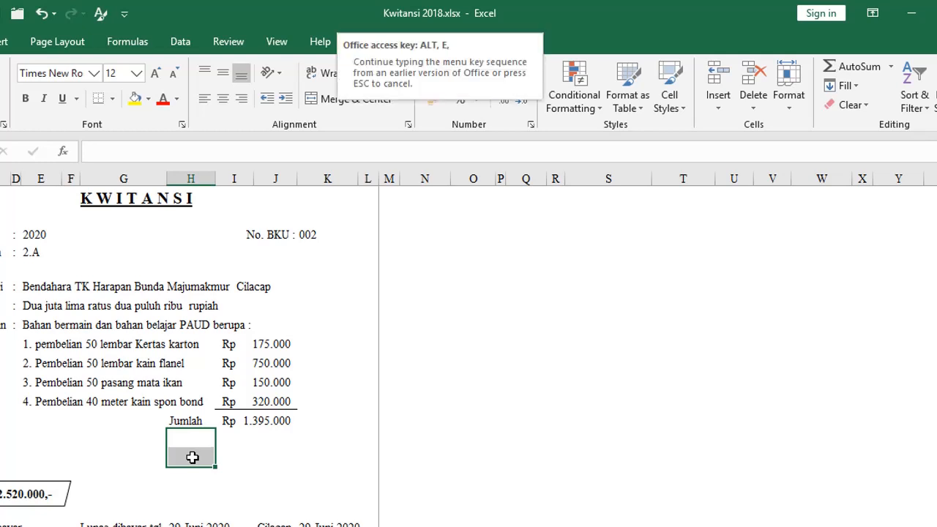
key("d")
key("r")
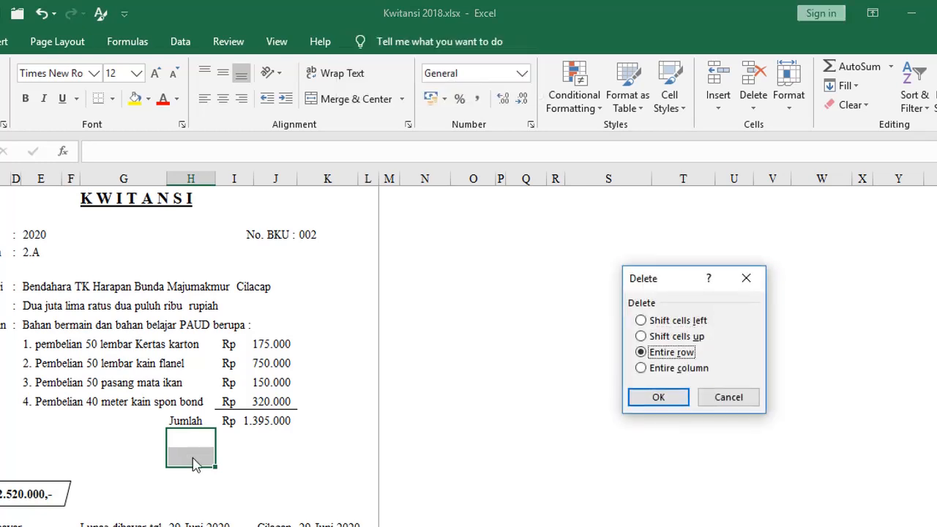
key("Return")
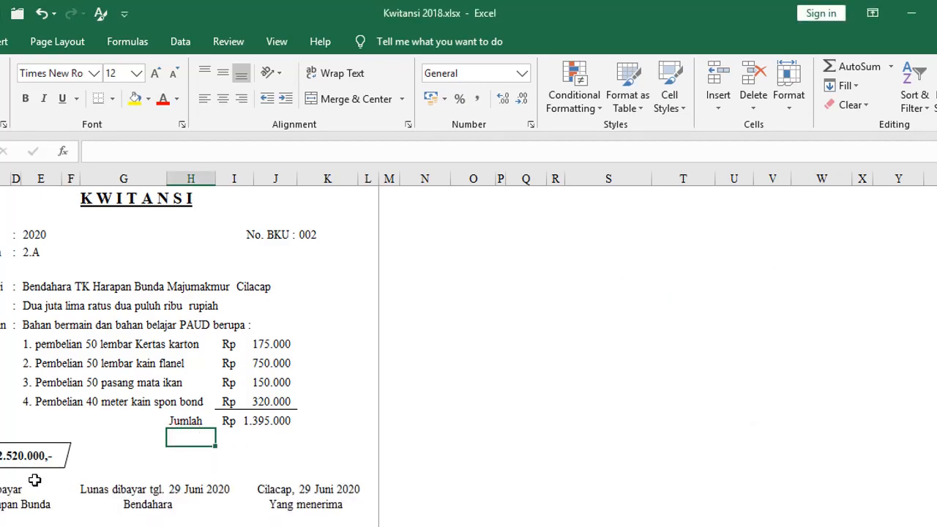
Compare the receipt's boxed amount in row 36 with the summed purchase total in I34
left_click(16, 460)
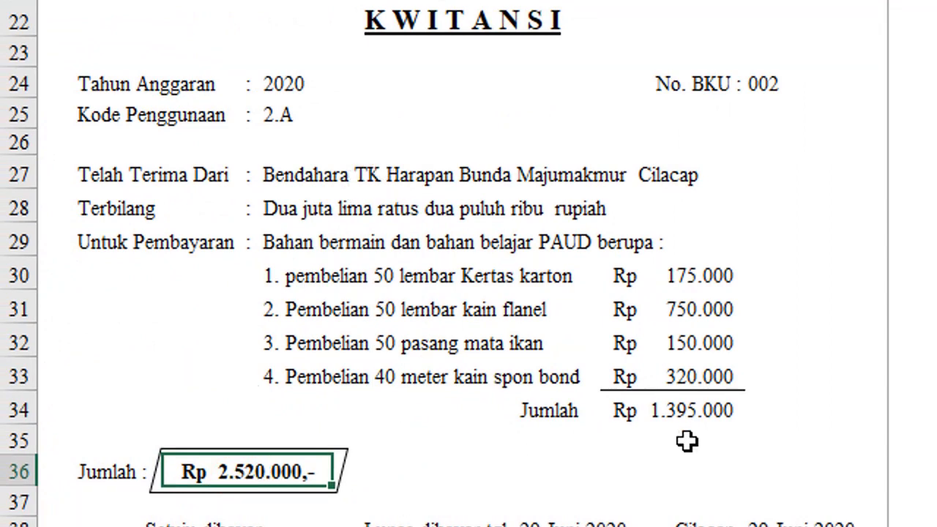
left_click(684, 409)
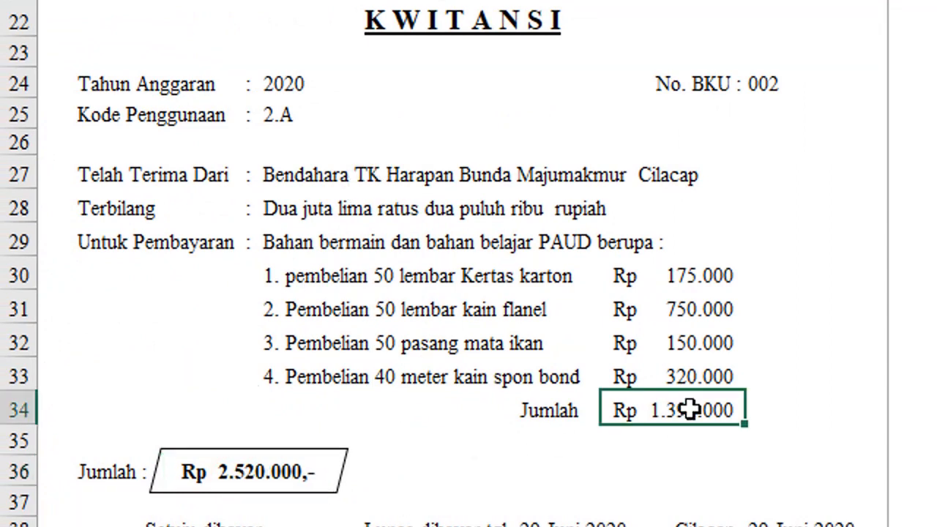
left_click(278, 477)
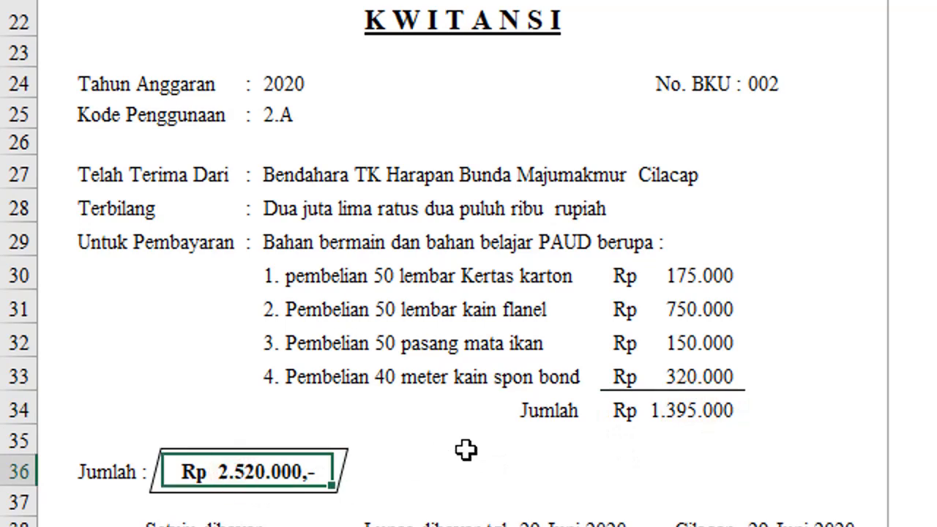